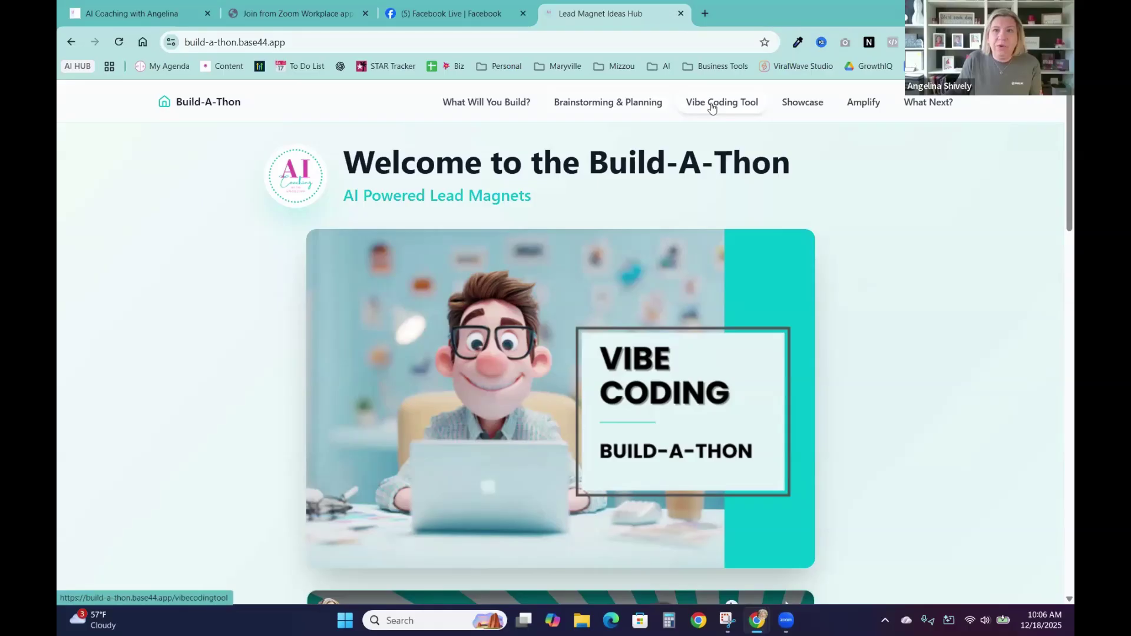
Open the Vibe Coding Tool page of the Build-A-Thon site and review its Base44 and GoHighLevel sections.
{"action": "left_click", "coordinate": [709, 105]}
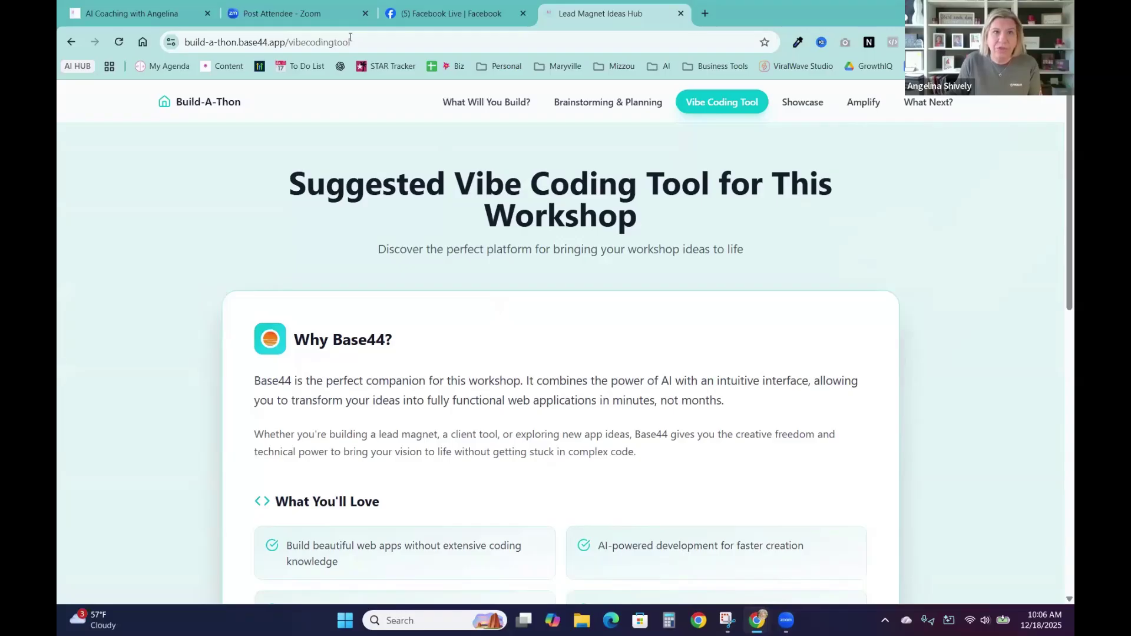
{"action": "scroll", "coordinate": [538, 469], "scroll_direction": "down", "scroll_amount": 3}
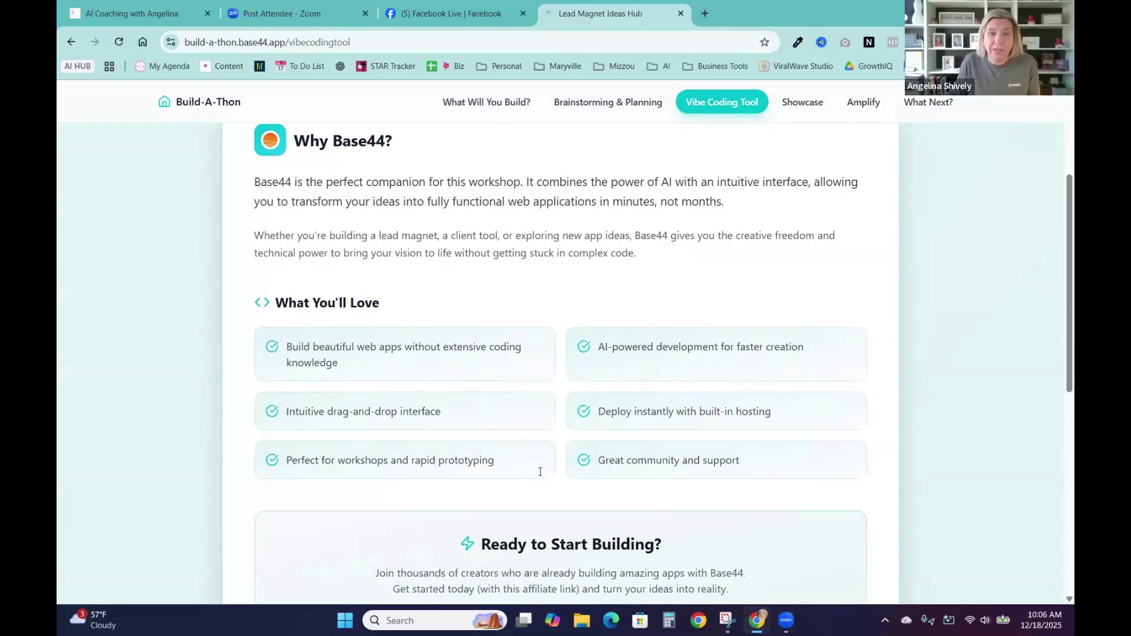
{"action": "scroll", "coordinate": [536, 429], "scroll_direction": "down", "scroll_amount": 3}
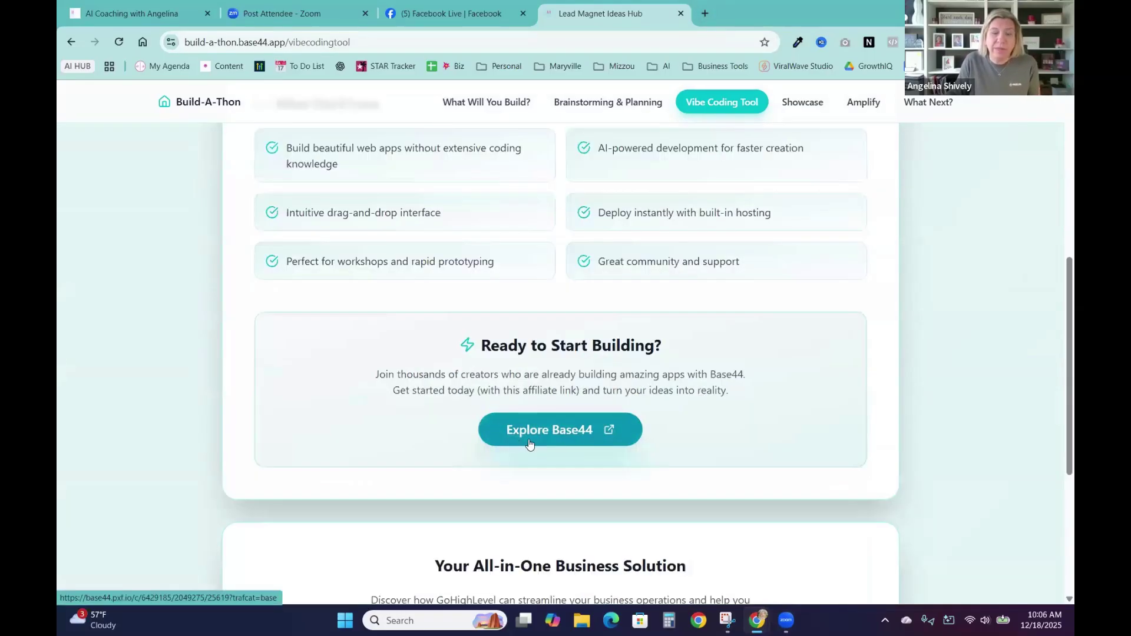
{"action": "scroll", "coordinate": [772, 359], "scroll_direction": "down", "scroll_amount": 4}
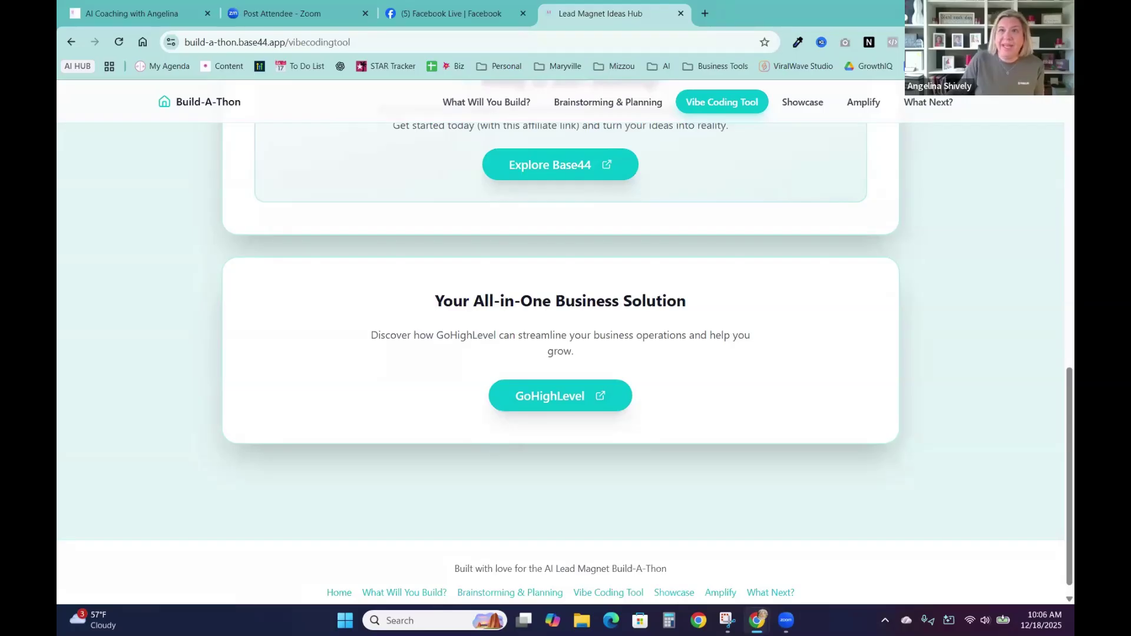
Bring the Base44 editor tab into this browser window and review the HighLevel page from the FAQs to its opening headline.
{"action": "left_click_drag", "start_coordinate": [714, 2], "coordinate": [717, 14]}
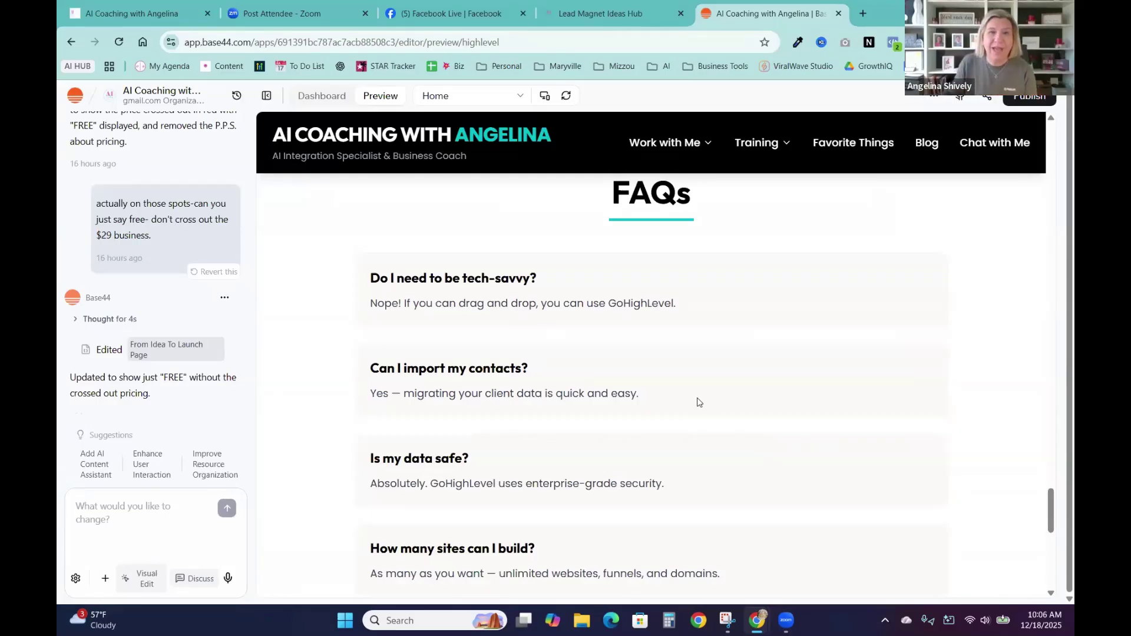
{"action": "scroll", "coordinate": [670, 382], "scroll_direction": "up", "scroll_amount": 10}
{"action": "scroll", "coordinate": [669, 383], "scroll_direction": "up", "scroll_amount": 10}
{"action": "scroll", "coordinate": [669, 383], "scroll_direction": "up", "scroll_amount": 15}
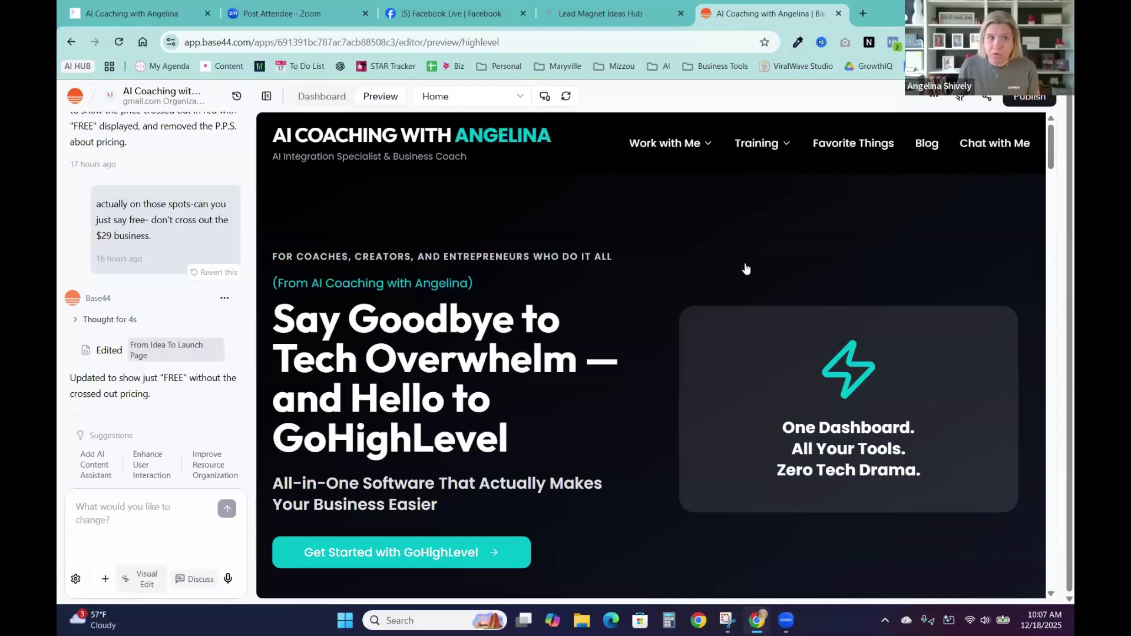
Leave the app editor for the Base44 home page and look over the recent apps.
{"action": "left_click", "coordinate": [75, 97]}
{"action": "left_click", "coordinate": [106, 128]}
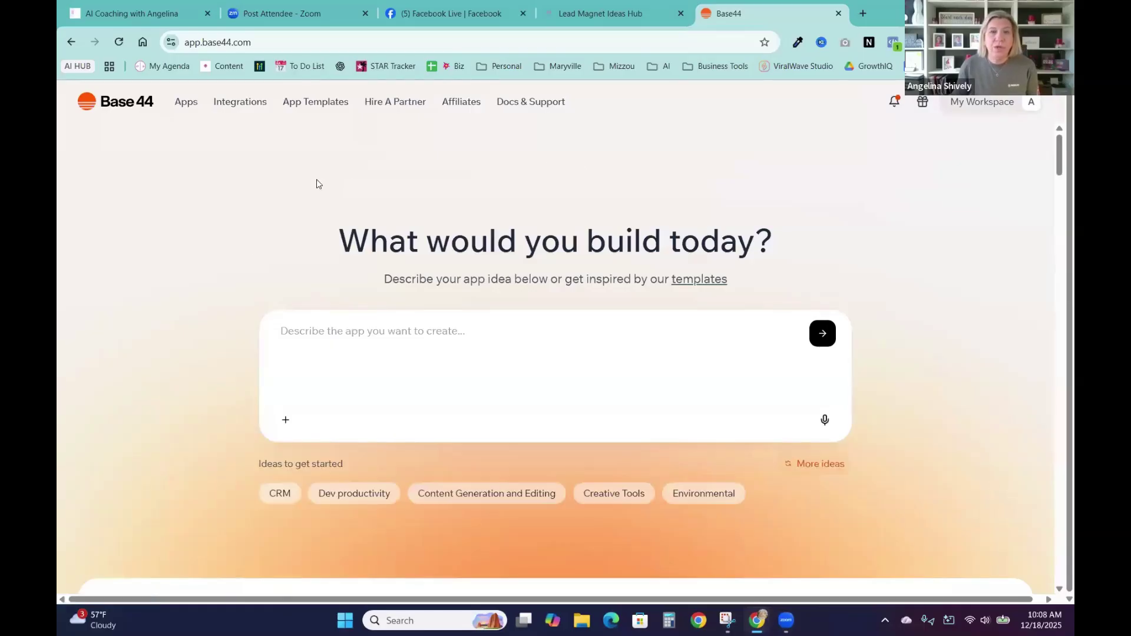
{"action": "scroll", "coordinate": [765, 347], "scroll_direction": "down", "scroll_amount": 2}
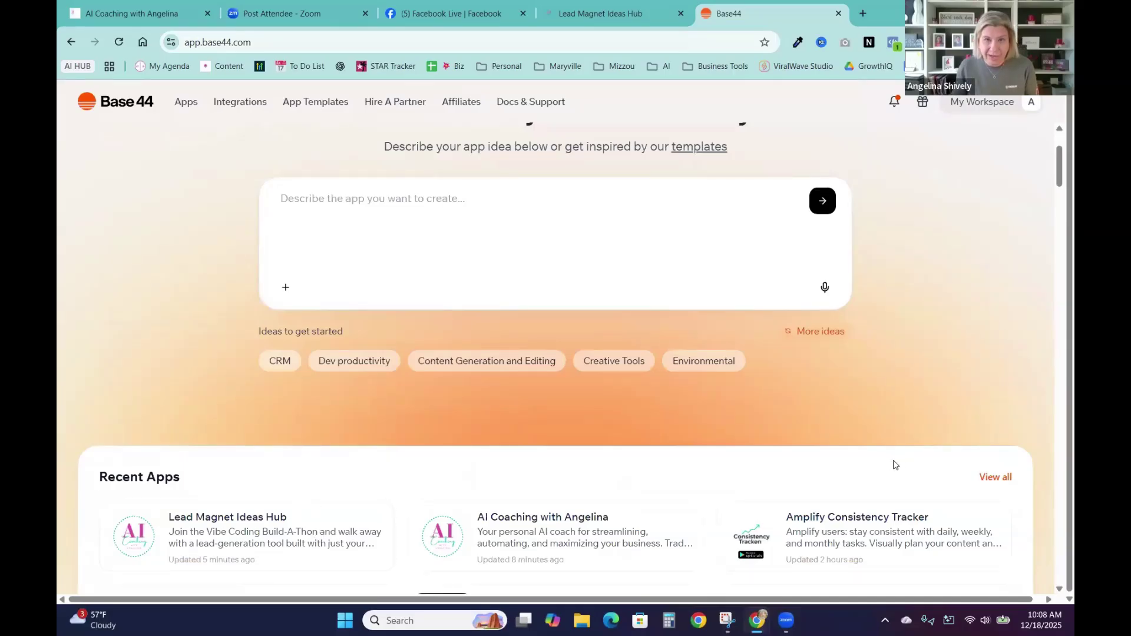
{"action": "scroll", "coordinate": [974, 345], "scroll_direction": "up", "scroll_amount": 2}
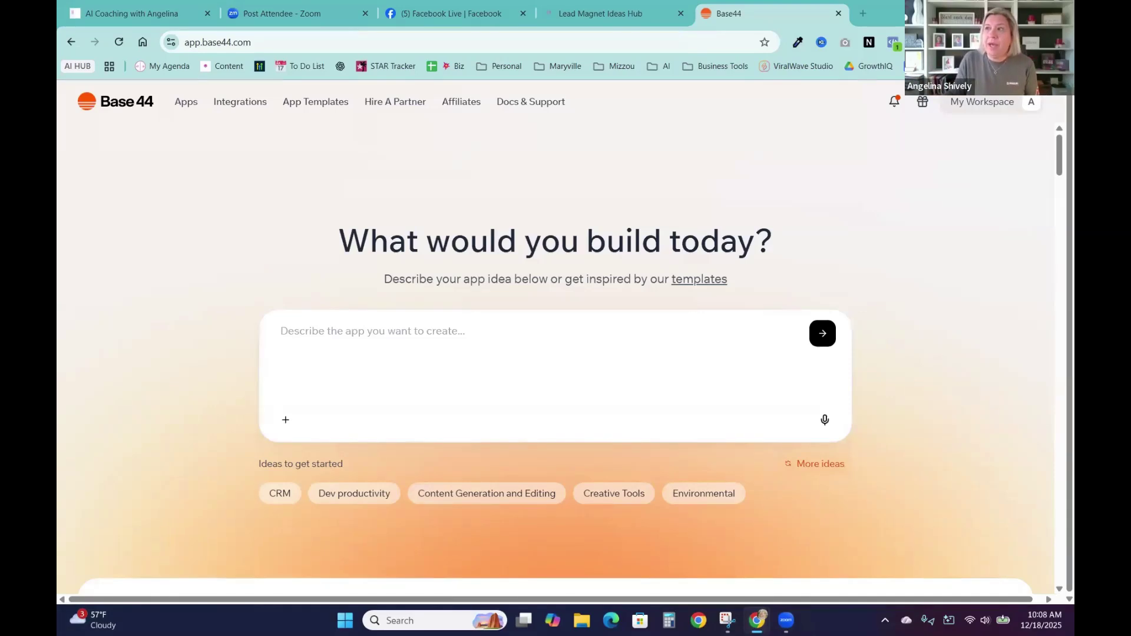
Switch to the ChatGPT Sales Page Generator tab and review the GoHighLevel sales copy back to its opening headline.
{"action": "key", "text": "alt+Tab"}
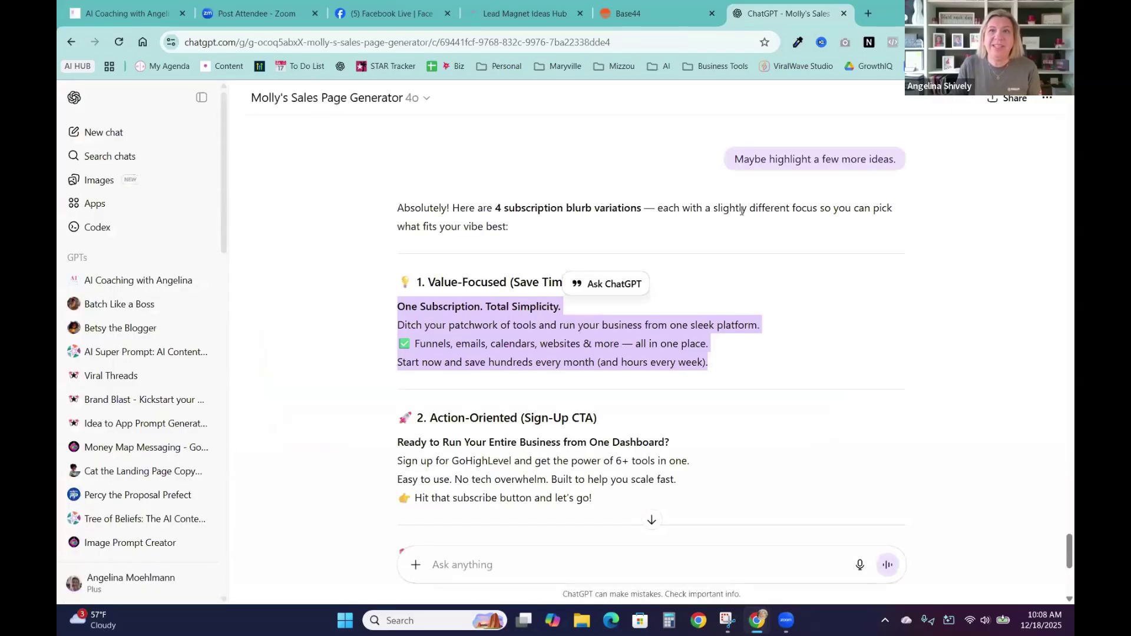
{"action": "scroll", "coordinate": [722, 188], "scroll_direction": "up", "scroll_amount": 5}
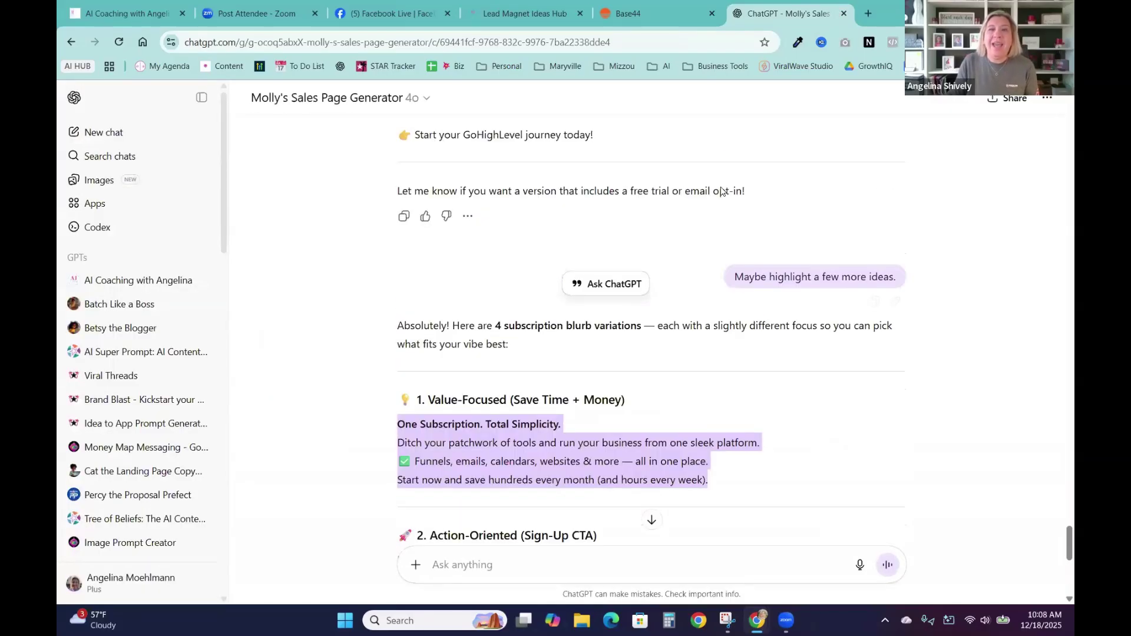
{"action": "scroll", "coordinate": [721, 185], "scroll_direction": "up", "scroll_amount": 15}
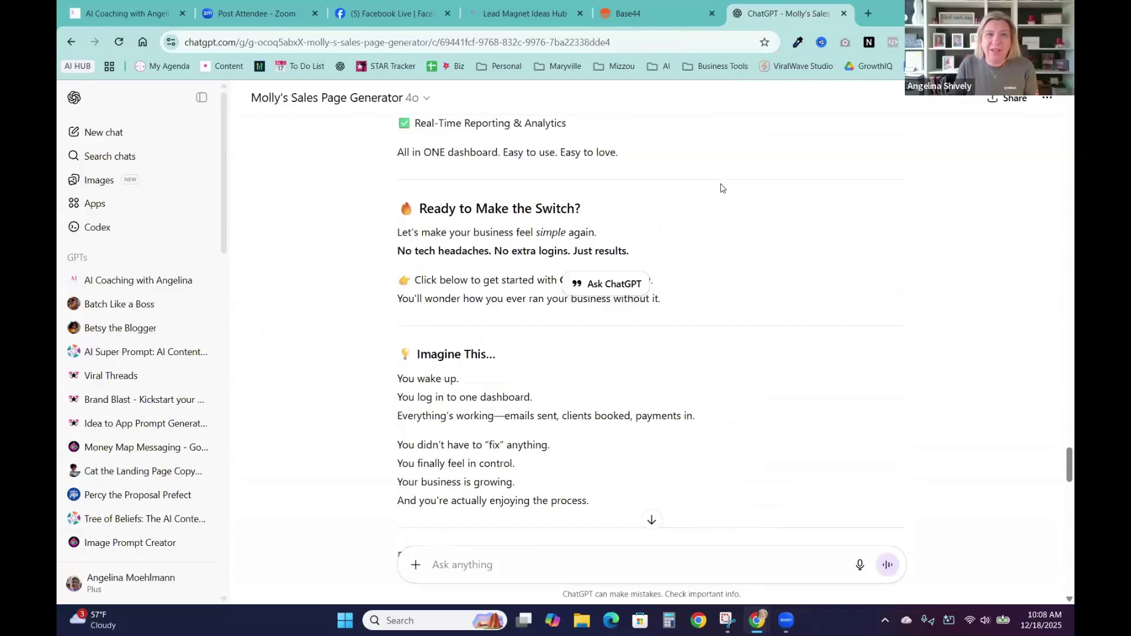
{"action": "scroll", "coordinate": [720, 189], "scroll_direction": "up", "scroll_amount": 10}
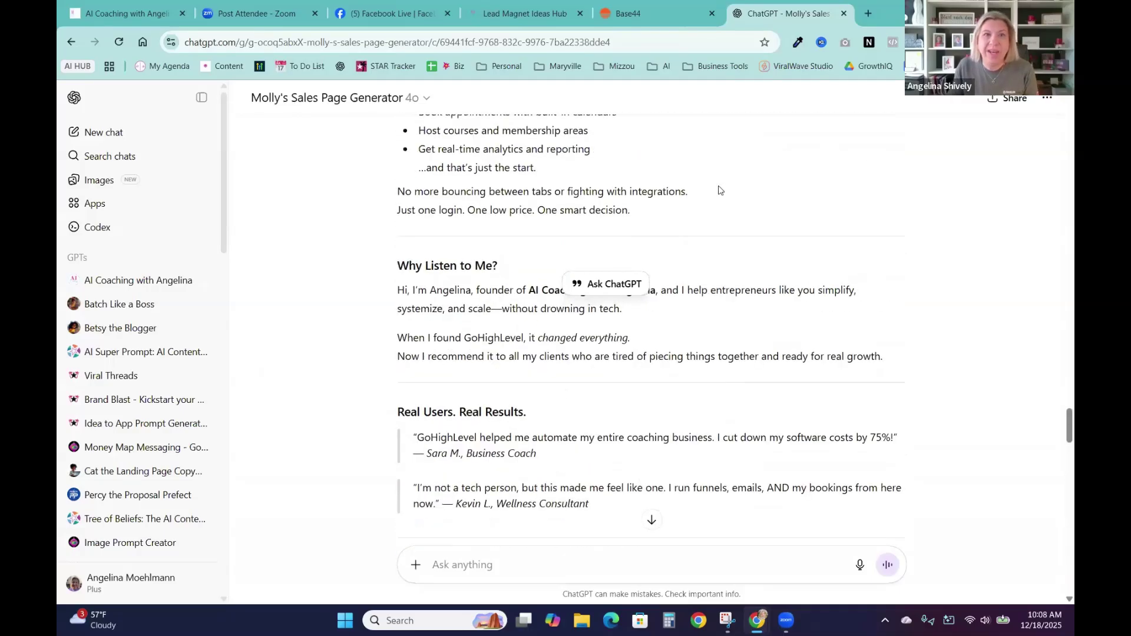
{"action": "scroll", "coordinate": [718, 189], "scroll_direction": "up", "scroll_amount": 12}
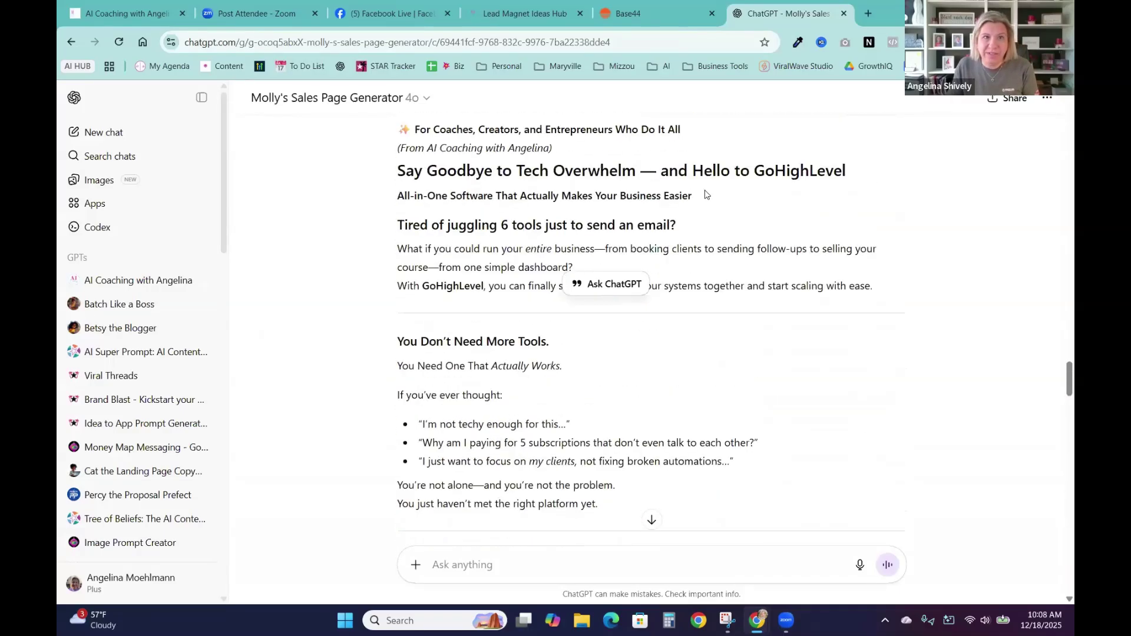
{"action": "scroll", "coordinate": [700, 192], "scroll_direction": "up", "scroll_amount": 1}
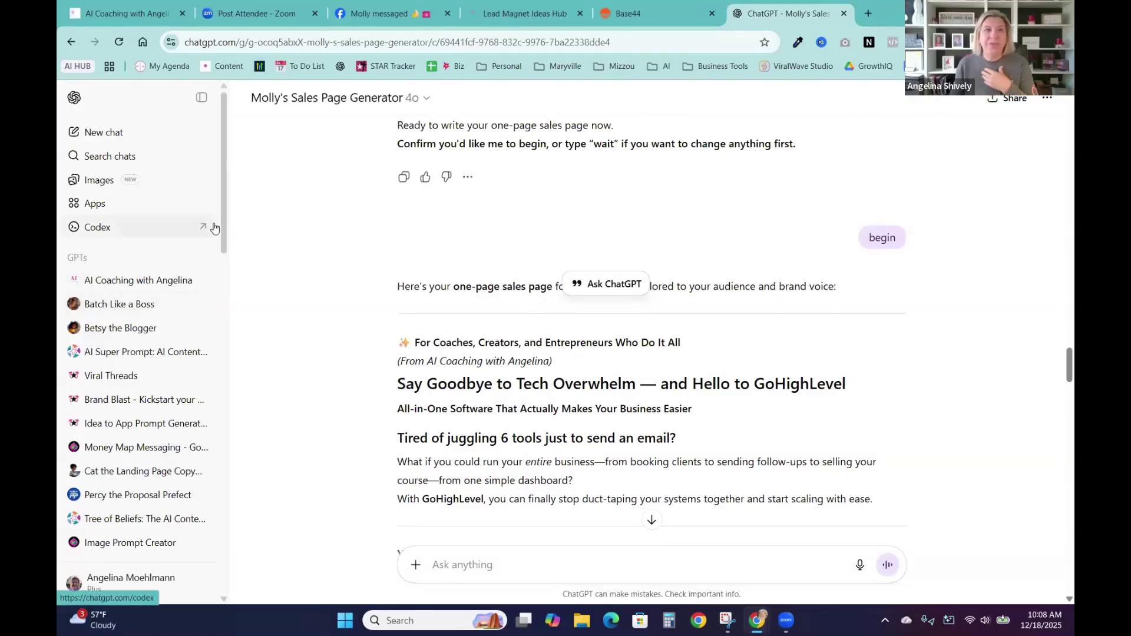
Open the "Sales page design" chat from the chat history to check its content.
{"action": "scroll", "coordinate": [207, 375], "scroll_direction": "down", "scroll_amount": 8}
{"action": "scroll", "coordinate": [206, 375], "scroll_direction": "down", "scroll_amount": 4}
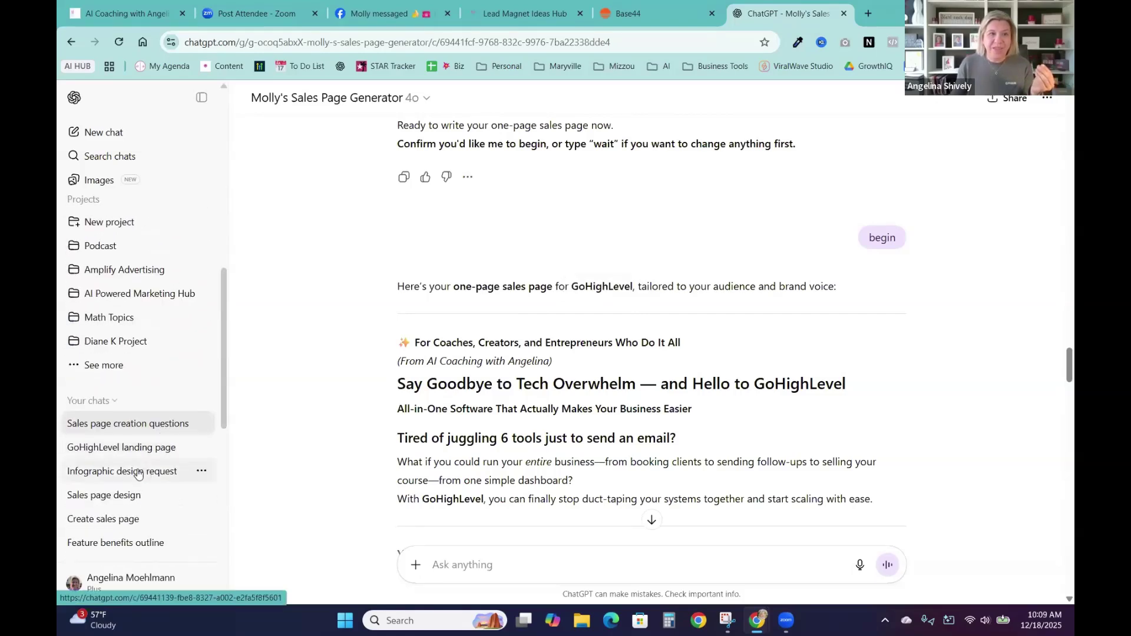
{"action": "left_click", "coordinate": [109, 498]}
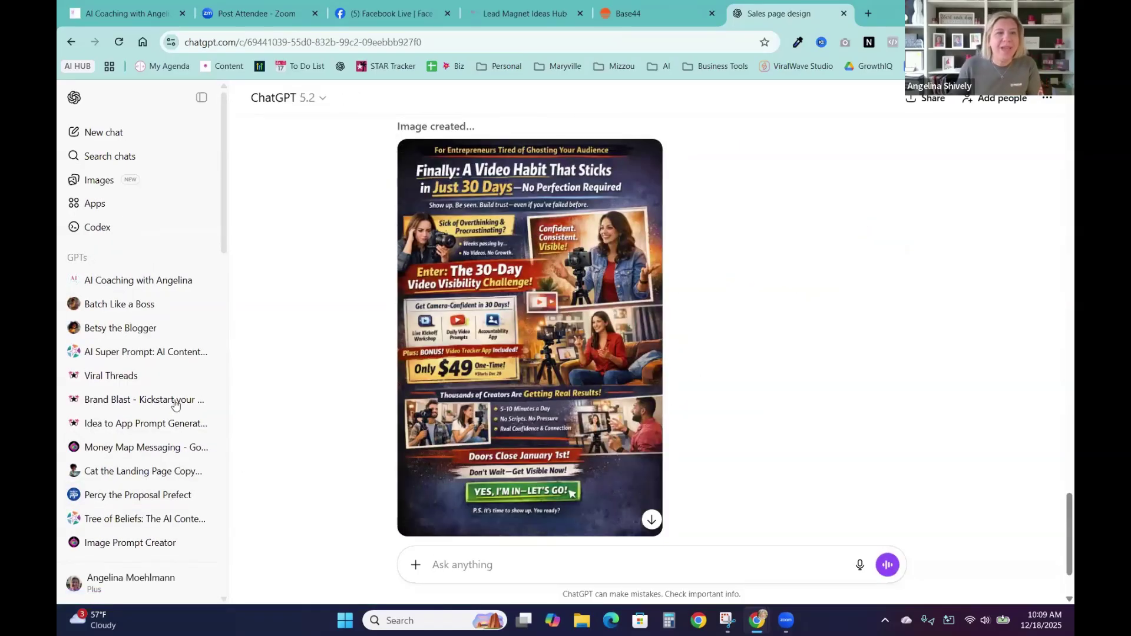
Open the "Create sales page" chat from the chat history.
{"action": "scroll", "coordinate": [155, 439], "scroll_direction": "down", "scroll_amount": 4}
{"action": "scroll", "coordinate": [155, 440], "scroll_direction": "down", "scroll_amount": 8}
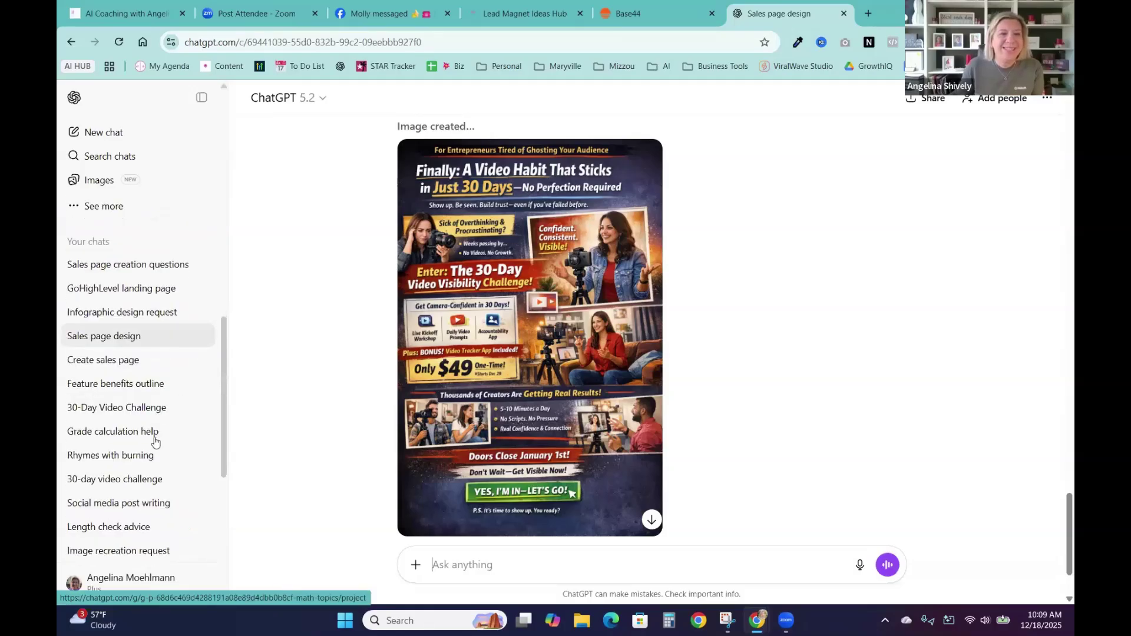
{"action": "left_click", "coordinate": [115, 360]}
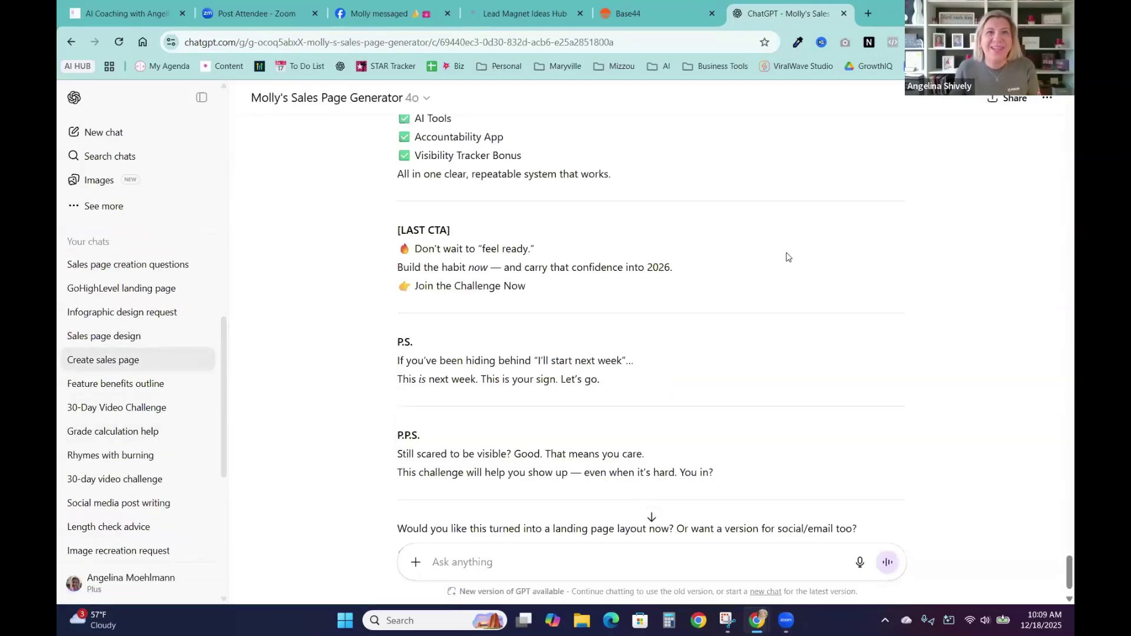
Copy the generated 30-Day Video Visibility Challenge sales page text, from [PRE-HEADLINE] through the end of the P.P.S. section.
{"action": "scroll", "coordinate": [783, 259], "scroll_direction": "up", "scroll_amount": 8}
{"action": "scroll", "coordinate": [783, 259], "scroll_direction": "up", "scroll_amount": 15}
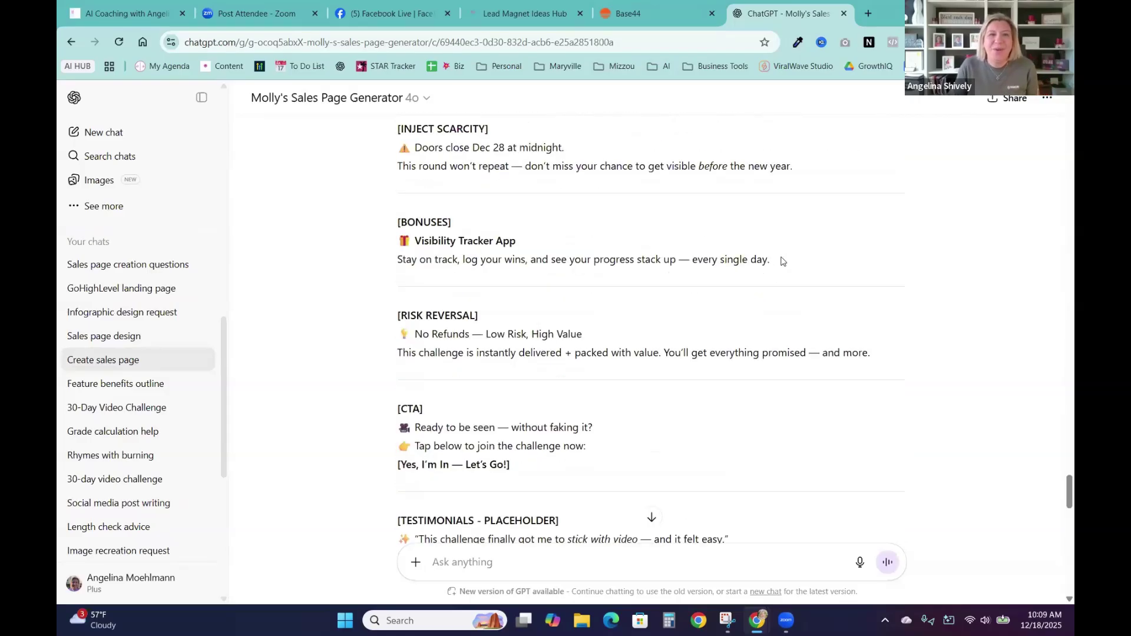
{"action": "scroll", "coordinate": [790, 265], "scroll_direction": "up", "scroll_amount": 10}
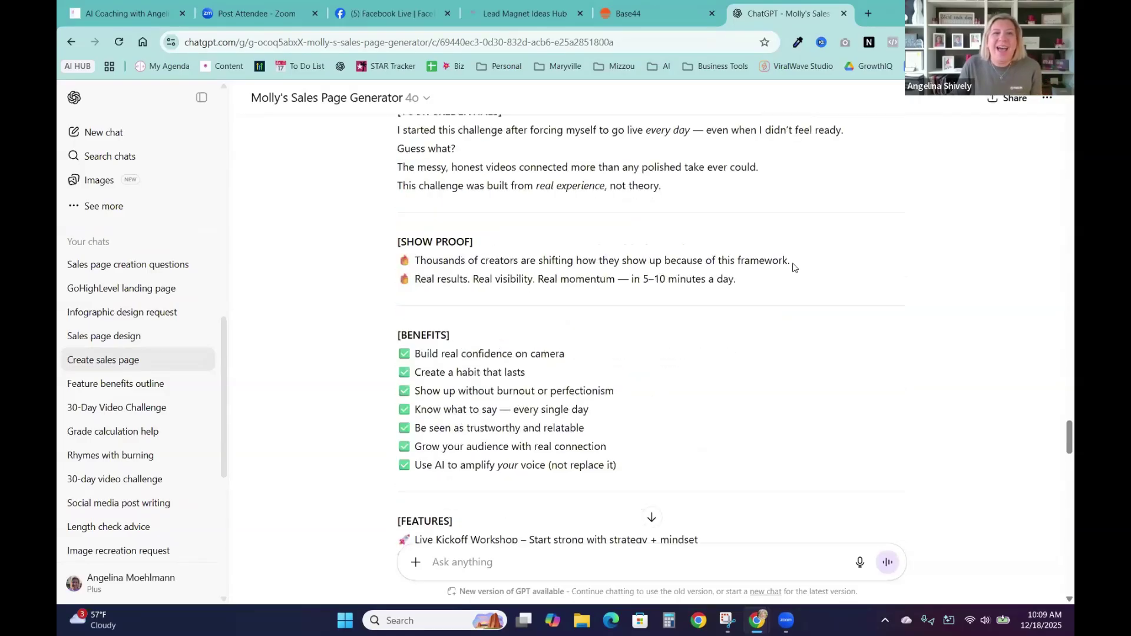
{"action": "scroll", "coordinate": [792, 268], "scroll_direction": "up", "scroll_amount": 10}
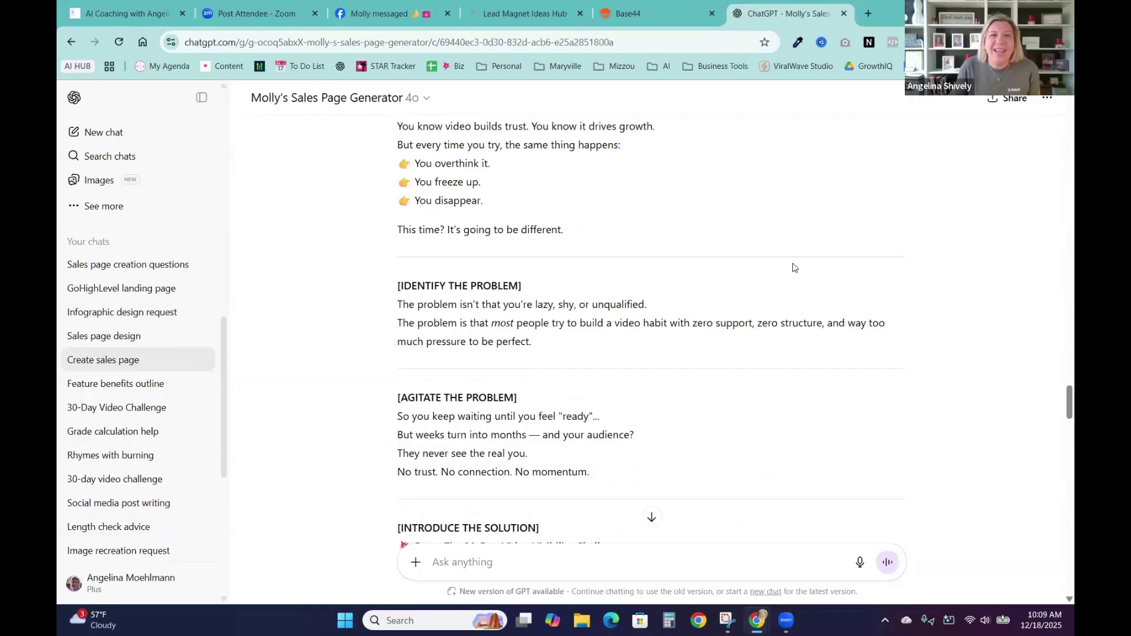
{"action": "scroll", "coordinate": [736, 285], "scroll_direction": "up", "scroll_amount": 3}
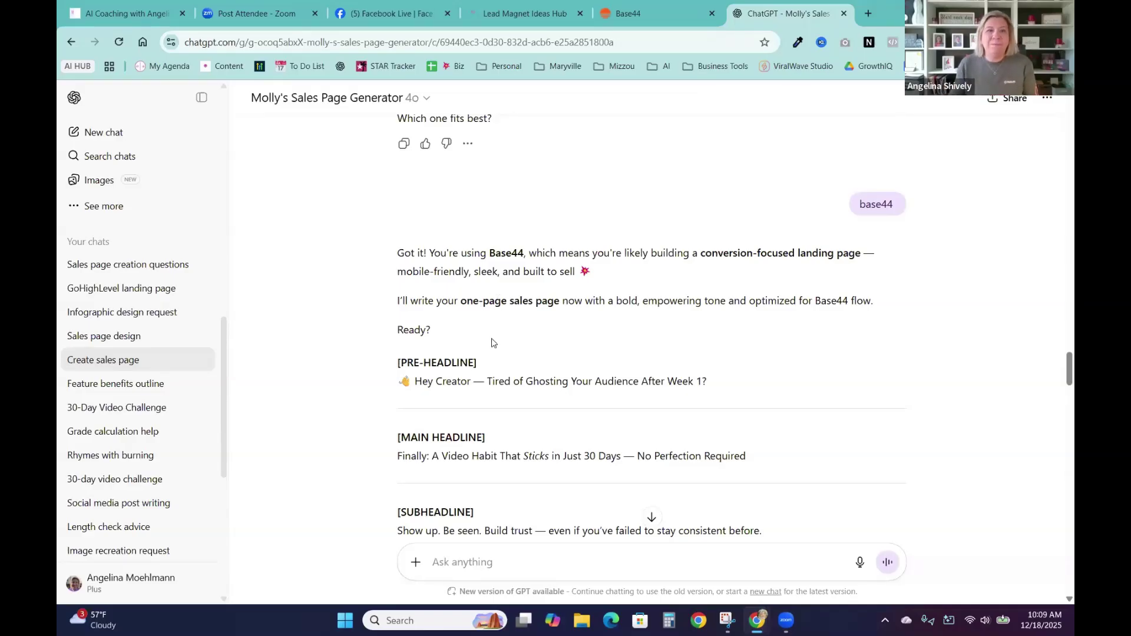
{"action": "left_click_drag", "start_coordinate": [396, 362], "coordinate": [765, 497]}
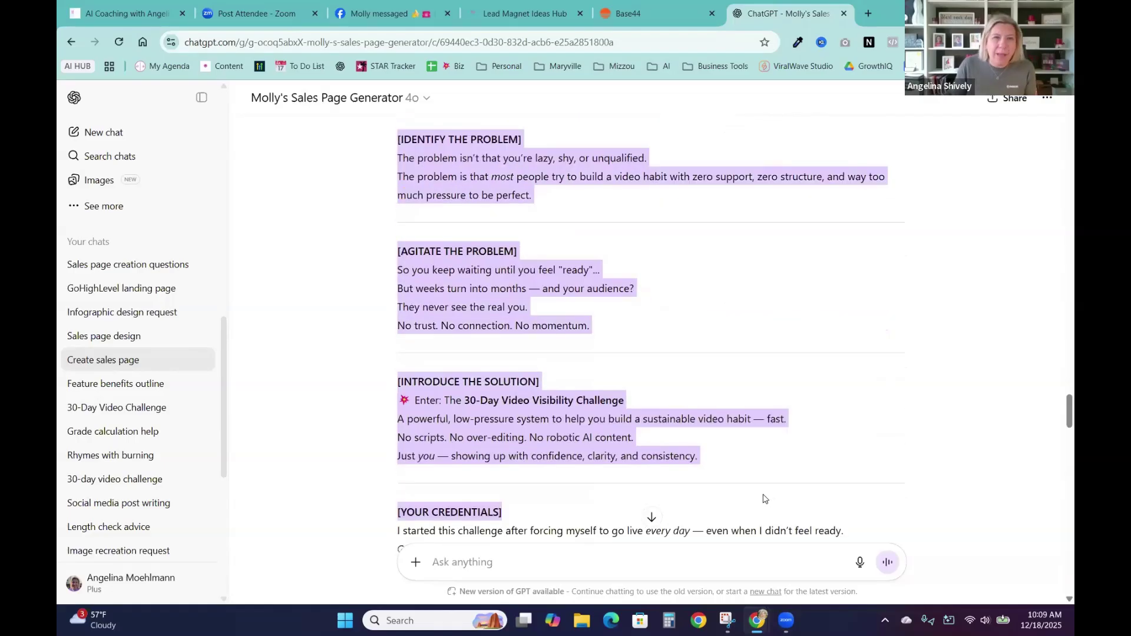
{"action": "left_click_drag", "start_coordinate": [764, 498], "coordinate": [745, 422]}
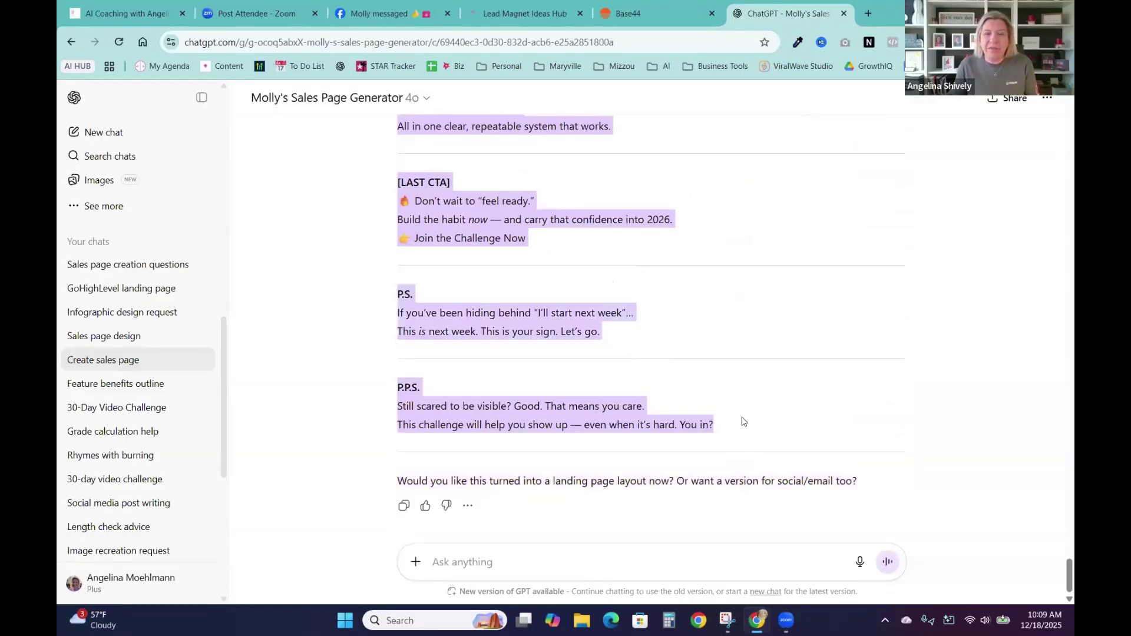
{"action": "right_click", "coordinate": [507, 323]}
{"action": "left_click", "coordinate": [537, 337]}
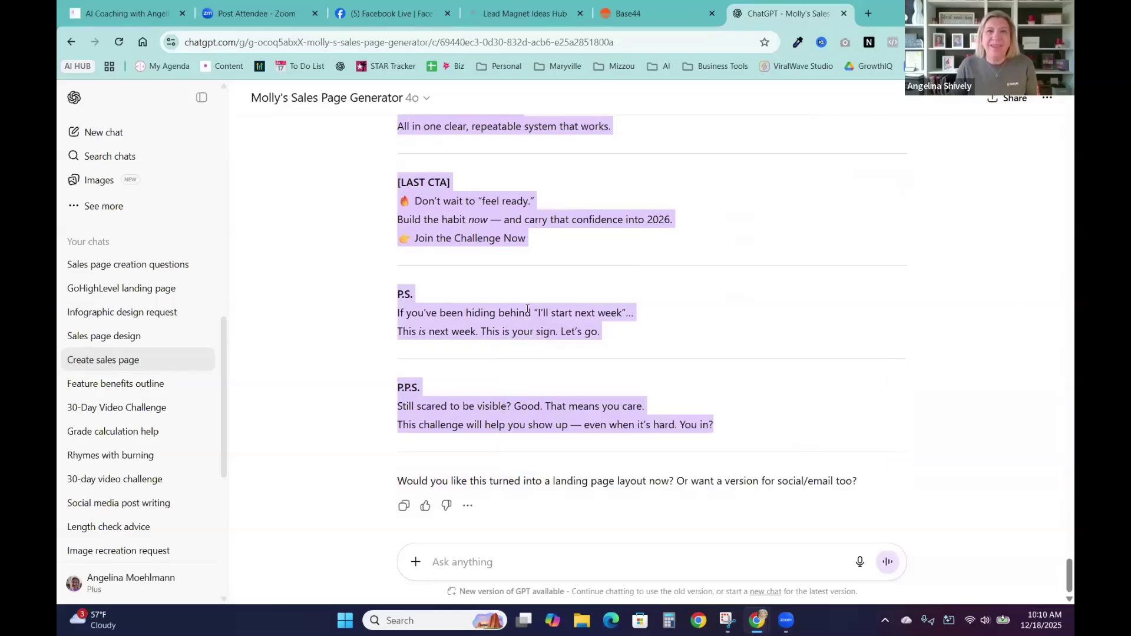
Switch back to Base44 and open the AI Coaching website app from the recent apps.
{"action": "left_click", "coordinate": [642, 13]}
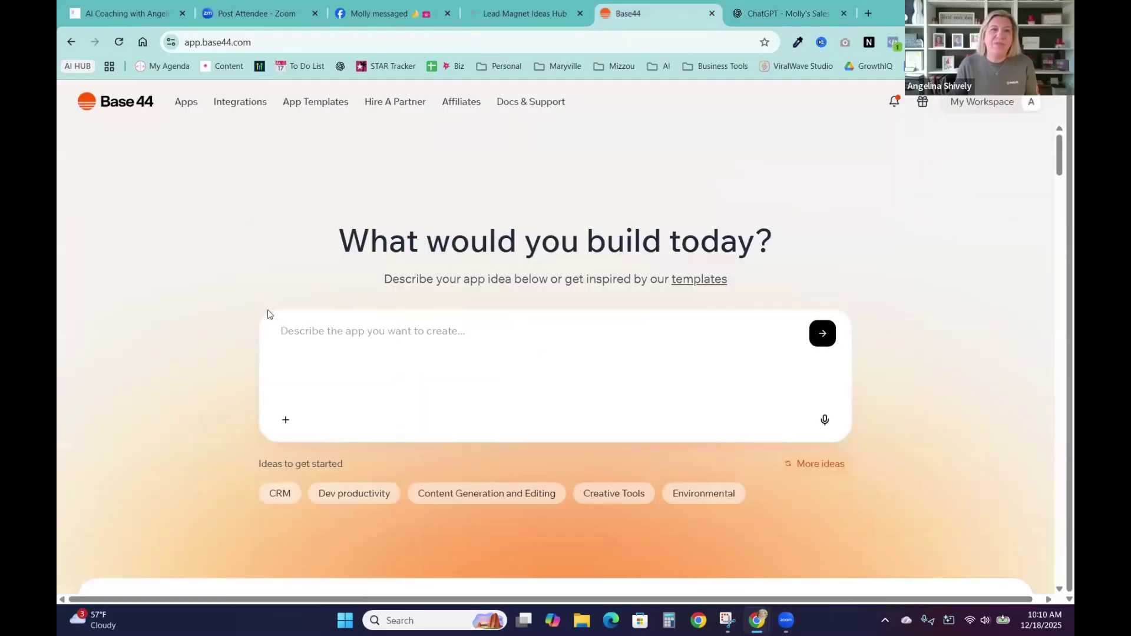
{"action": "left_click", "coordinate": [297, 335]}
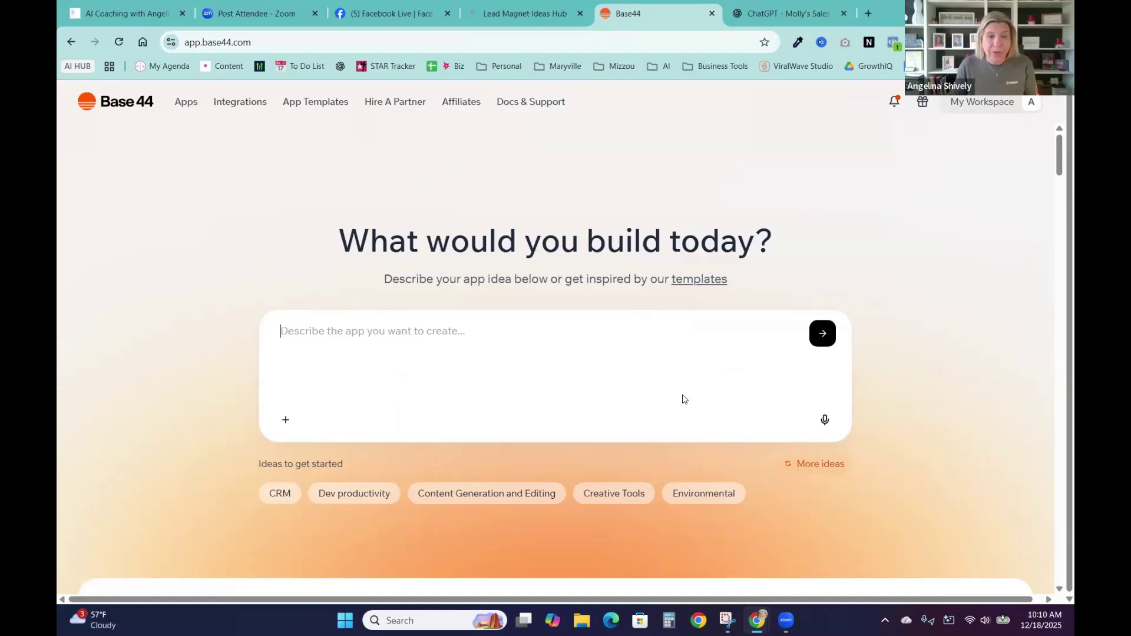
{"action": "scroll", "coordinate": [642, 422], "scroll_direction": "down", "scroll_amount": 5}
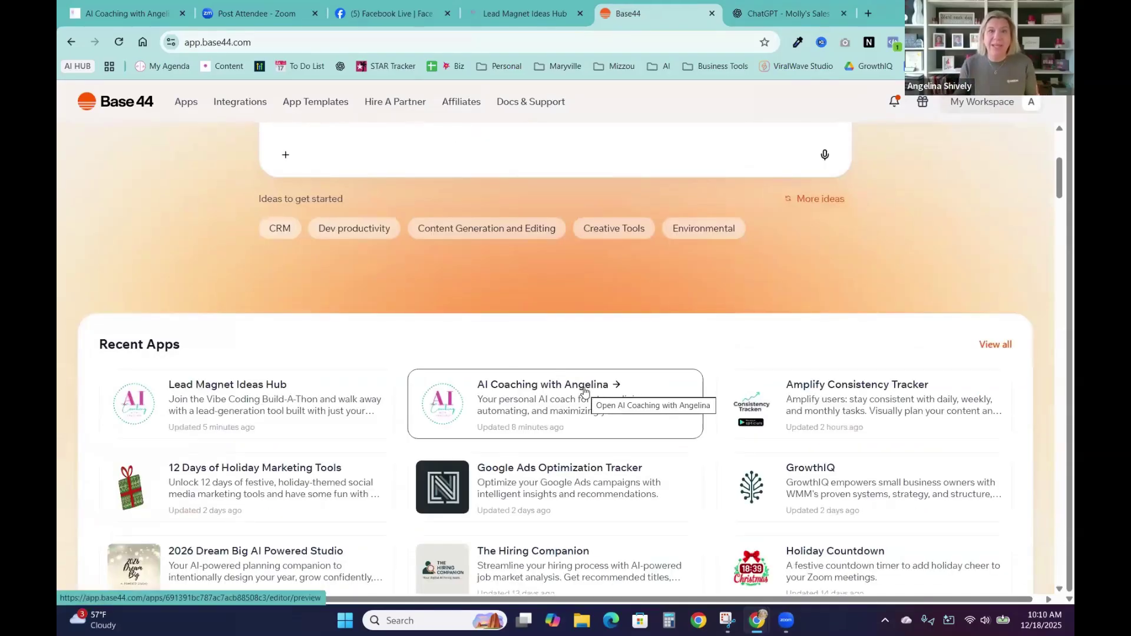
{"action": "left_click", "coordinate": [582, 390]}
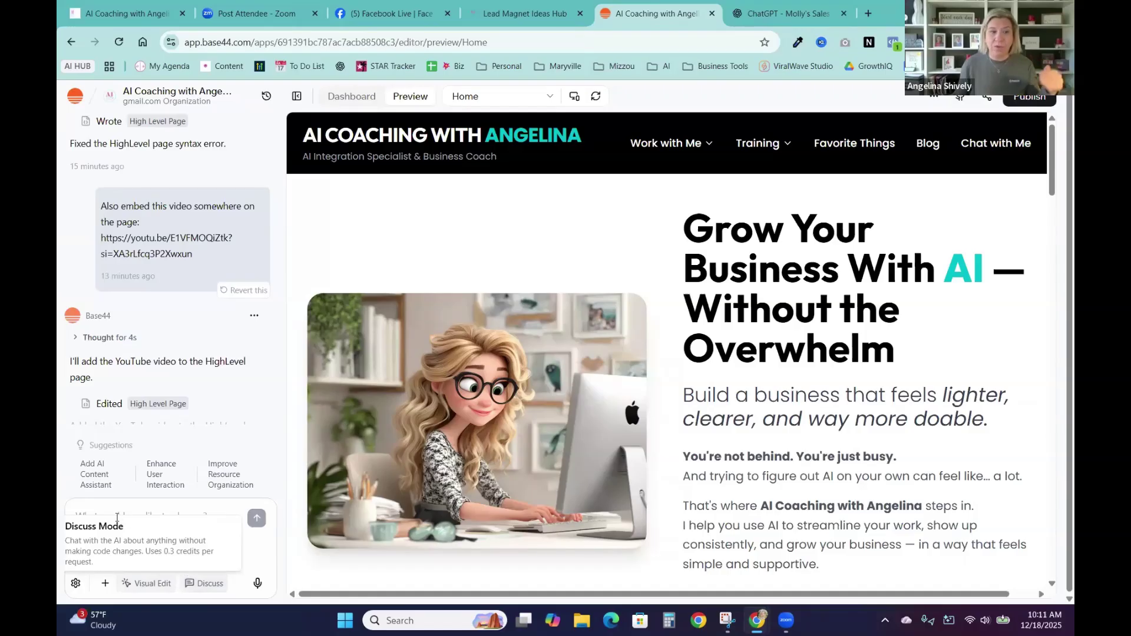
Enter "I would like to create a page for an upcoming workshop." as the change request in the app's AI chat.
{"action": "left_click", "coordinate": [149, 519]}
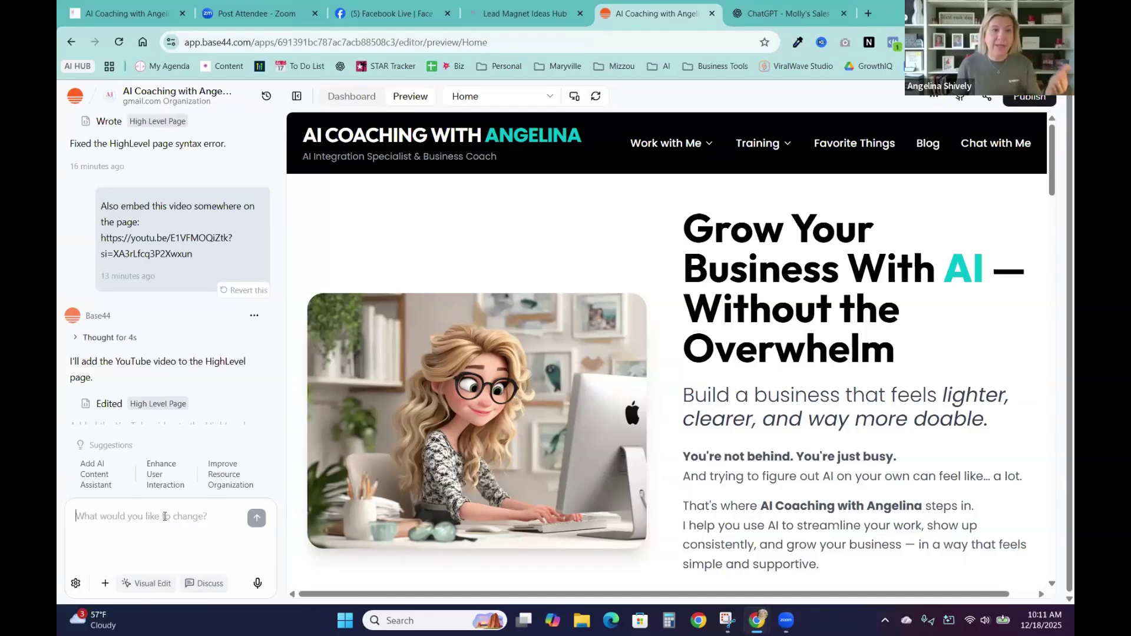
{"action": "type", "text": "I would like to create a "}
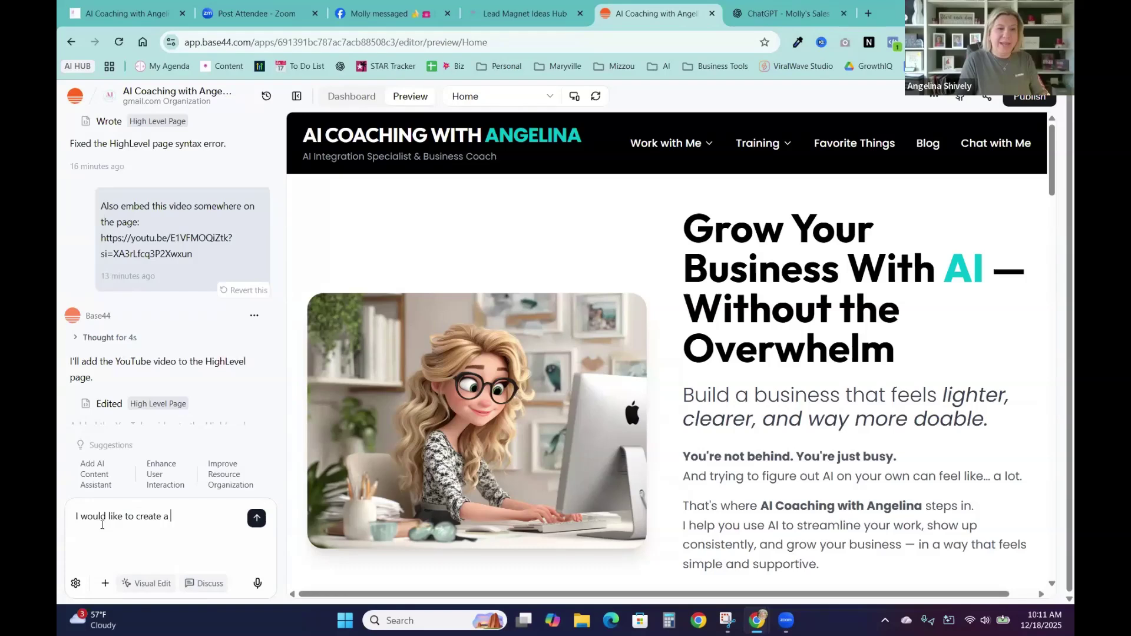
{"action": "type", "text": "page call"}
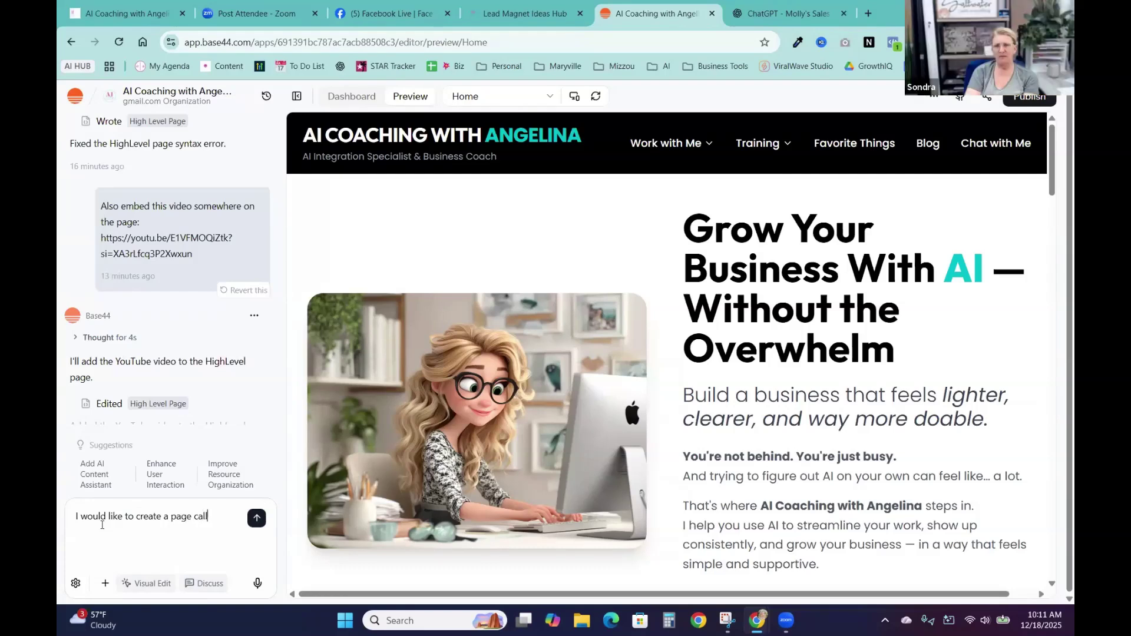
{"action": "key", "text": "BackSpace"}
{"action": "key", "text": "BackSpace"}
{"action": "key", "text": "BackSpace"}
{"action": "key", "text": "BackSpace"}
{"action": "type", "text": "for "}
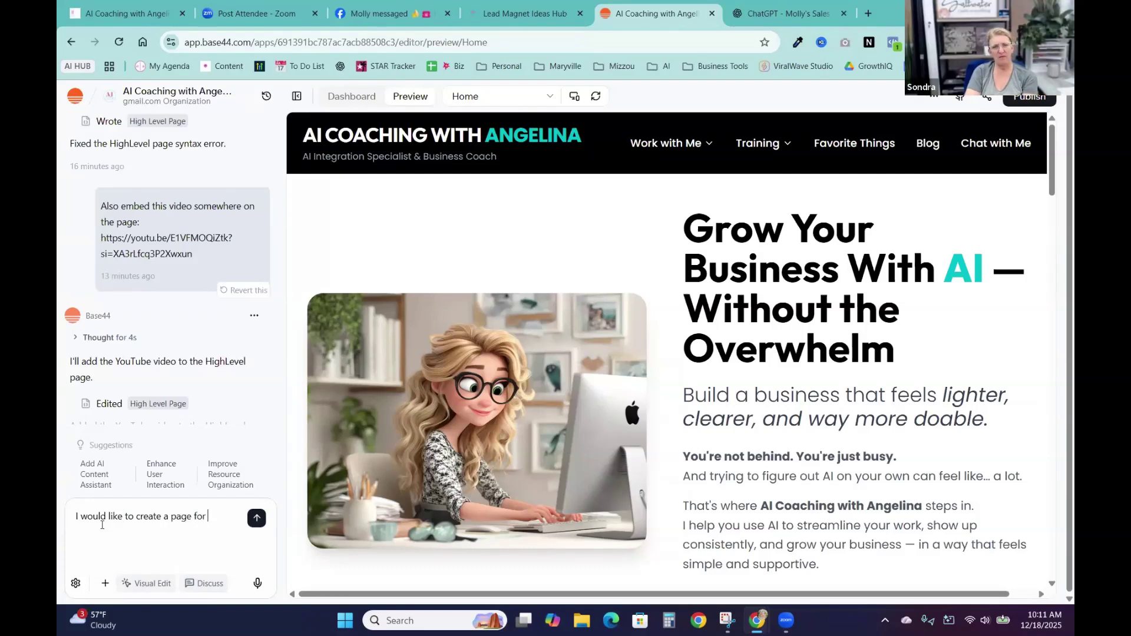
{"action": "type", "text": "an upcoming workshop."}
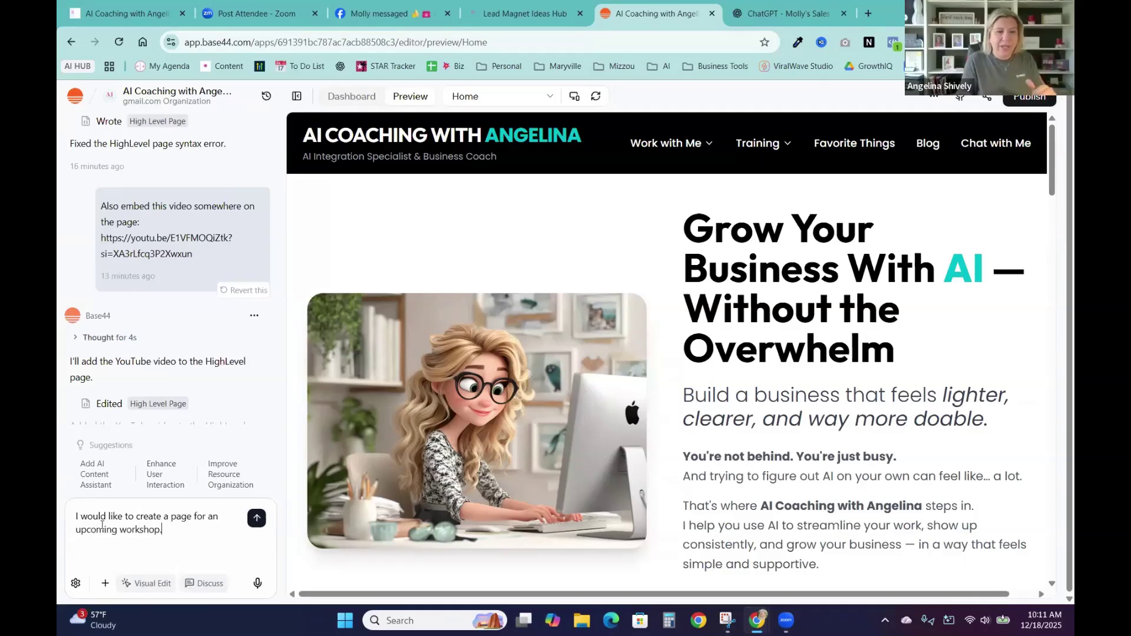
Add "Okay, so I want to add this content." to the request and paste the copied sales page text below it.
{"action": "left_click", "coordinate": [257, 584]}
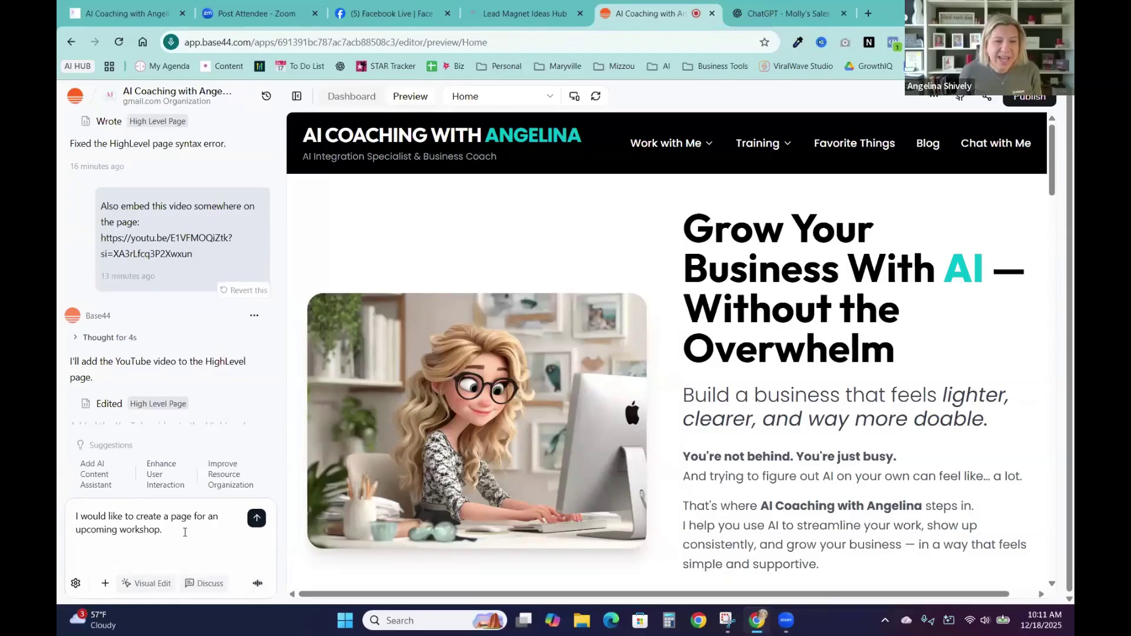
{"action": "left_click", "coordinate": [257, 585]}
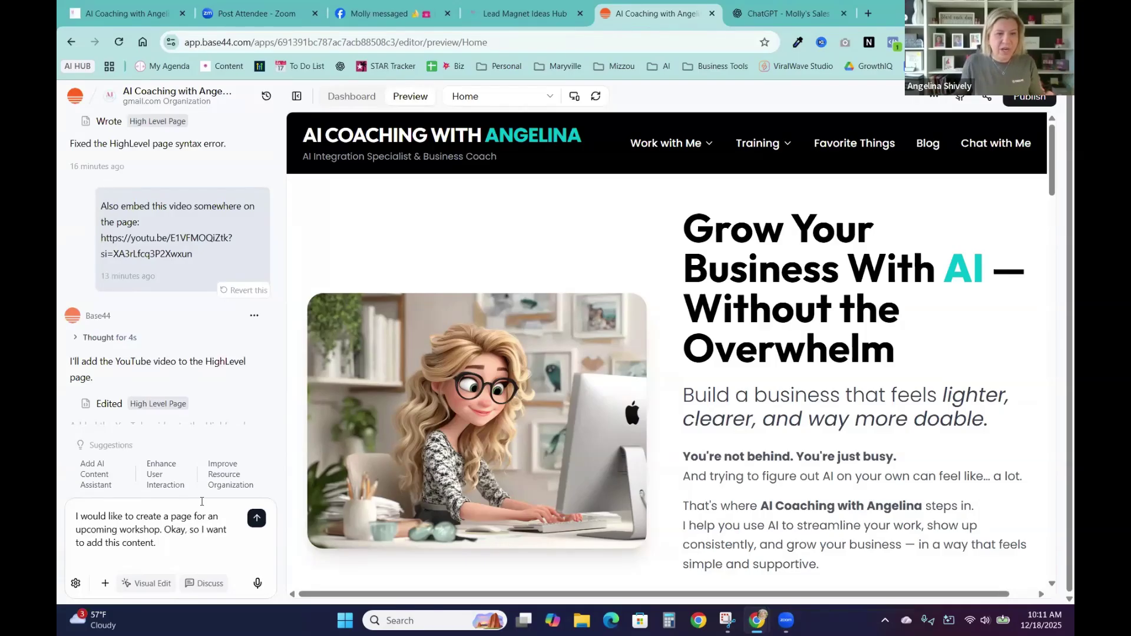
{"action": "key", "text": "shift+Return"}
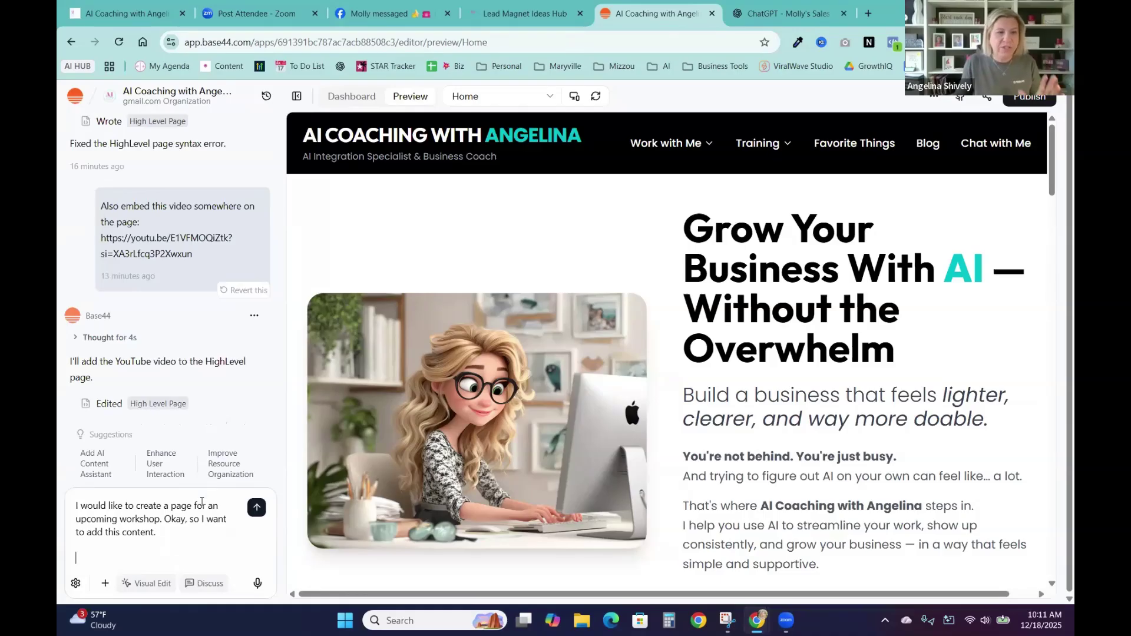
{"action": "right_click", "coordinate": [82, 556]}
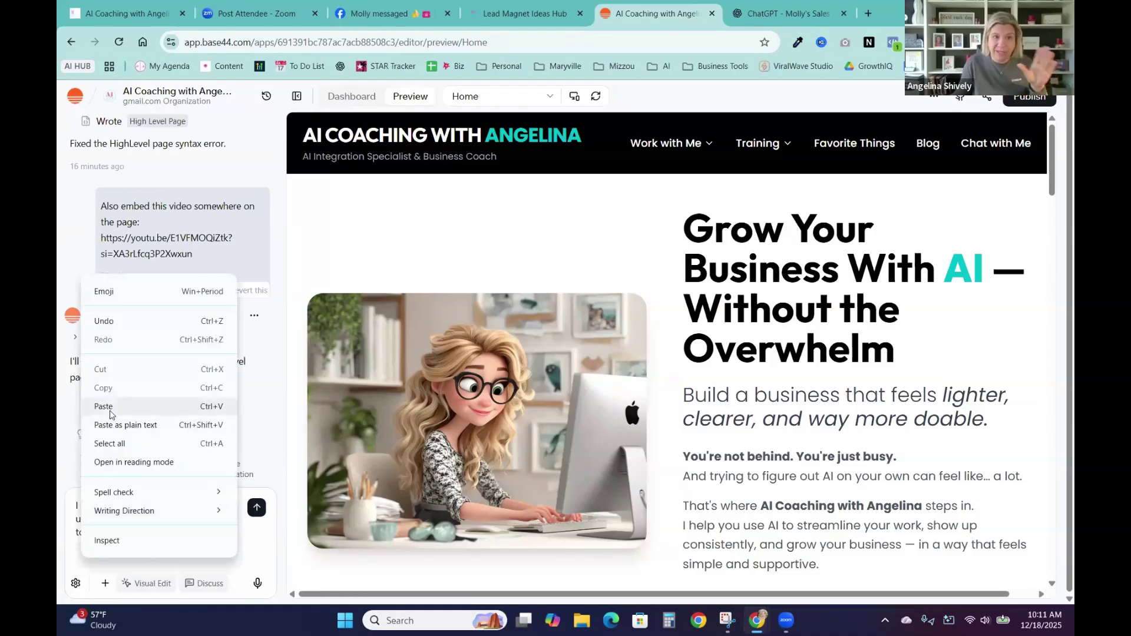
{"action": "left_click", "coordinate": [118, 406]}
Add "Don't include emojis. Use the color scheme already in my website." after the request's opening sentences, above the pasted copy, and submit it.
{"action": "scroll", "coordinate": [173, 497], "scroll_direction": "up", "scroll_amount": 8}
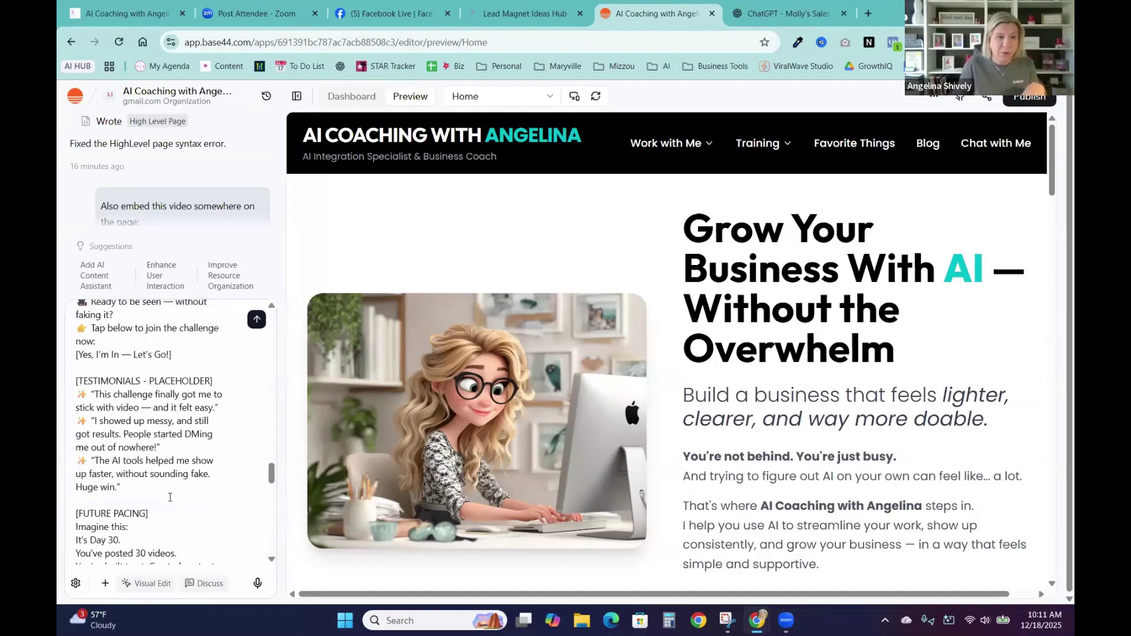
{"action": "scroll", "coordinate": [173, 497], "scroll_direction": "up", "scroll_amount": 15}
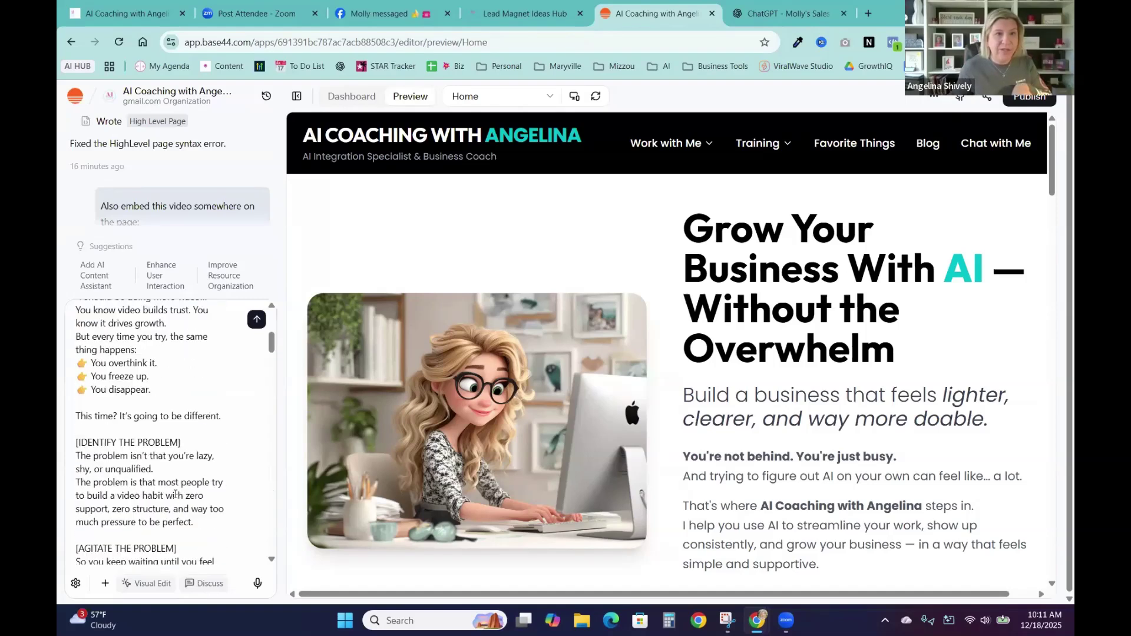
{"action": "left_click", "coordinate": [200, 350]}
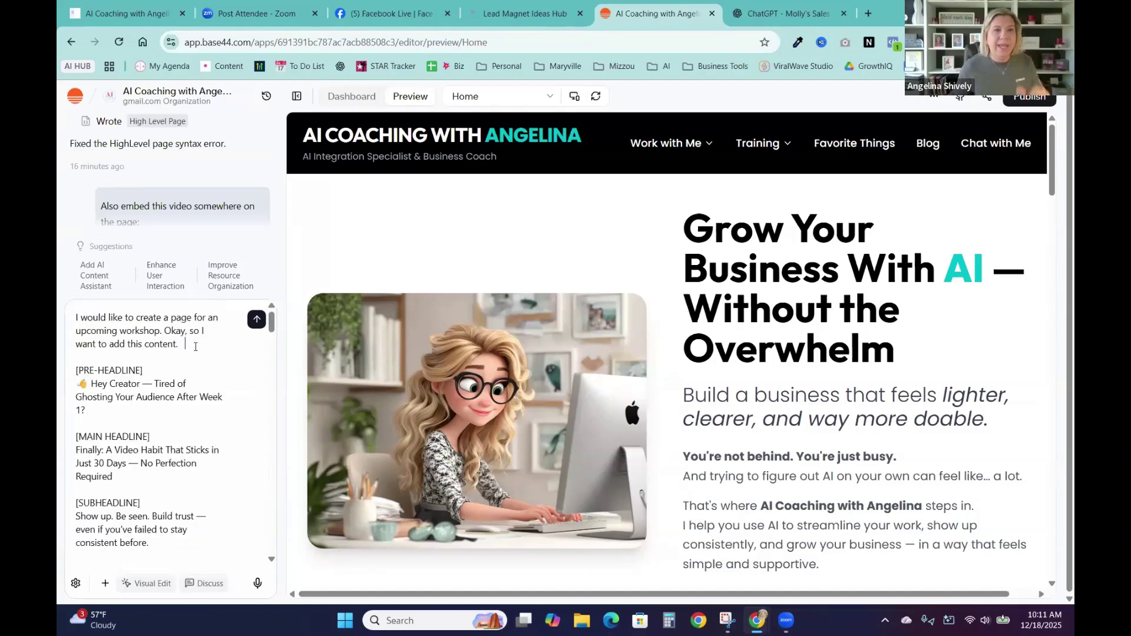
{"action": "type", "text": "Don't include "}
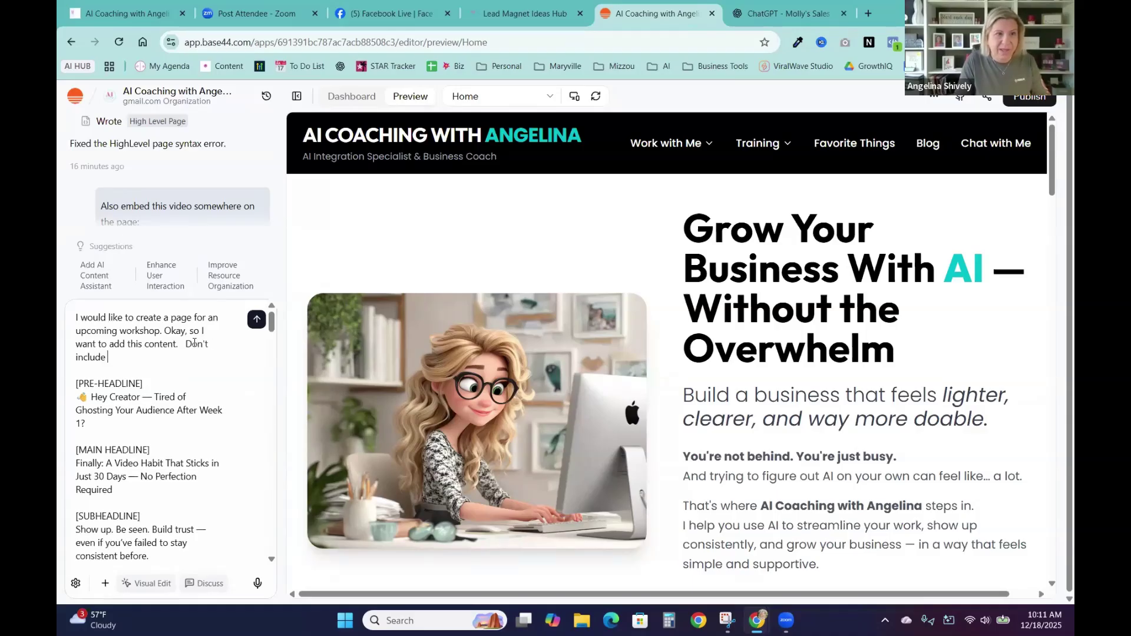
{"action": "type", "text": "emojis. Use the color "}
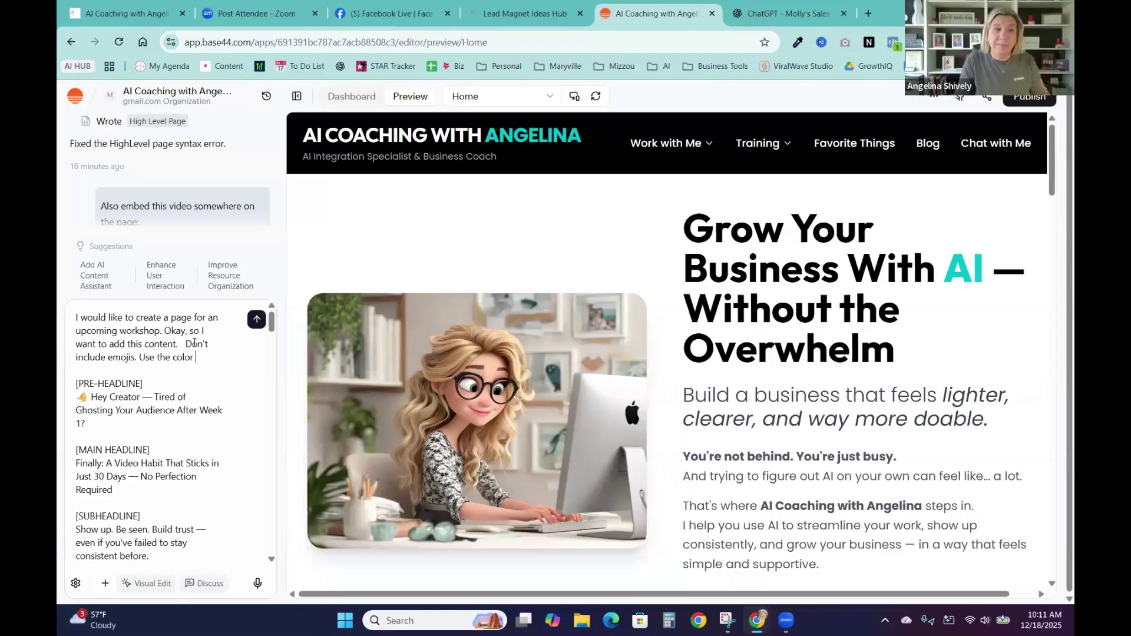
{"action": "type", "text": "shoeucheme"}
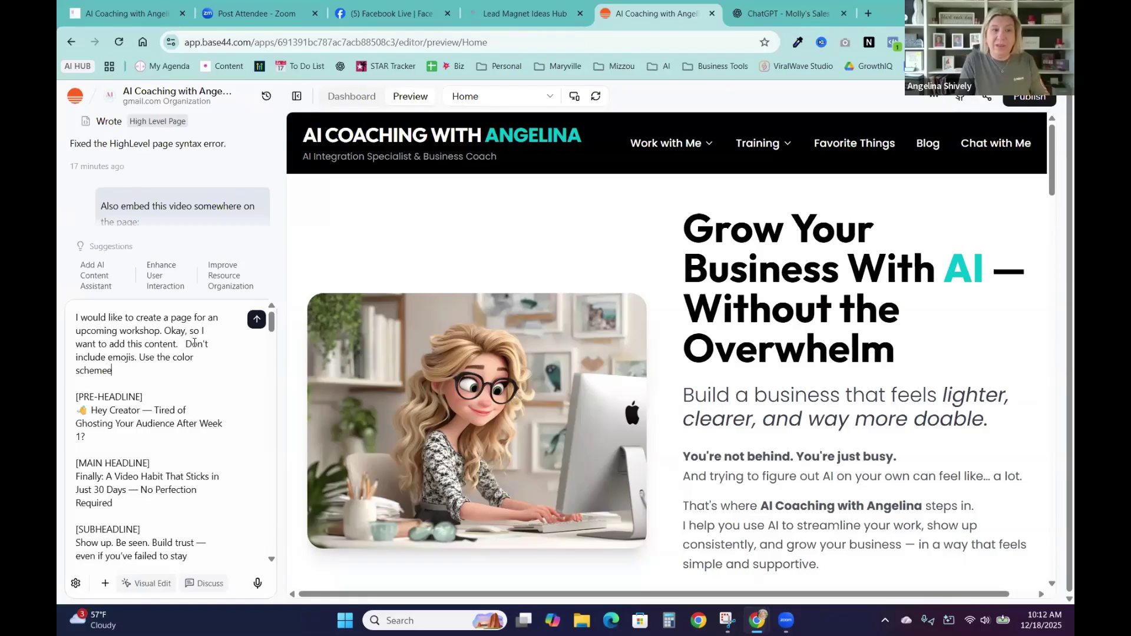
{"action": "type", "text": " already"}
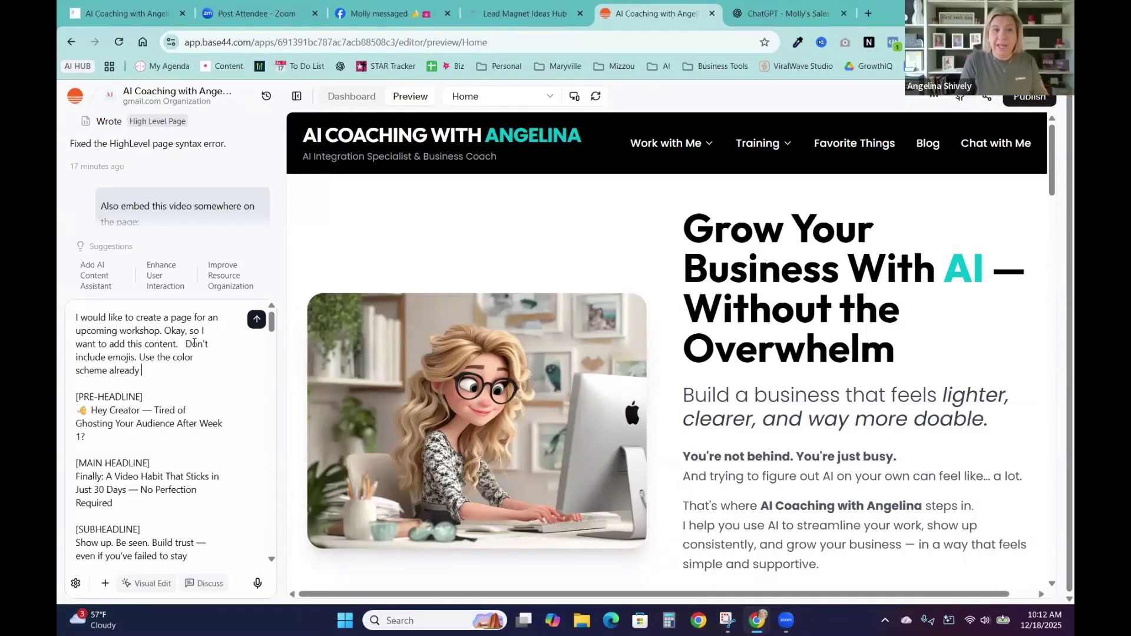
{"action": "type", "text": "in my we"}
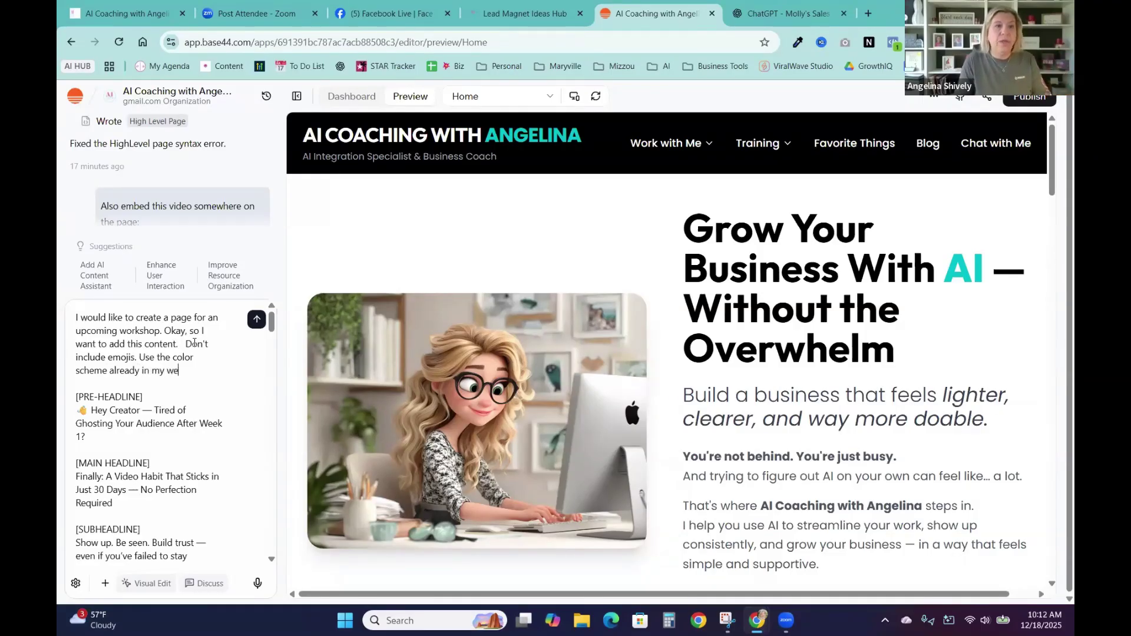
{"action": "type", "text": "bsite."}
{"action": "key", "text": "Return"}
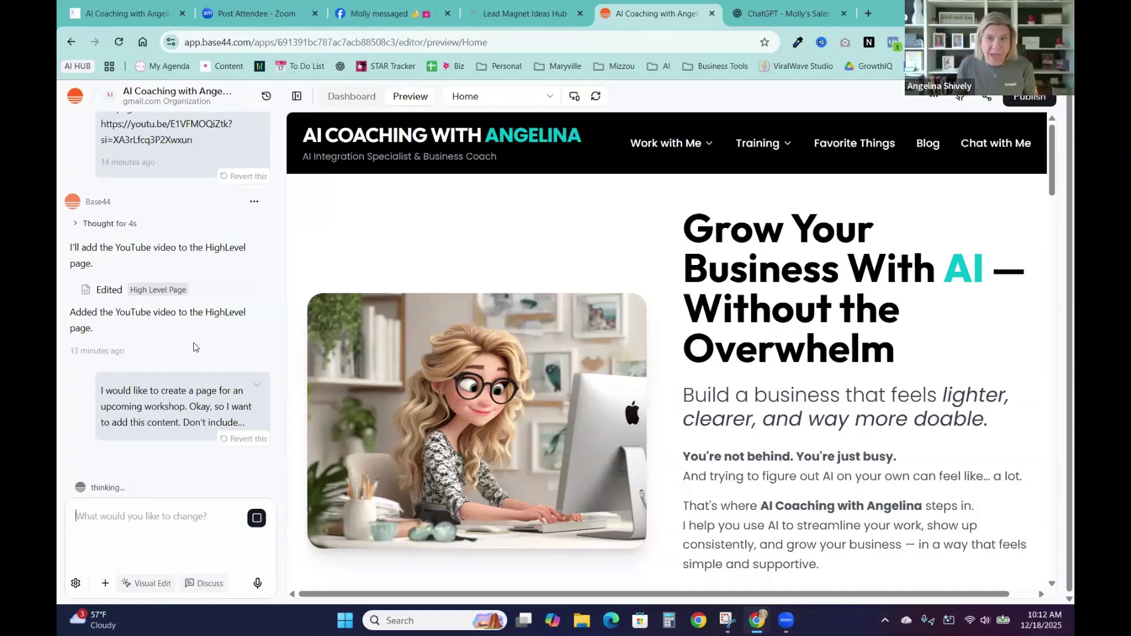
Preview the site's Free Masterclass Trainings page and the HighLevel page.
{"action": "left_click", "coordinate": [761, 148]}
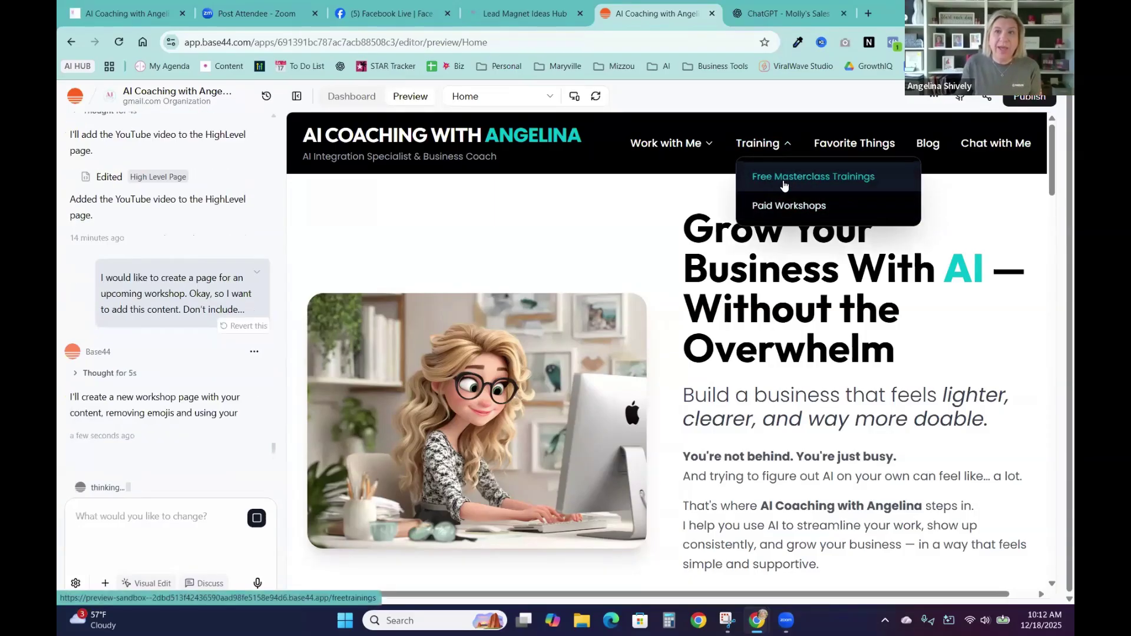
{"action": "left_click", "coordinate": [783, 177]}
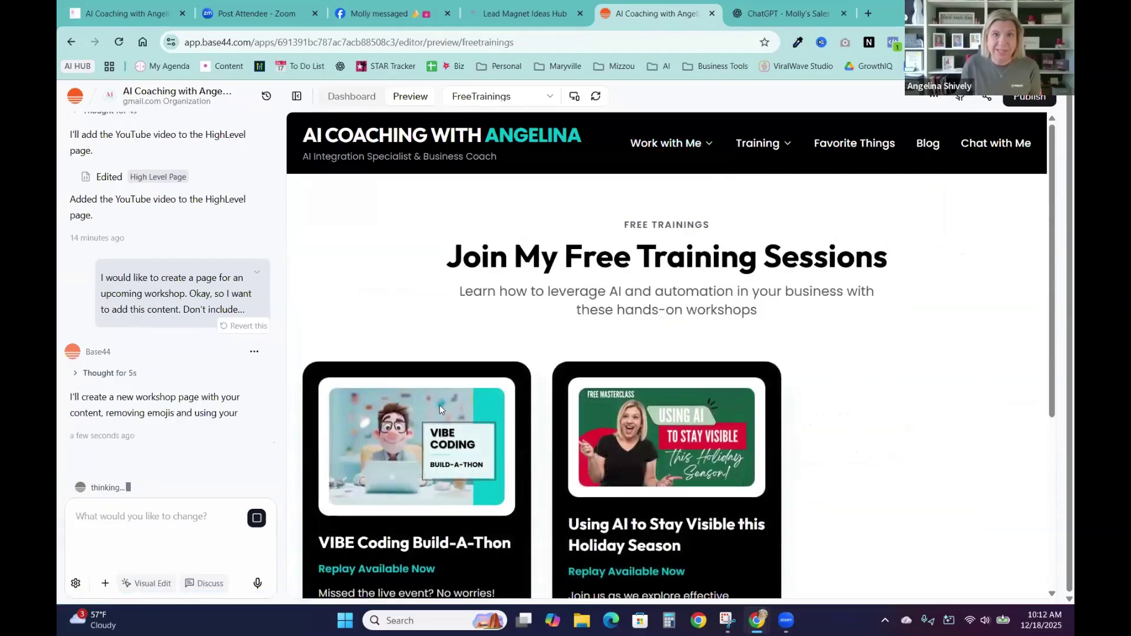
{"action": "left_click", "coordinate": [536, 101]}
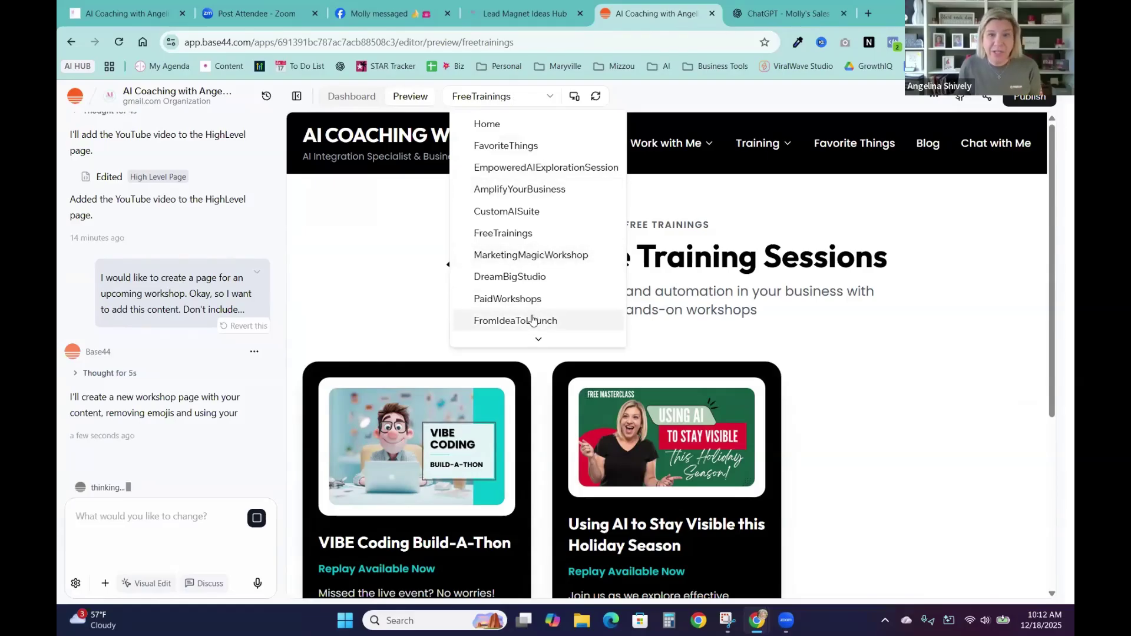
{"action": "scroll", "coordinate": [533, 317], "scroll_direction": "down", "scroll_amount": 1}
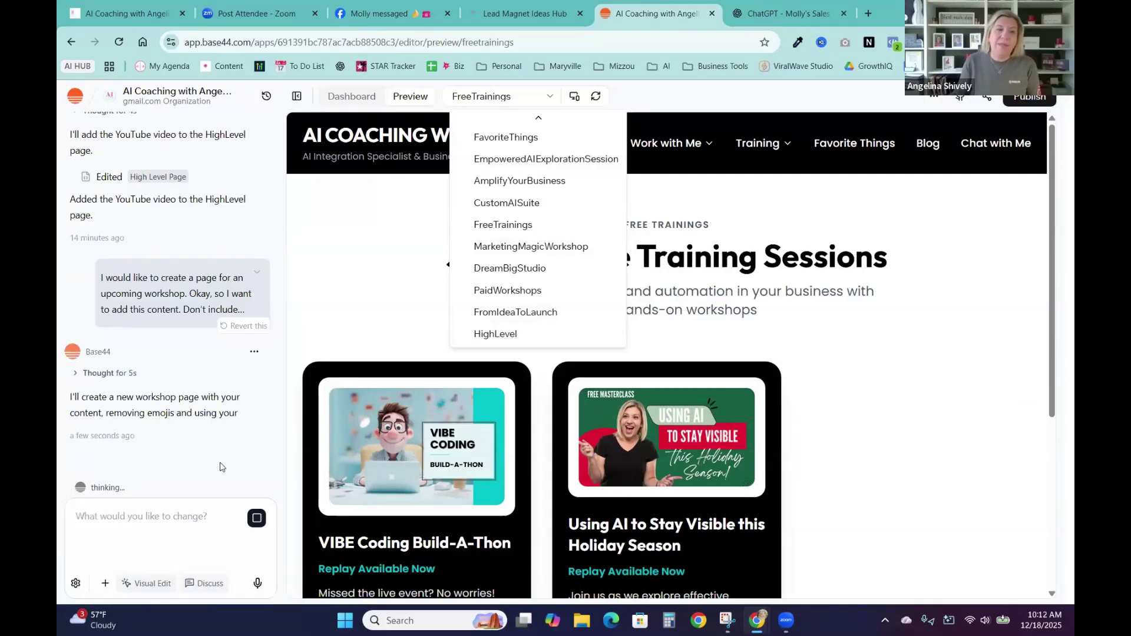
{"action": "left_click", "coordinate": [498, 334]}
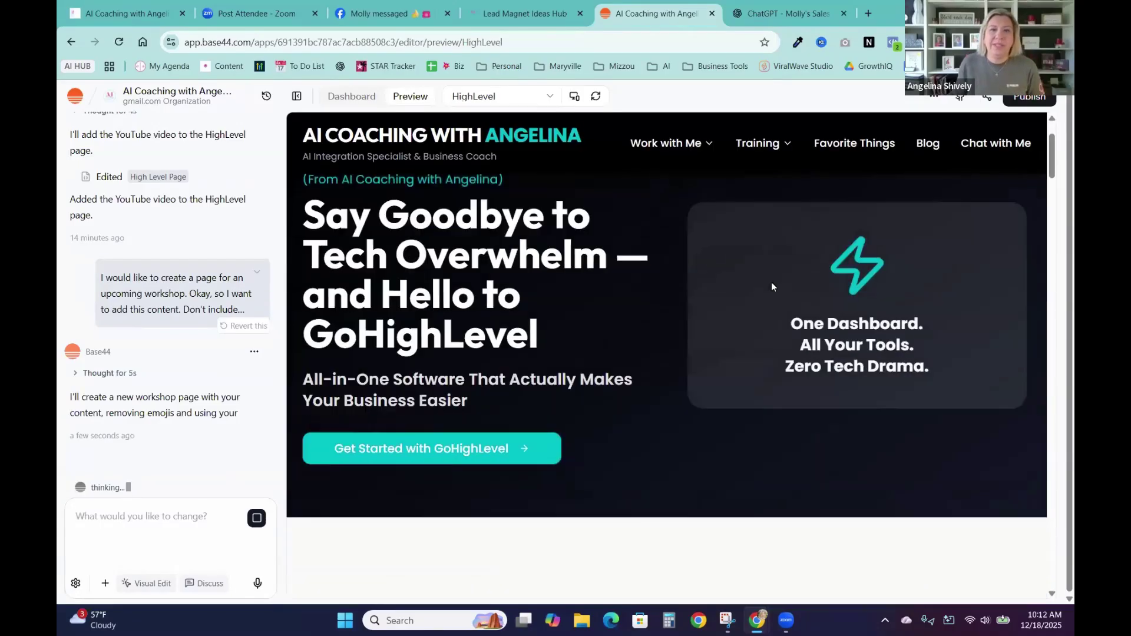
{"action": "scroll", "coordinate": [677, 300], "scroll_direction": "down", "scroll_amount": 2}
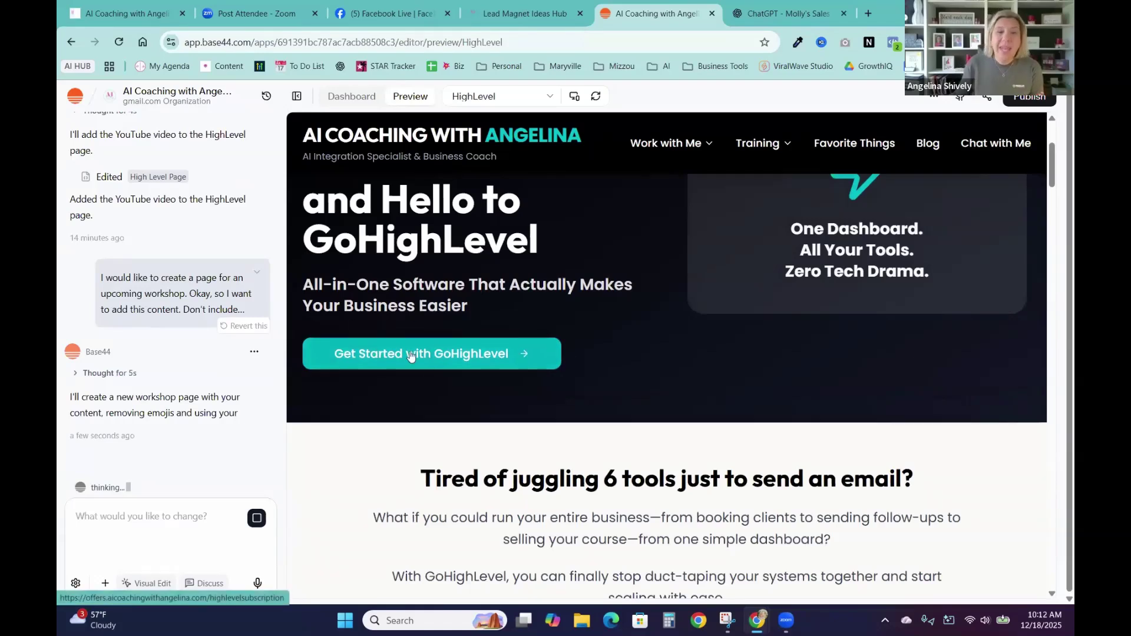
Follow the HighLevel page's "Get Started with GoHighLevel" link, review the checkout form, and close that page.
{"action": "left_click", "coordinate": [477, 360]}
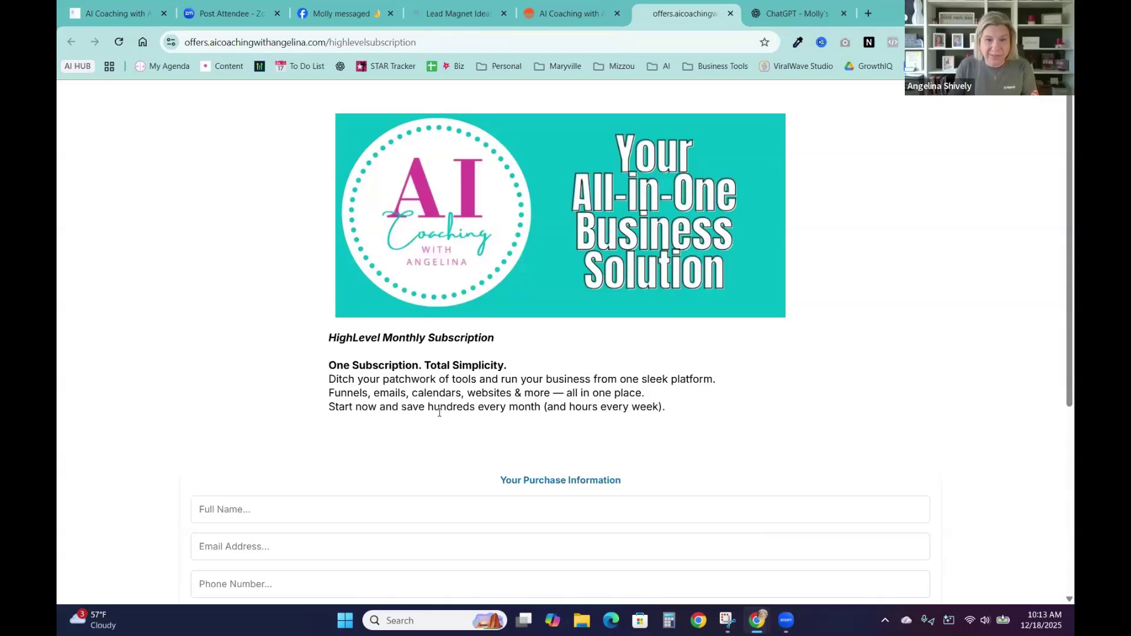
{"action": "scroll", "coordinate": [439, 416], "scroll_direction": "down", "scroll_amount": 1}
{"action": "scroll", "coordinate": [441, 416], "scroll_direction": "down", "scroll_amount": 4}
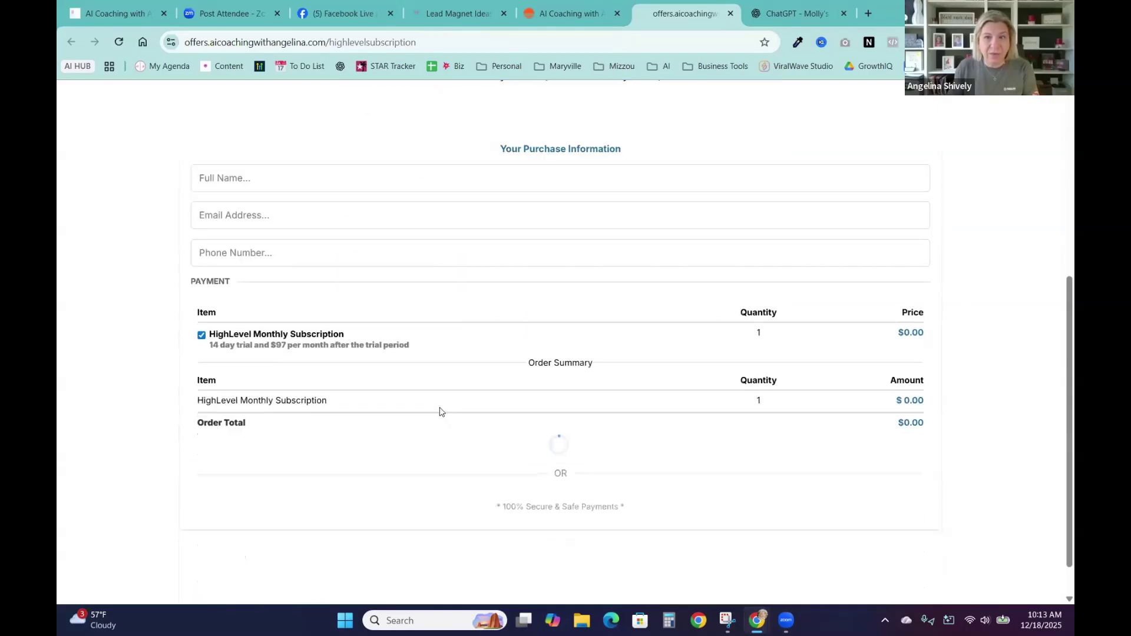
{"action": "left_click", "coordinate": [730, 13]}
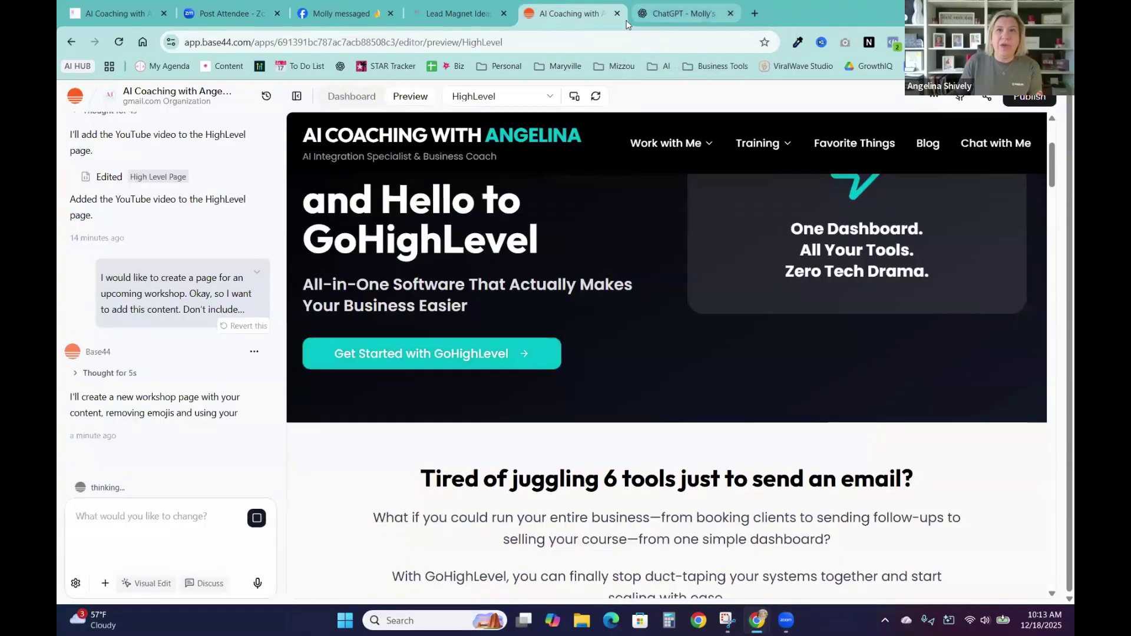
Go to the site's home page and open the "From Idea to Launch" workshop page through its promotional banner.
{"action": "left_click", "coordinate": [760, 146]}
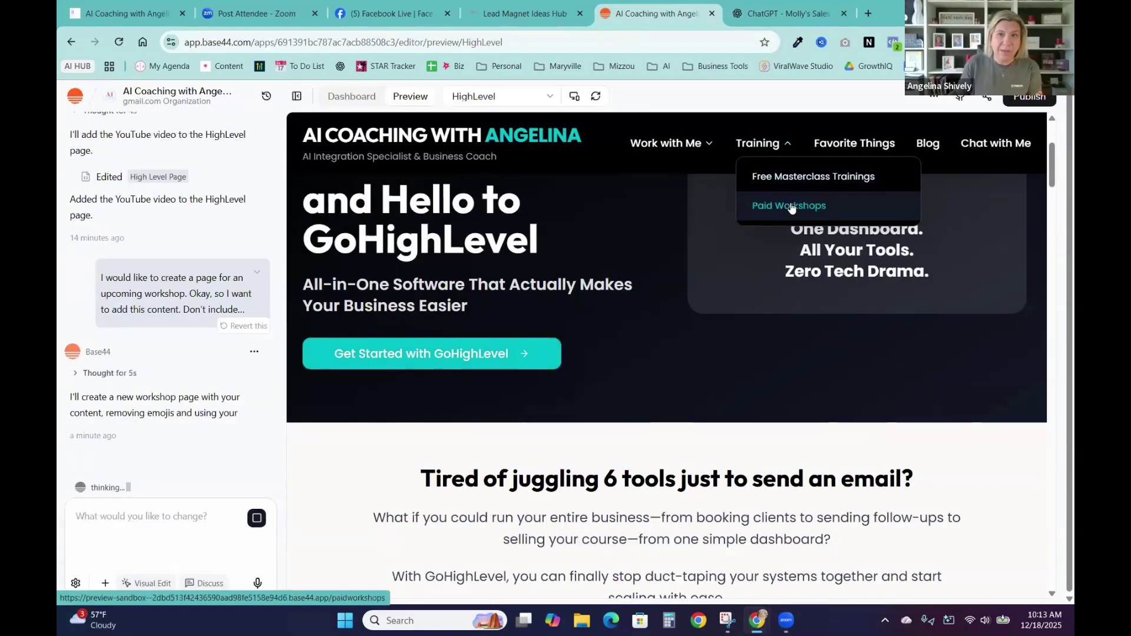
{"action": "scroll", "coordinate": [702, 320], "scroll_direction": "down", "scroll_amount": 1}
{"action": "left_click", "coordinate": [495, 133]}
{"action": "scroll", "coordinate": [687, 426], "scroll_direction": "down", "scroll_amount": 10}
{"action": "scroll", "coordinate": [687, 425], "scroll_direction": "down", "scroll_amount": 10}
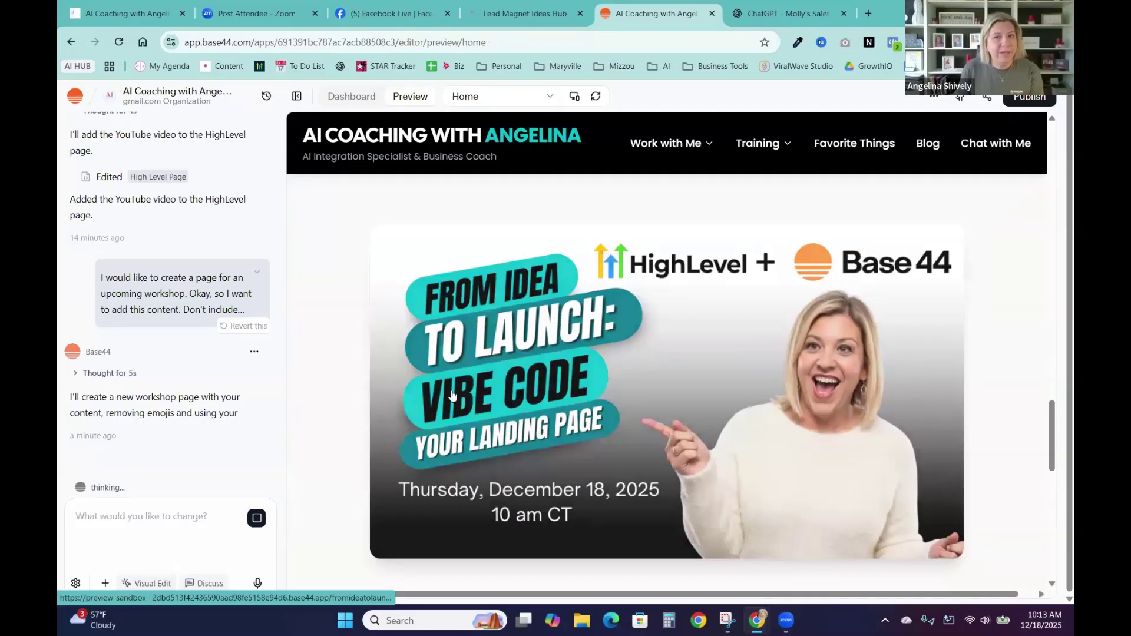
{"action": "left_click", "coordinate": [635, 384]}
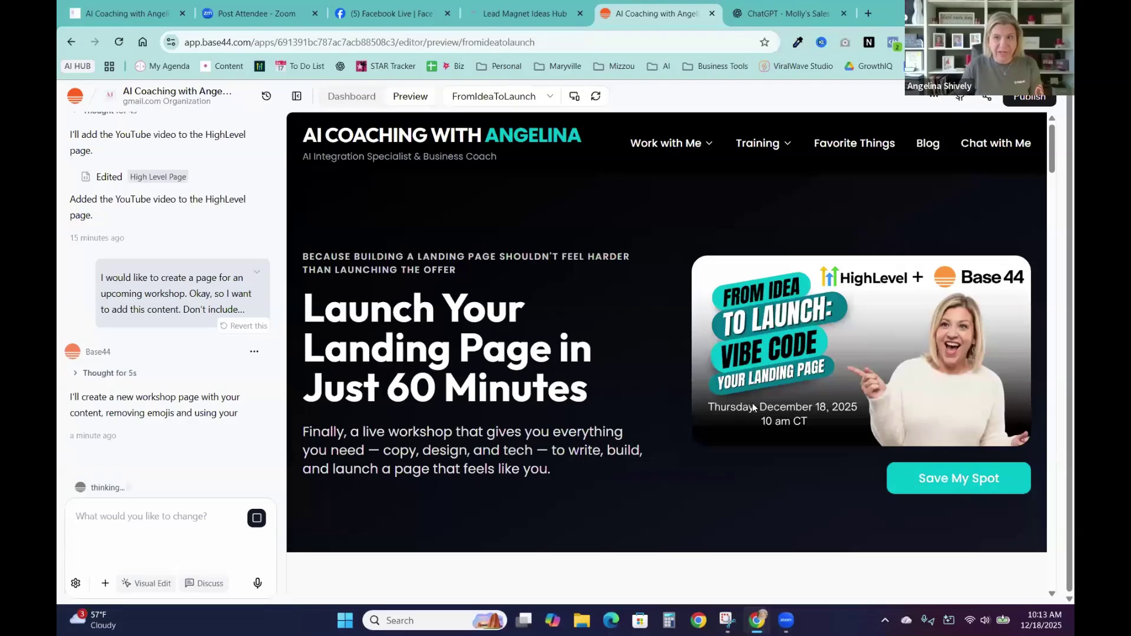
Open the workshop's "Save My Spot" registration page, review its description and sign-up form, and return to the Base44 editor.
{"action": "left_click", "coordinate": [934, 480]}
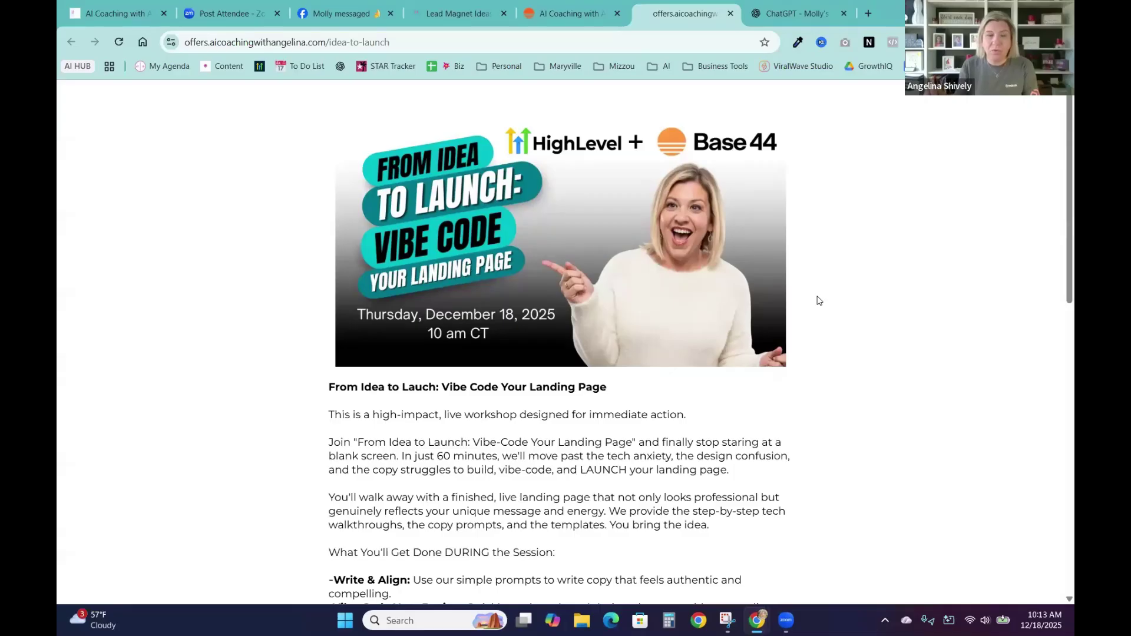
{"action": "scroll", "coordinate": [721, 353], "scroll_direction": "down", "scroll_amount": 5}
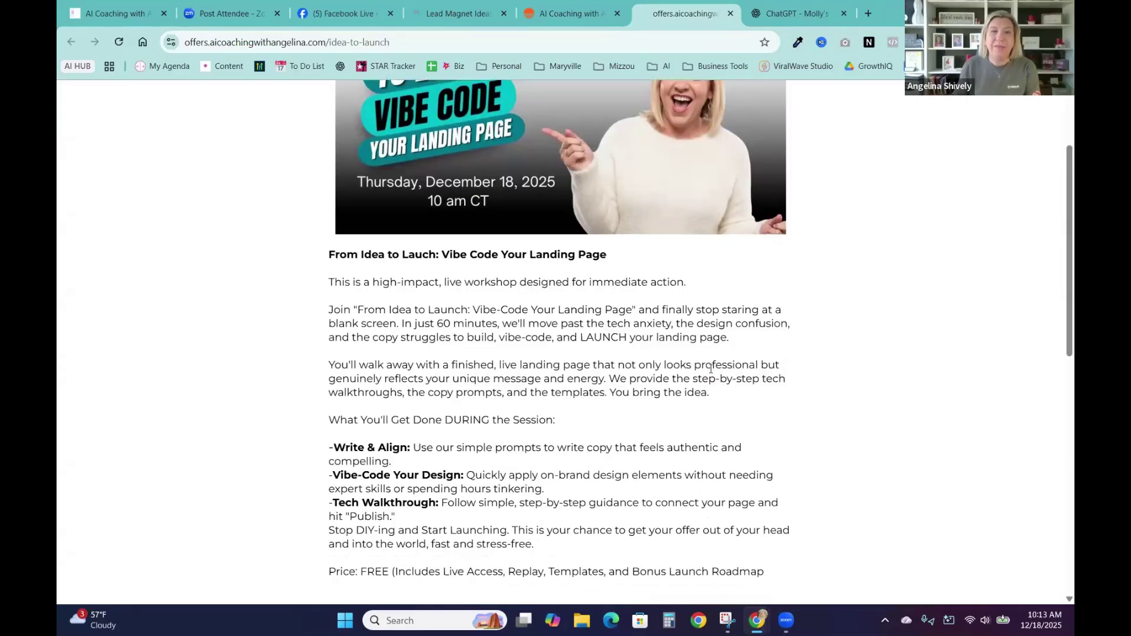
{"action": "scroll", "coordinate": [833, 434], "scroll_direction": "down", "scroll_amount": 6}
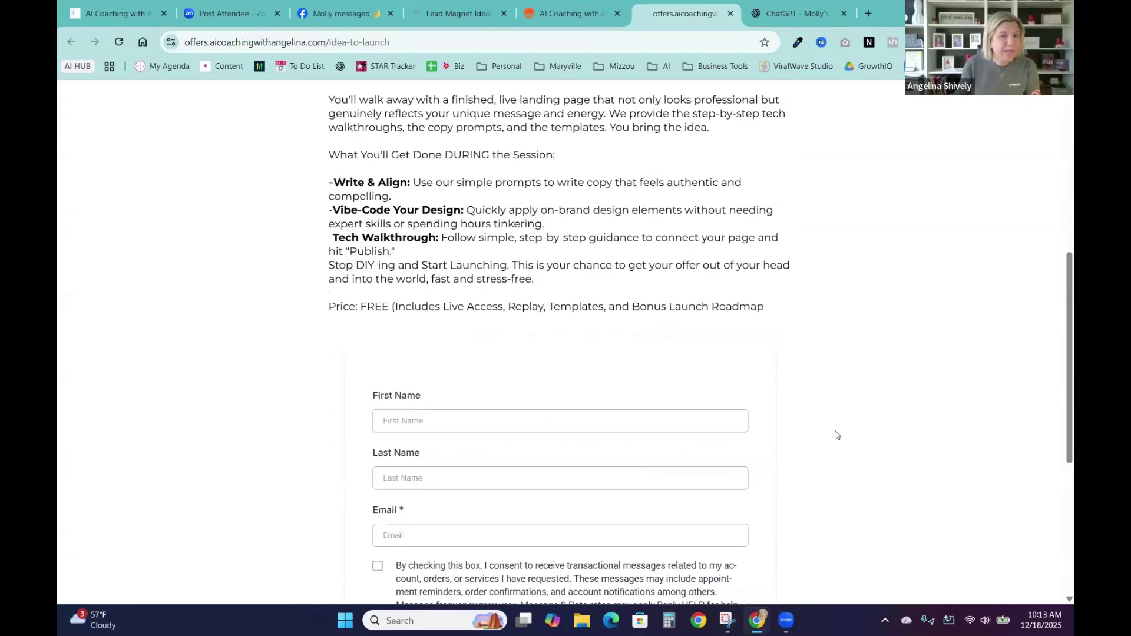
{"action": "scroll", "coordinate": [559, 448], "scroll_direction": "down", "scroll_amount": 2}
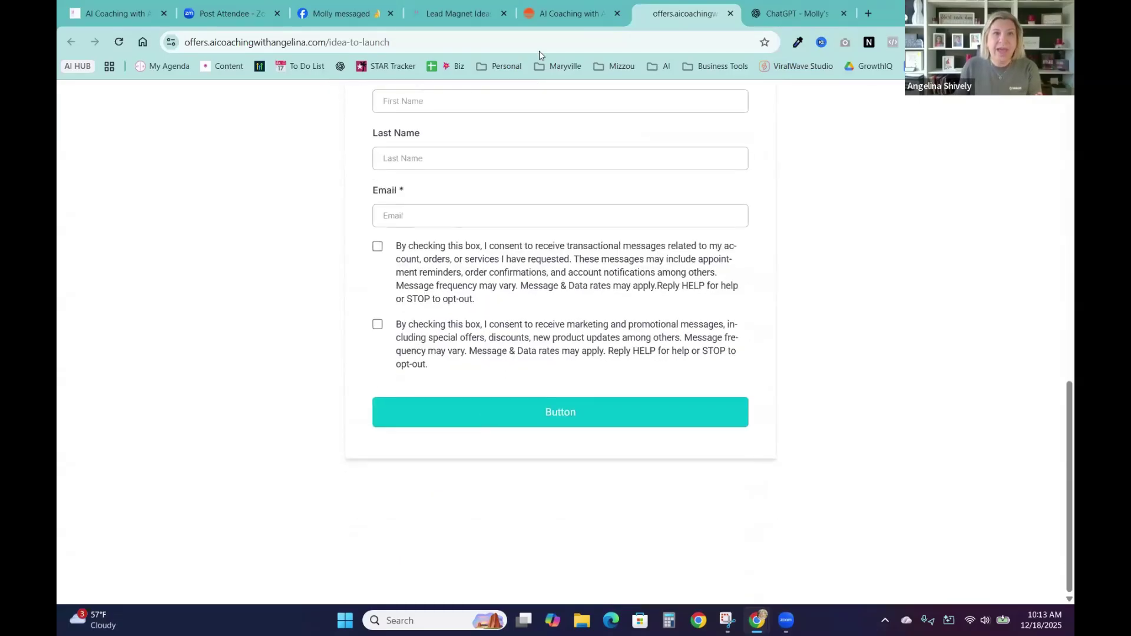
{"action": "scroll", "coordinate": [562, 319], "scroll_direction": "up", "scroll_amount": 8}
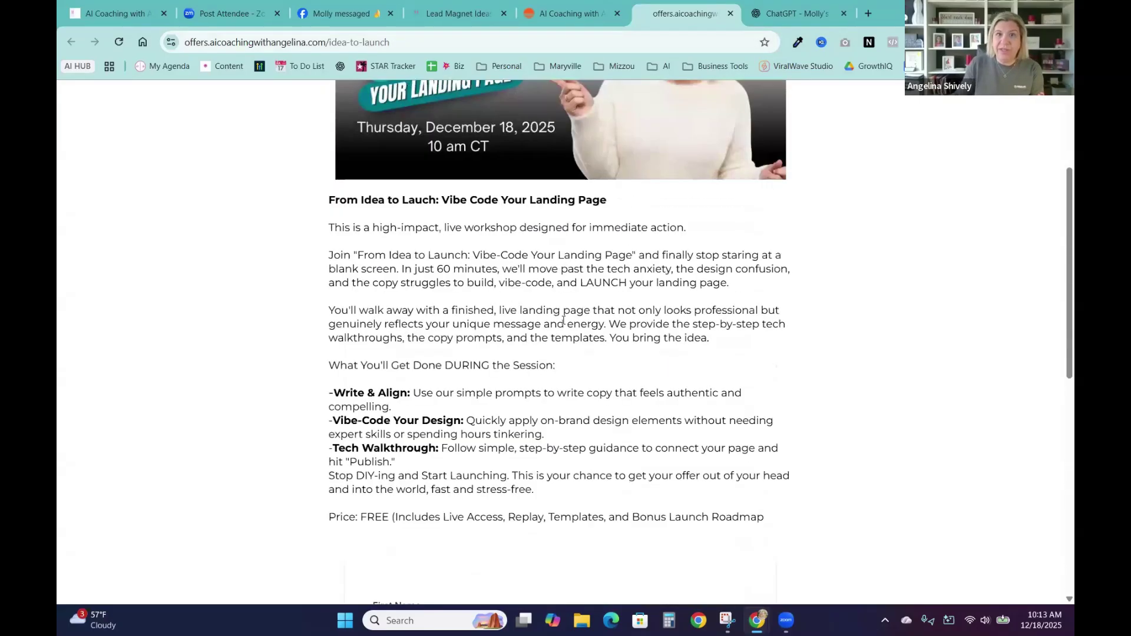
{"action": "scroll", "coordinate": [563, 320], "scroll_direction": "up", "scroll_amount": 3}
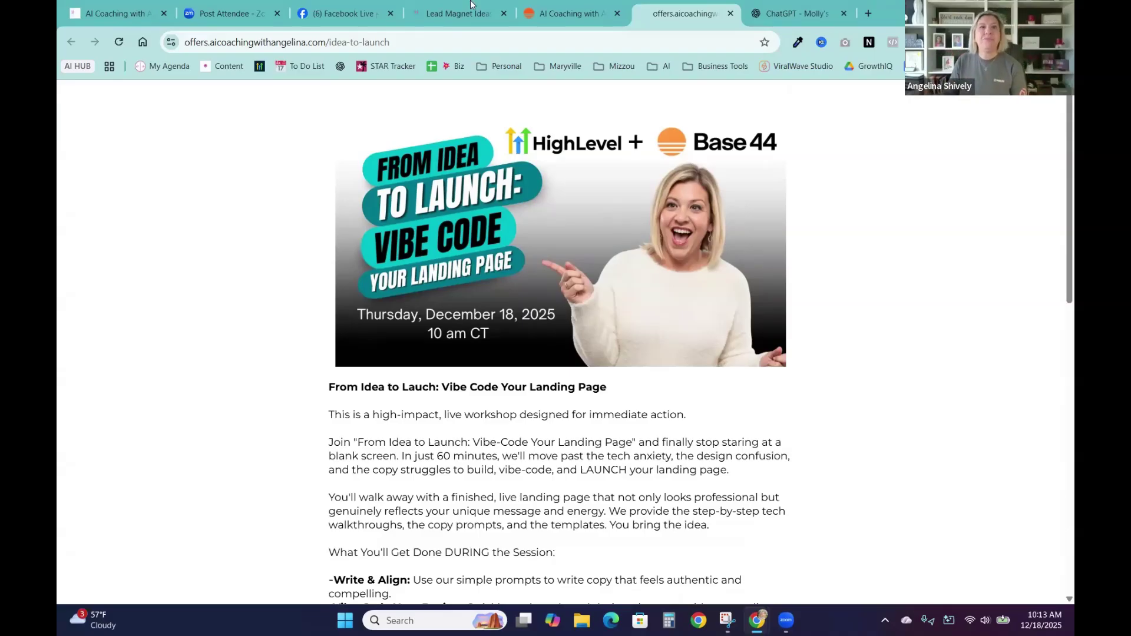
{"action": "left_click", "coordinate": [557, 13]}
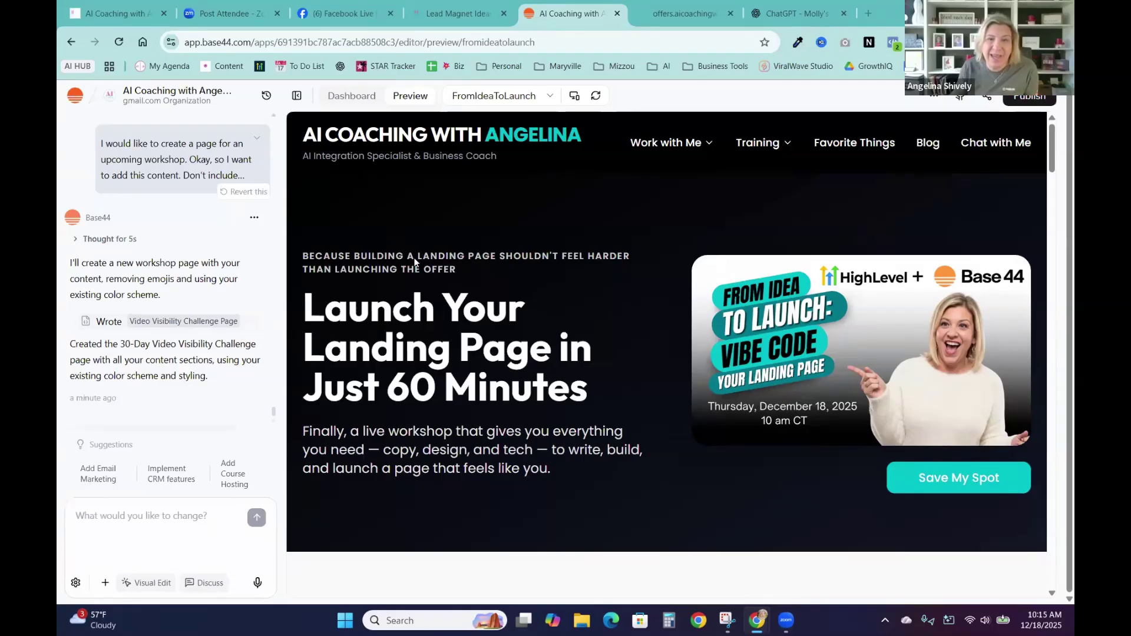
Look through the site's page list for the new Video Visibility Challenge page.
{"action": "left_click", "coordinate": [707, 148]}
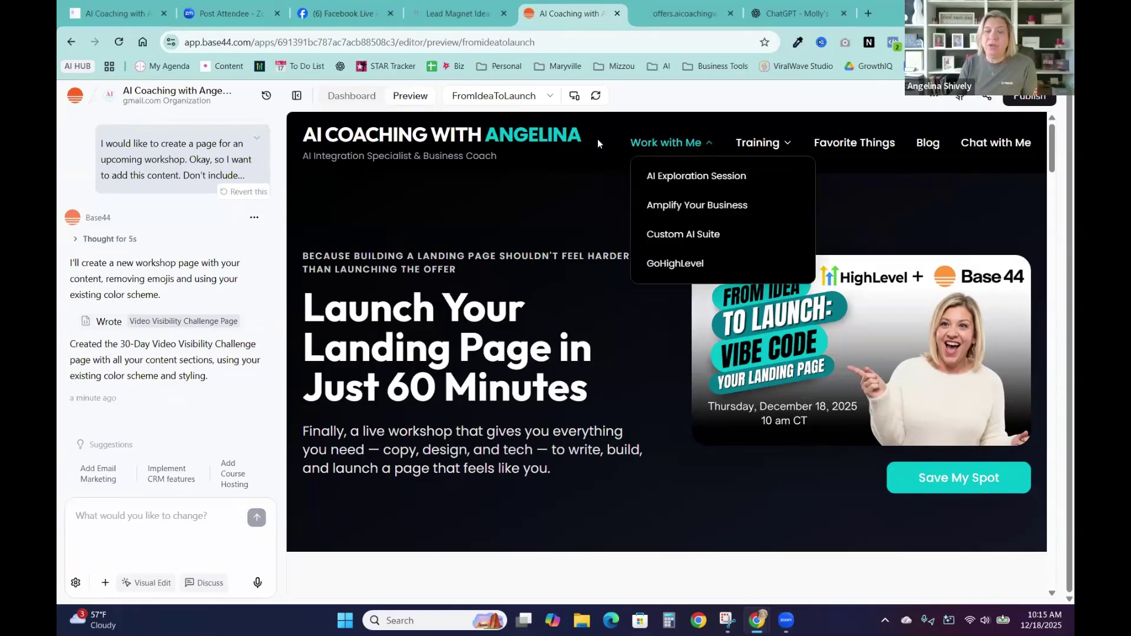
{"action": "left_click", "coordinate": [530, 96]}
{"action": "left_click", "coordinate": [647, 147]}
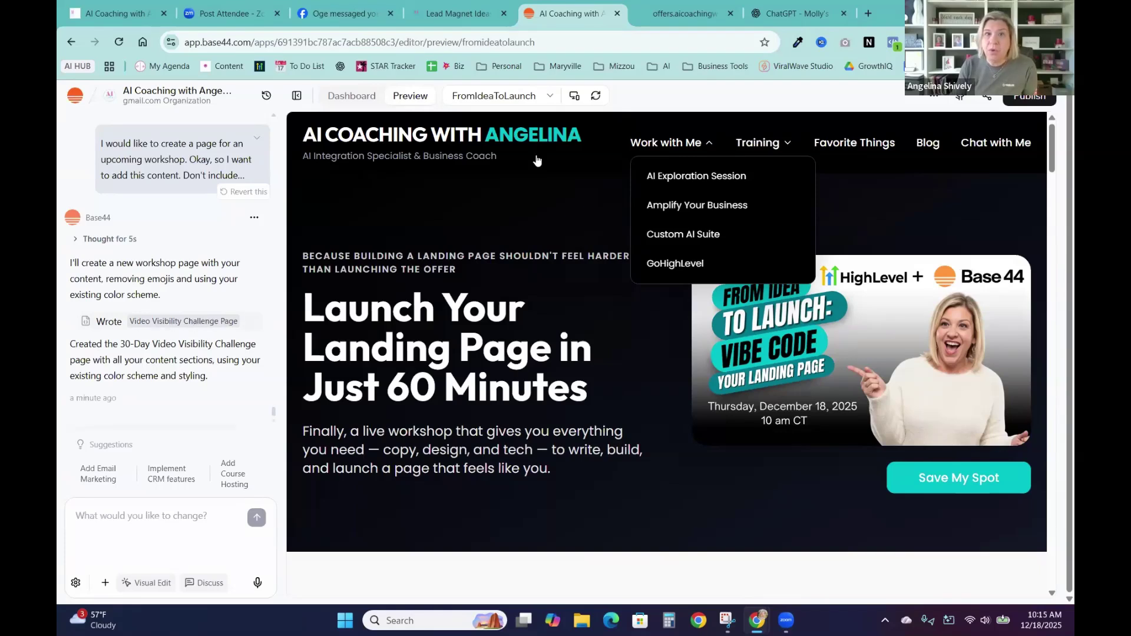
{"action": "left_click", "coordinate": [548, 96]}
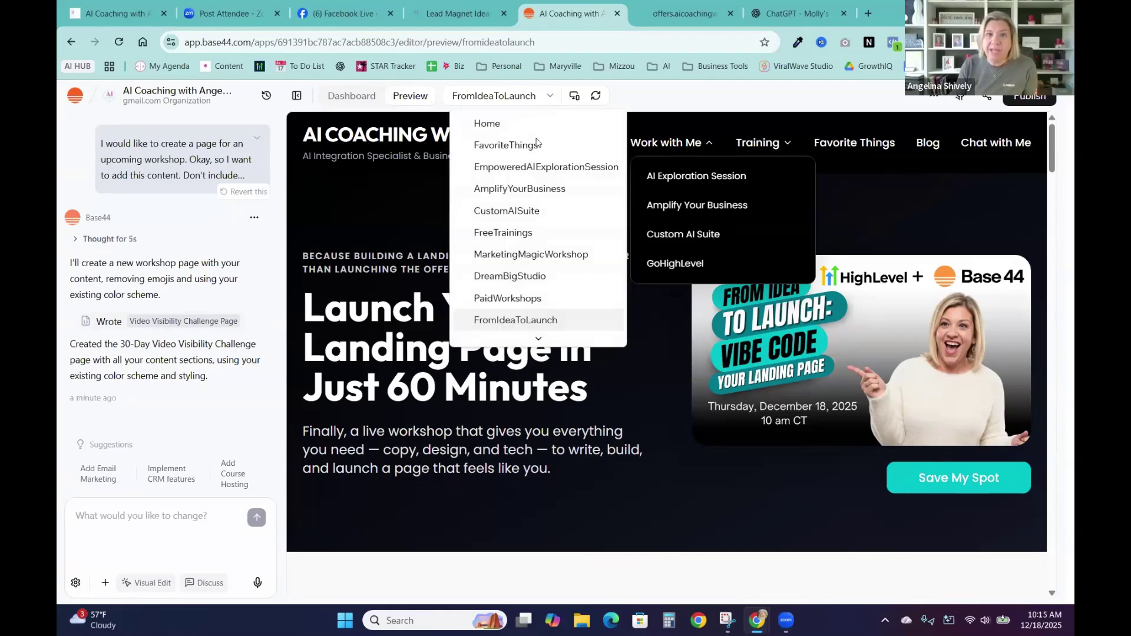
{"action": "scroll", "coordinate": [510, 312], "scroll_direction": "down", "scroll_amount": 1}
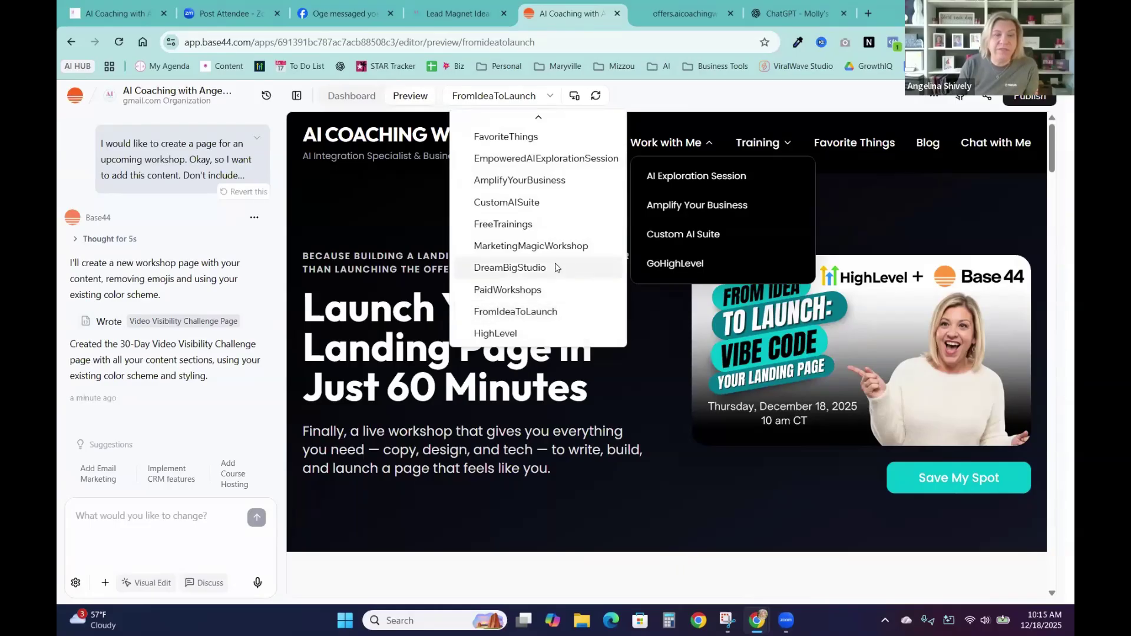
{"action": "scroll", "coordinate": [562, 254], "scroll_direction": "up", "scroll_amount": 1}
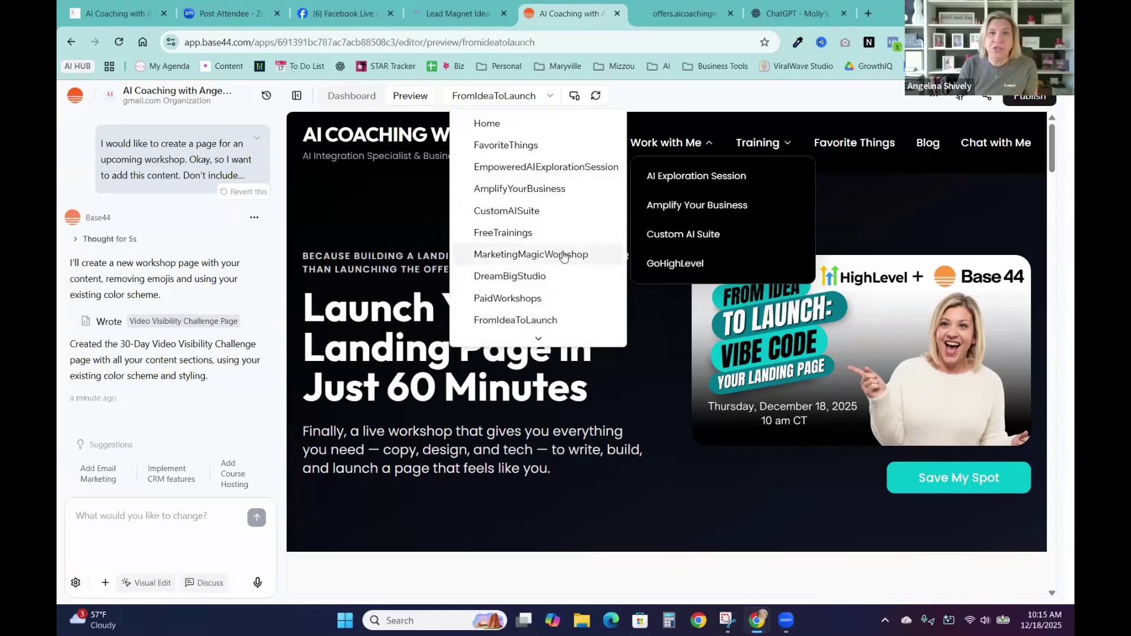
{"action": "scroll", "coordinate": [562, 255], "scroll_direction": "down", "scroll_amount": 1}
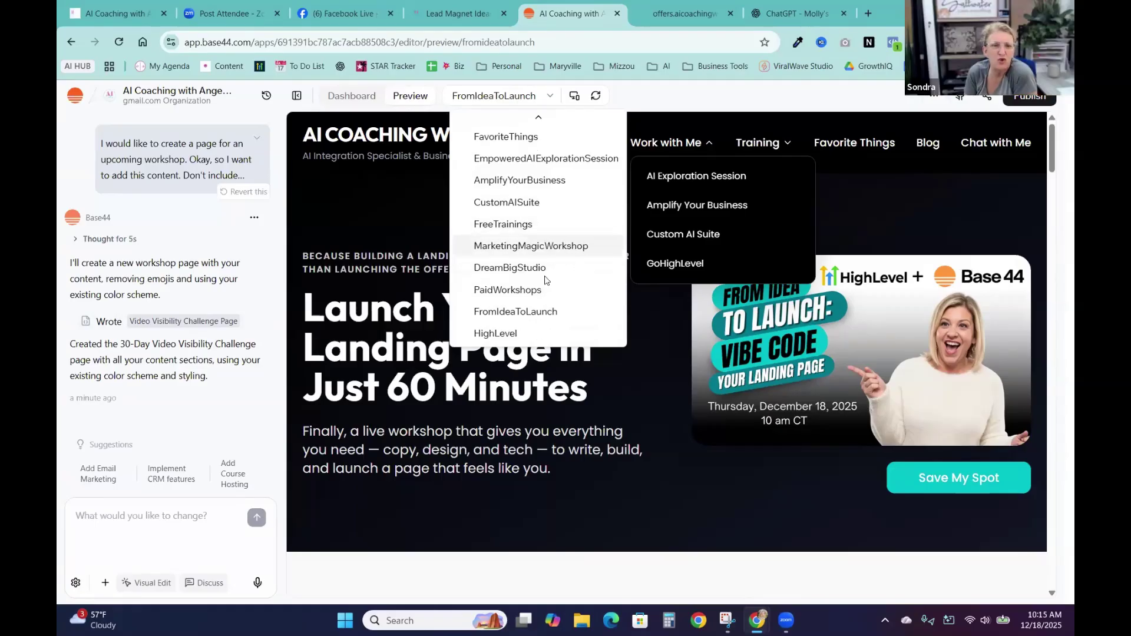
Open the Video Visibility Challenge page's source file from the chat reply, then return to the site preview.
{"action": "left_click", "coordinate": [172, 321]}
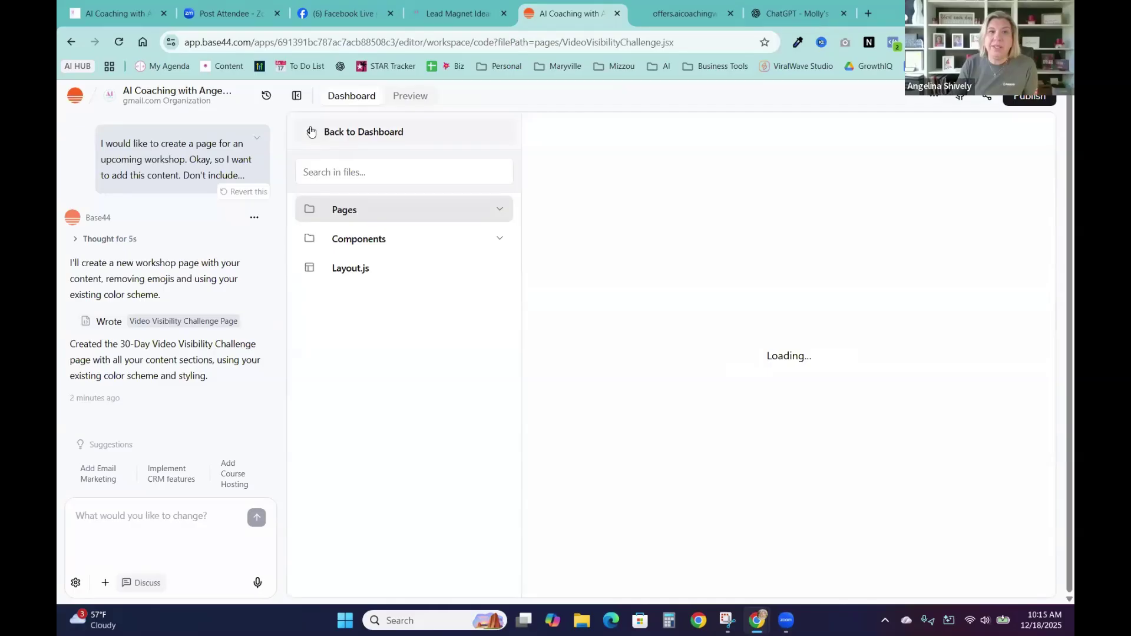
{"action": "left_click", "coordinate": [311, 132]}
{"action": "left_click", "coordinate": [408, 96]}
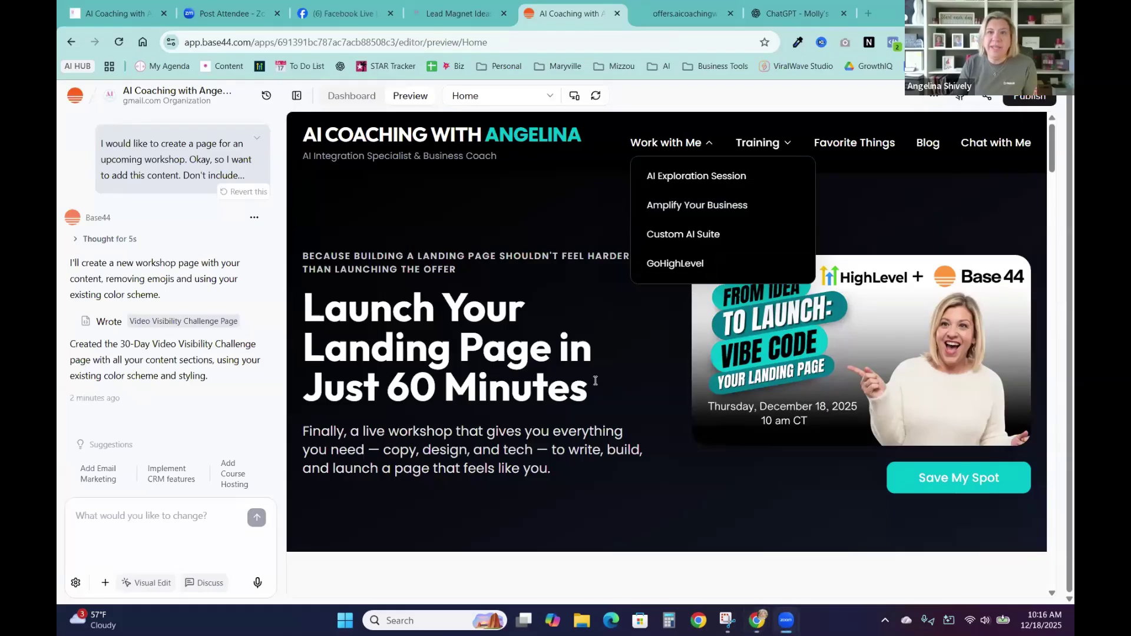
{"action": "scroll", "coordinate": [413, 498], "scroll_direction": "down", "scroll_amount": 5}
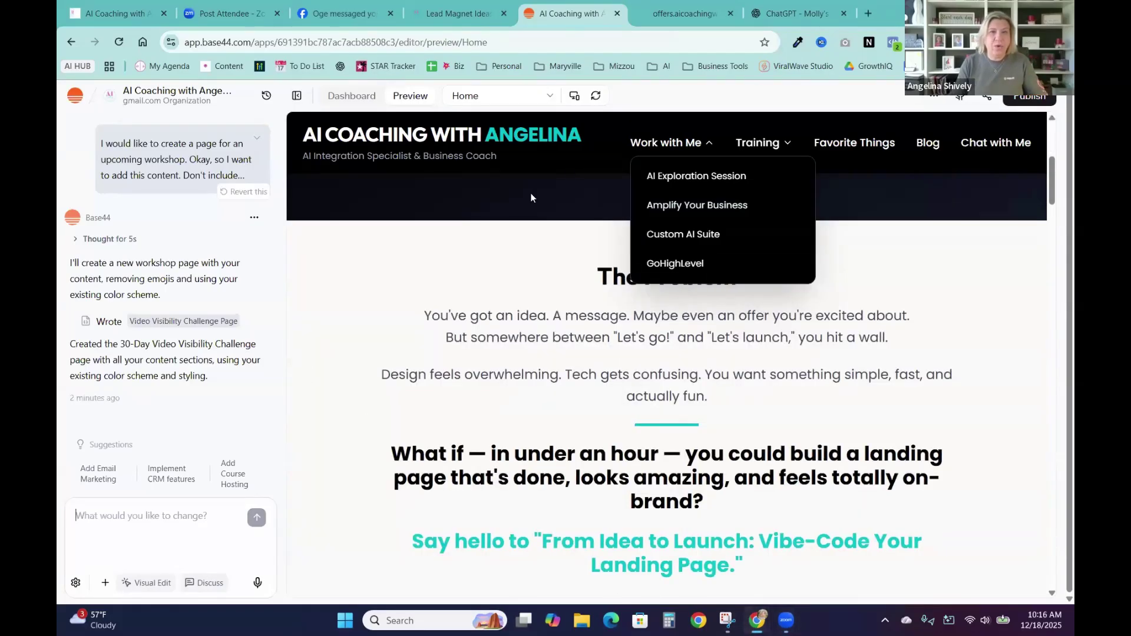
Reload the editor and load the VideoVisibilityChallenge page in the preview.
{"action": "left_click", "coordinate": [119, 42]}
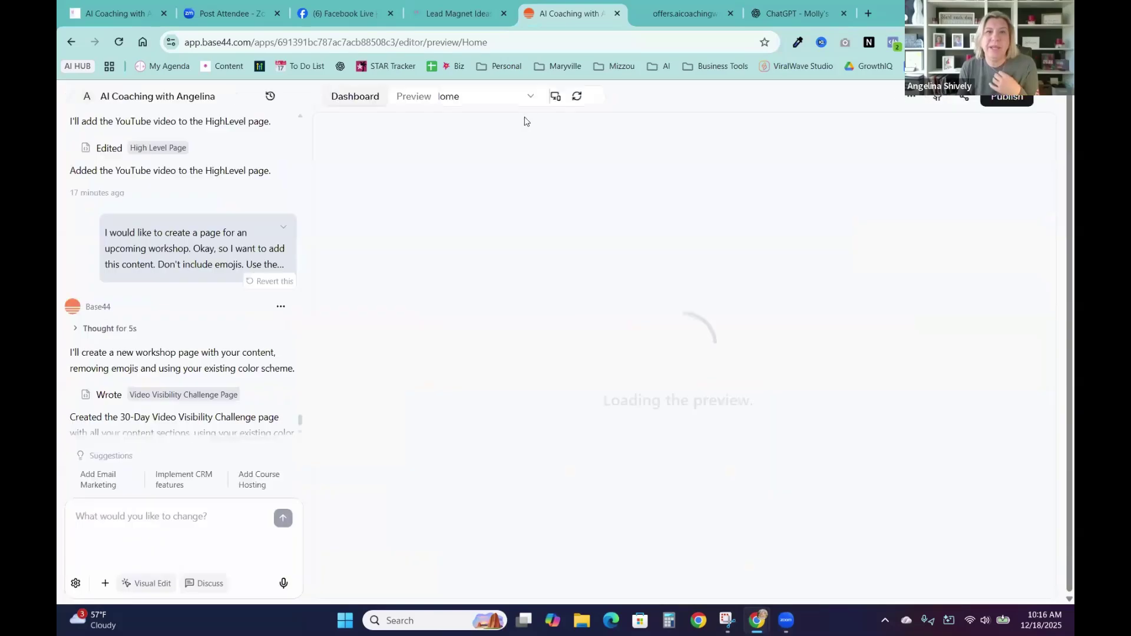
{"action": "left_click", "coordinate": [549, 102]}
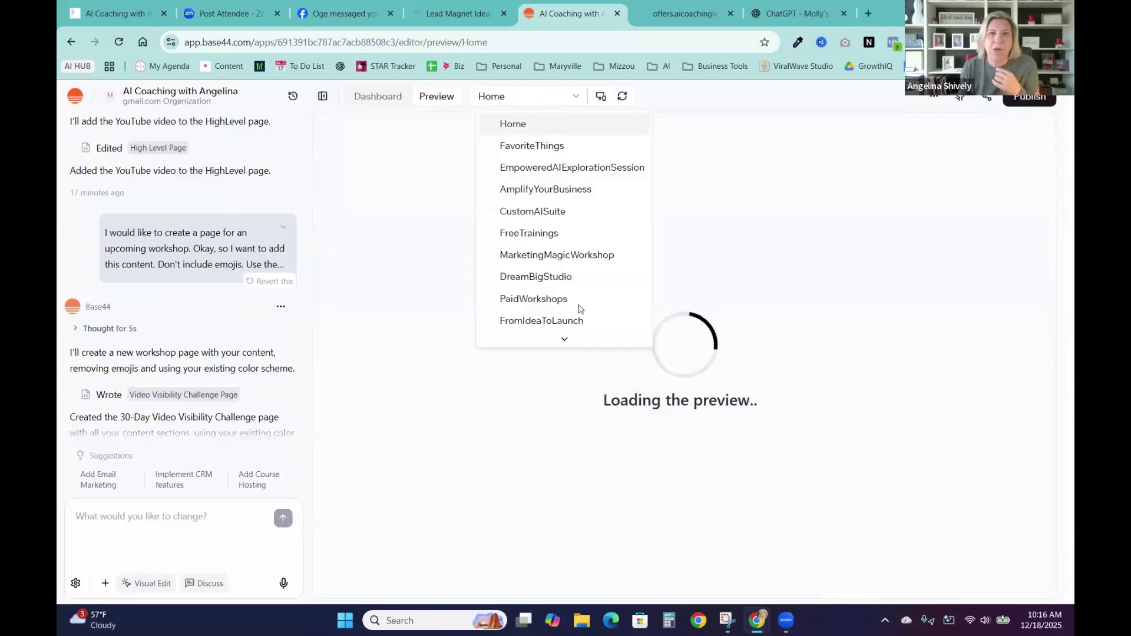
{"action": "scroll", "coordinate": [563, 334], "scroll_direction": "down", "scroll_amount": 2}
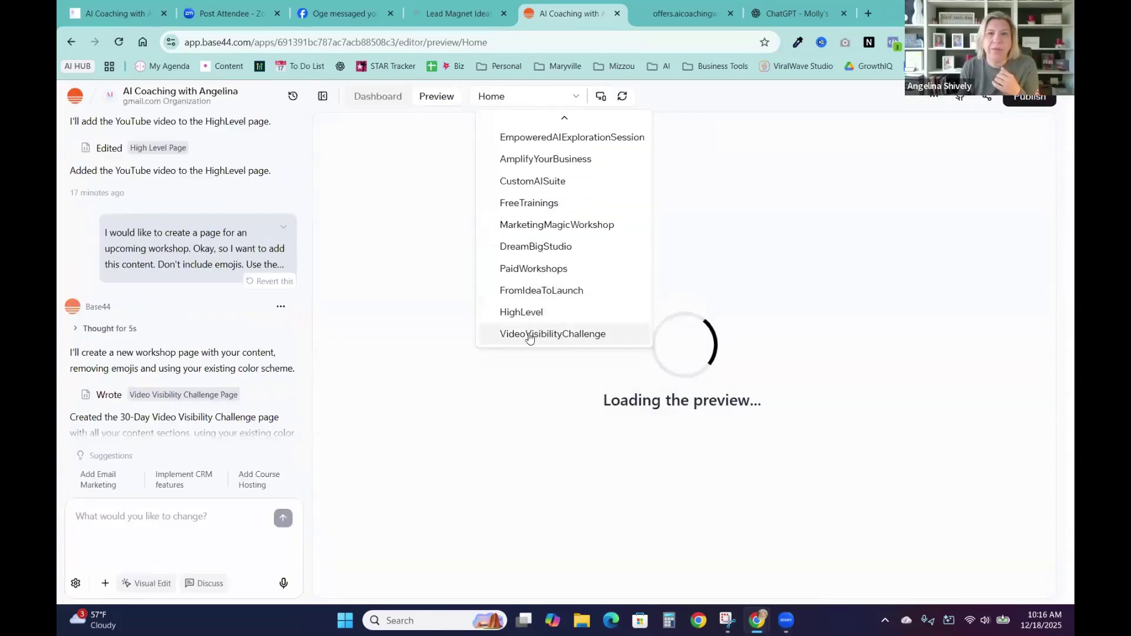
{"action": "left_click", "coordinate": [545, 334]}
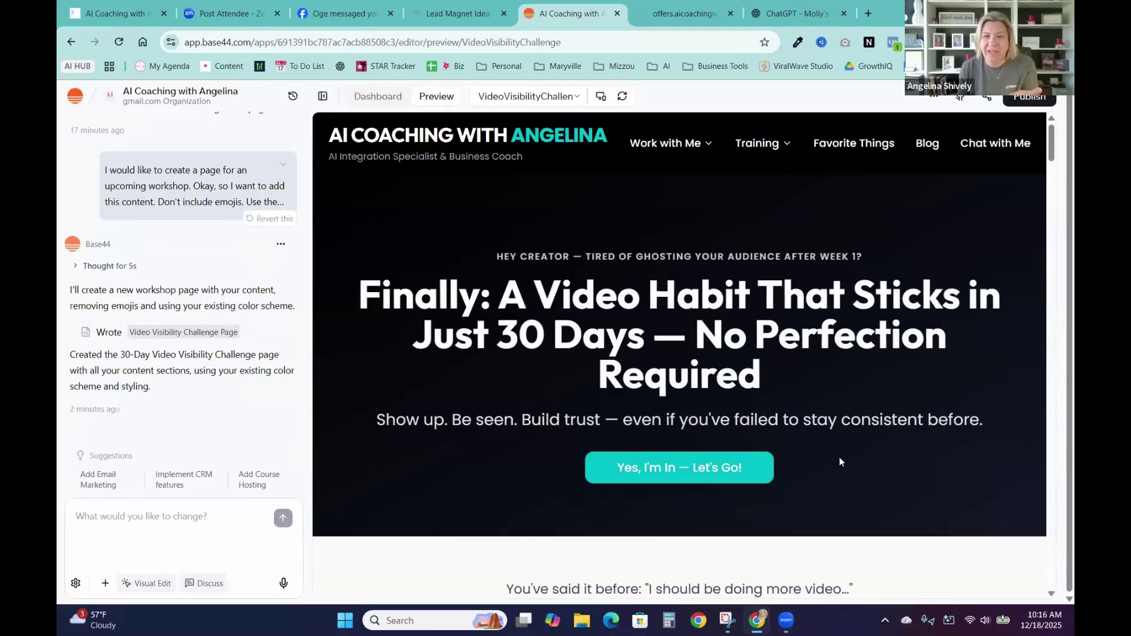
Review the challenge page's copy and layout from the opening hero through the "What You'll Get" section.
{"action": "scroll", "coordinate": [821, 462], "scroll_direction": "down", "scroll_amount": 3}
{"action": "scroll", "coordinate": [811, 463], "scroll_direction": "down", "scroll_amount": 2}
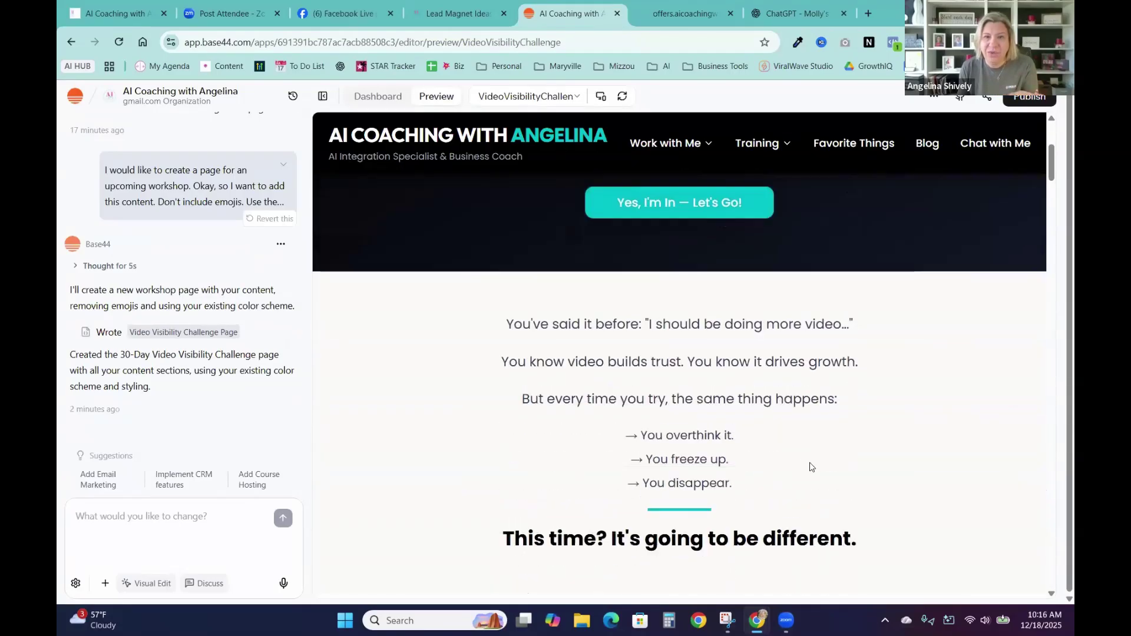
{"action": "scroll", "coordinate": [801, 470], "scroll_direction": "down", "scroll_amount": 3}
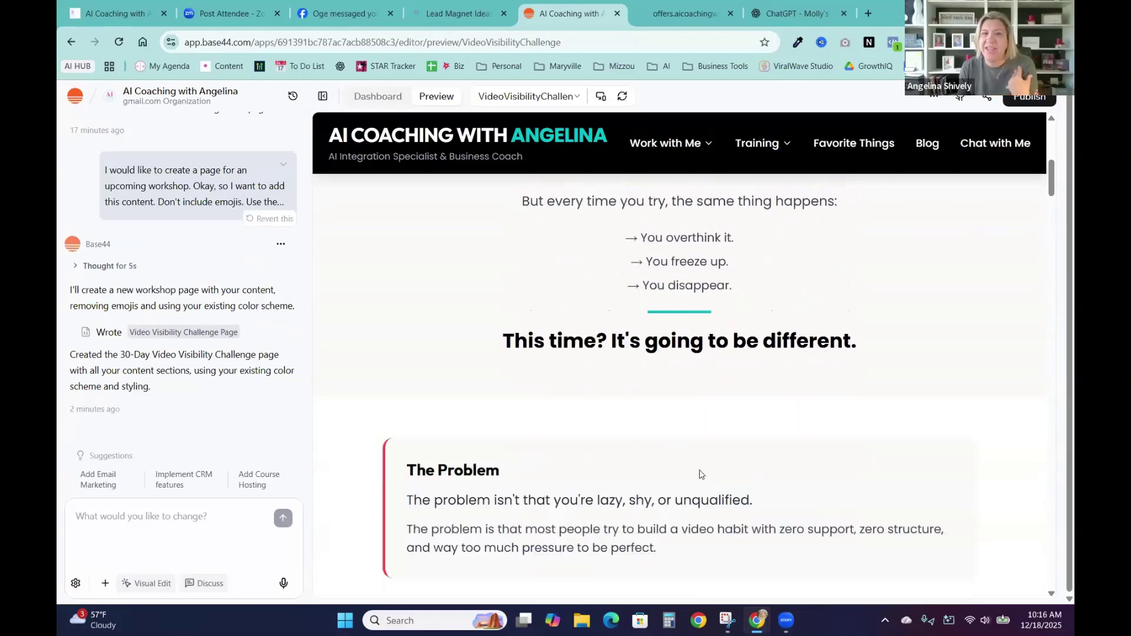
{"action": "scroll", "coordinate": [459, 508], "scroll_direction": "down", "scroll_amount": 6}
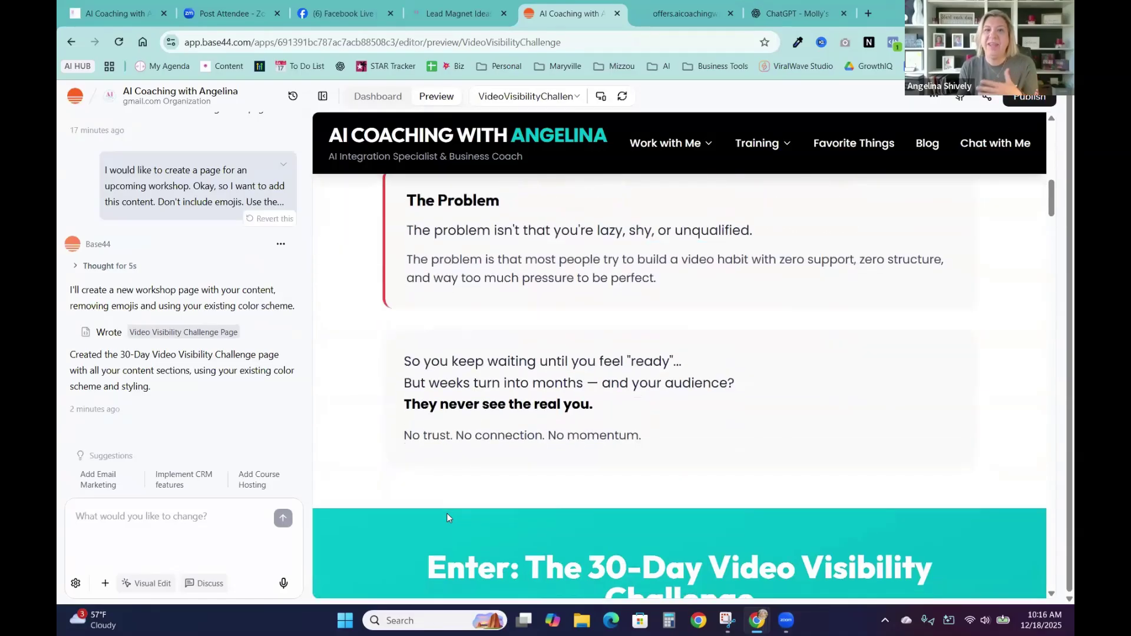
{"action": "scroll", "coordinate": [921, 457], "scroll_direction": "down", "scroll_amount": 2}
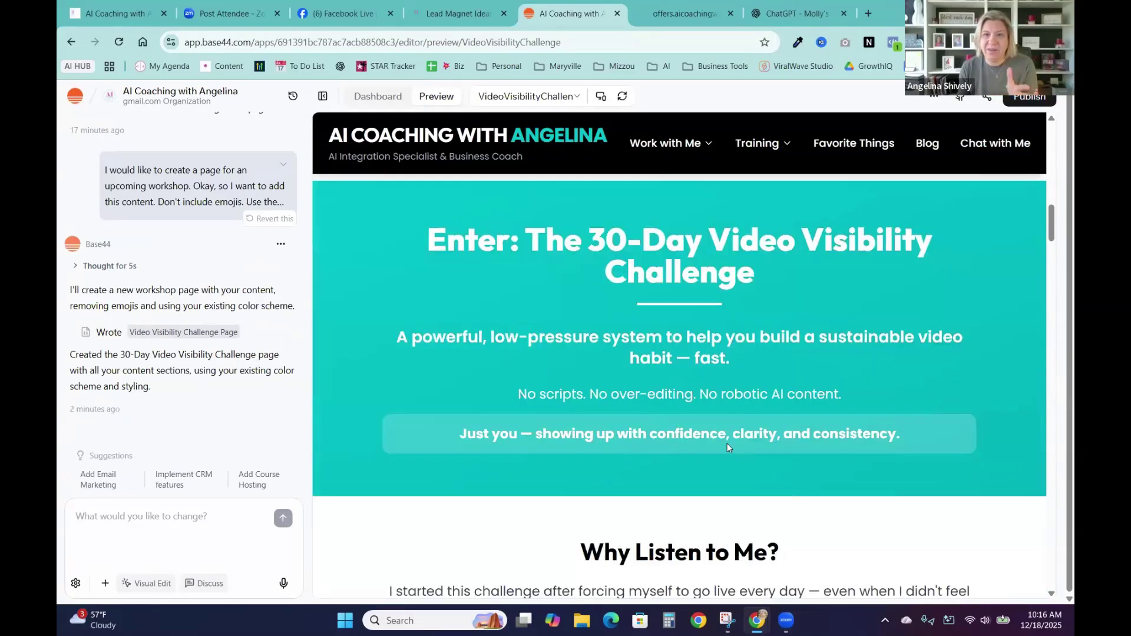
{"action": "scroll", "coordinate": [689, 427], "scroll_direction": "down", "scroll_amount": 8}
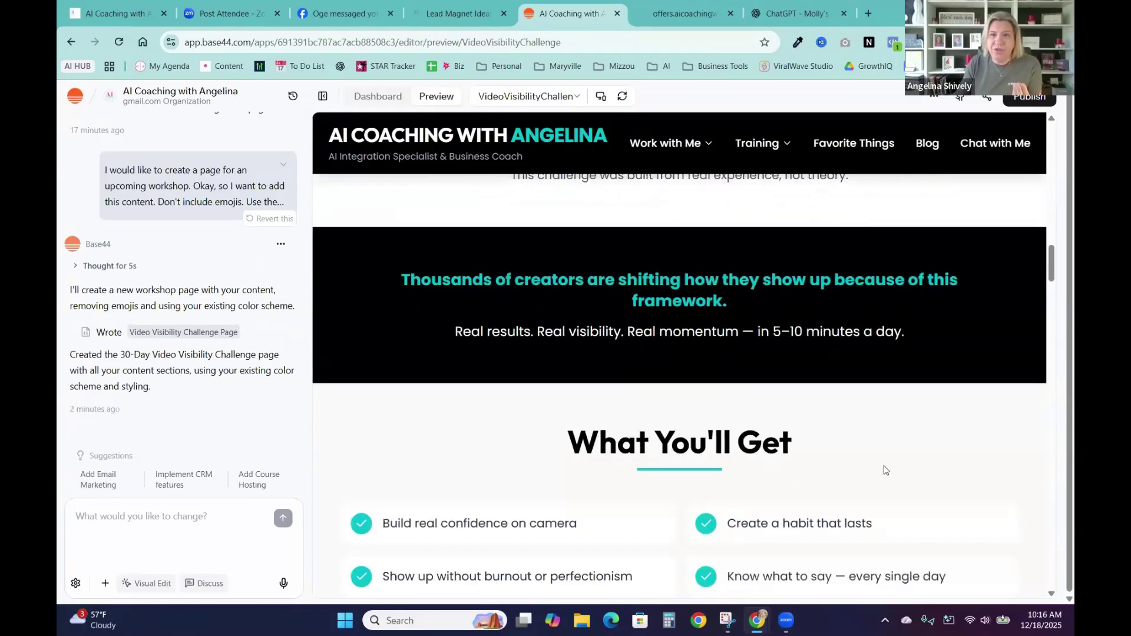
{"action": "scroll", "coordinate": [883, 469], "scroll_direction": "down", "scroll_amount": 3}
Test the hero's "Yes, I'm In — Let's Go!" link and close the page it opens.
{"action": "scroll", "coordinate": [892, 433], "scroll_direction": "up", "scroll_amount": 12}
{"action": "scroll", "coordinate": [895, 402], "scroll_direction": "up", "scroll_amount": 10}
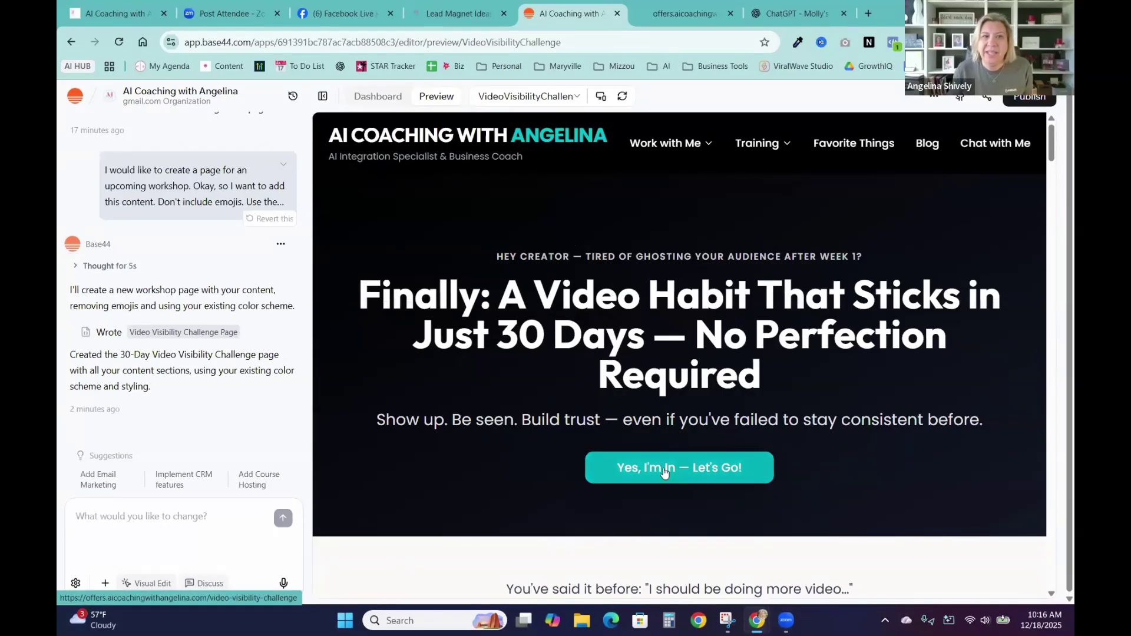
{"action": "left_click", "coordinate": [663, 469]}
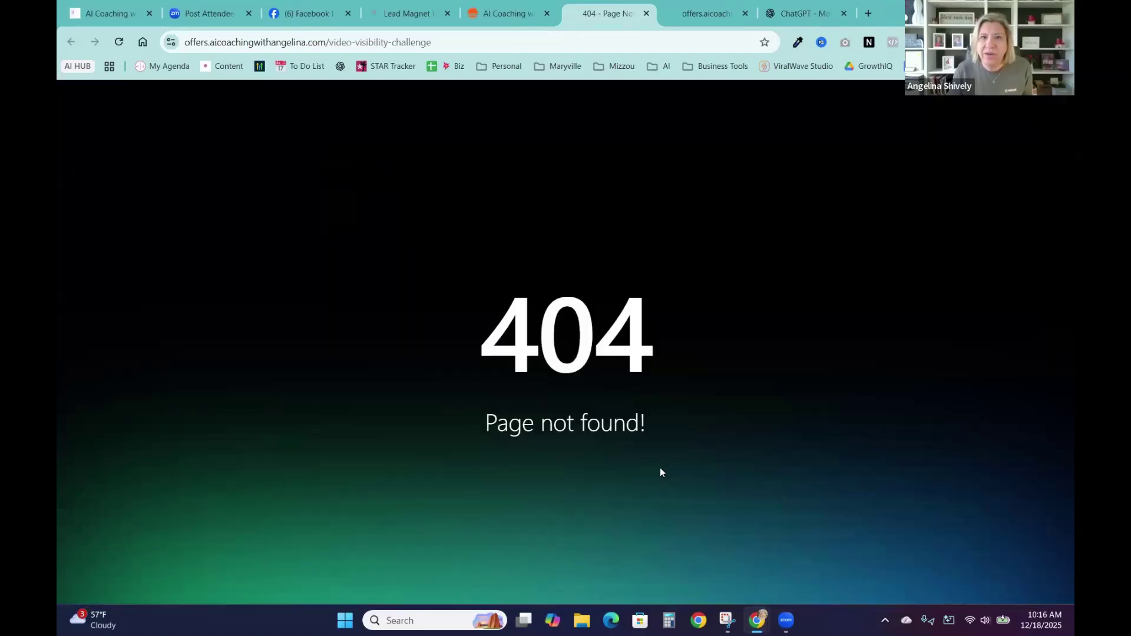
{"action": "key", "text": "ctrl+w"}
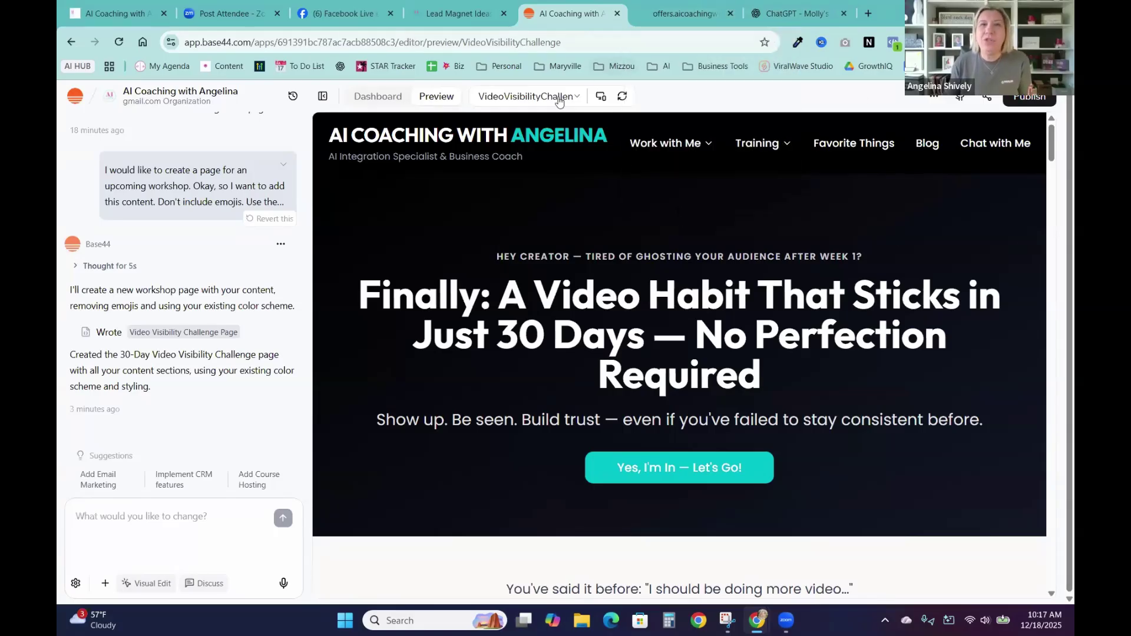
Switch to HighLevel, browse the Masterclass and Workshops funnel folder, and show the recently updated funnels.
{"action": "left_click", "coordinate": [138, 8]}
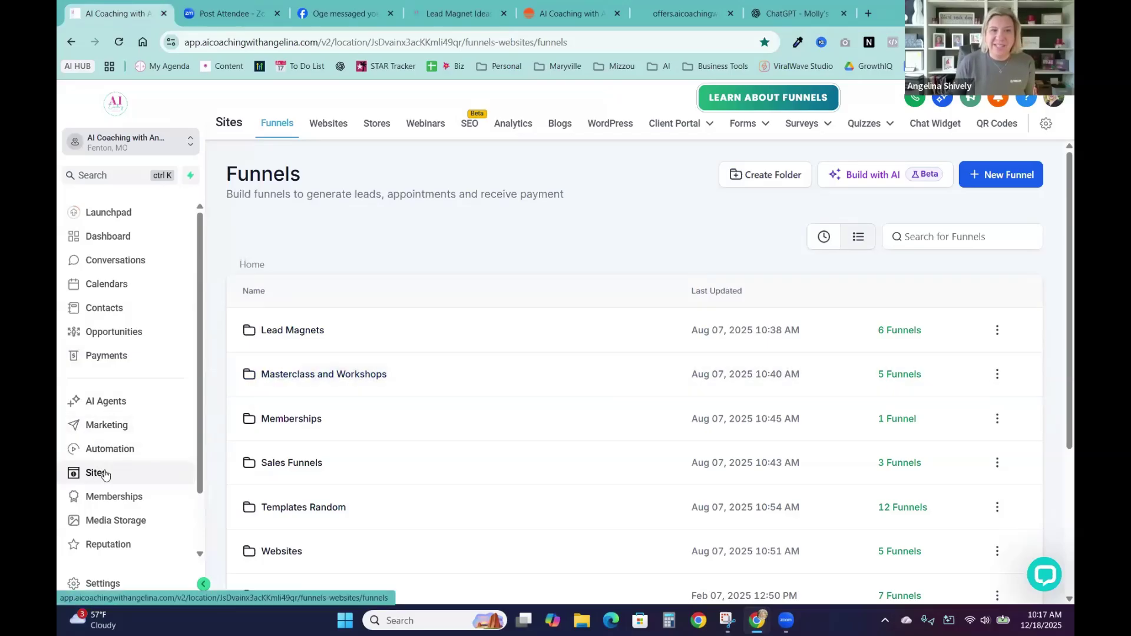
{"action": "left_click", "coordinate": [312, 377]}
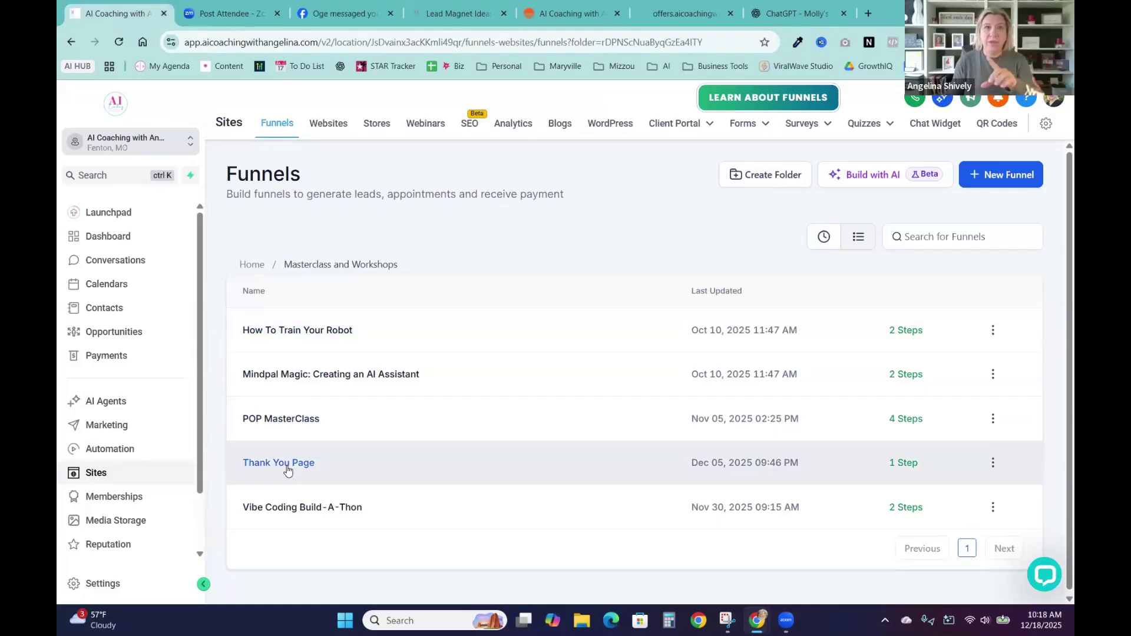
{"action": "left_click", "coordinate": [245, 269]}
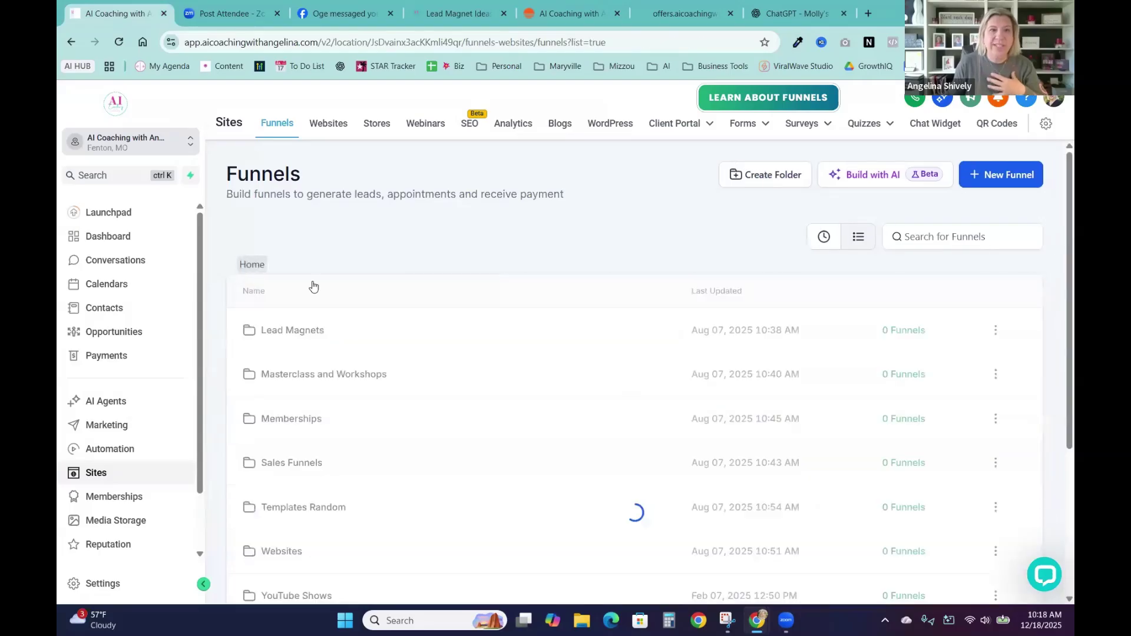
{"action": "left_click", "coordinate": [825, 237]}
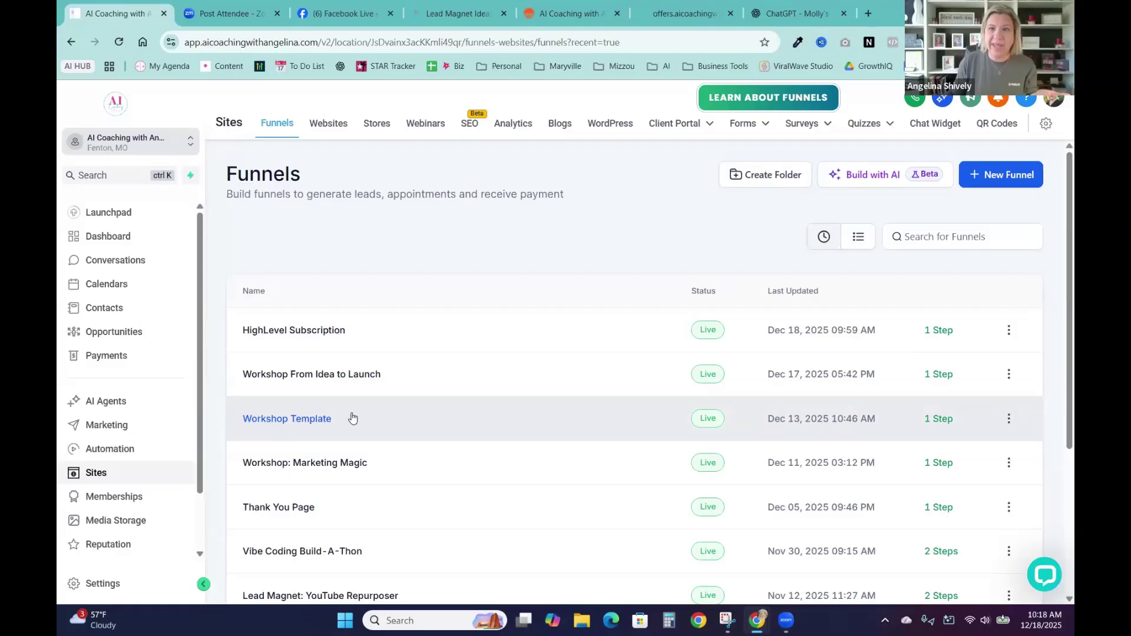
Open the Workshop Template funnel's order form page, review its placeholder image, text and registration form, and return to the funnels list.
{"action": "left_click", "coordinate": [304, 419]}
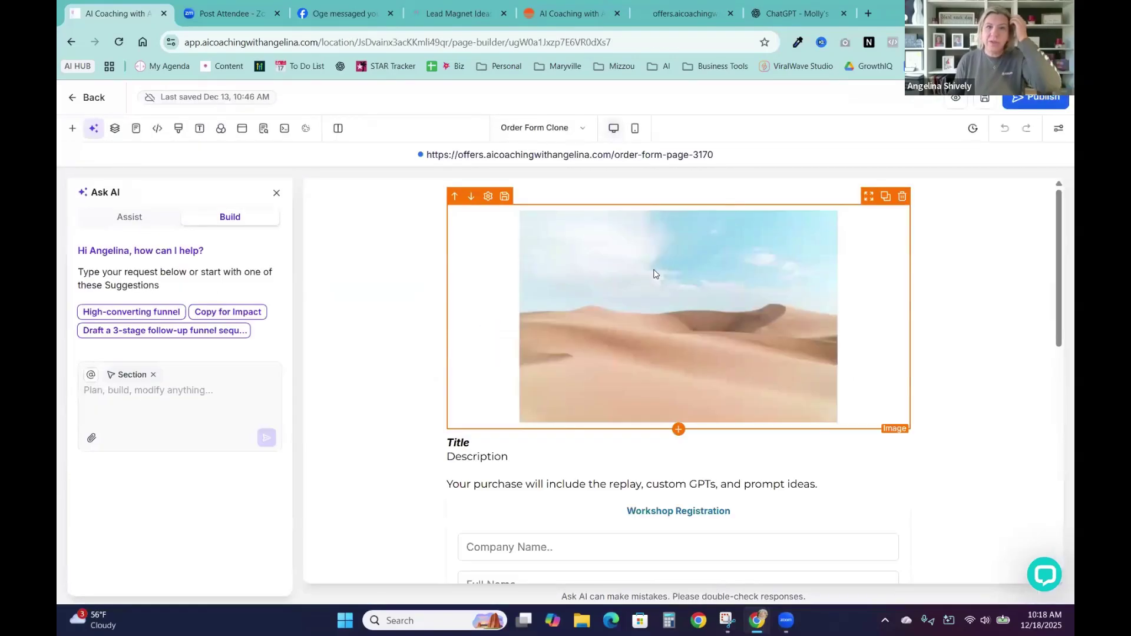
{"action": "scroll", "coordinate": [560, 358], "scroll_direction": "down", "scroll_amount": 1}
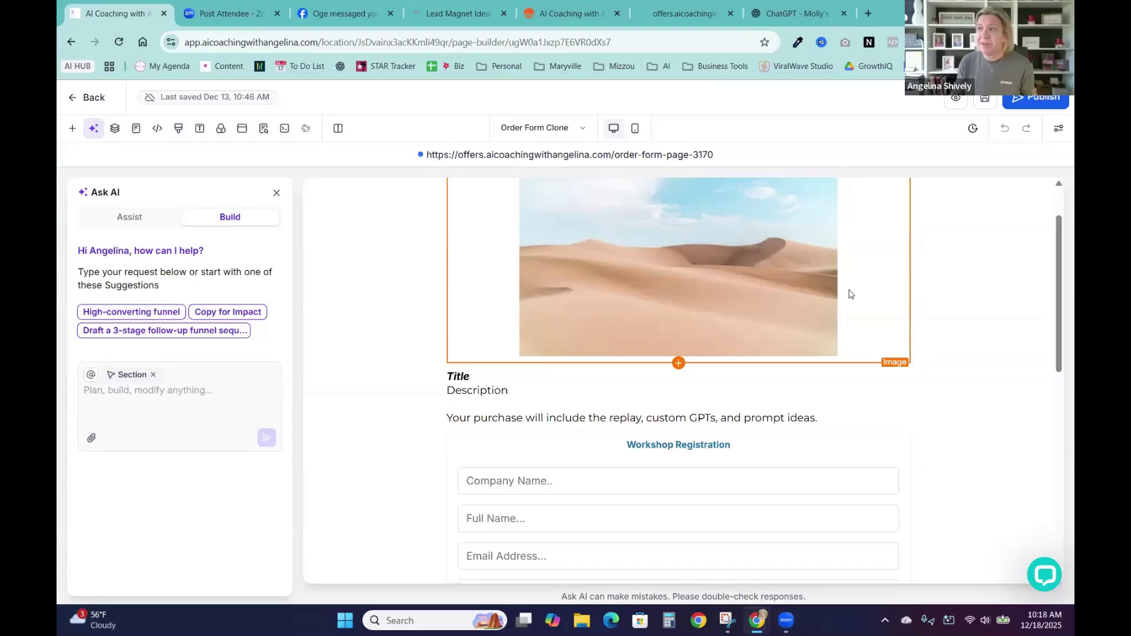
{"action": "left_click", "coordinate": [83, 97]}
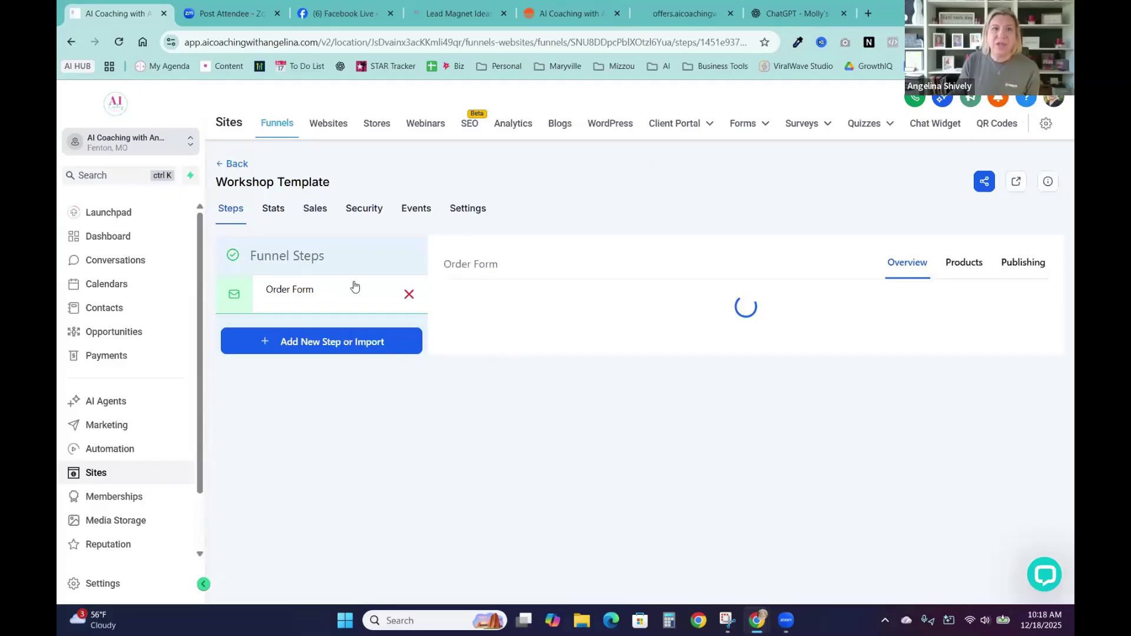
{"action": "left_click", "coordinate": [234, 164]}
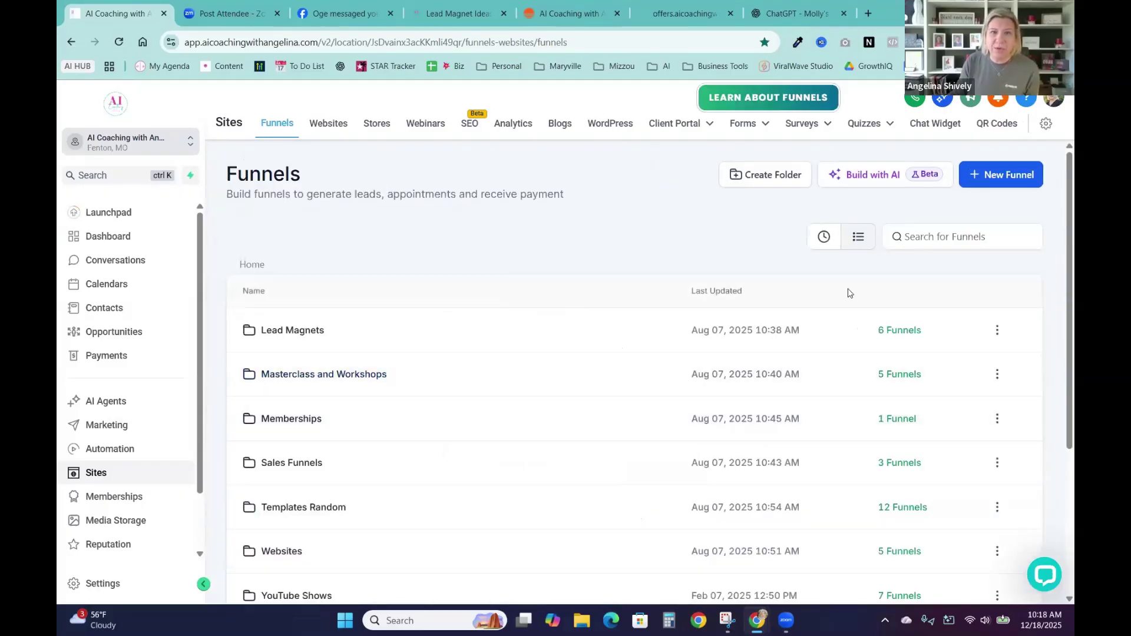
From the recently updated funnels, clone the Workshop Template funnel under the name "30 Day Video Visibility Challenge".
{"action": "left_click", "coordinate": [861, 241]}
{"action": "left_click", "coordinate": [824, 236]}
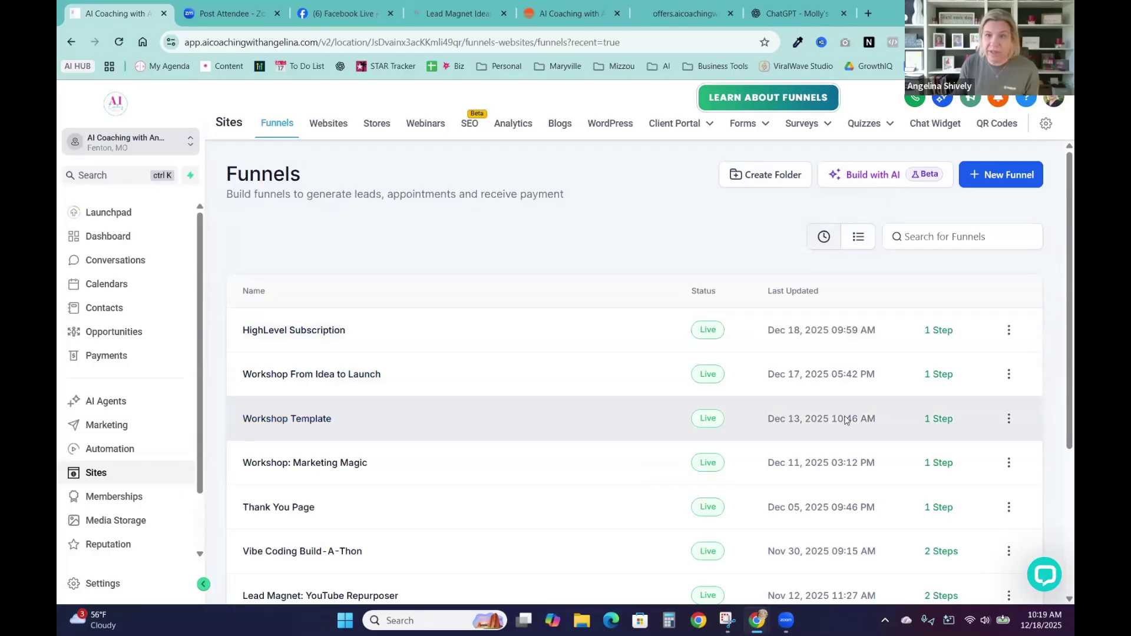
{"action": "left_click", "coordinate": [1009, 420]}
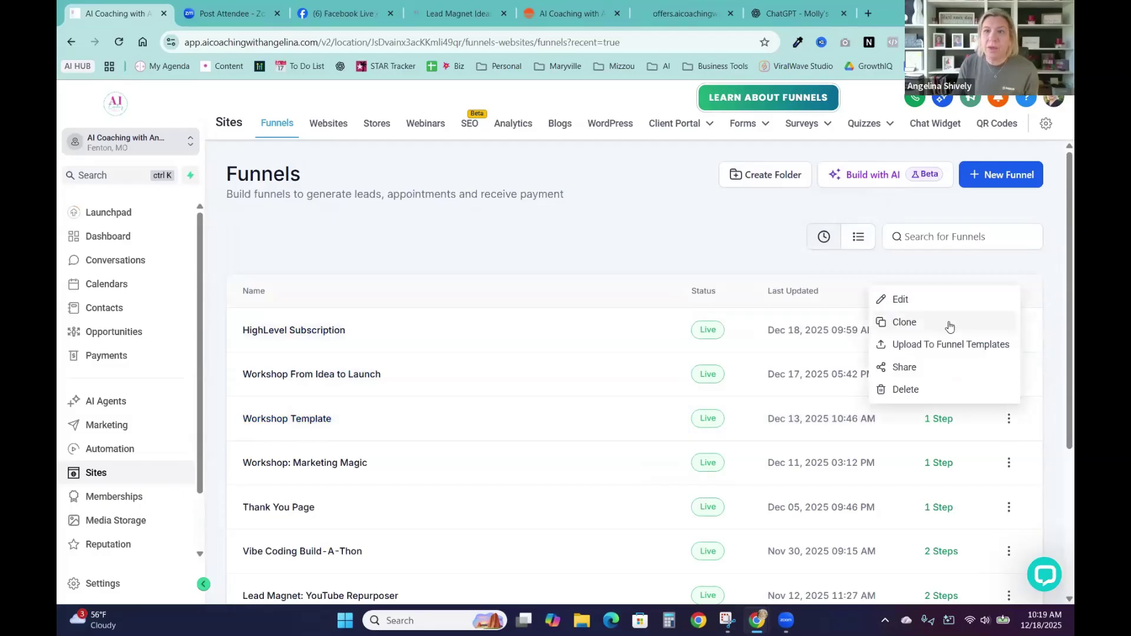
{"action": "left_click", "coordinate": [948, 324]}
{"action": "mouse_move", "coordinate": [550, 326]}
{"action": "left_mouse_down"}
{"action": "mouse_move", "coordinate": [320, 347]}
{"action": "mouse_move", "coordinate": [308, 334]}
{"action": "left_mouse_up"}
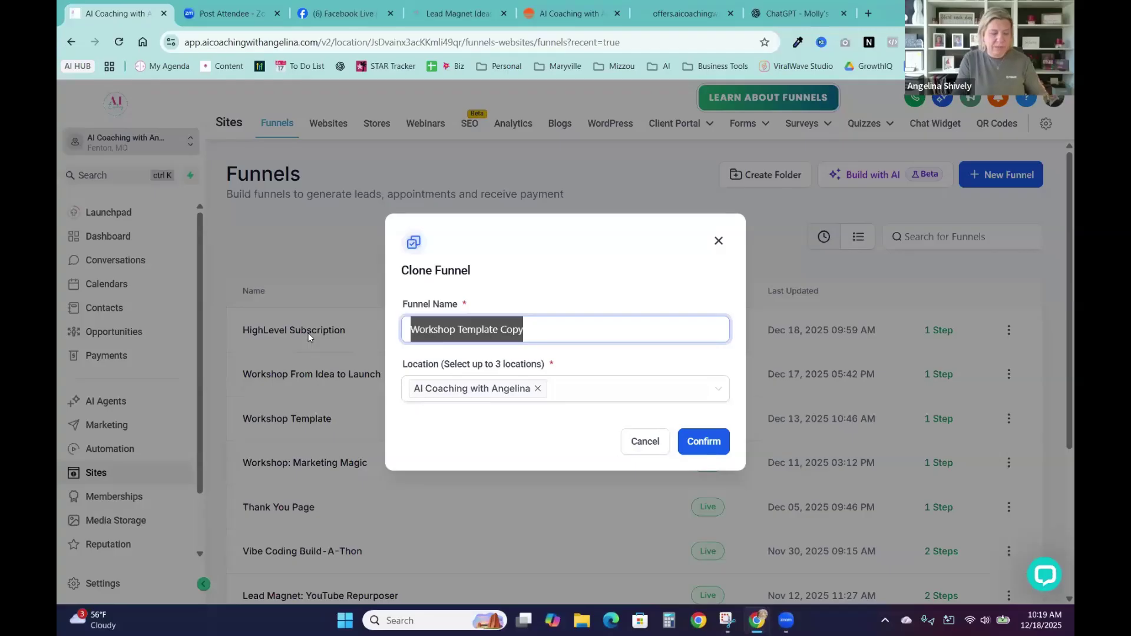
{"action": "type", "text": "30 "}
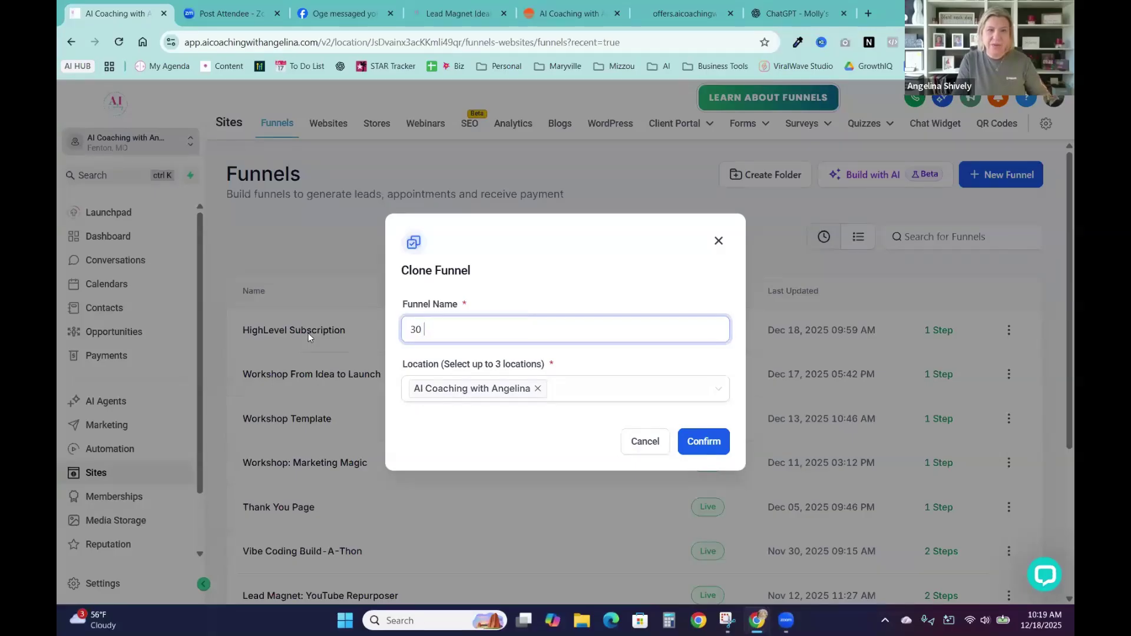
{"action": "type", "text": "Day Video V"}
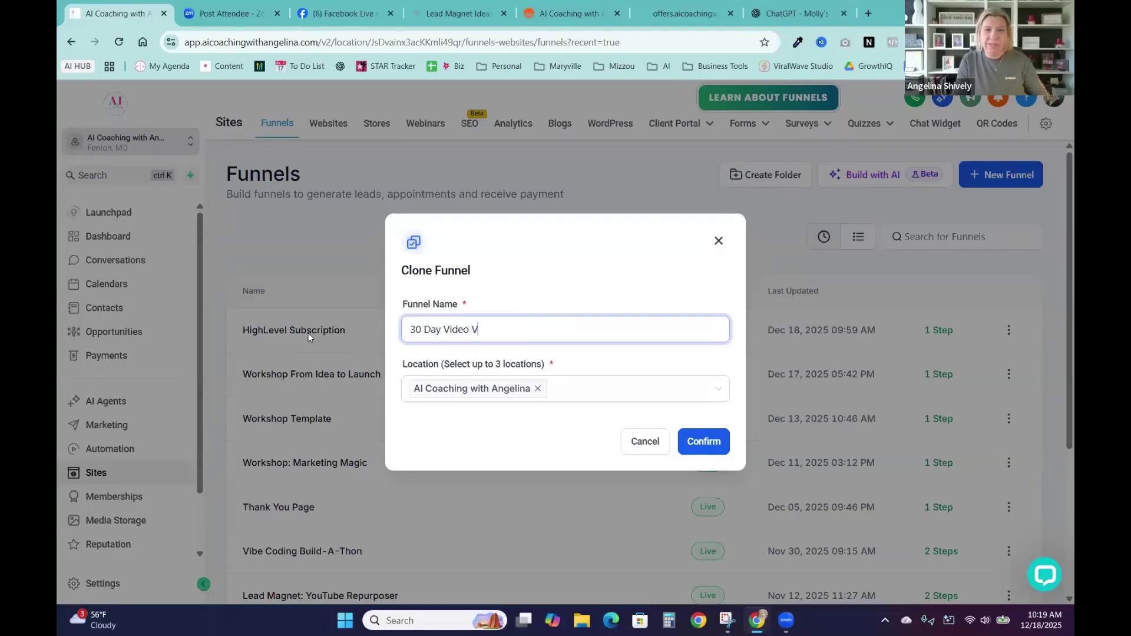
{"action": "type", "text": "isibility Challenge"}
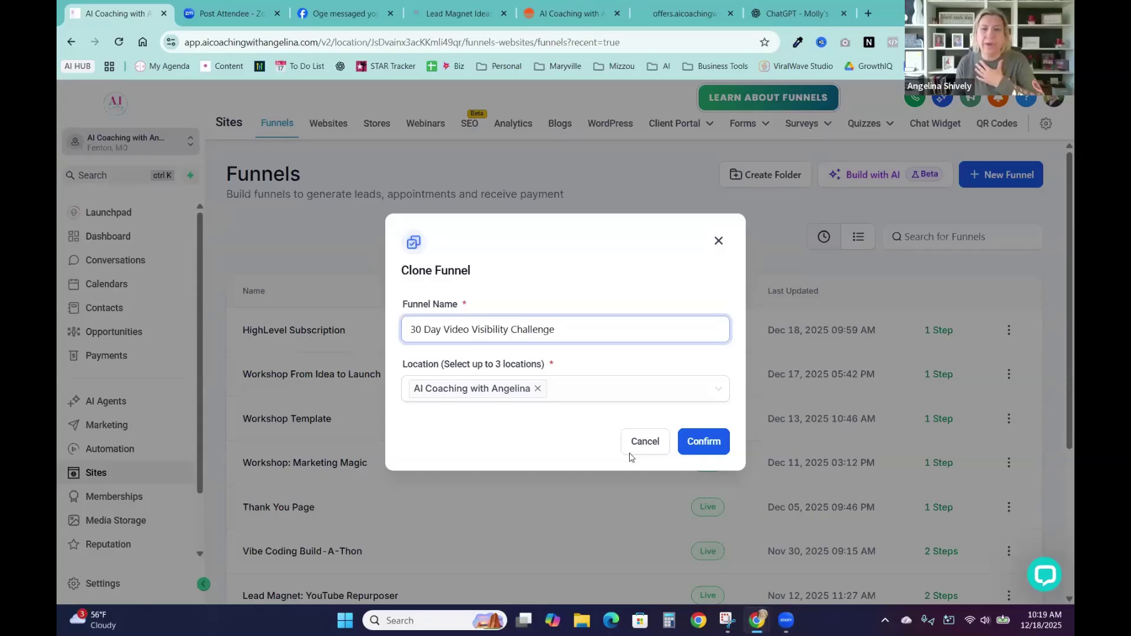
{"action": "left_click", "coordinate": [716, 451]}
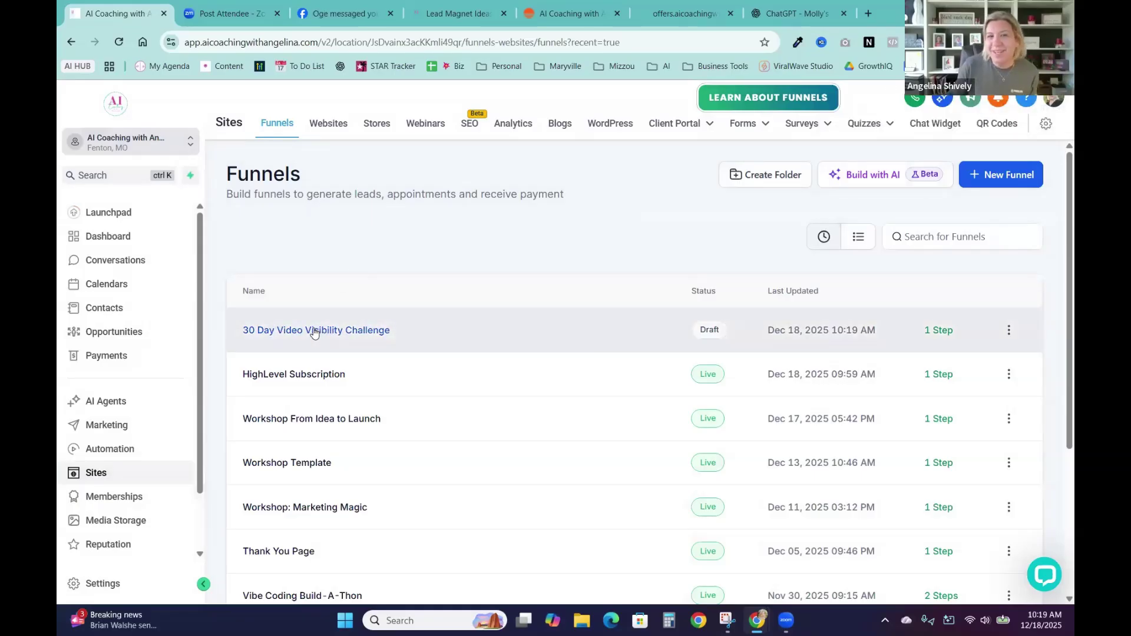
In the cloned funnel's Order Form page editor, replace the placeholder image with "ChatGPT Image Dec 18, 2025, 08_34_43 AM" uploaded from Downloads.
{"action": "left_click", "coordinate": [317, 332]}
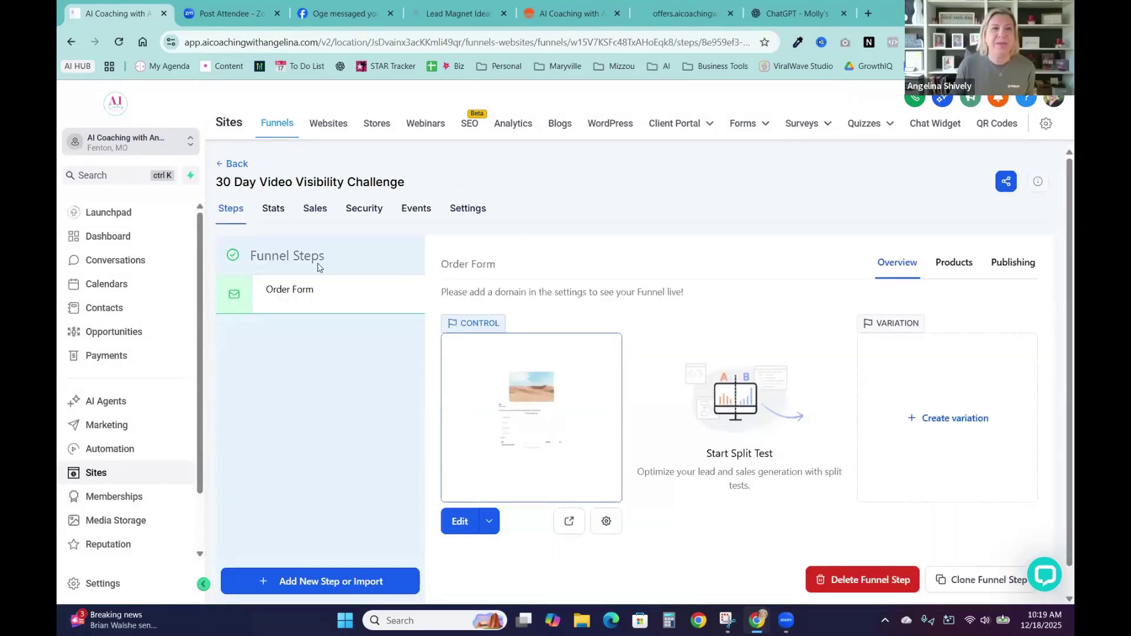
{"action": "left_click", "coordinate": [464, 521]}
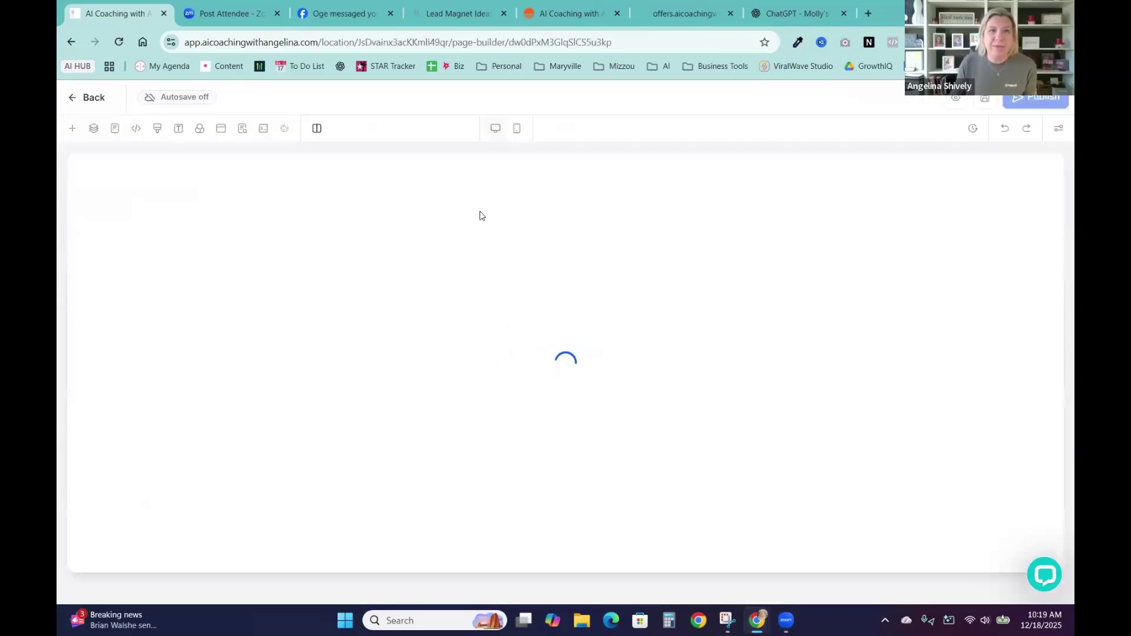
{"action": "left_click", "coordinate": [576, 283]}
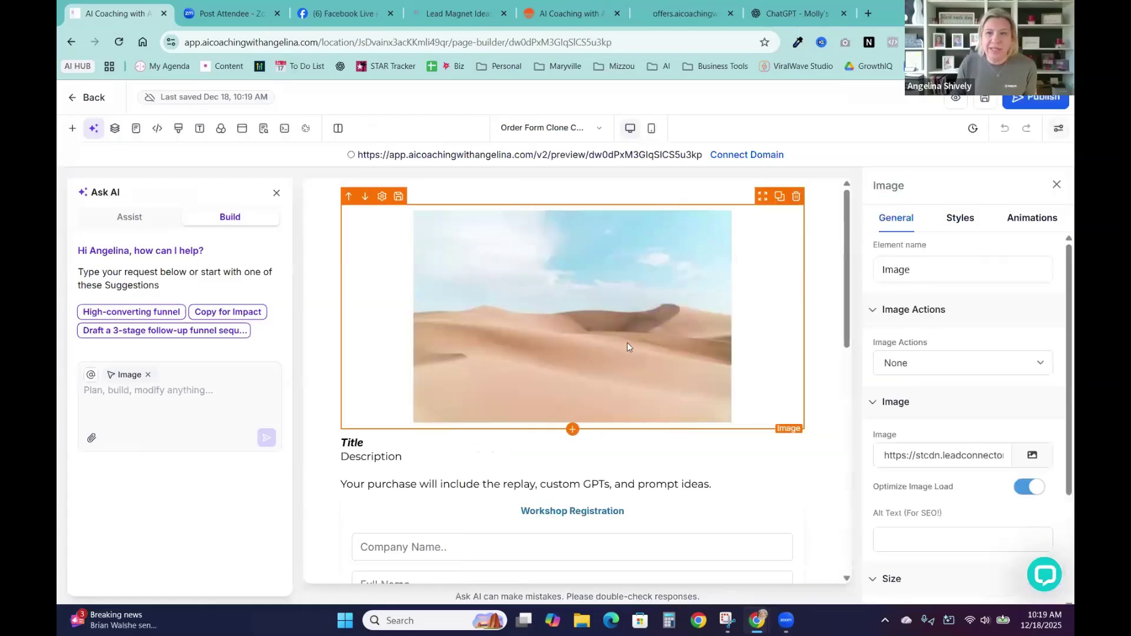
{"action": "left_click", "coordinate": [1032, 455]}
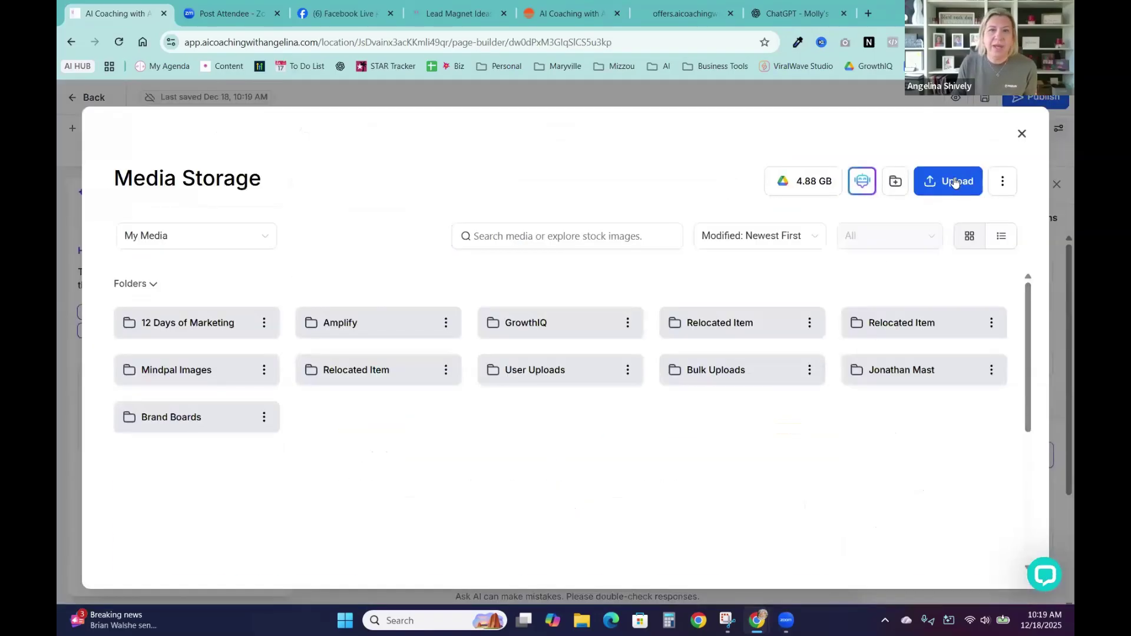
{"action": "left_click", "coordinate": [950, 179]}
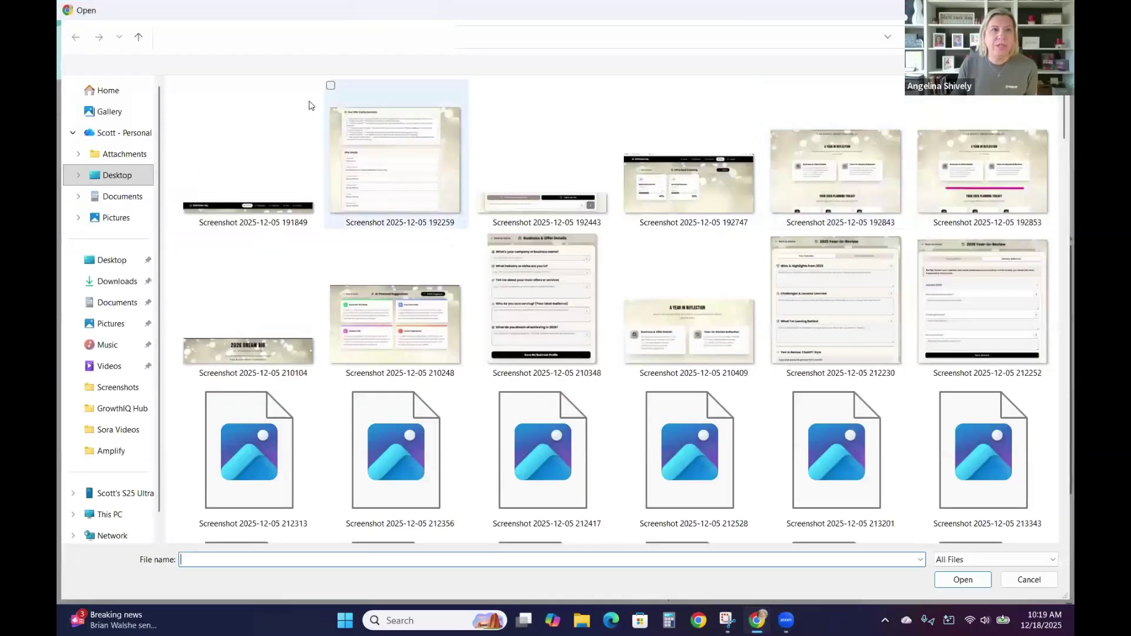
{"action": "left_click", "coordinate": [115, 285]}
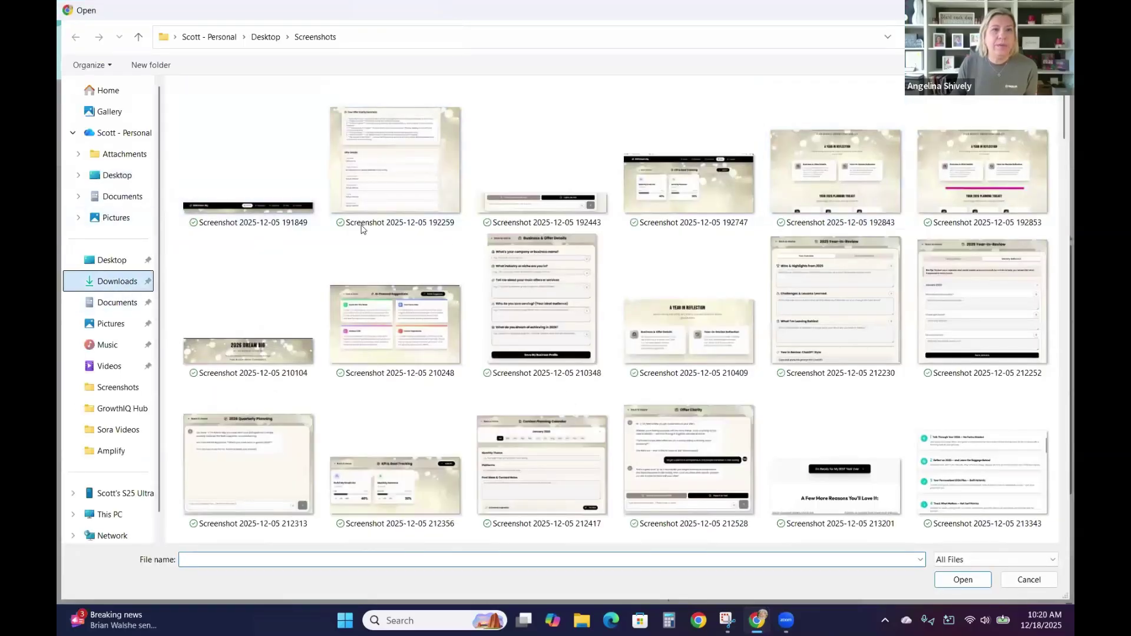
{"action": "left_click", "coordinate": [216, 147]}
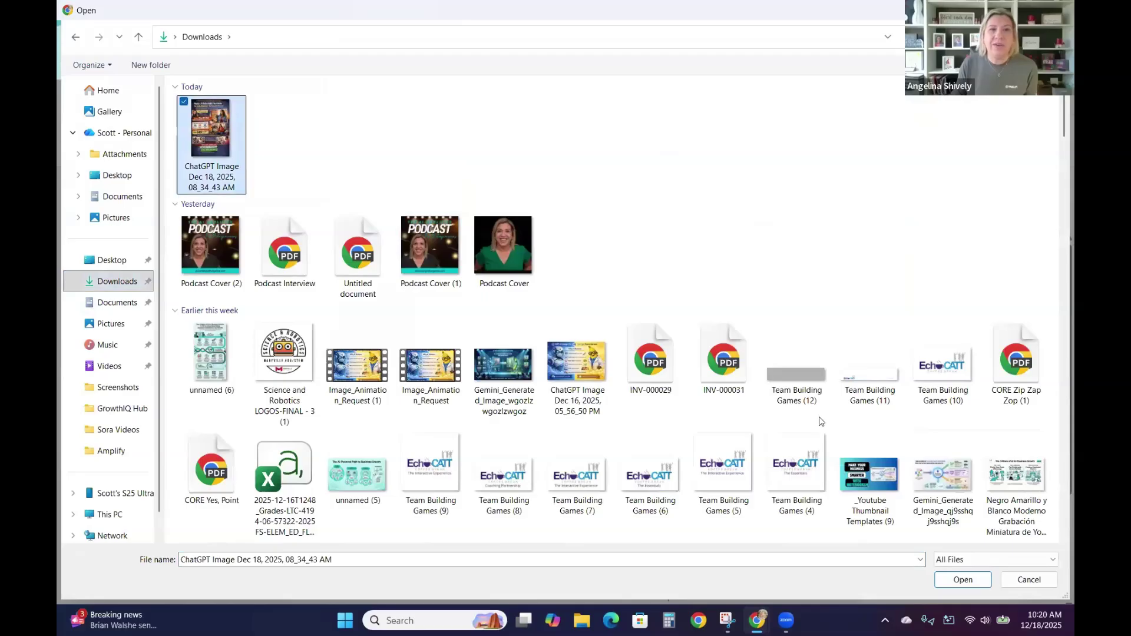
{"action": "left_click", "coordinate": [958, 579]}
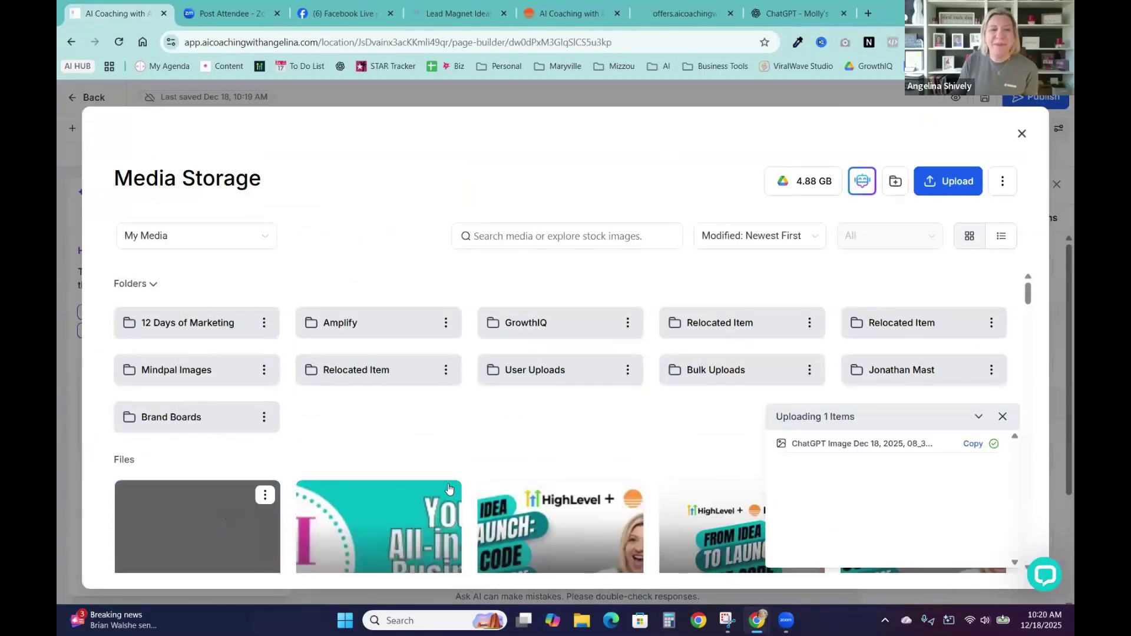
{"action": "left_click", "coordinate": [214, 511]}
{"action": "left_click", "coordinate": [1004, 570]}
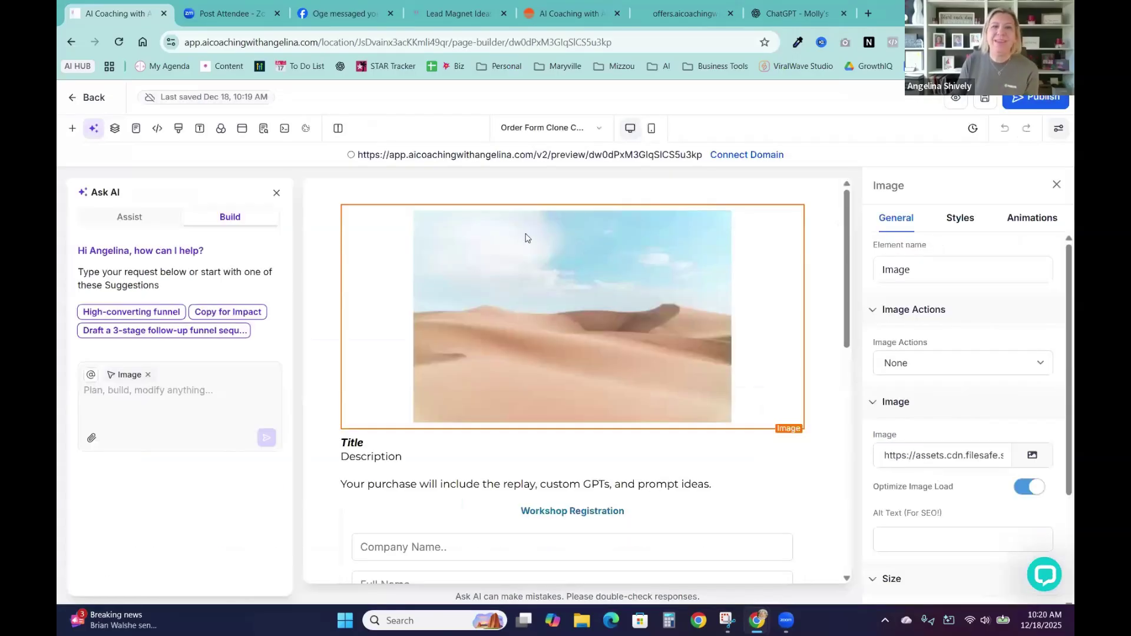
Examine the new challenge image, the placeholder text and the Workshop Registration form with its payment section.
{"action": "scroll", "coordinate": [662, 301], "scroll_direction": "down", "scroll_amount": 1}
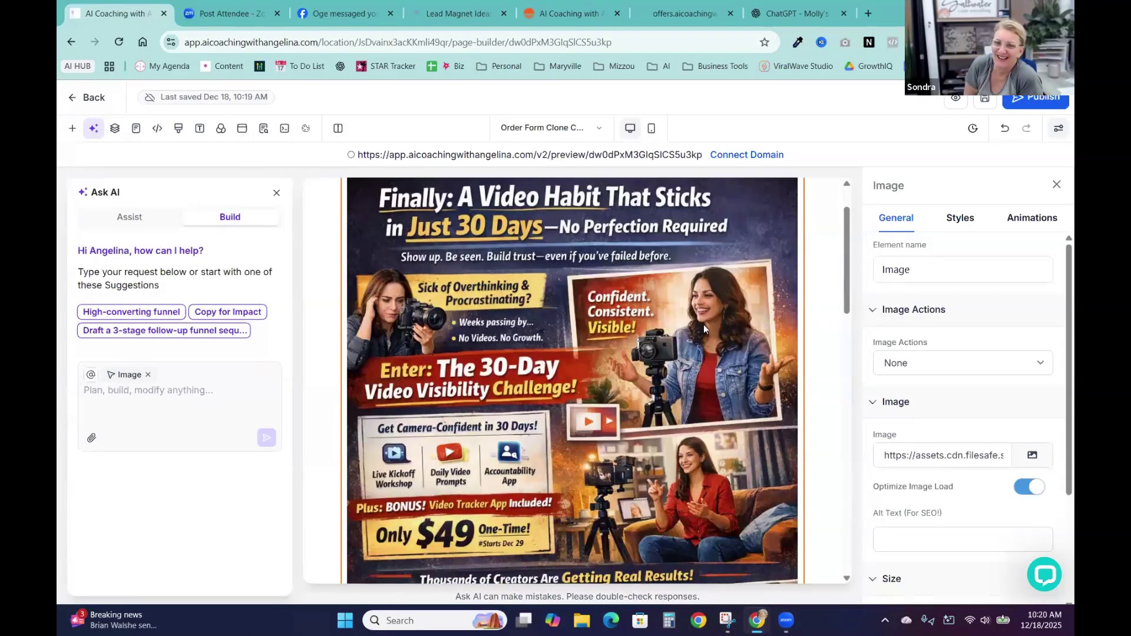
{"action": "scroll", "coordinate": [676, 422], "scroll_direction": "down", "scroll_amount": 1}
{"action": "scroll", "coordinate": [676, 422], "scroll_direction": "down", "scroll_amount": 4}
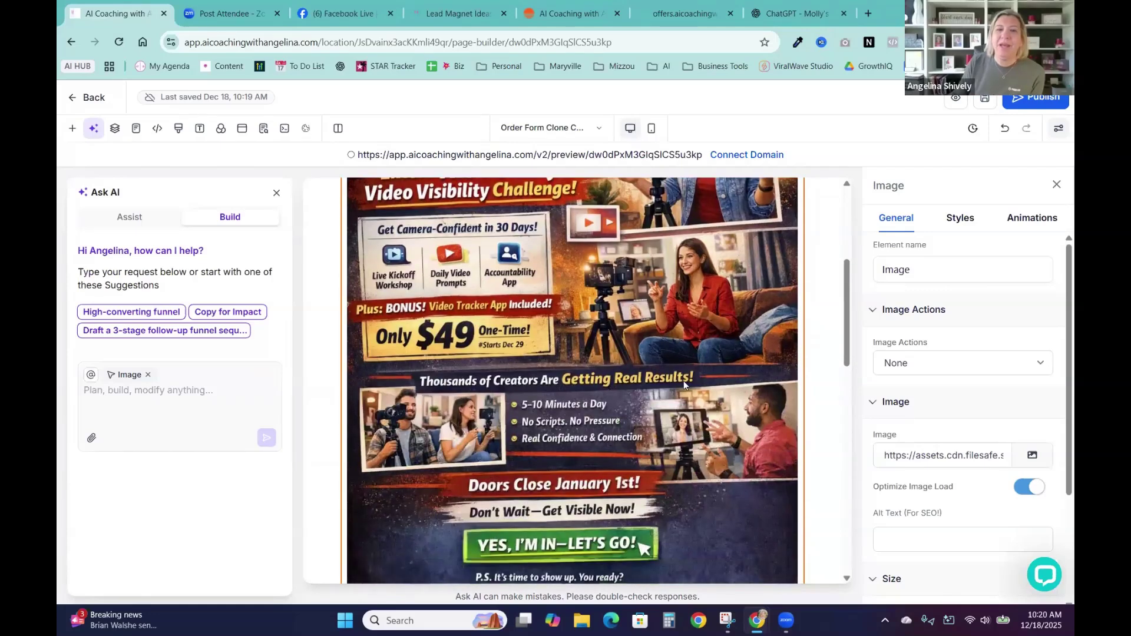
{"action": "scroll", "coordinate": [681, 395], "scroll_direction": "up", "scroll_amount": 6}
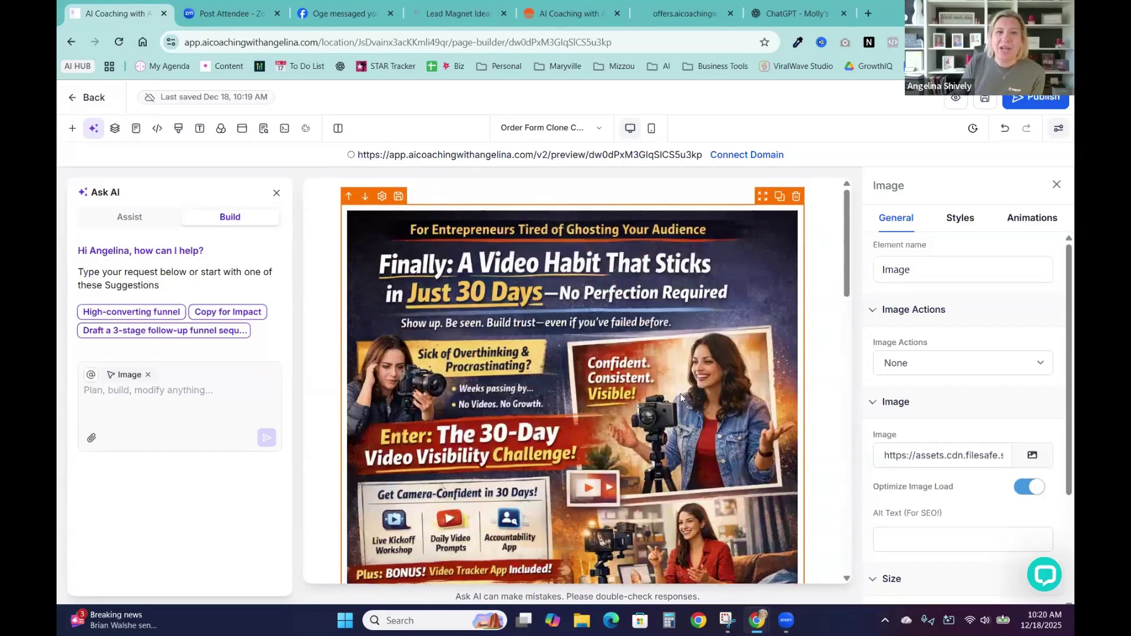
{"action": "scroll", "coordinate": [679, 392], "scroll_direction": "down", "scroll_amount": 1}
{"action": "scroll", "coordinate": [678, 396], "scroll_direction": "down", "scroll_amount": 8}
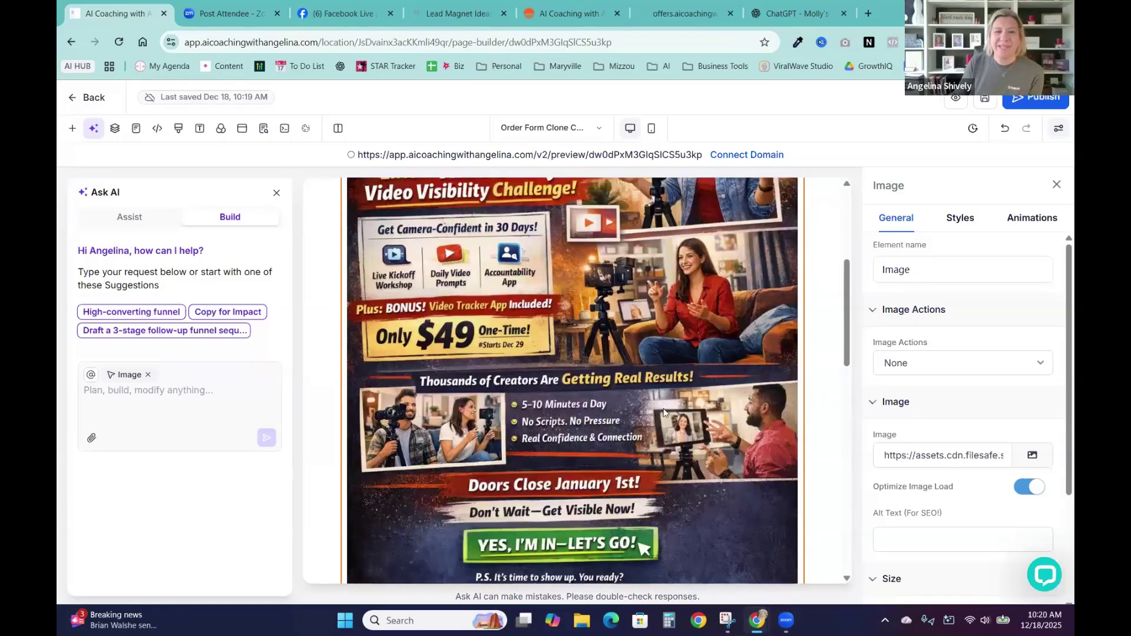
{"action": "scroll", "coordinate": [636, 407], "scroll_direction": "down", "scroll_amount": 1}
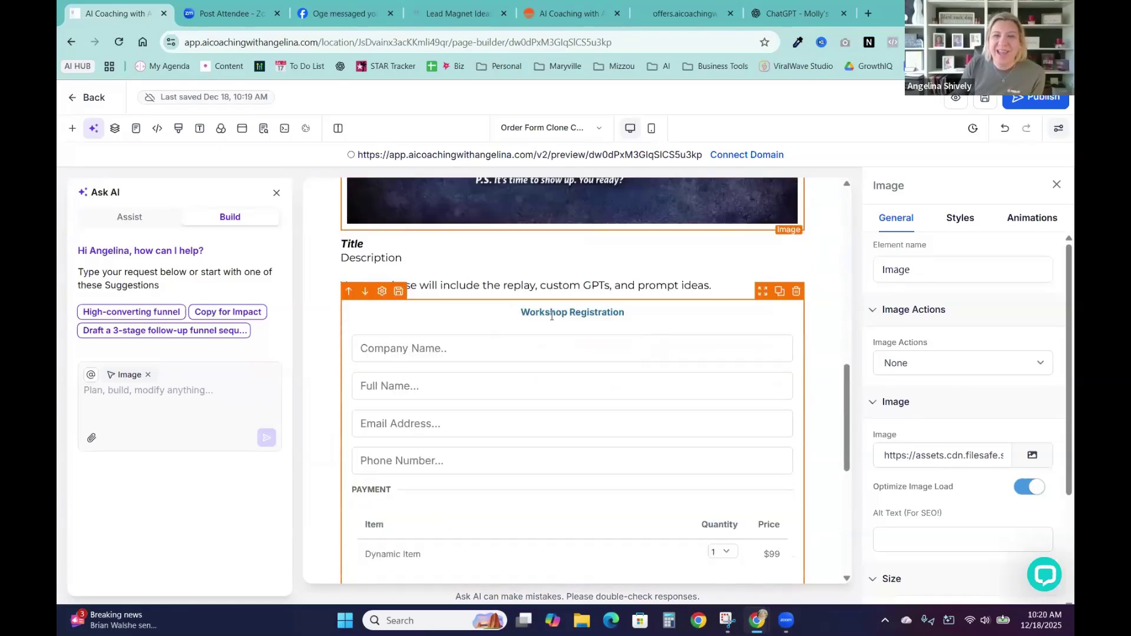
{"action": "left_click", "coordinate": [641, 318]}
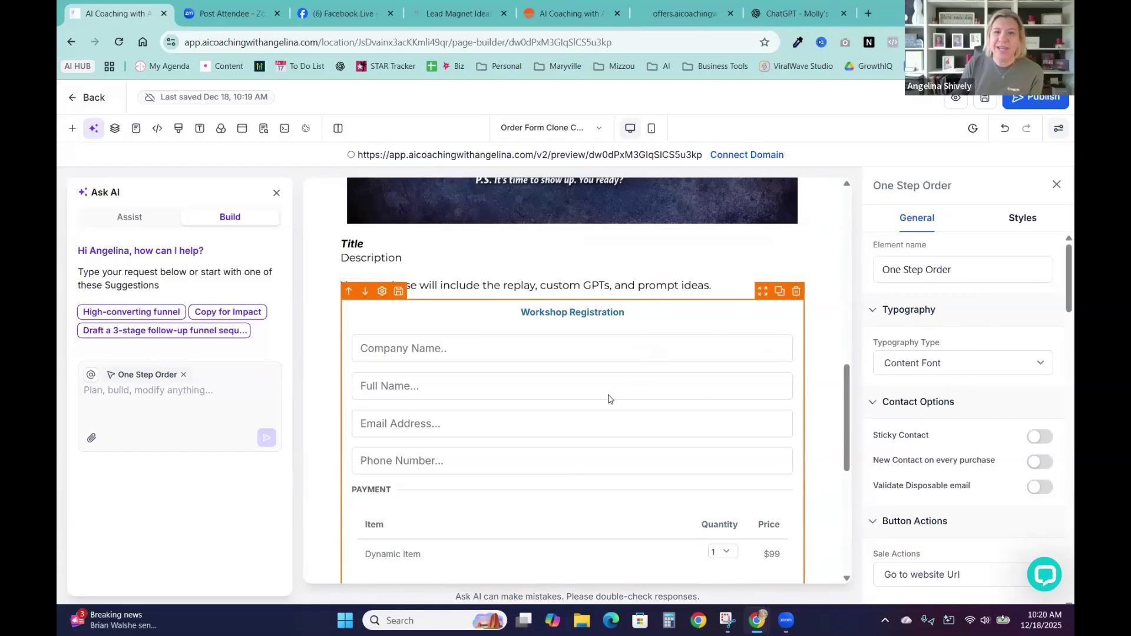
{"action": "scroll", "coordinate": [576, 398], "scroll_direction": "down", "scroll_amount": 3}
{"action": "scroll", "coordinate": [570, 398], "scroll_direction": "down", "scroll_amount": 1}
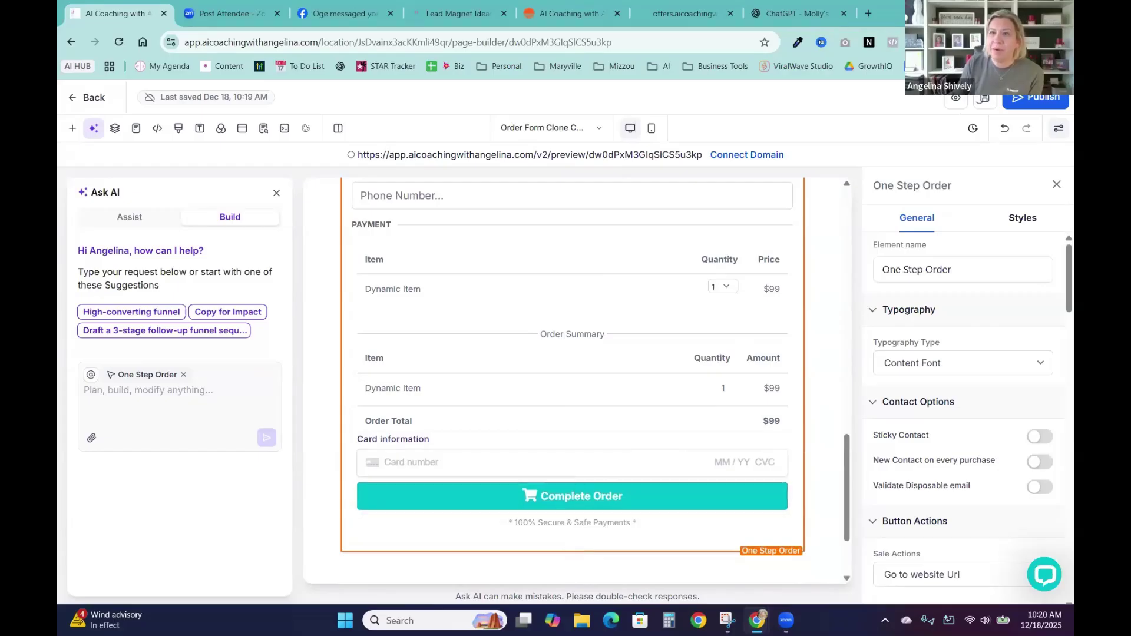
Save the order form page, connect it to the offers.aicoachingwithangelina.com domain, and return to the funnel's steps.
{"action": "left_click", "coordinate": [986, 102]}
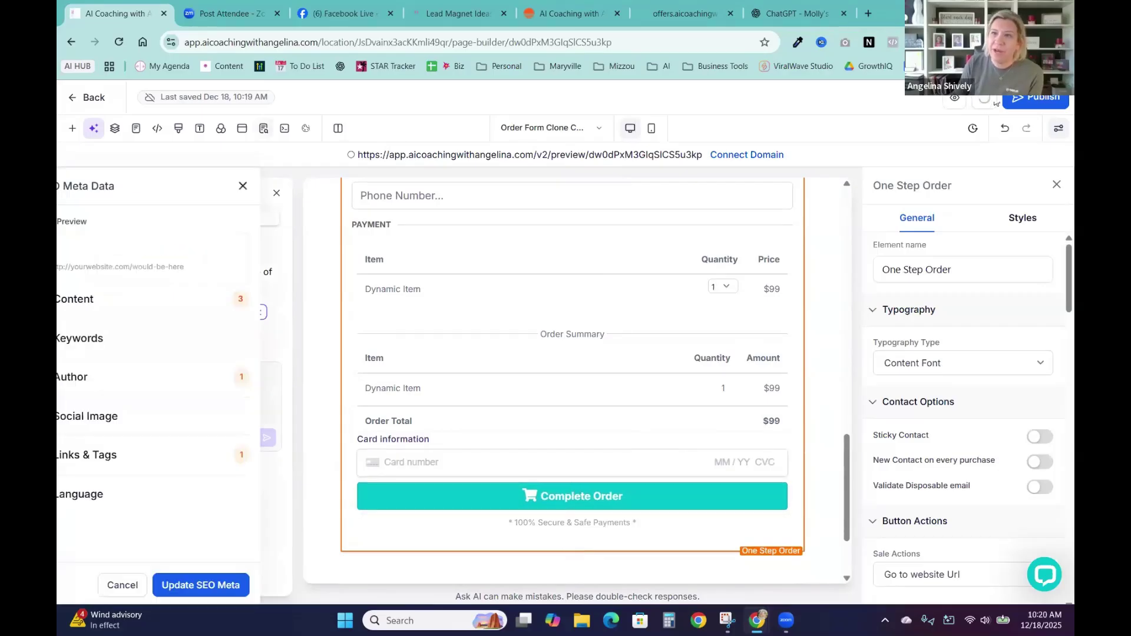
{"action": "left_click", "coordinate": [764, 155]}
{"action": "left_click", "coordinate": [584, 353]}
{"action": "left_click", "coordinate": [561, 385]}
{"action": "left_click", "coordinate": [690, 413]}
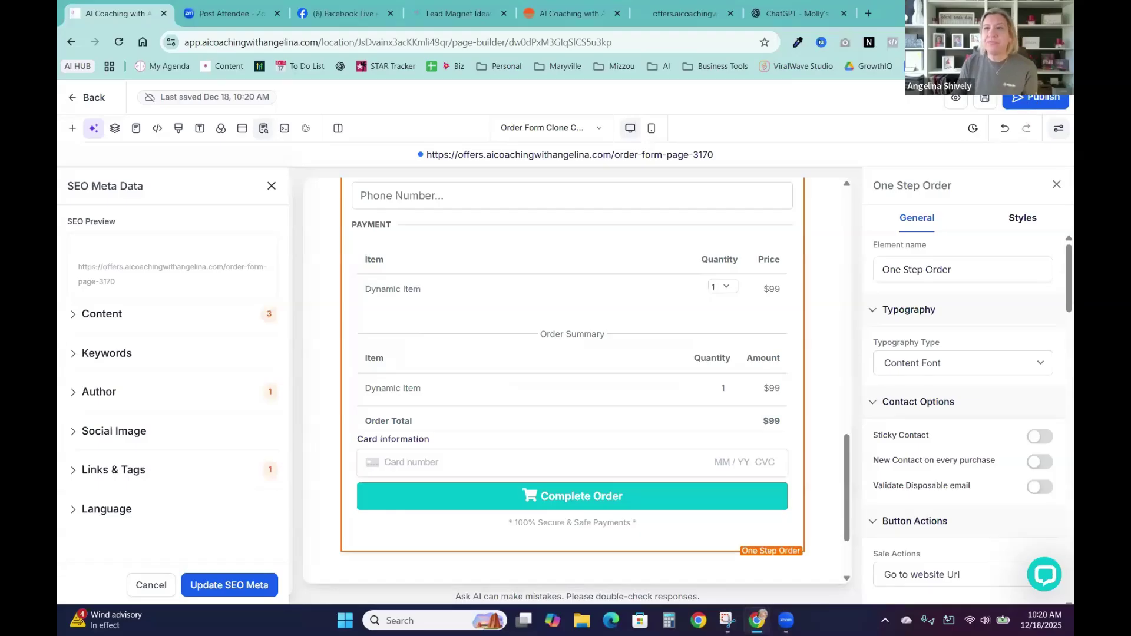
{"action": "left_click", "coordinate": [73, 100]}
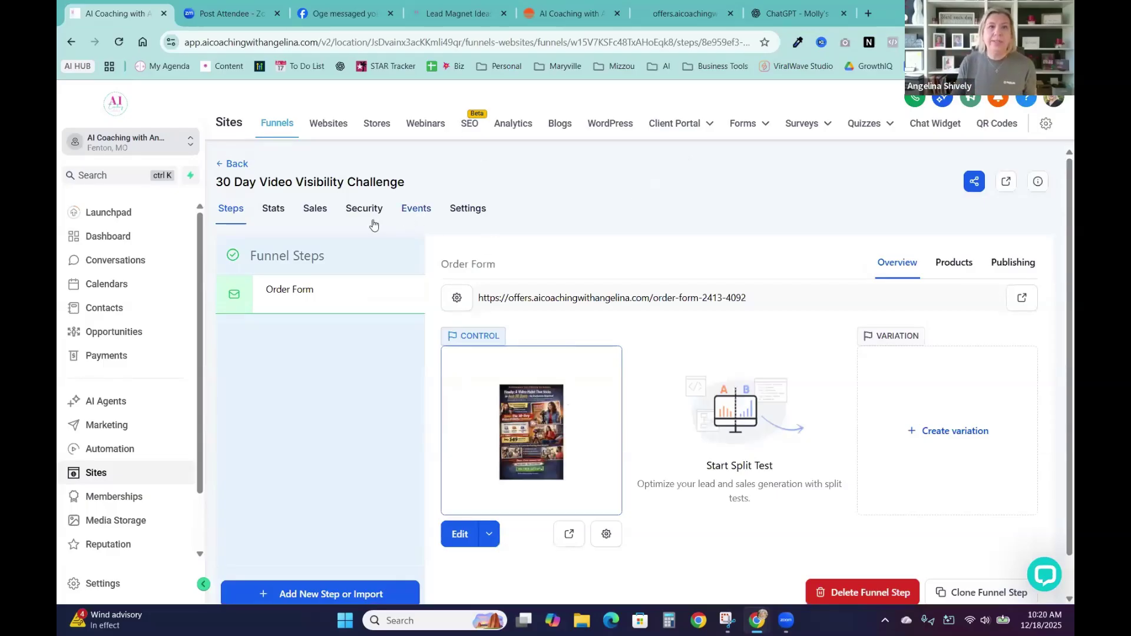
Start adding a product to the funnel's Order Form step and bring up the existing products to choose from.
{"action": "left_click", "coordinate": [955, 263]}
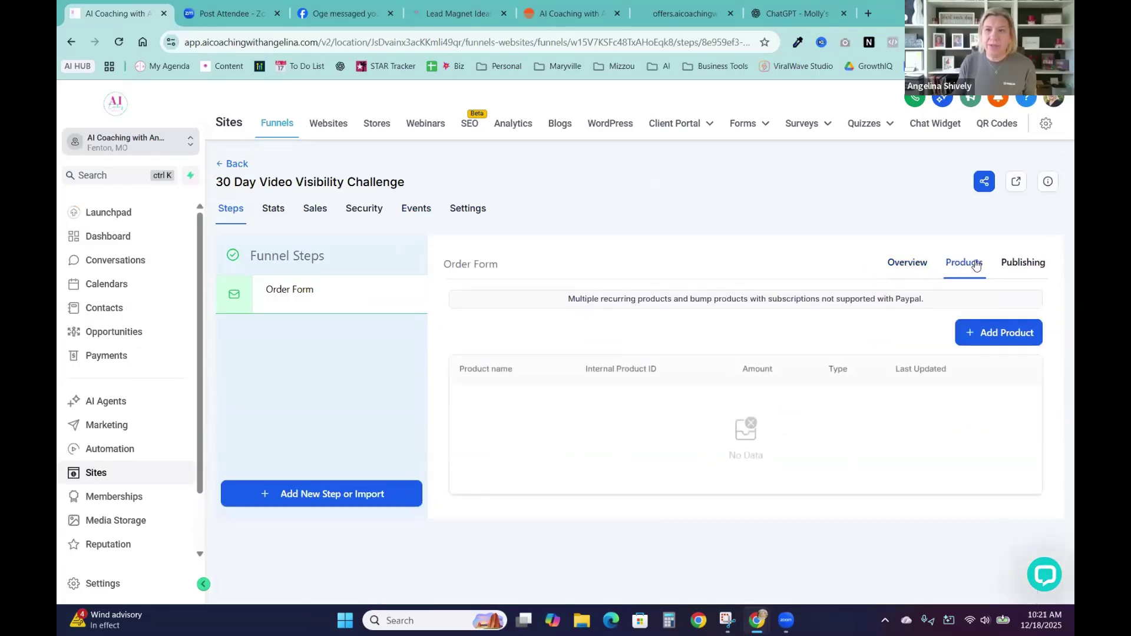
{"action": "left_click", "coordinate": [981, 344]}
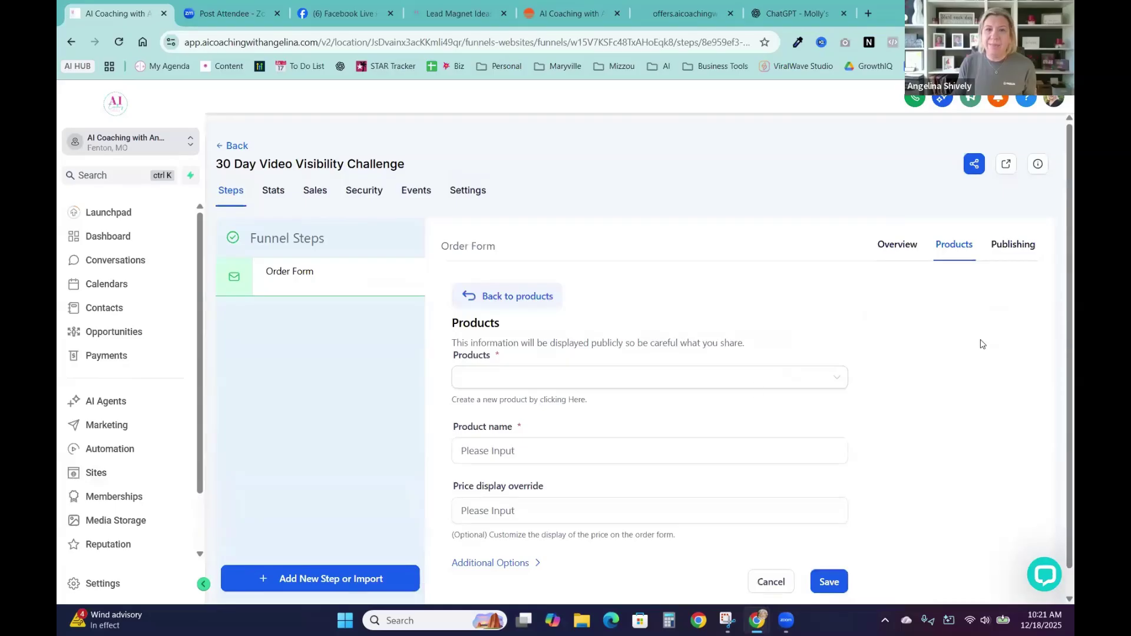
{"action": "left_click", "coordinate": [719, 386]}
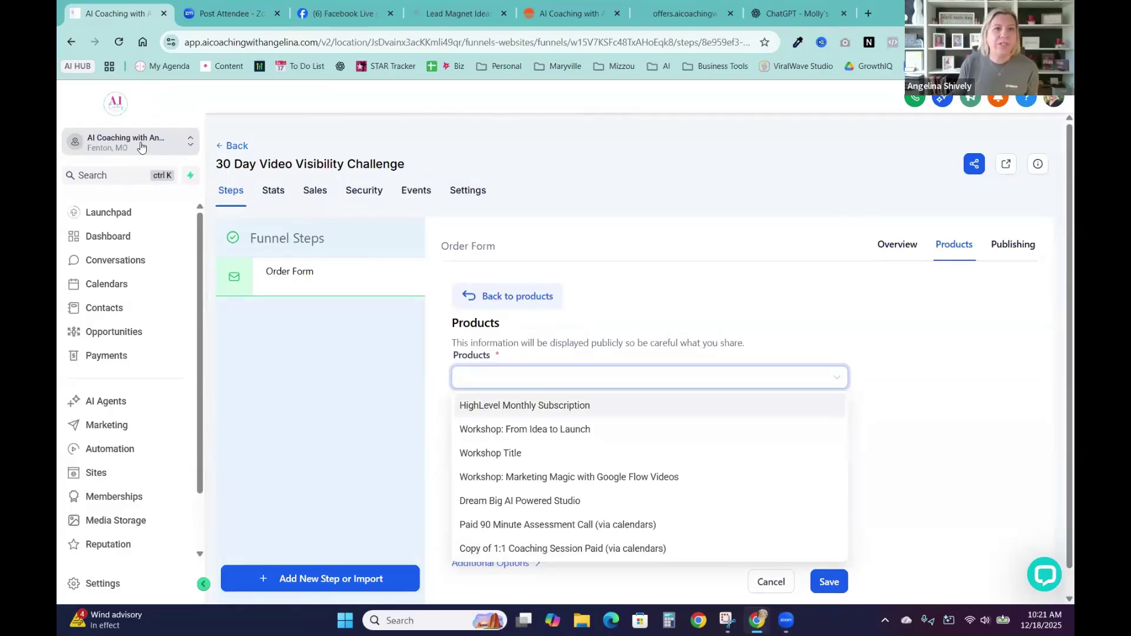
Open HighLevel in a separate browser tab and go to the product list in Payments.
{"action": "left_click", "coordinate": [864, 17]}
{"action": "left_click", "coordinate": [658, 65]}
{"action": "left_click", "coordinate": [716, 68]}
{"action": "left_click", "coordinate": [714, 91]}
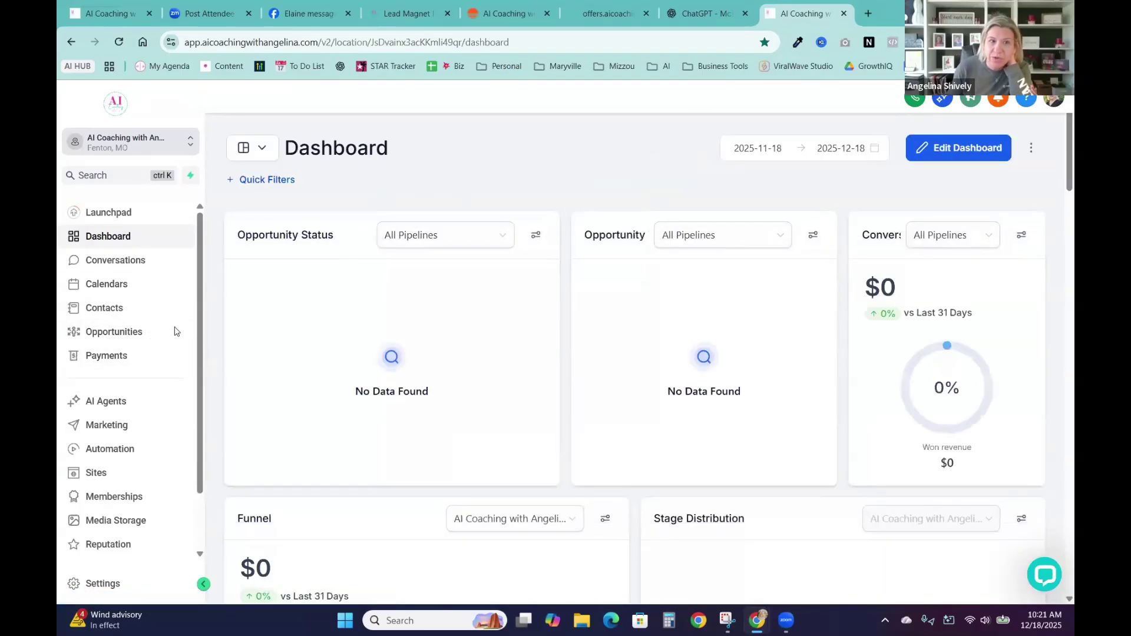
{"action": "left_click", "coordinate": [118, 355]}
{"action": "mouse_move", "coordinate": [835, 125]}
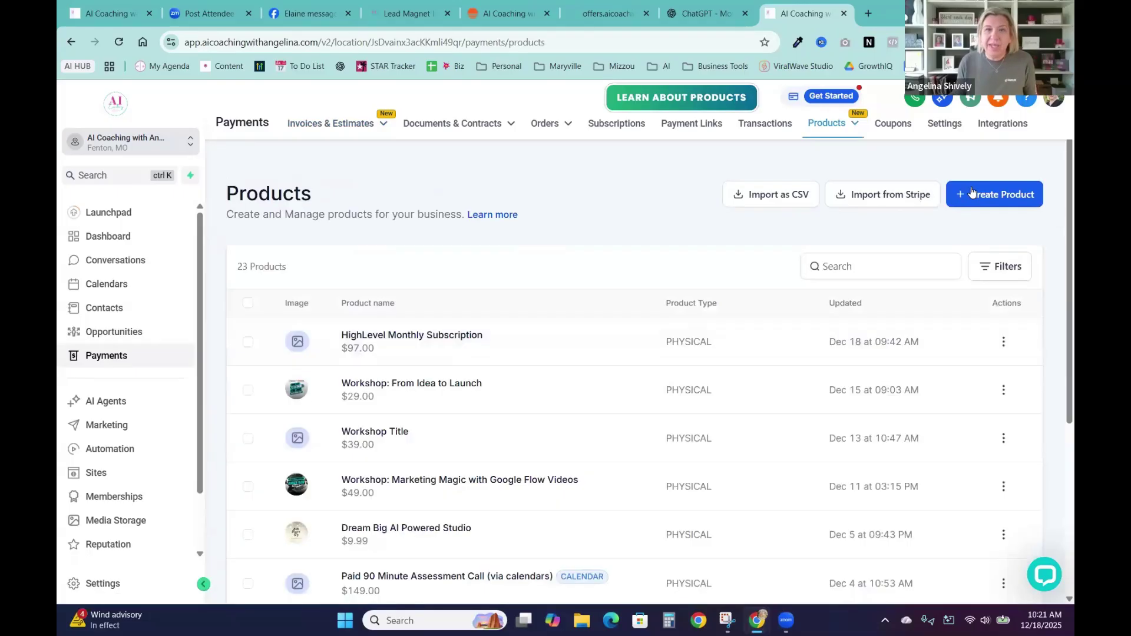
Create a new product titled "30 Day Video Visibility Challenge" with the placeholder text "Description" as its description.
{"action": "left_click", "coordinate": [973, 193]}
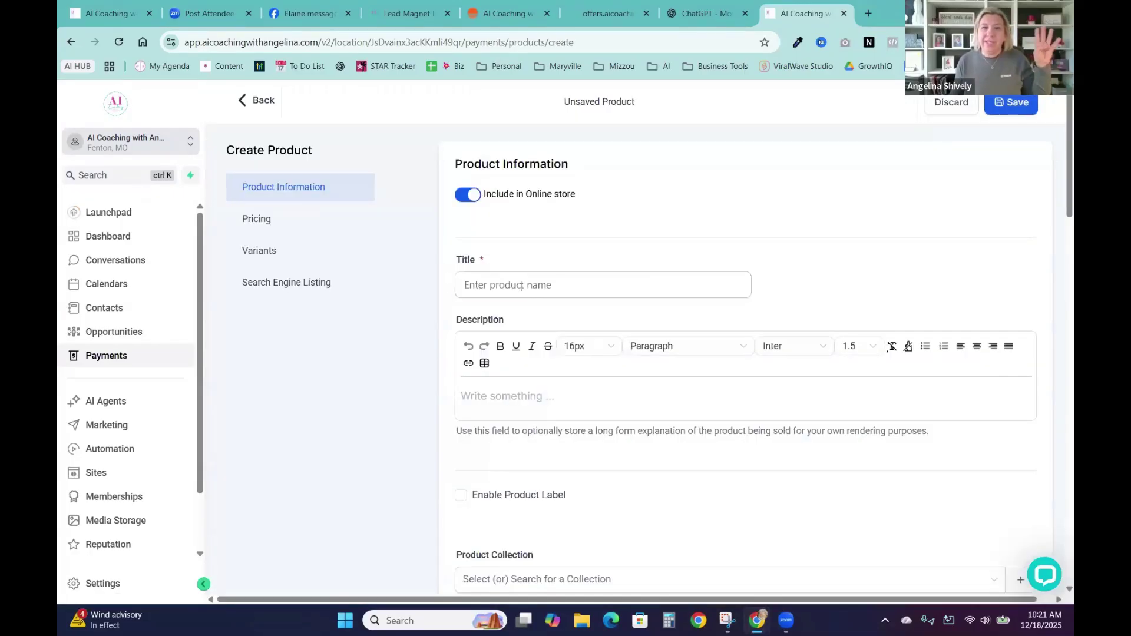
{"action": "left_click", "coordinate": [516, 280]}
{"action": "type", "text": "30"}
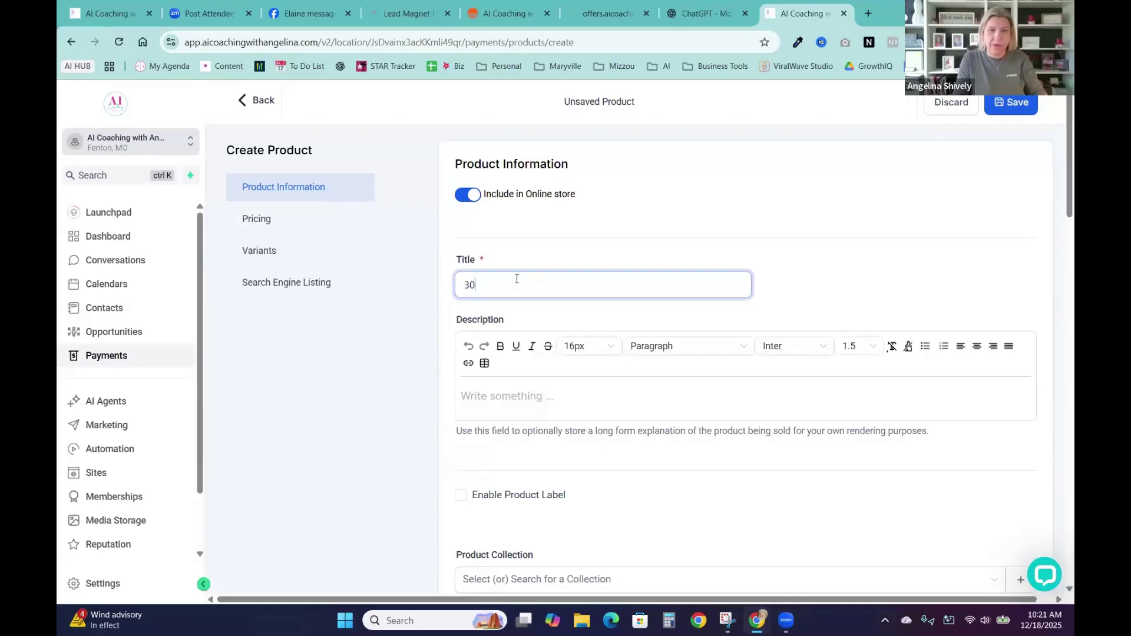
{"action": "type", "text": " Day Video"}
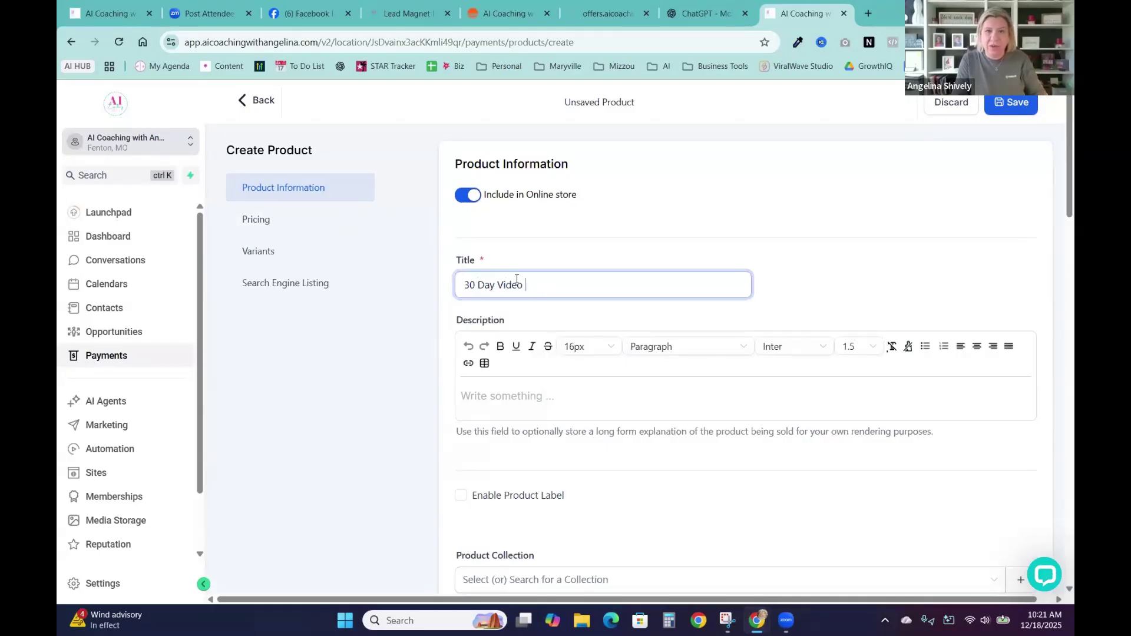
{"action": "type", "text": " Visibi"}
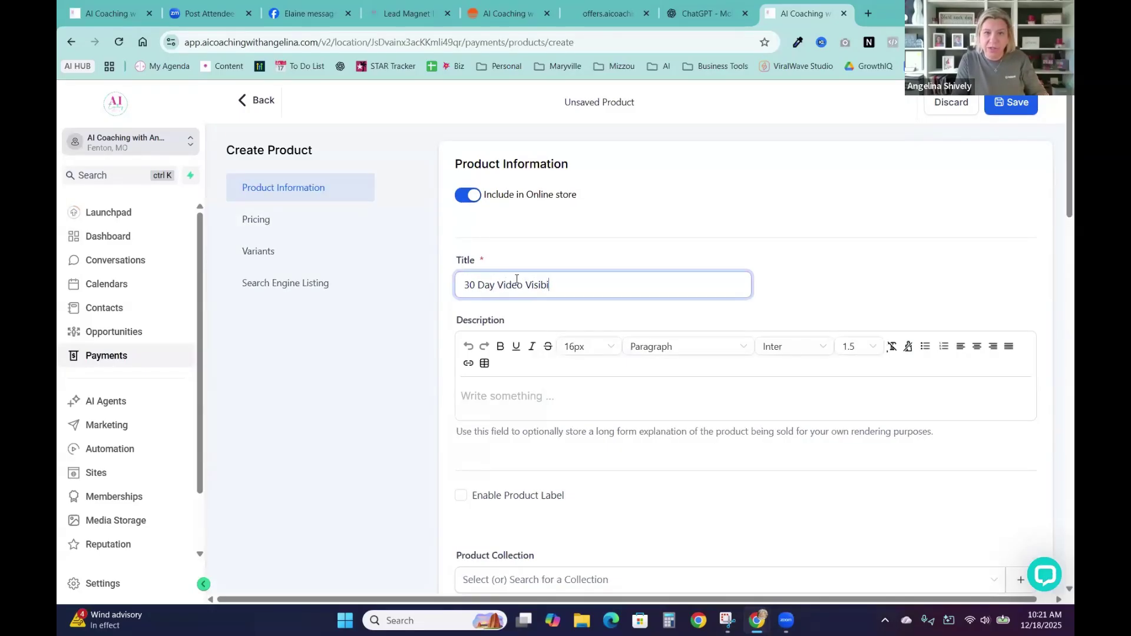
{"action": "type", "text": "lity Challenge"}
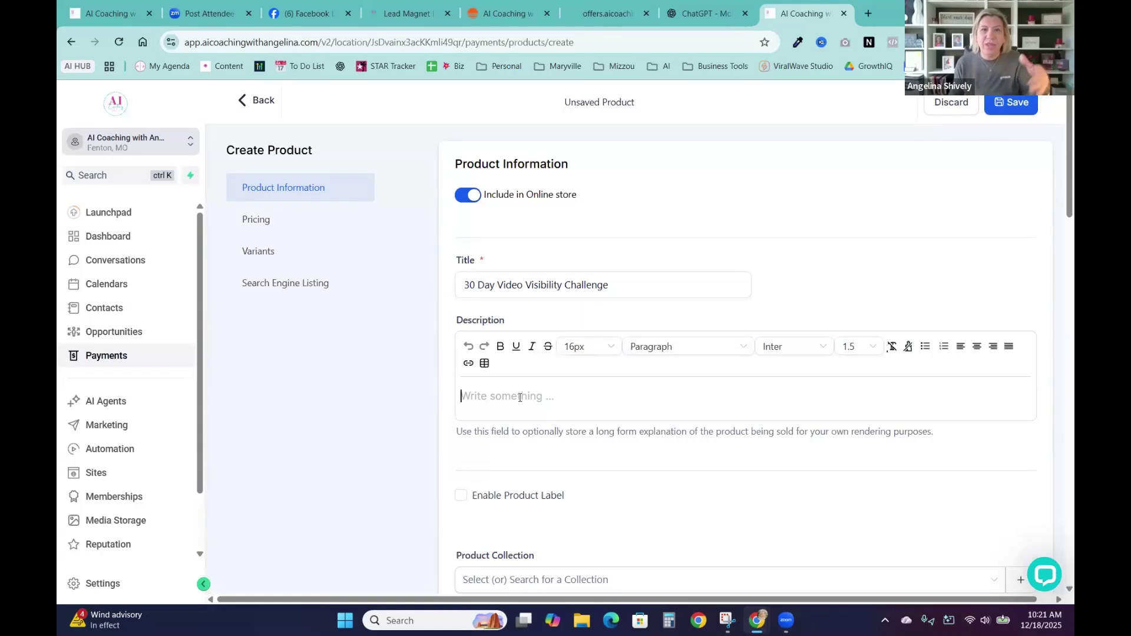
{"action": "type", "text": "Description"}
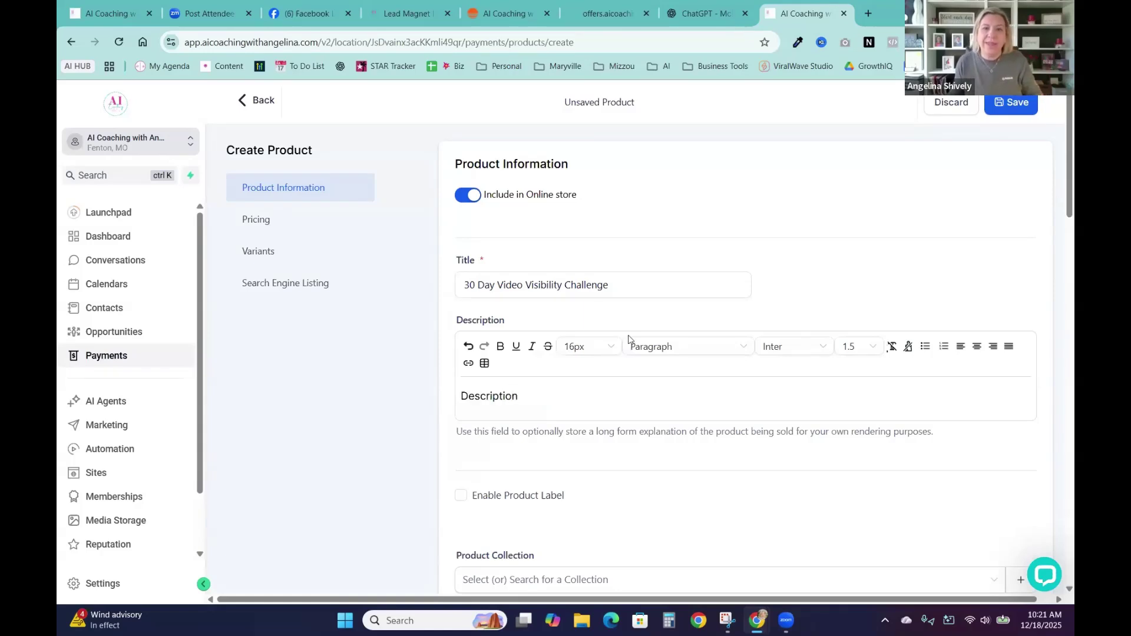
Set the product's one-time price to 49 USD and save the product.
{"action": "scroll", "coordinate": [676, 369], "scroll_direction": "down", "scroll_amount": 5}
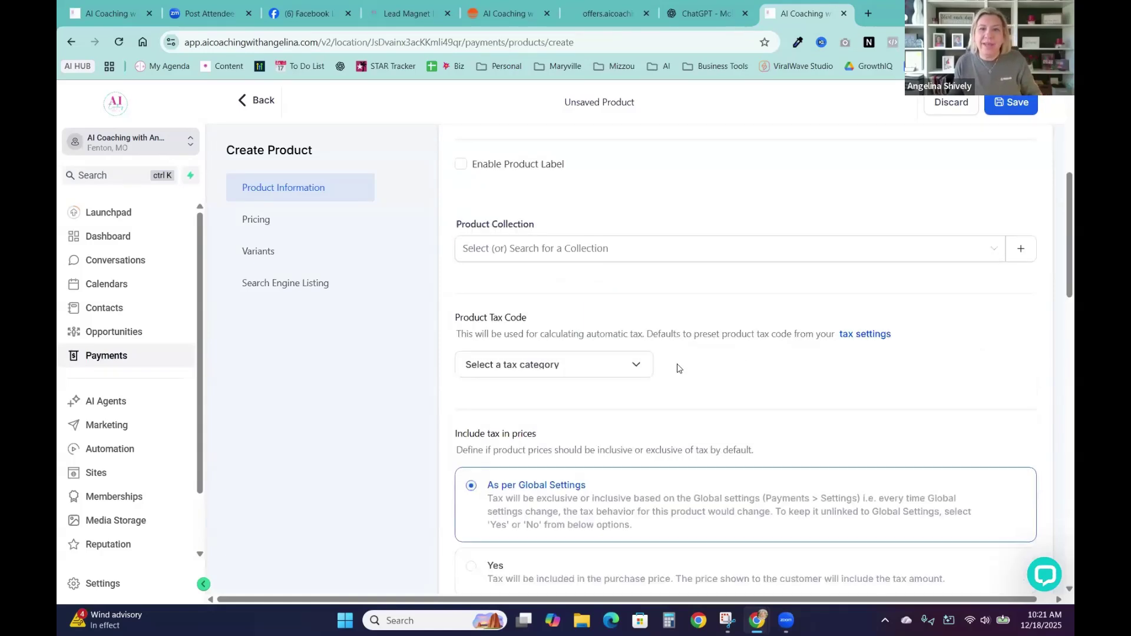
{"action": "scroll", "coordinate": [589, 436], "scroll_direction": "down", "scroll_amount": 3}
{"action": "scroll", "coordinate": [589, 441], "scroll_direction": "down", "scroll_amount": 6}
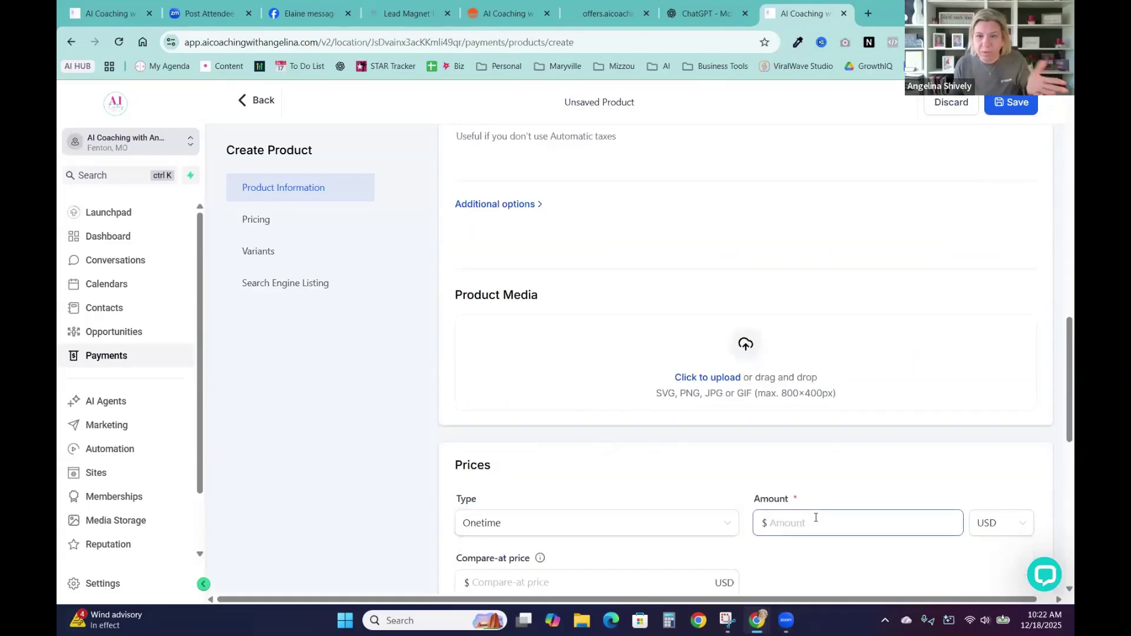
{"action": "type", "text": "49"}
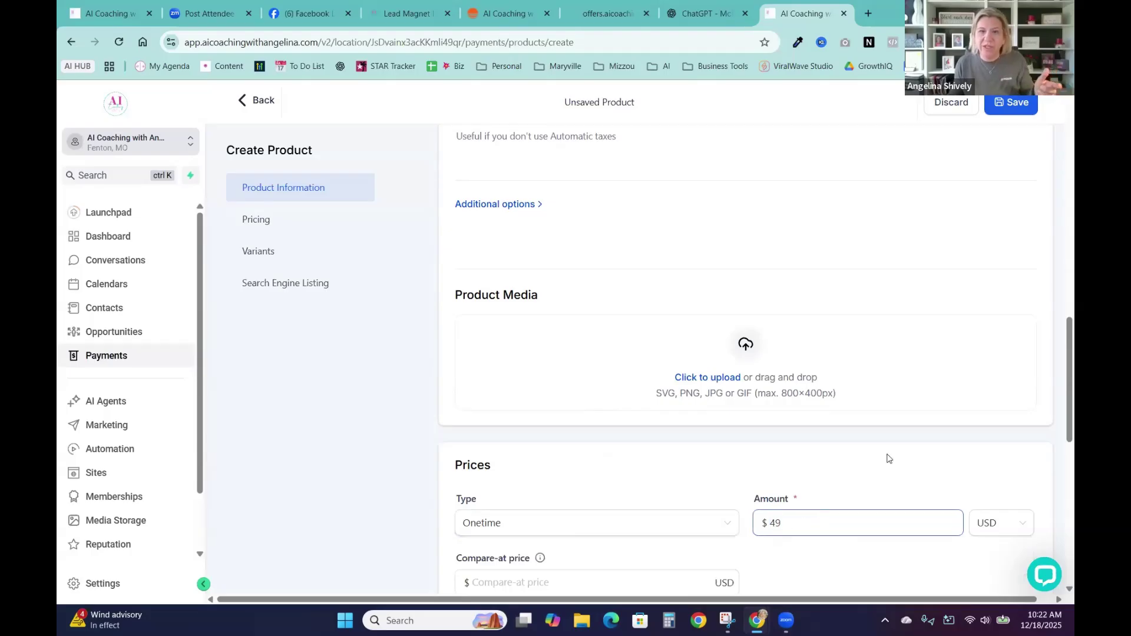
{"action": "scroll", "coordinate": [552, 403], "scroll_direction": "down", "scroll_amount": 3}
{"action": "scroll", "coordinate": [858, 512], "scroll_direction": "down", "scroll_amount": 6}
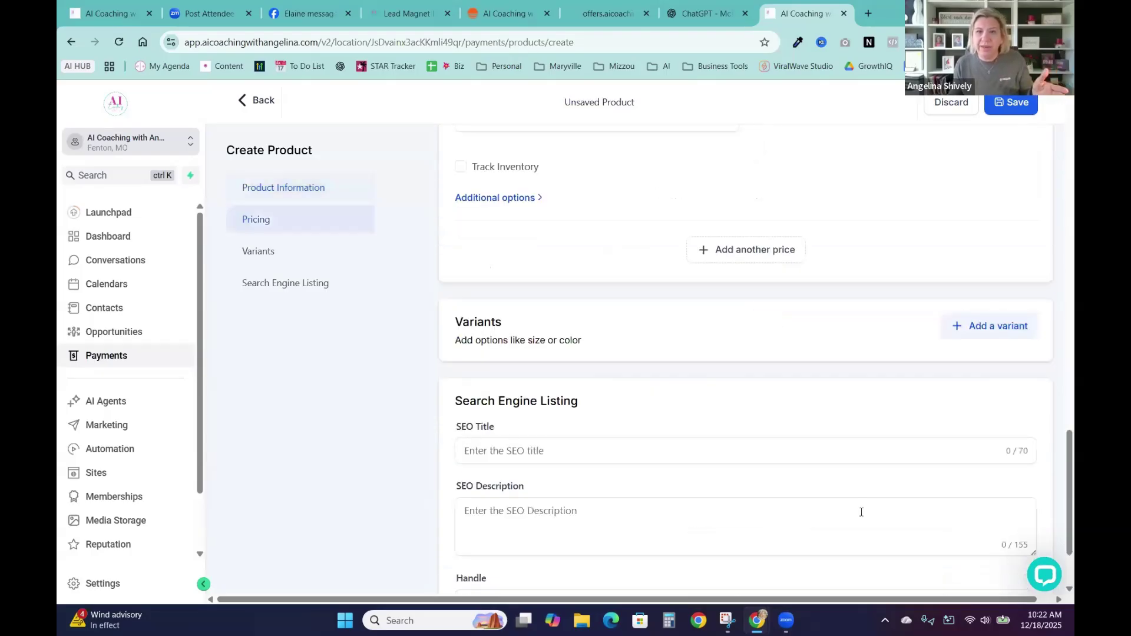
{"action": "left_click", "coordinate": [1000, 565]}
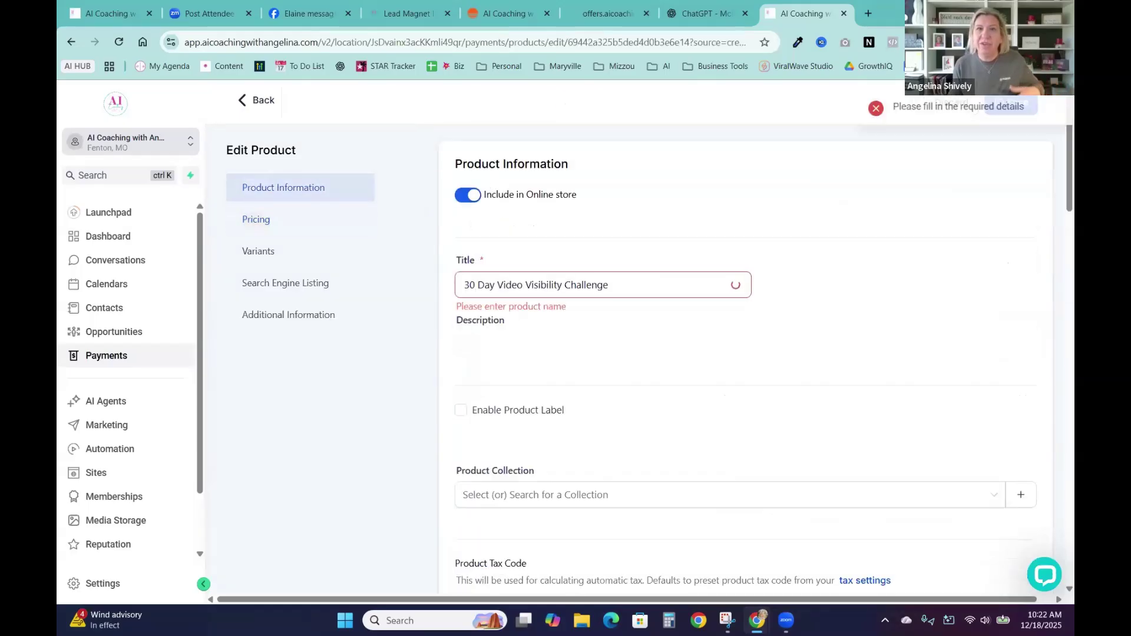
Recheck the product's title entry and save the product again.
{"action": "left_click", "coordinate": [498, 293]}
{"action": "left_click", "coordinate": [625, 283]}
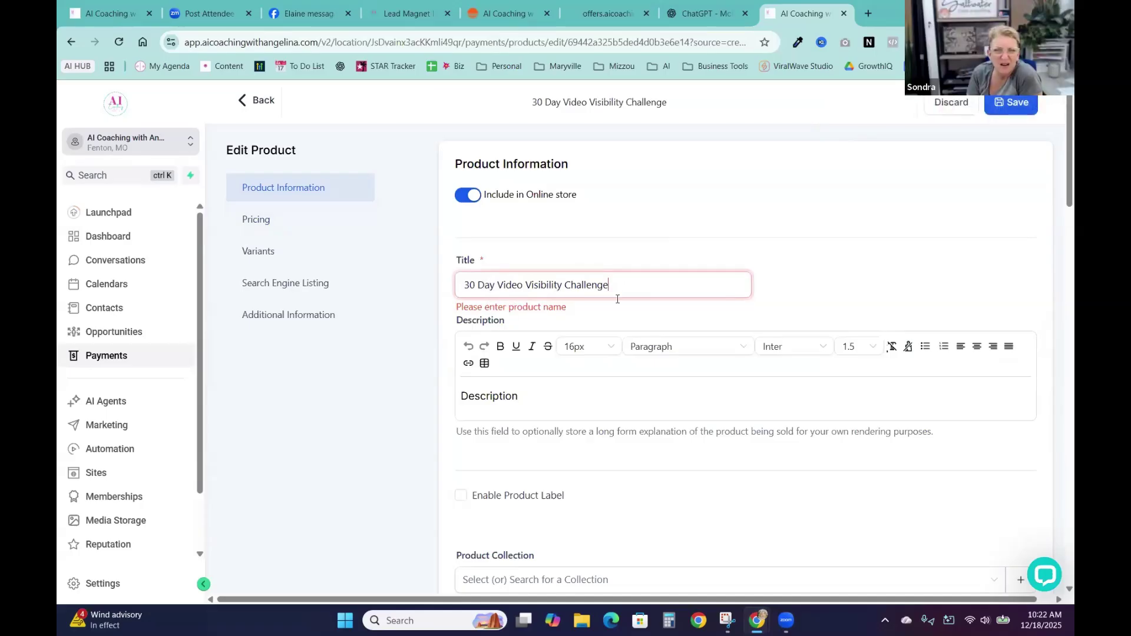
{"action": "left_click", "coordinate": [667, 234]}
{"action": "left_click", "coordinate": [620, 286]}
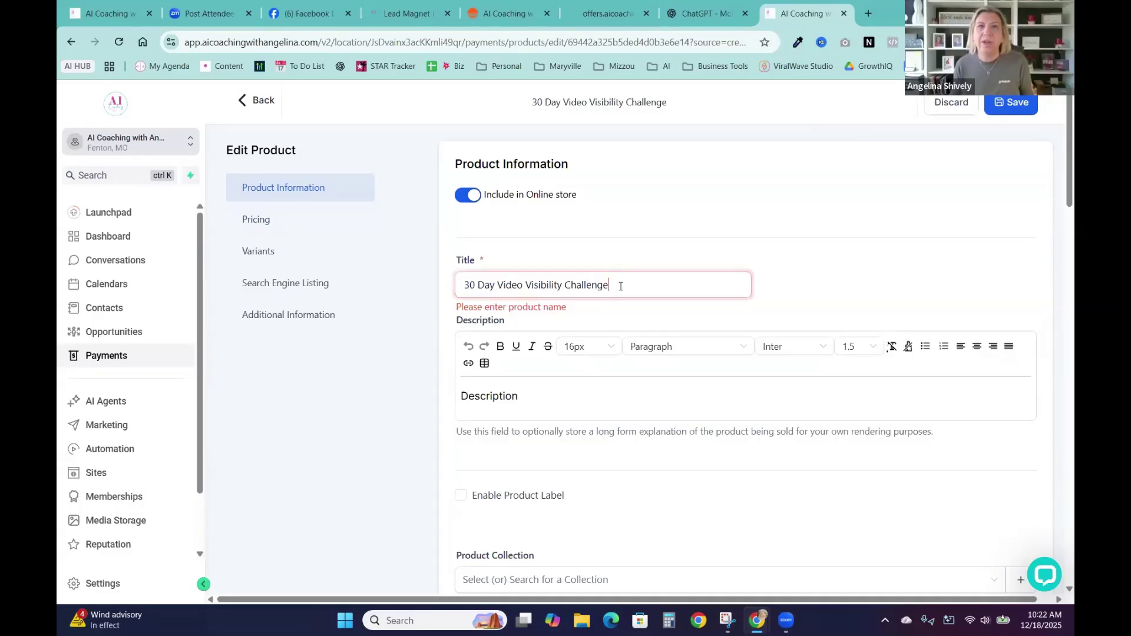
{"action": "left_click", "coordinate": [994, 103]}
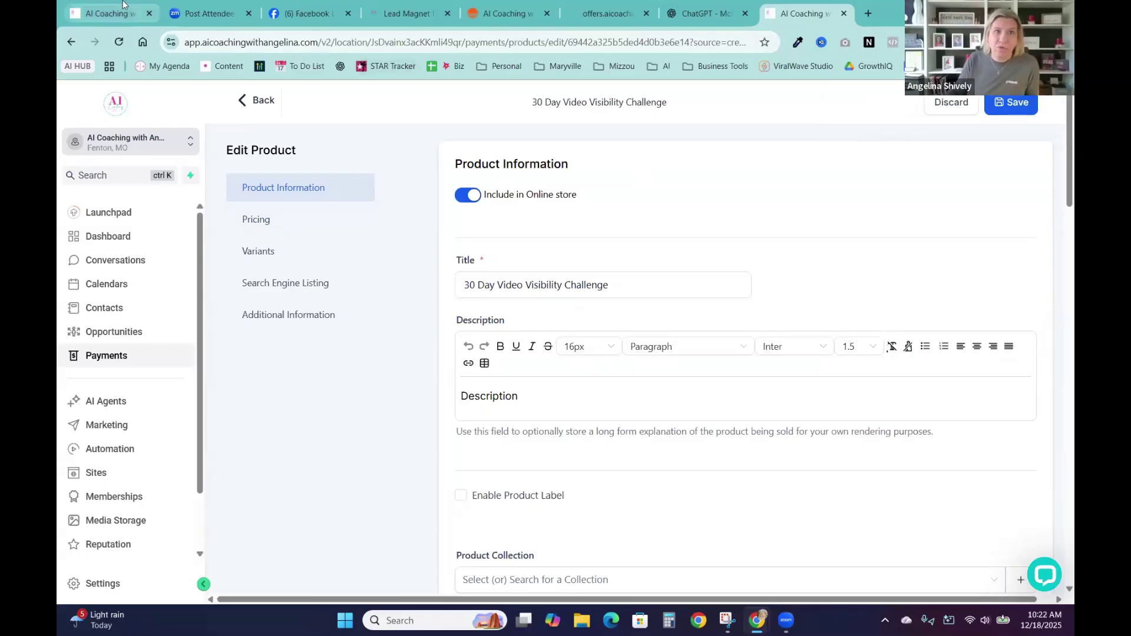
Attach the 30 Day Video Visibility Challenge product at the 49 price to the funnel's Order Form step and save it.
{"action": "left_click", "coordinate": [141, 12]}
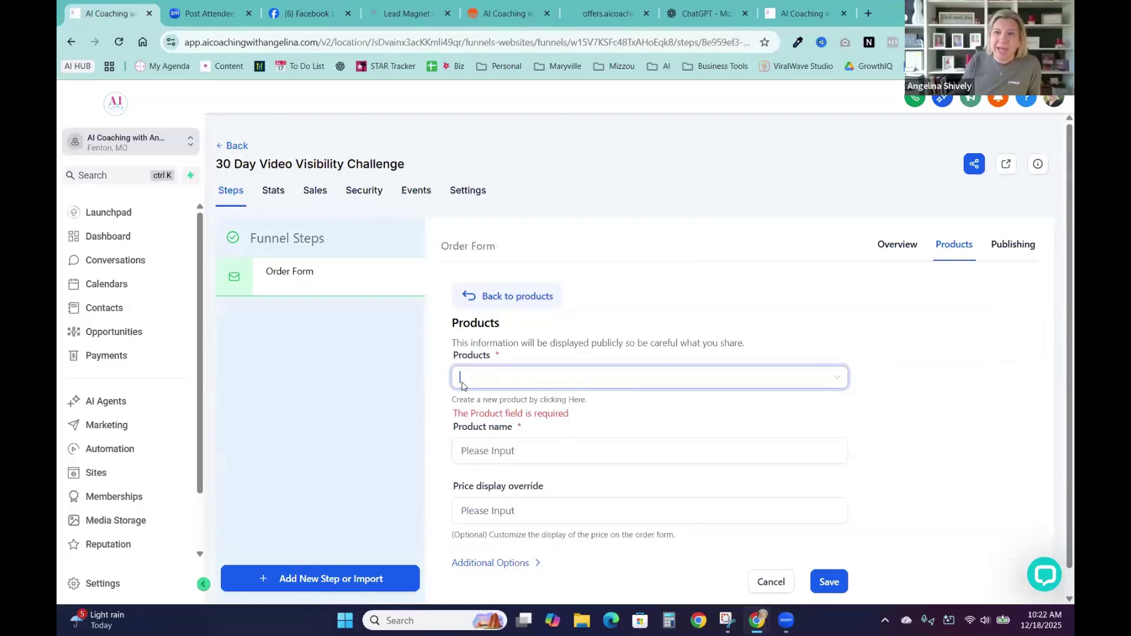
{"action": "left_click", "coordinate": [116, 45]}
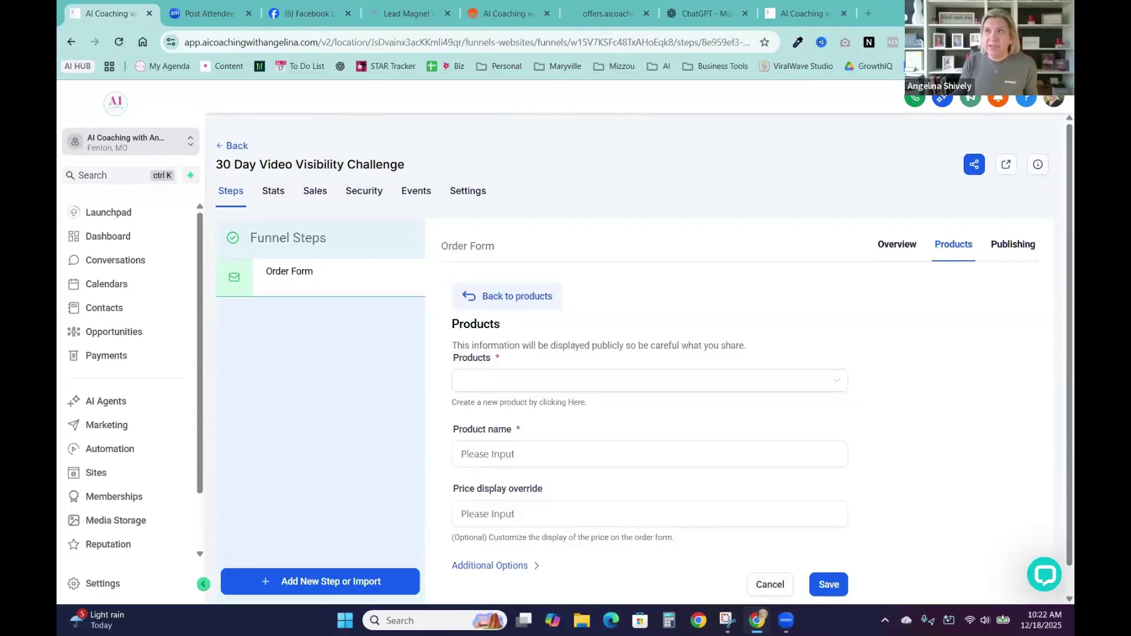
{"action": "left_click", "coordinate": [577, 381]}
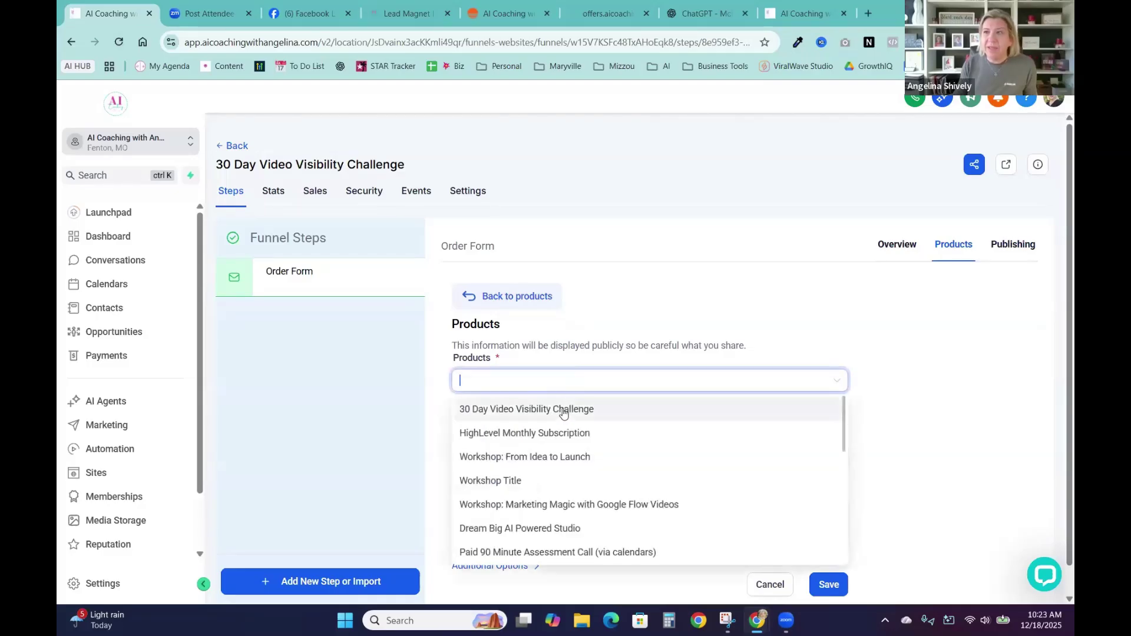
{"action": "left_click", "coordinate": [563, 412]}
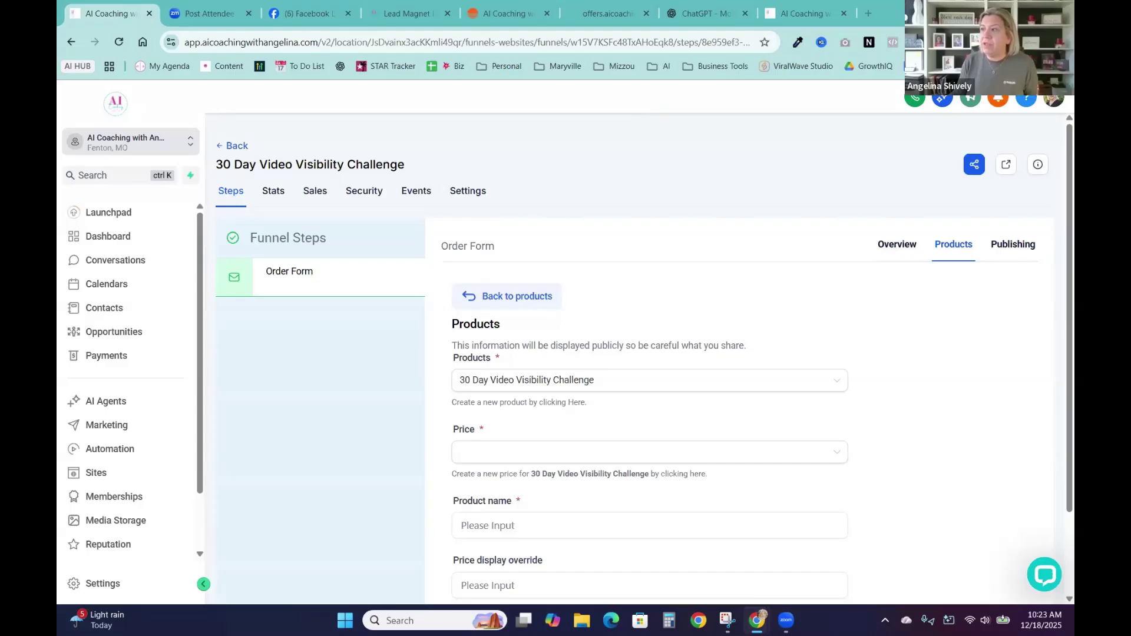
{"action": "left_click", "coordinate": [511, 380]}
{"action": "left_click", "coordinate": [496, 454]}
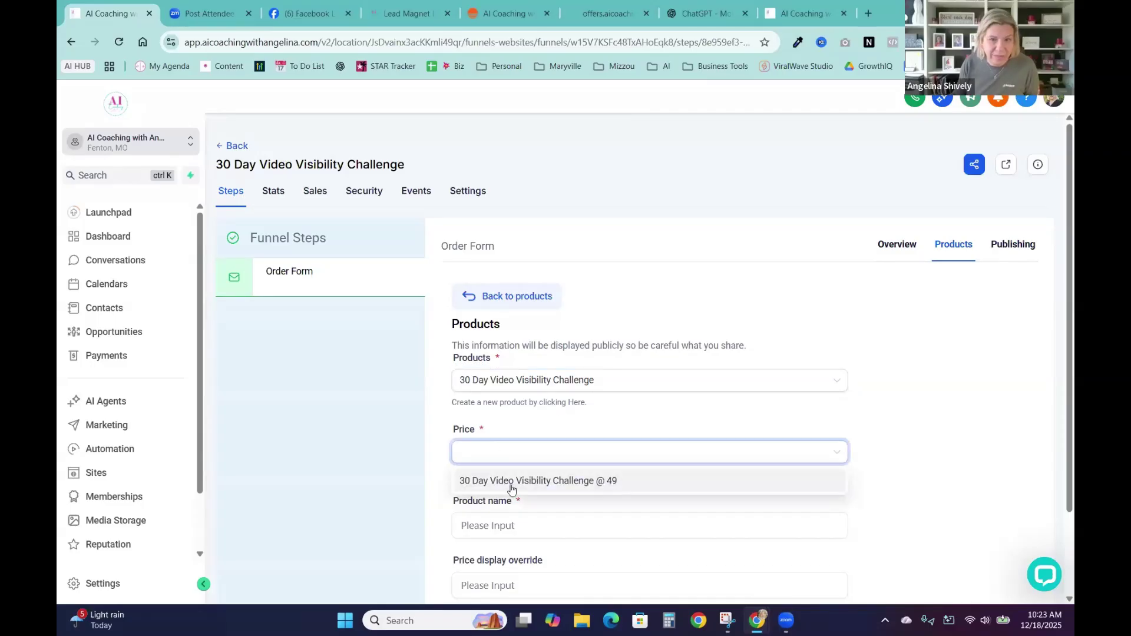
{"action": "left_click", "coordinate": [511, 487]}
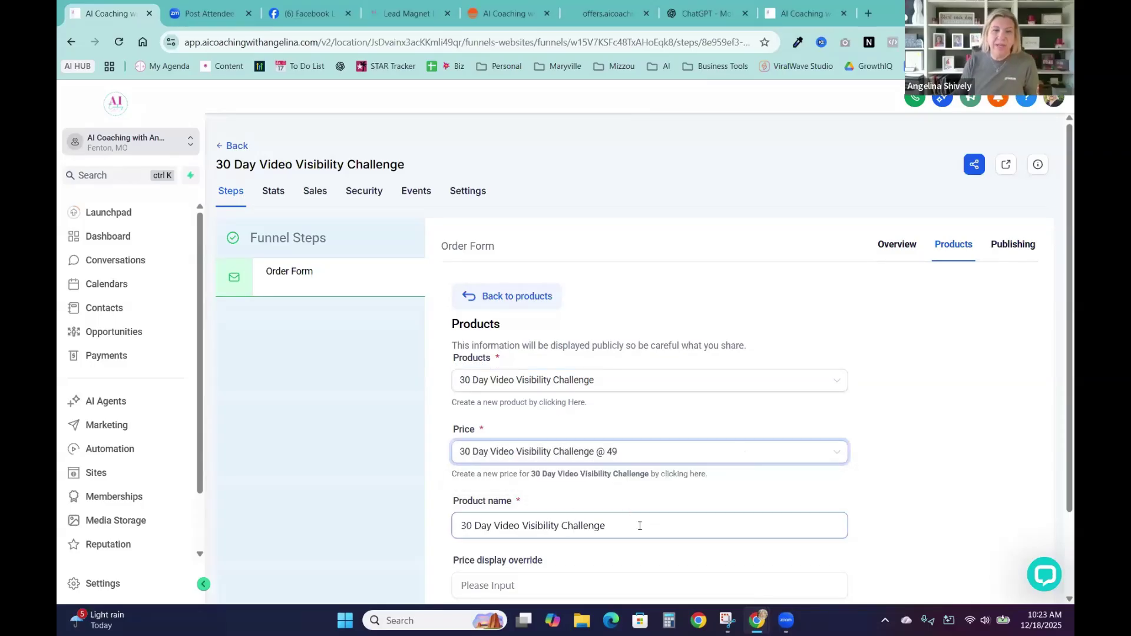
{"action": "scroll", "coordinate": [718, 522], "scroll_direction": "down", "scroll_amount": 2}
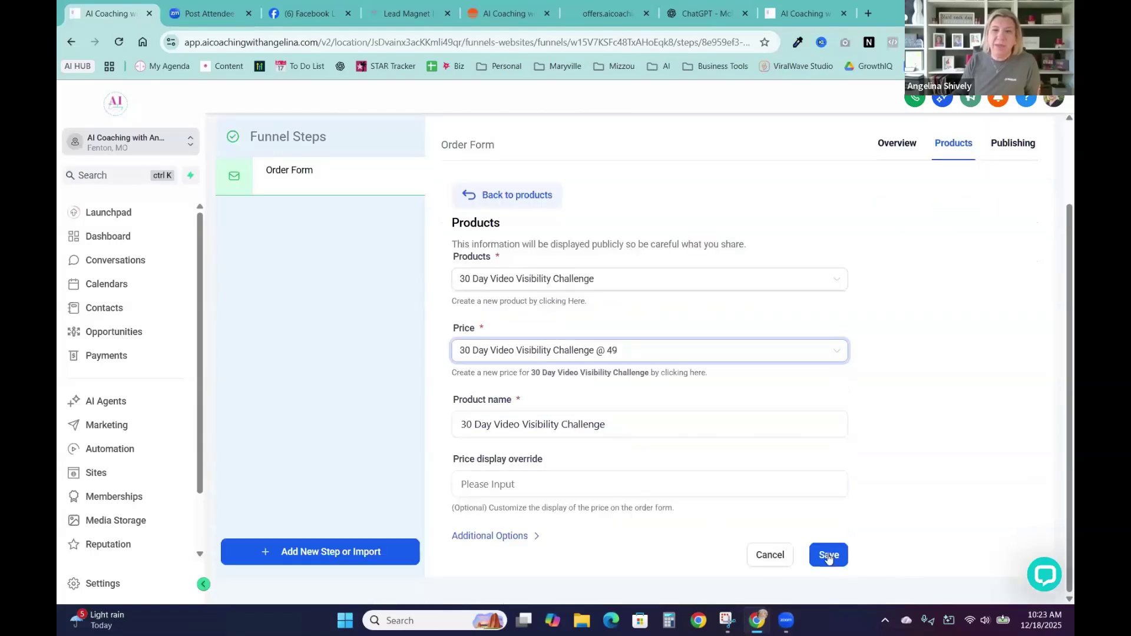
{"action": "left_click", "coordinate": [828, 555]}
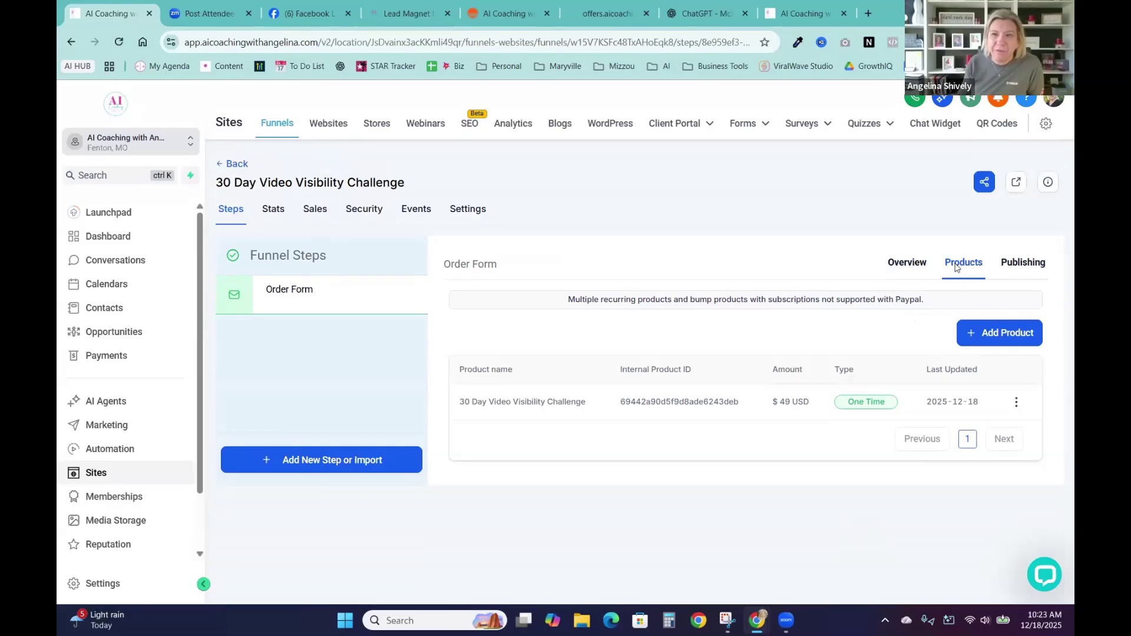
Change the order form page's path to /30dayvideovisibilitychallenge in its page details and update the page.
{"action": "left_click", "coordinate": [901, 265]}
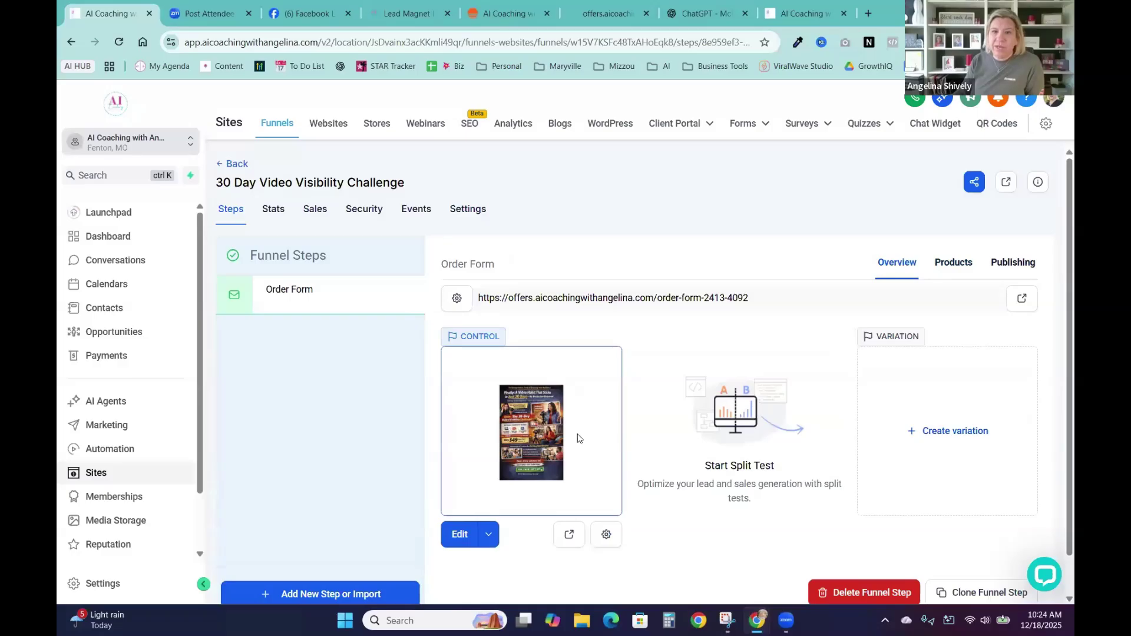
{"action": "left_click", "coordinate": [956, 264]}
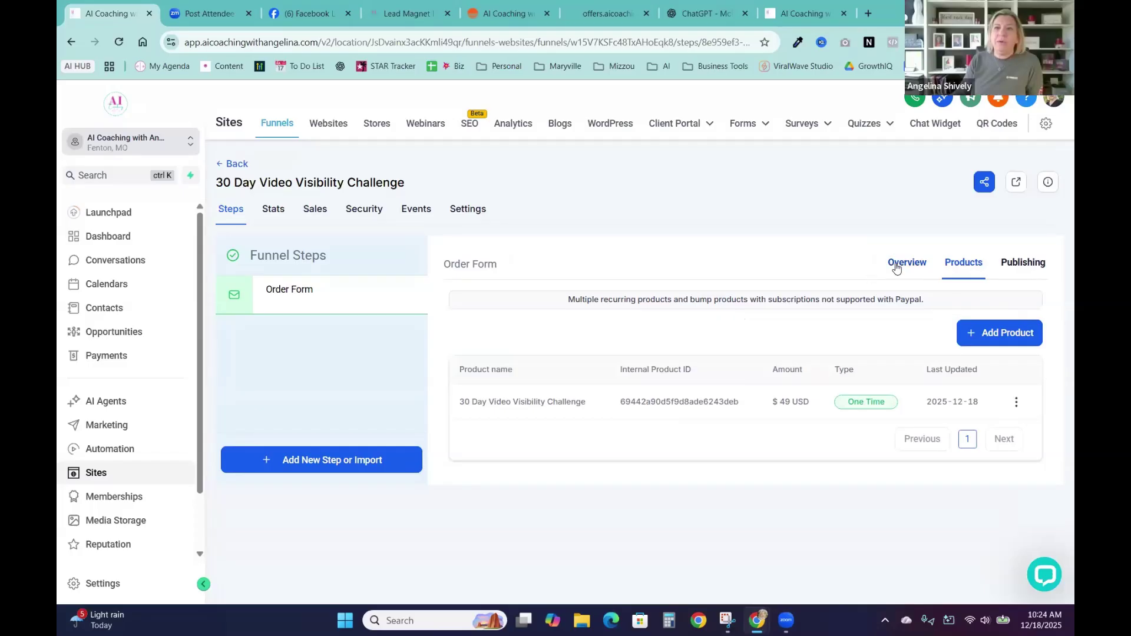
{"action": "left_click", "coordinate": [891, 265]}
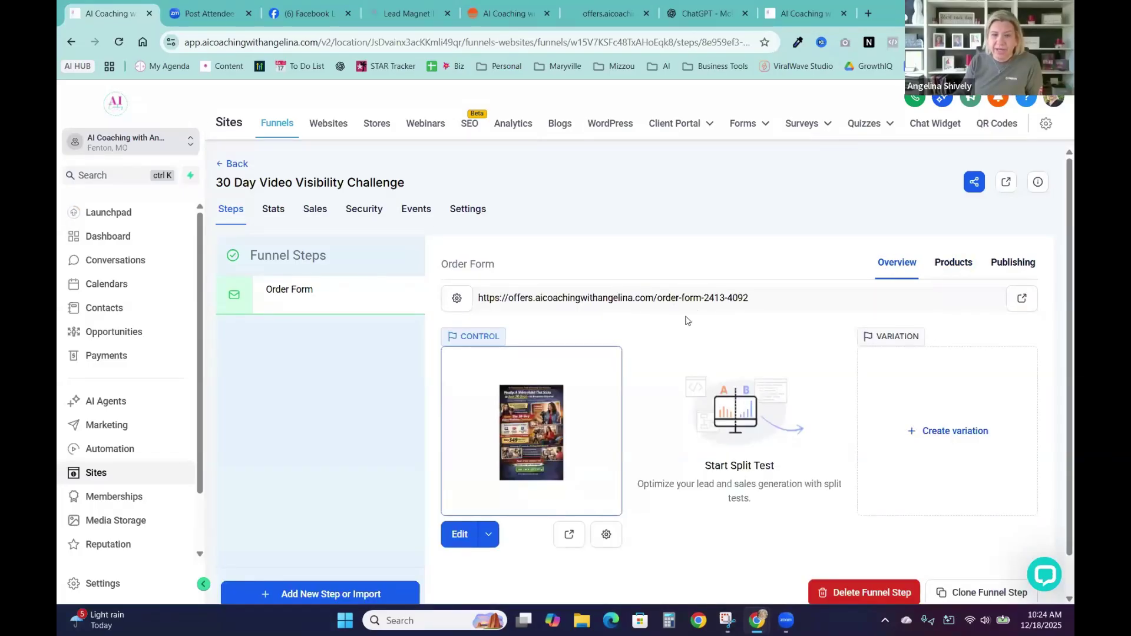
{"action": "left_click", "coordinate": [607, 534]}
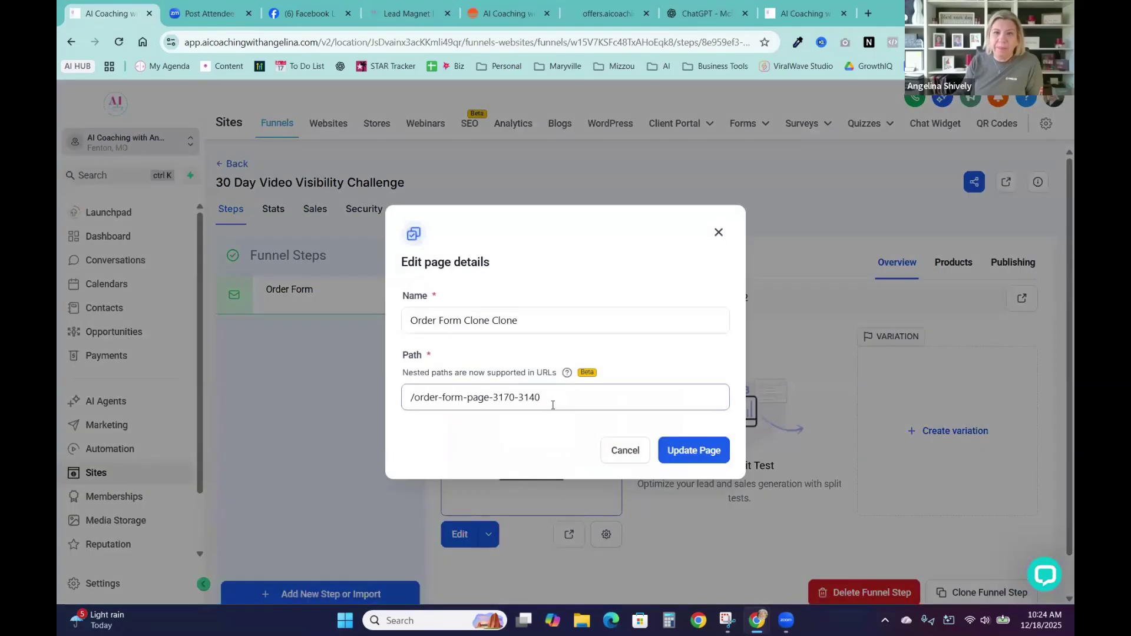
{"action": "left_click_drag", "start_coordinate": [553, 398], "coordinate": [397, 405]}
{"action": "left_click", "coordinate": [396, 405]}
{"action": "left_click_drag", "start_coordinate": [552, 397], "coordinate": [414, 394]}
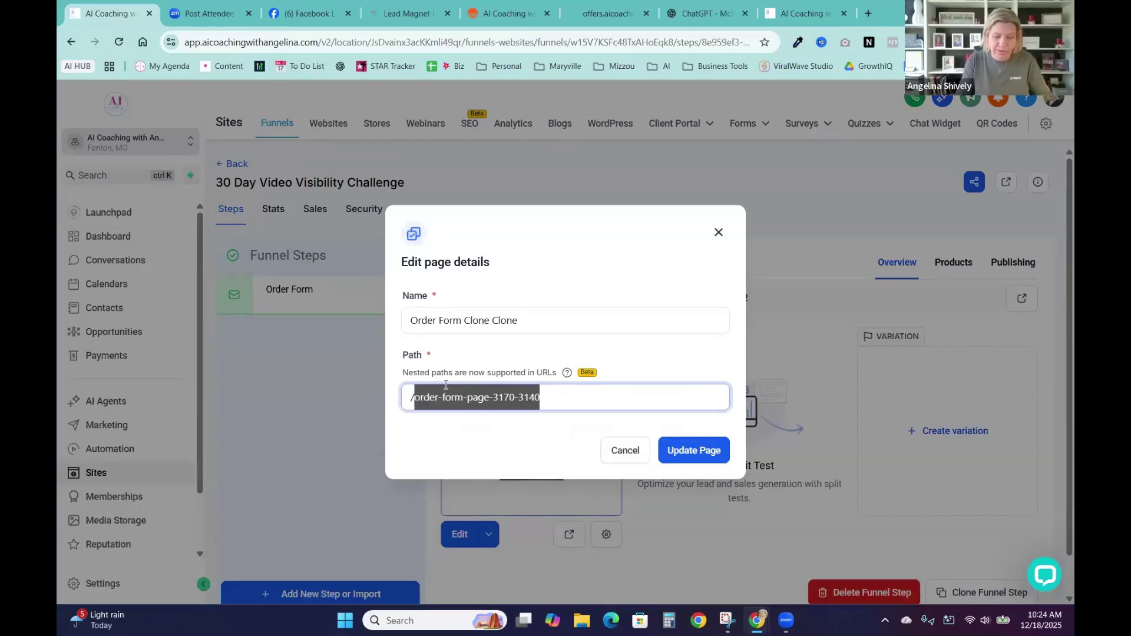
{"action": "type", "text": "30dayv"}
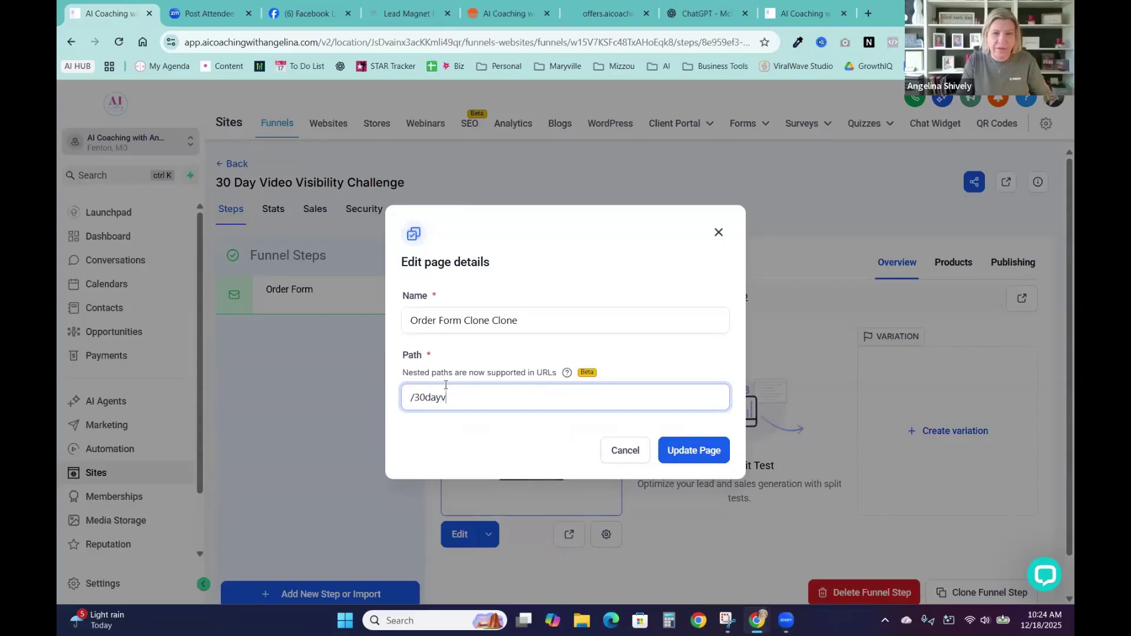
{"action": "type", "text": "ido"}
{"action": "key", "text": "BackSpace"}
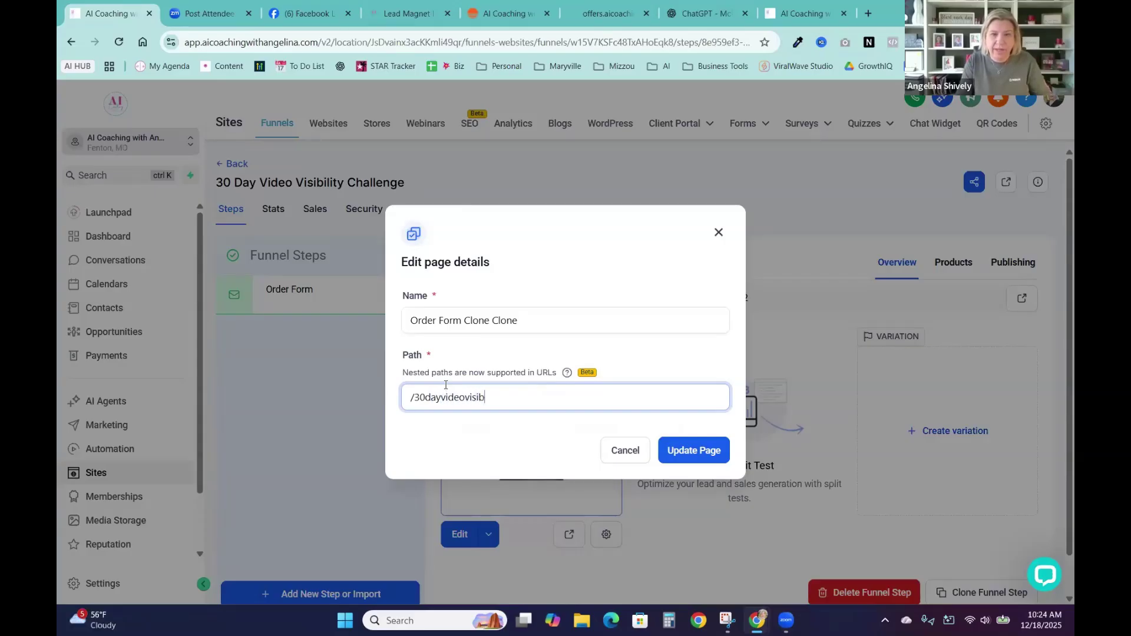
{"action": "type", "text": "eovisibilitychallenge"}
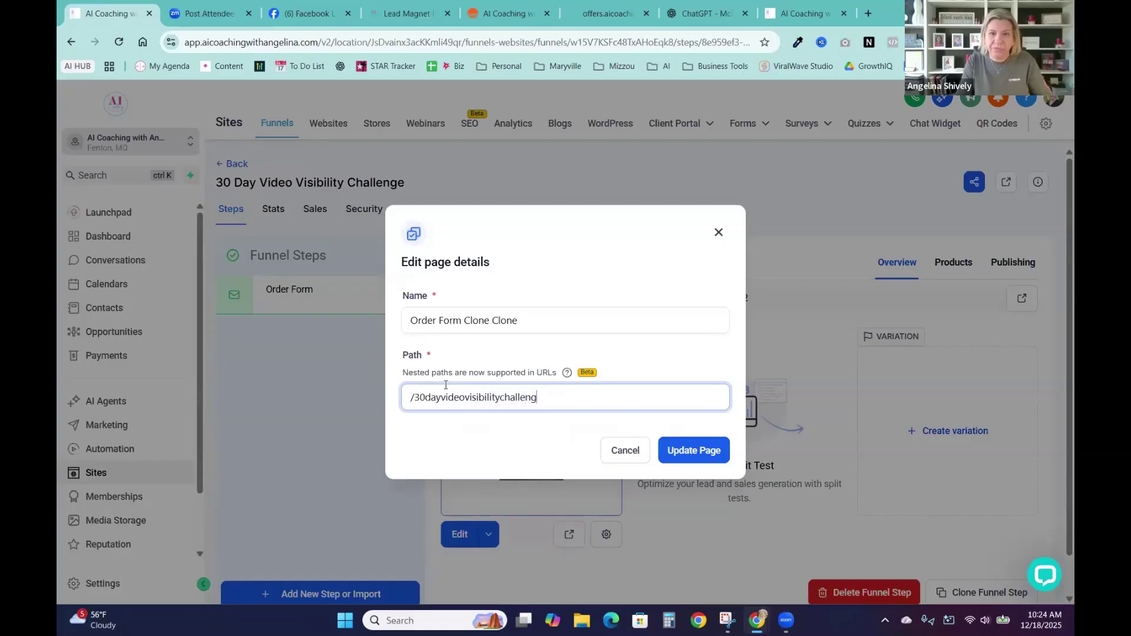
{"action": "left_click", "coordinate": [669, 450]}
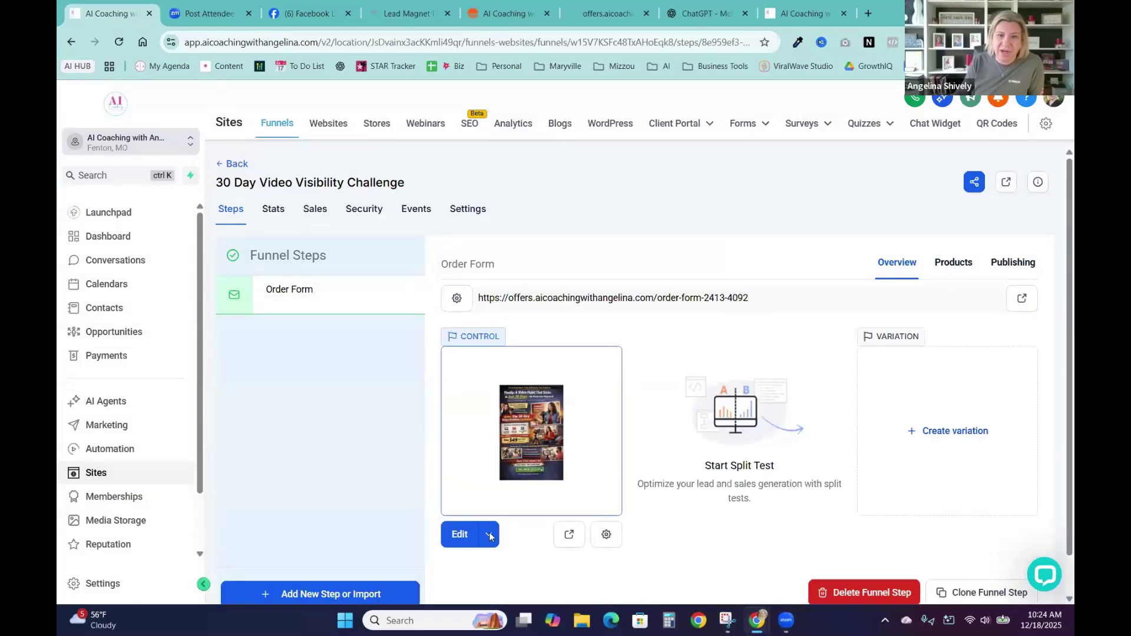
Open the live order form page, check its registration form and product, and copy the page's web address.
{"action": "left_click", "coordinate": [568, 536]}
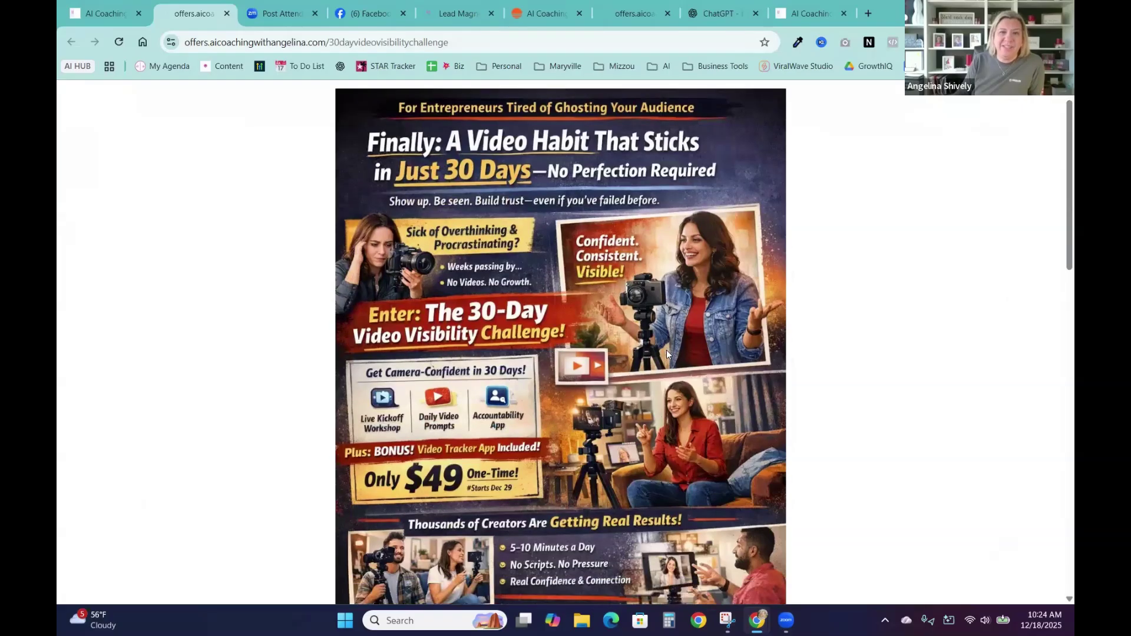
{"action": "scroll", "coordinate": [648, 357], "scroll_direction": "down", "scroll_amount": 12}
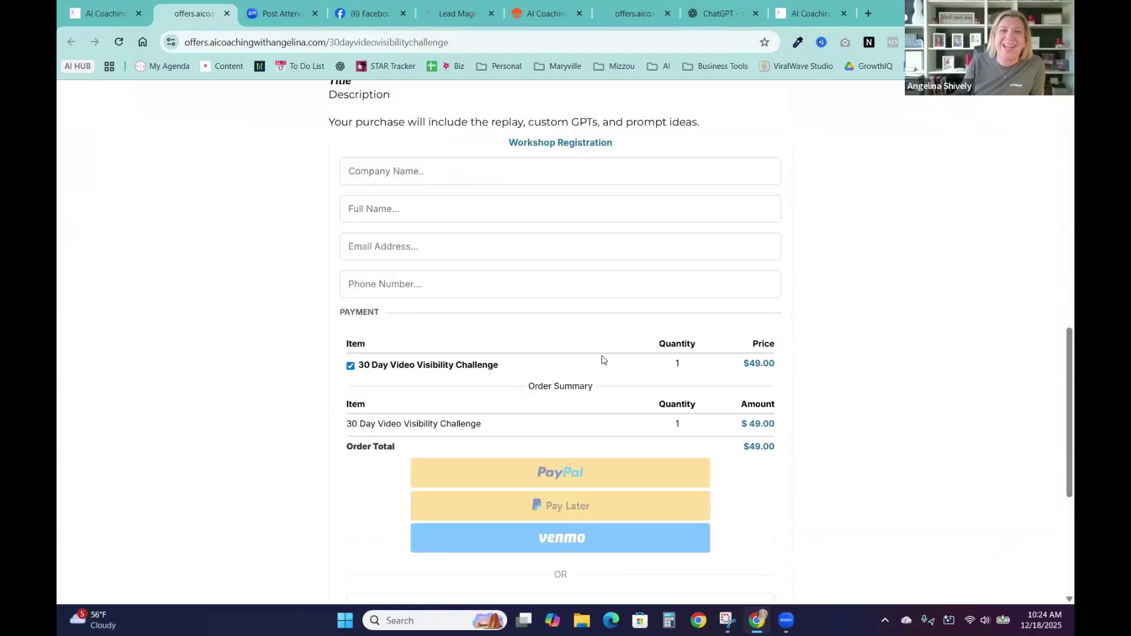
{"action": "scroll", "coordinate": [601, 356], "scroll_direction": "up", "scroll_amount": 12}
{"action": "left_click", "coordinate": [443, 40]}
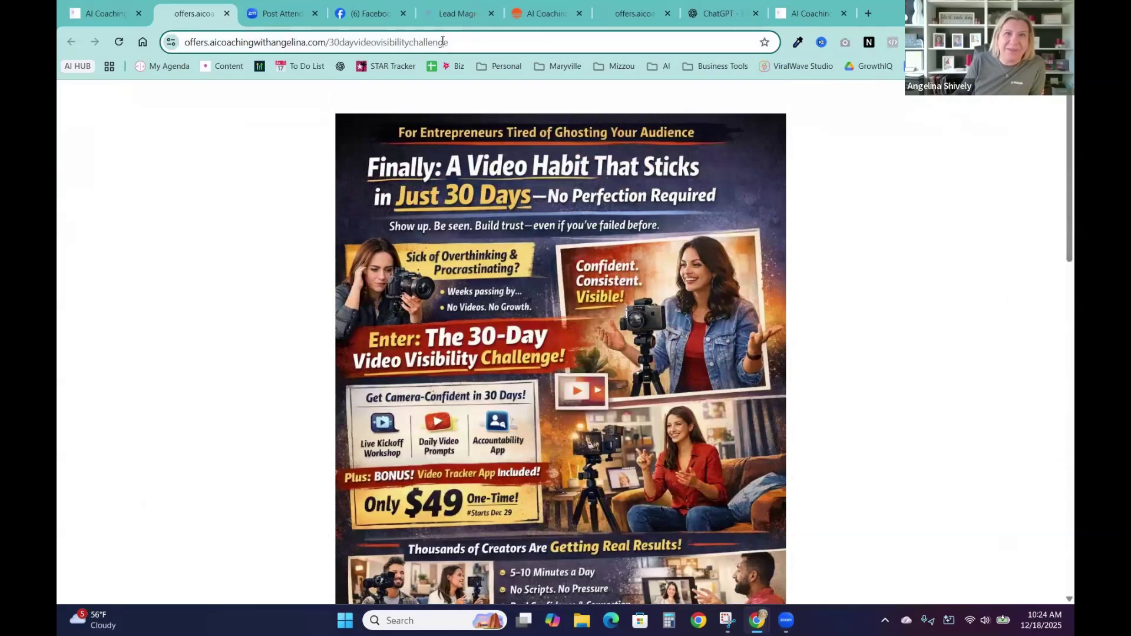
{"action": "right_click", "coordinate": [443, 43]}
{"action": "left_click", "coordinate": [488, 167]}
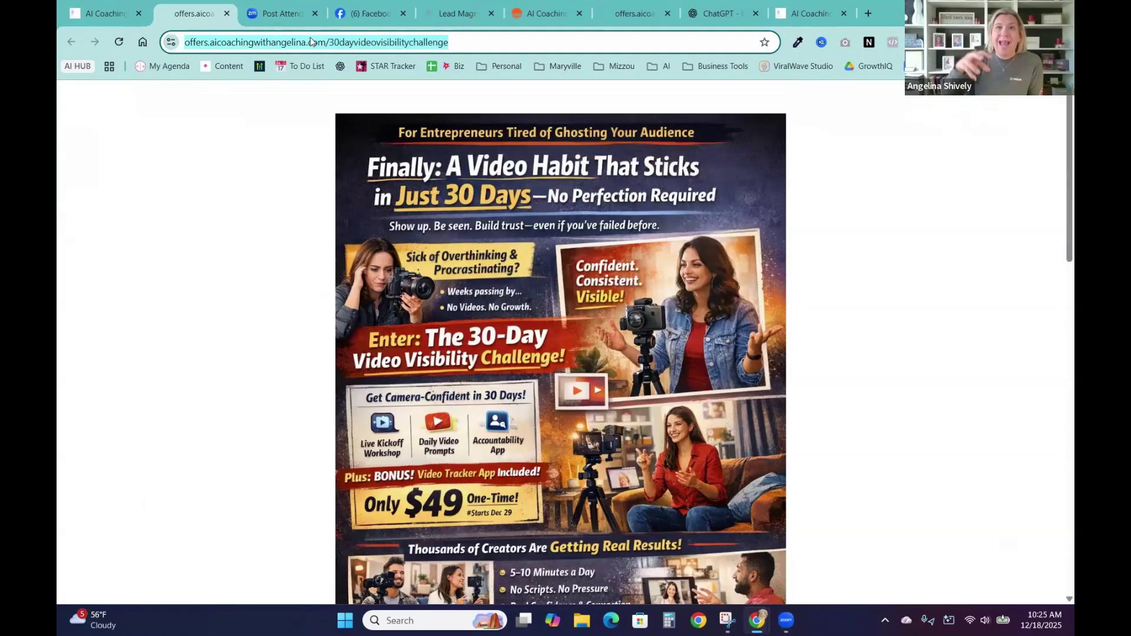
In the Base44 editor, ask the AI chat to link every button on the visibility page to the copied order form address.
{"action": "left_click", "coordinate": [539, 8]}
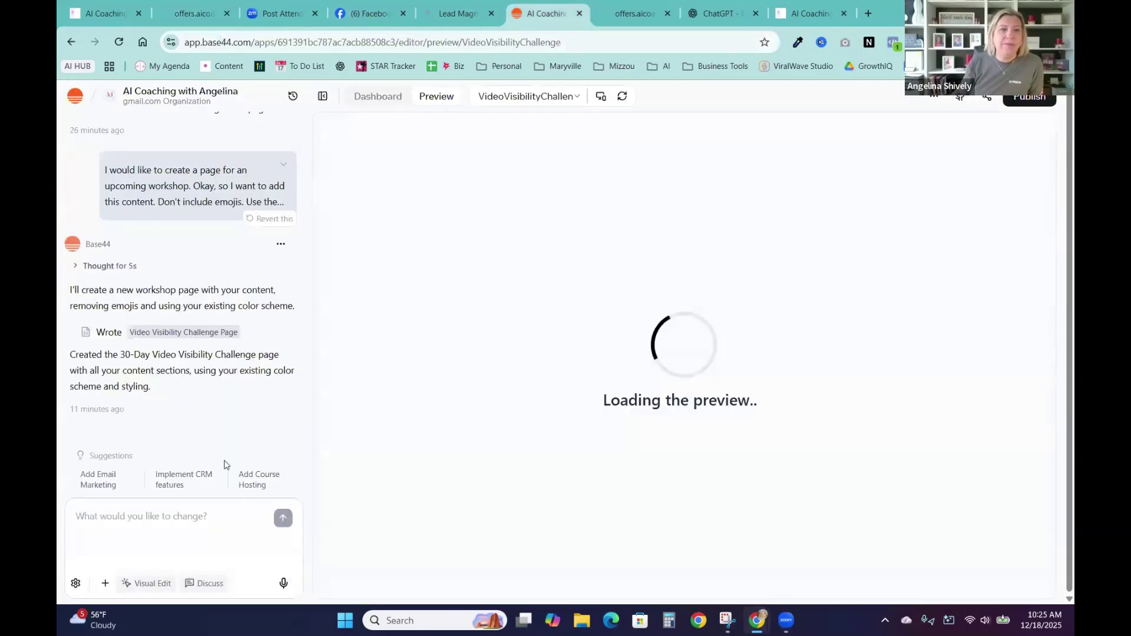
{"action": "left_click", "coordinate": [128, 518]}
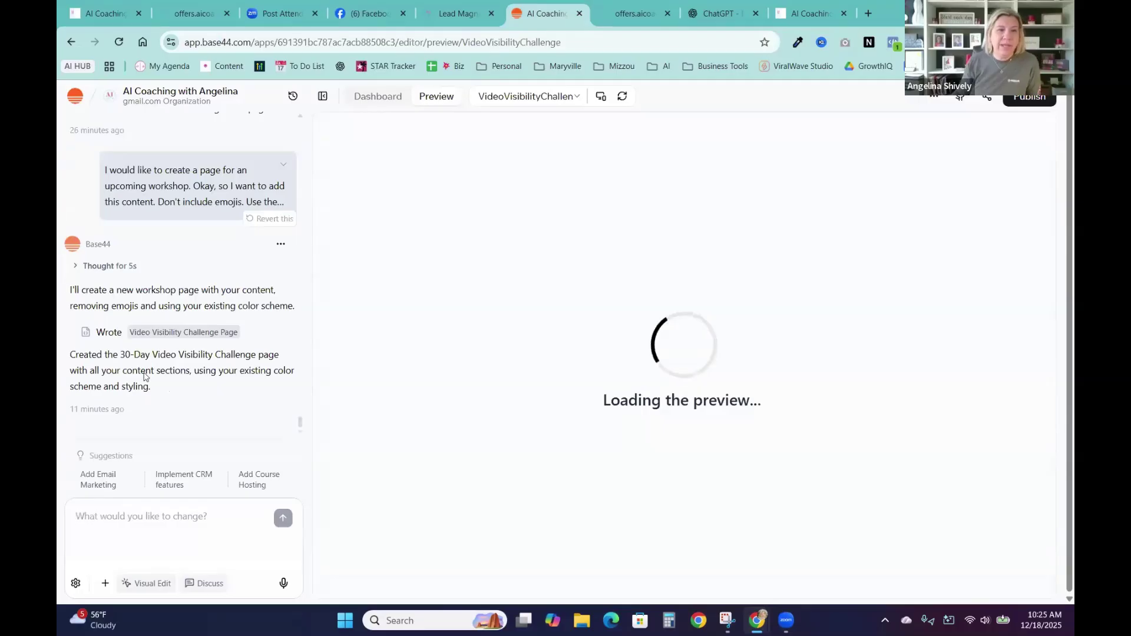
{"action": "type", "text": "on the bi"}
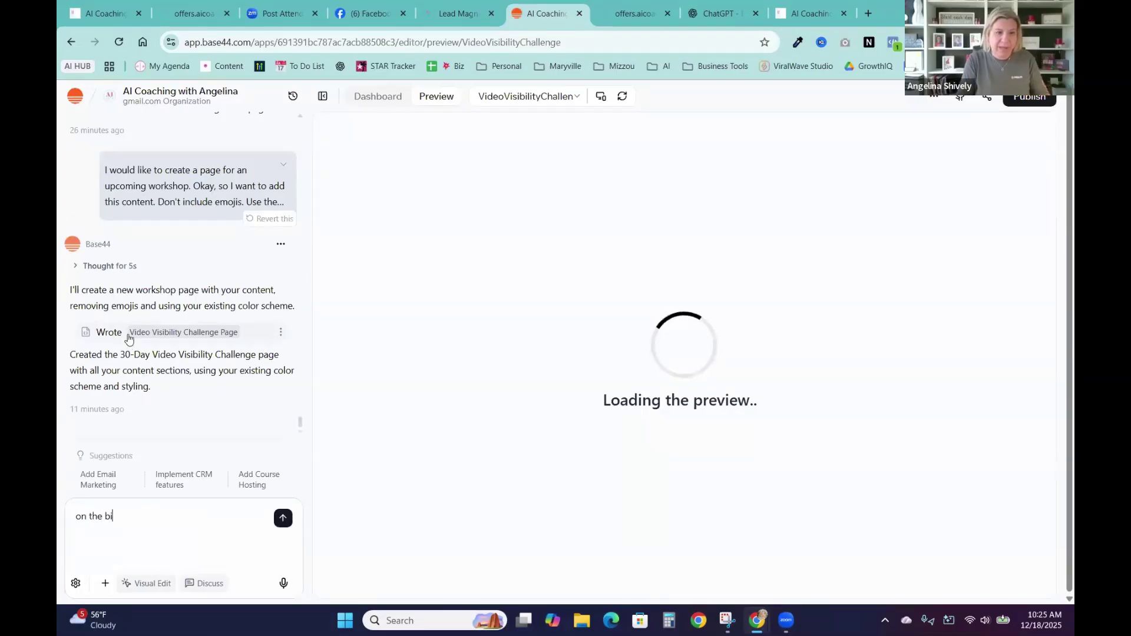
{"action": "key", "text": "BackSpace"}
{"action": "key", "text": "BackSpace"}
{"action": "type", "text": "visibility page- any"}
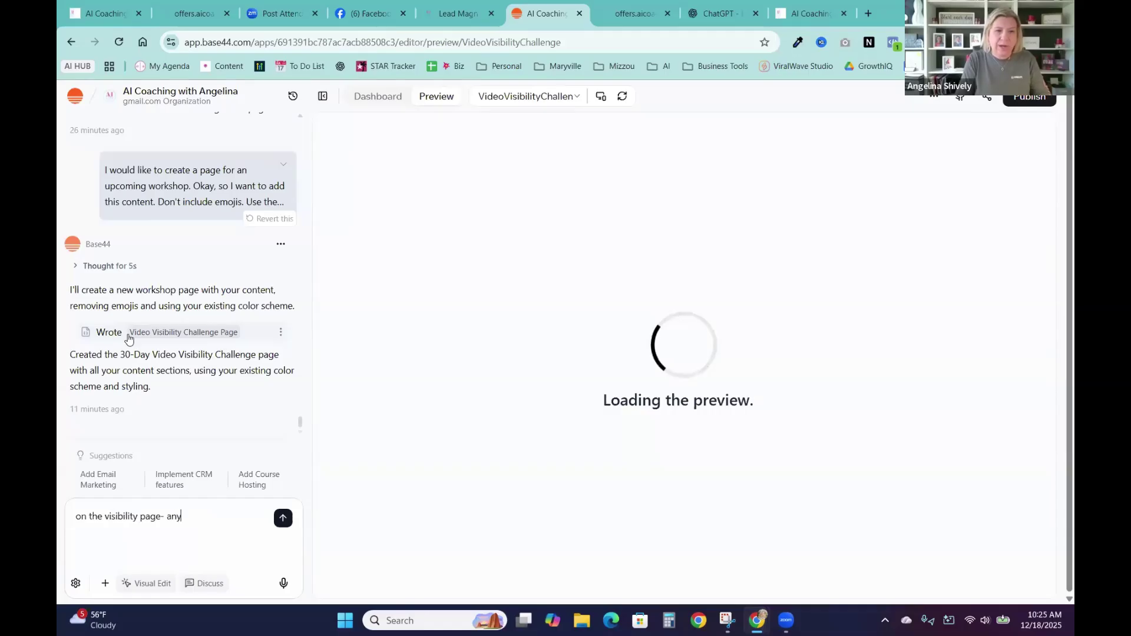
{"action": "type", "text": "where the"}
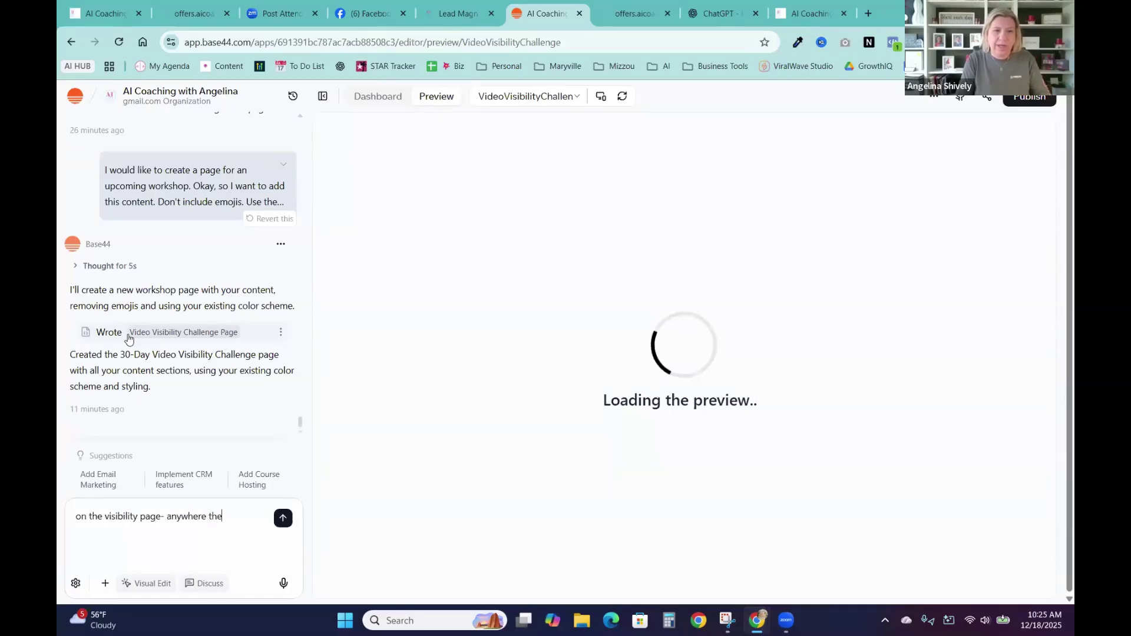
{"action": "type", "text": "re is a butt"}
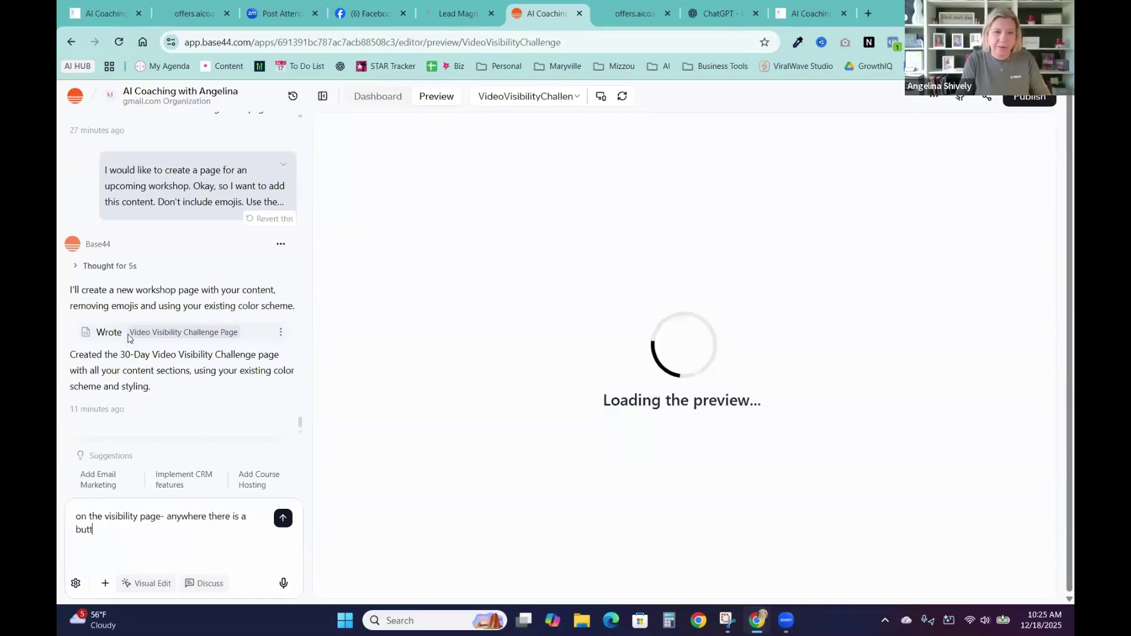
{"action": "type", "text": "on, link "}
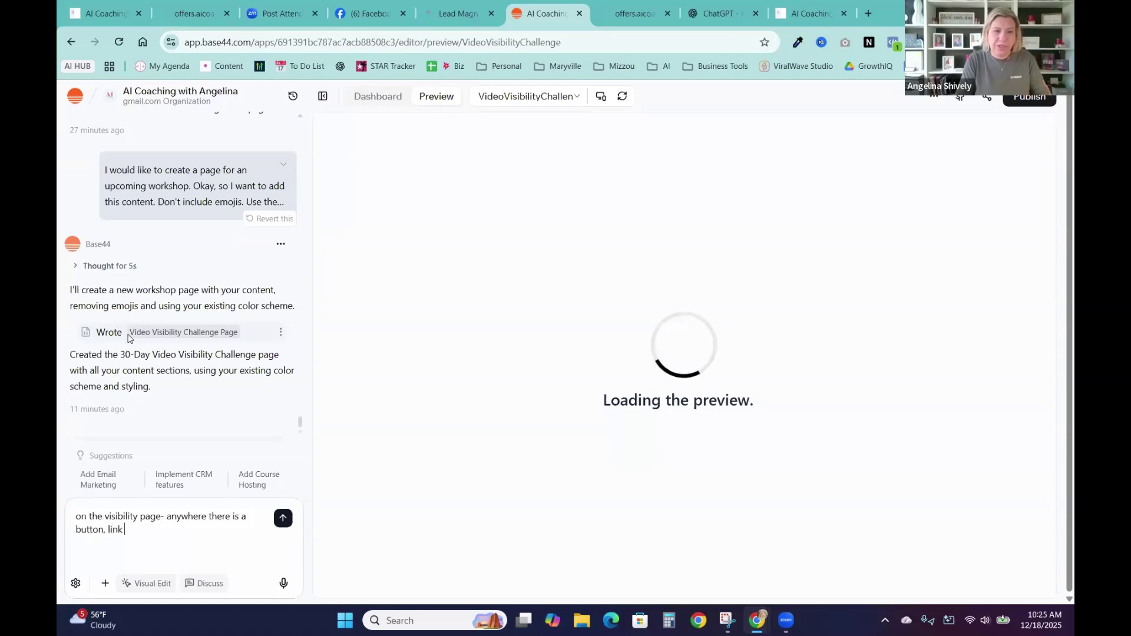
{"action": "type", "text": "to this "}
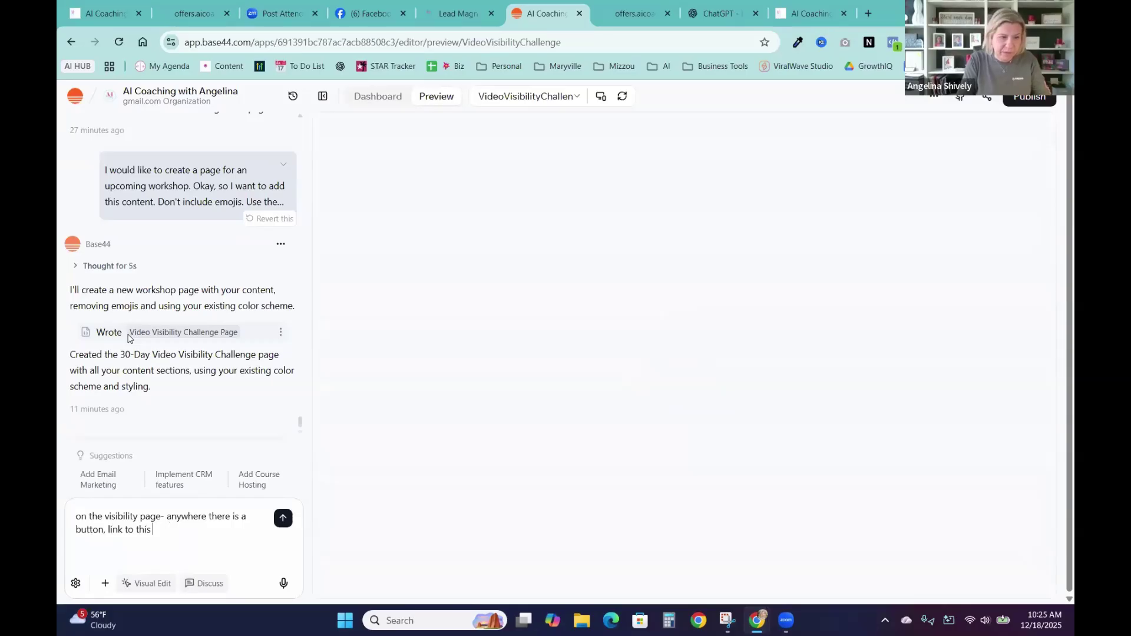
{"action": "type", "text": ";agpage:"}
{"action": "key", "text": "ctrl+v"}
{"action": "key", "text": "Return"}
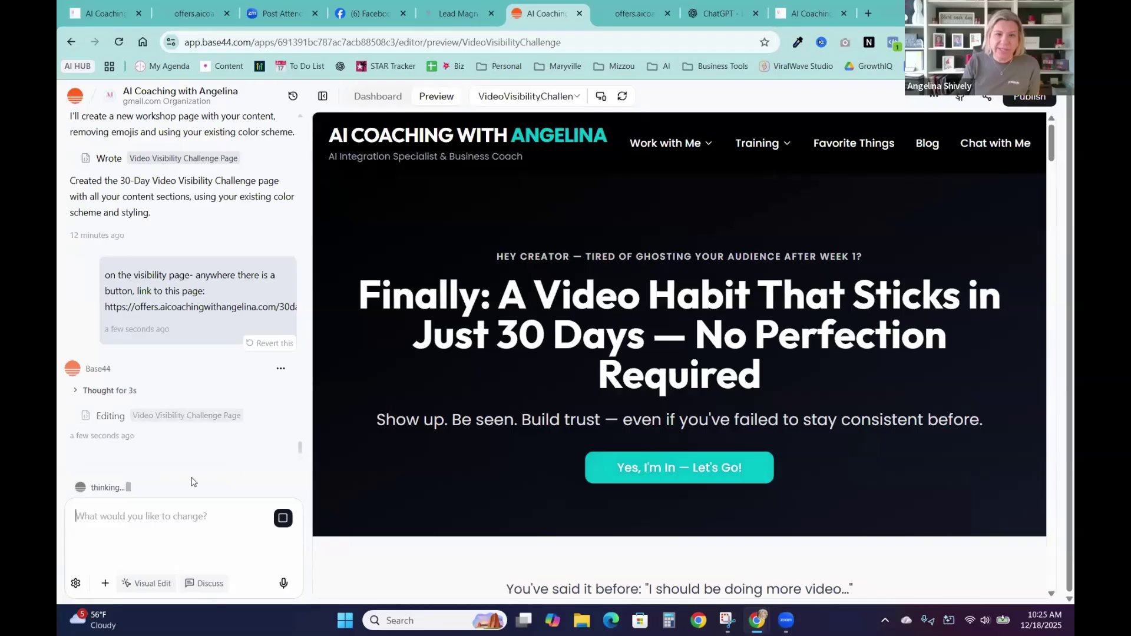
Look over the challenge page preview and open the app's code file list to view its pages.
{"action": "scroll", "coordinate": [620, 451], "scroll_direction": "down", "scroll_amount": 10}
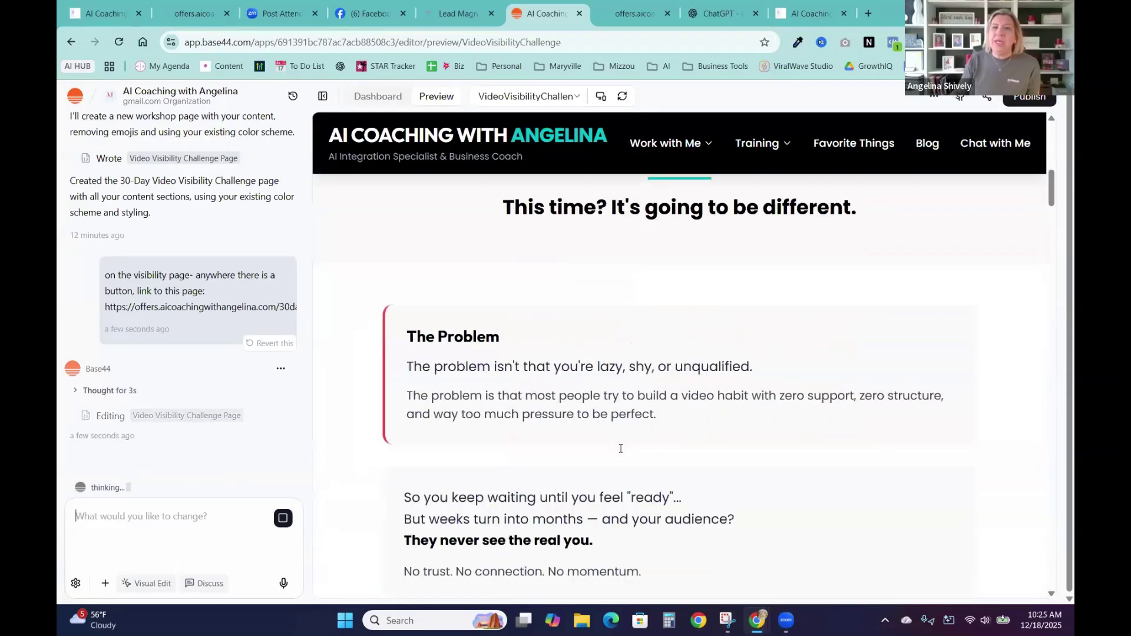
{"action": "scroll", "coordinate": [621, 448], "scroll_direction": "down", "scroll_amount": 5}
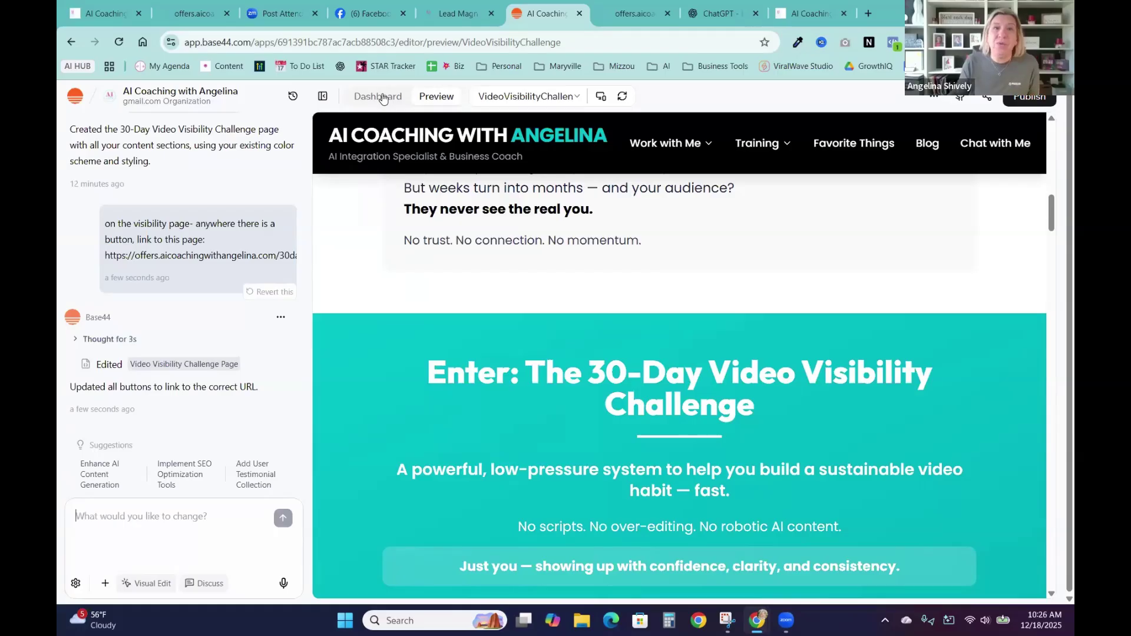
{"action": "left_click", "coordinate": [374, 101]}
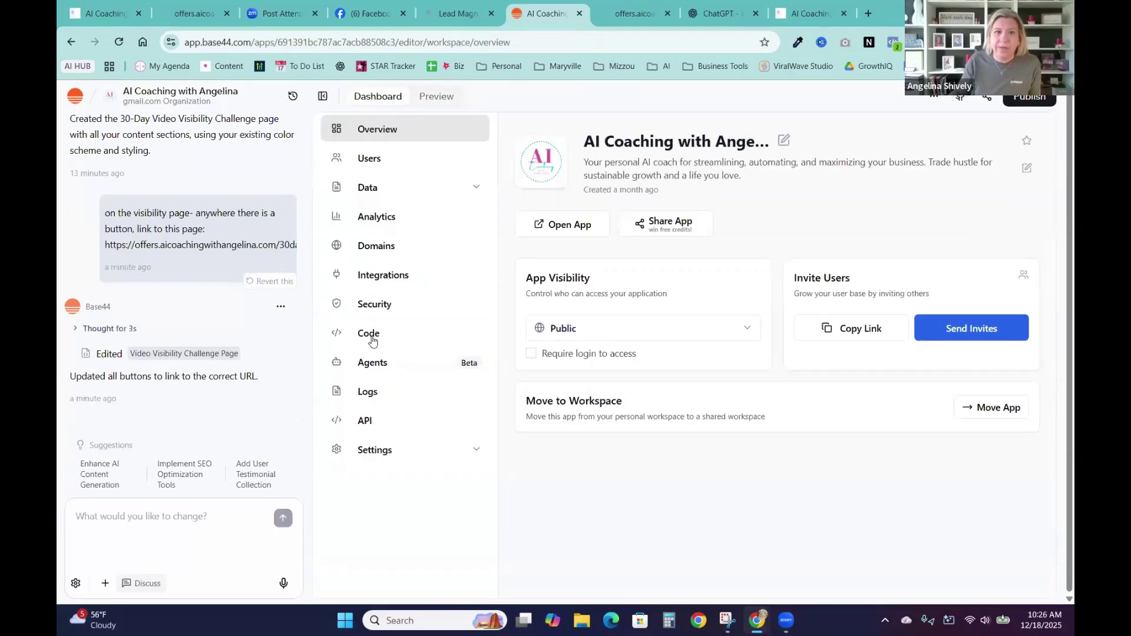
{"action": "left_click", "coordinate": [373, 338]}
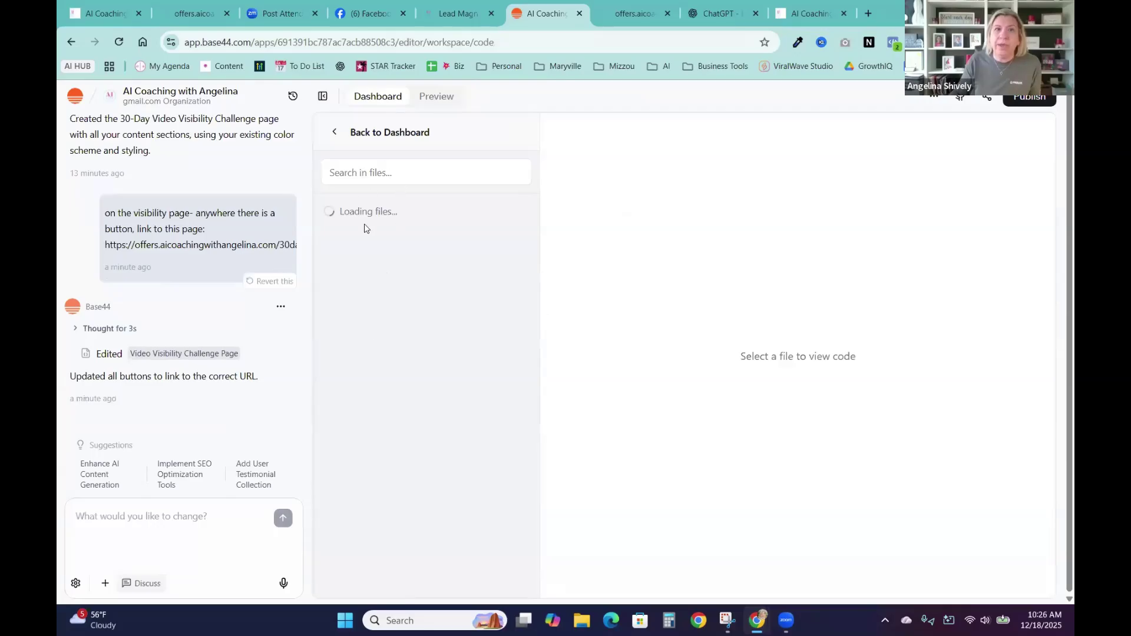
{"action": "left_click", "coordinate": [369, 212]}
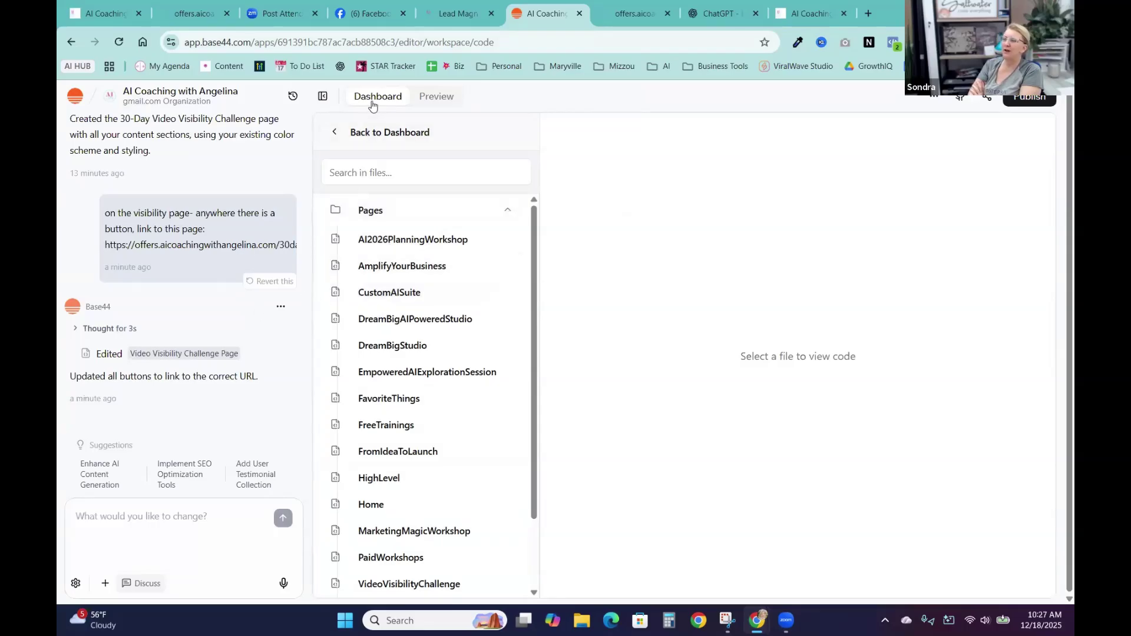
Capture the red "Doors close Dec 28 at midnight" box in the page preview as a screenshot and attach it to the chat.
{"action": "left_click", "coordinate": [434, 99]}
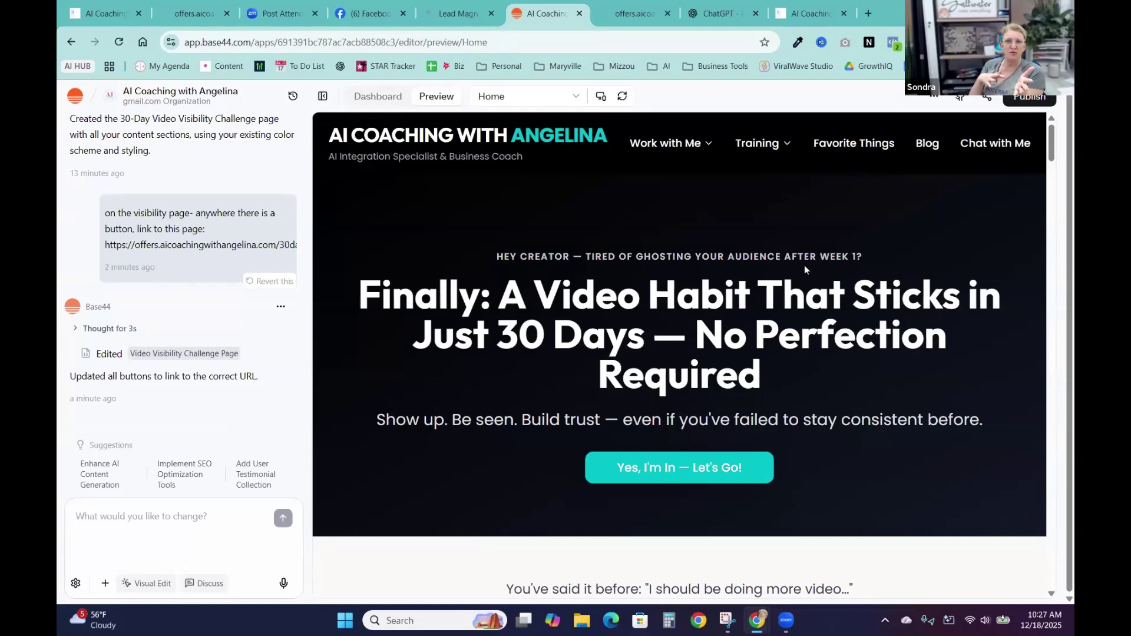
{"action": "scroll", "coordinate": [769, 315], "scroll_direction": "down", "scroll_amount": 10}
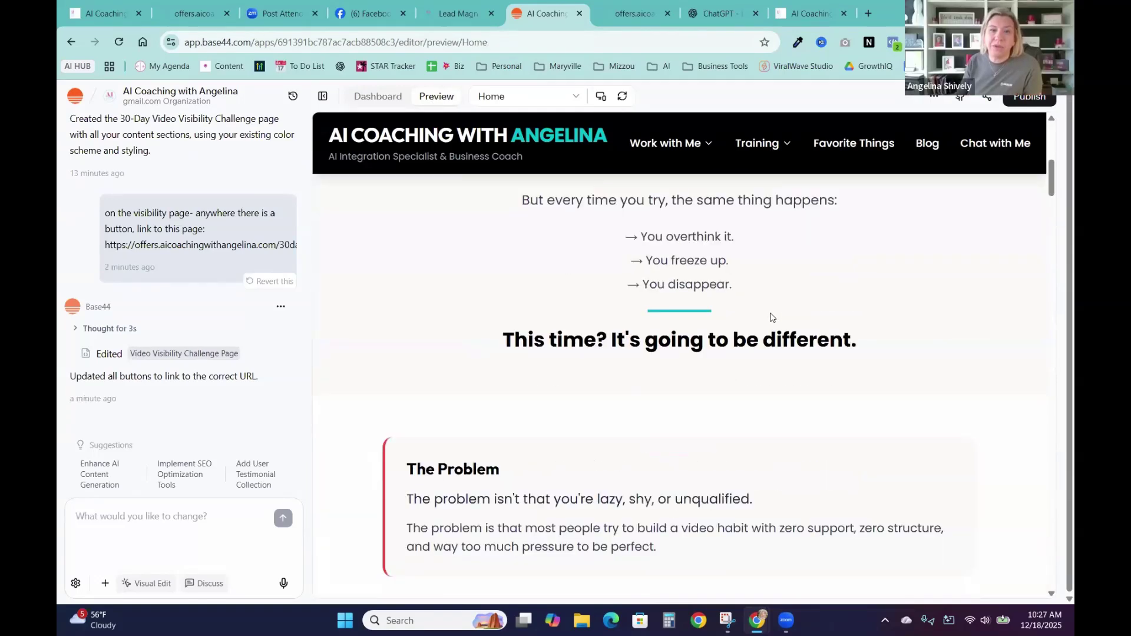
{"action": "scroll", "coordinate": [769, 317], "scroll_direction": "down", "scroll_amount": 10}
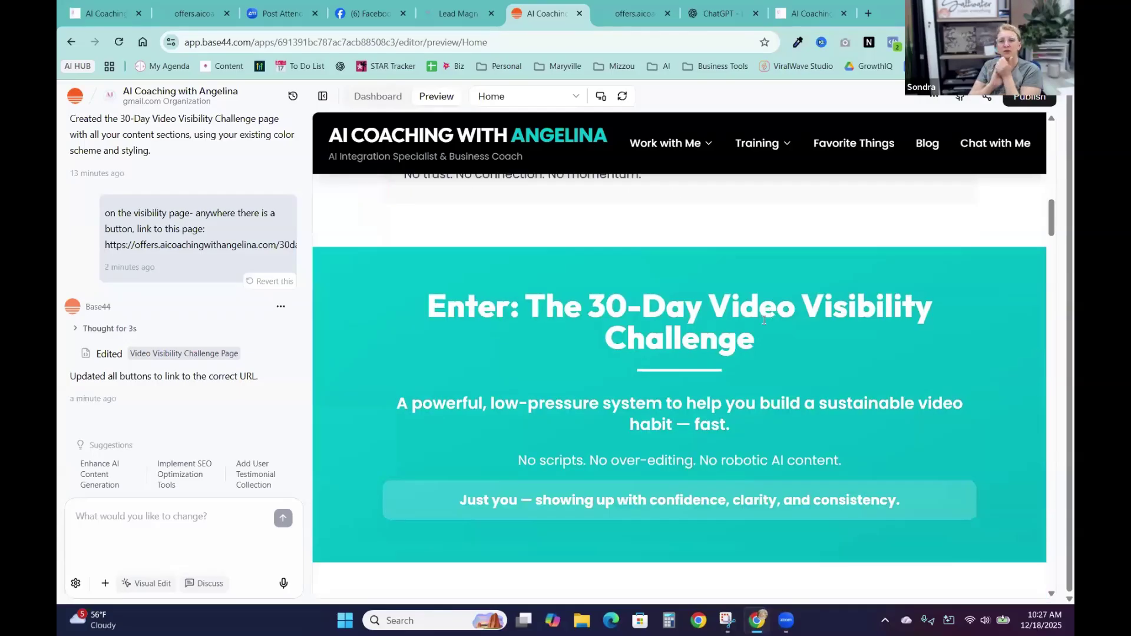
{"action": "scroll", "coordinate": [763, 326], "scroll_direction": "down", "scroll_amount": 8}
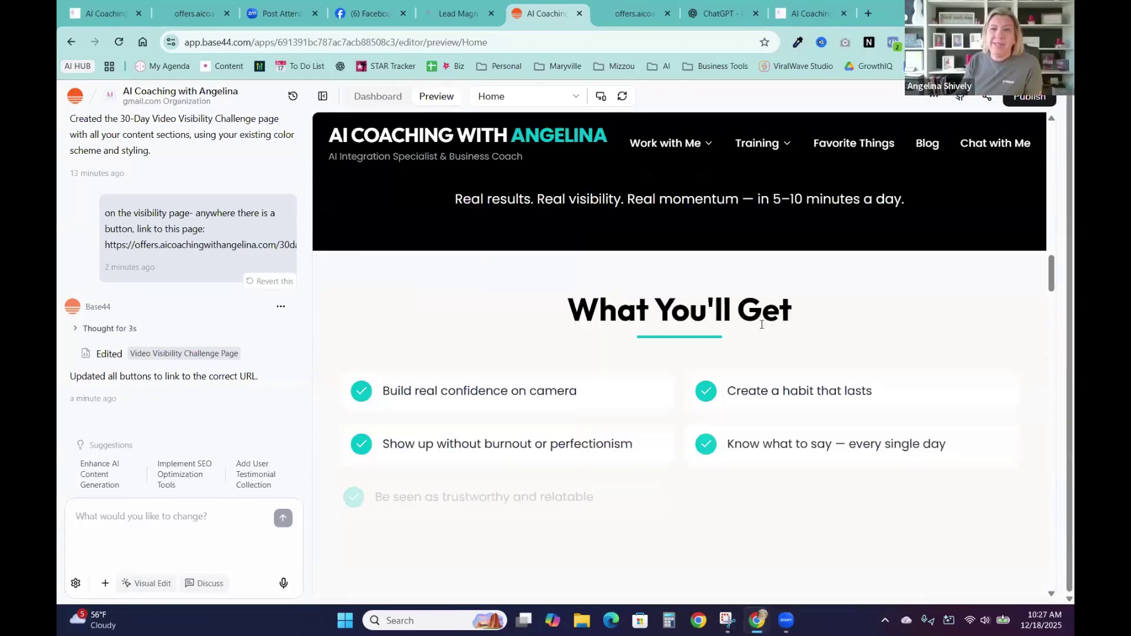
{"action": "scroll", "coordinate": [764, 329], "scroll_direction": "down", "scroll_amount": 8}
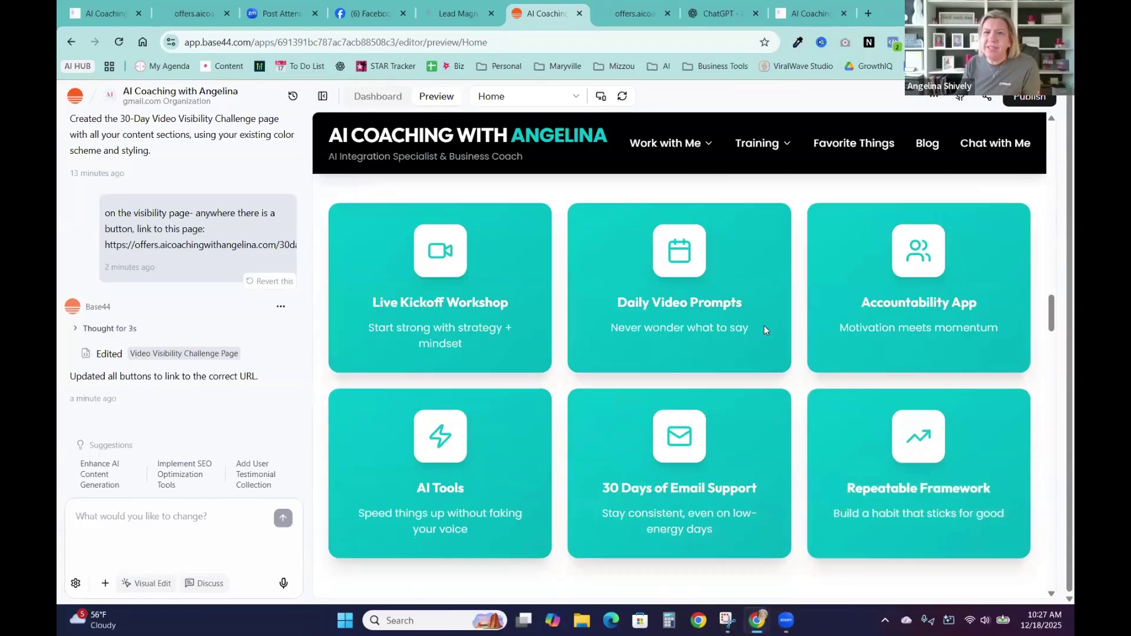
{"action": "scroll", "coordinate": [764, 338], "scroll_direction": "down", "scroll_amount": 4}
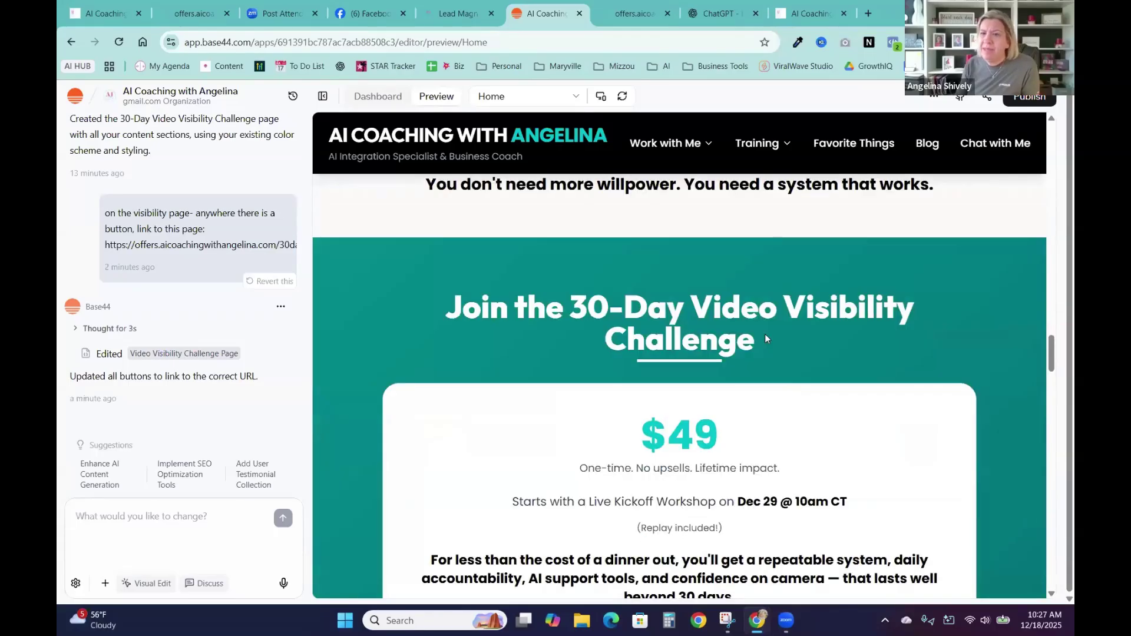
{"action": "scroll", "coordinate": [765, 337], "scroll_direction": "down", "scroll_amount": 3}
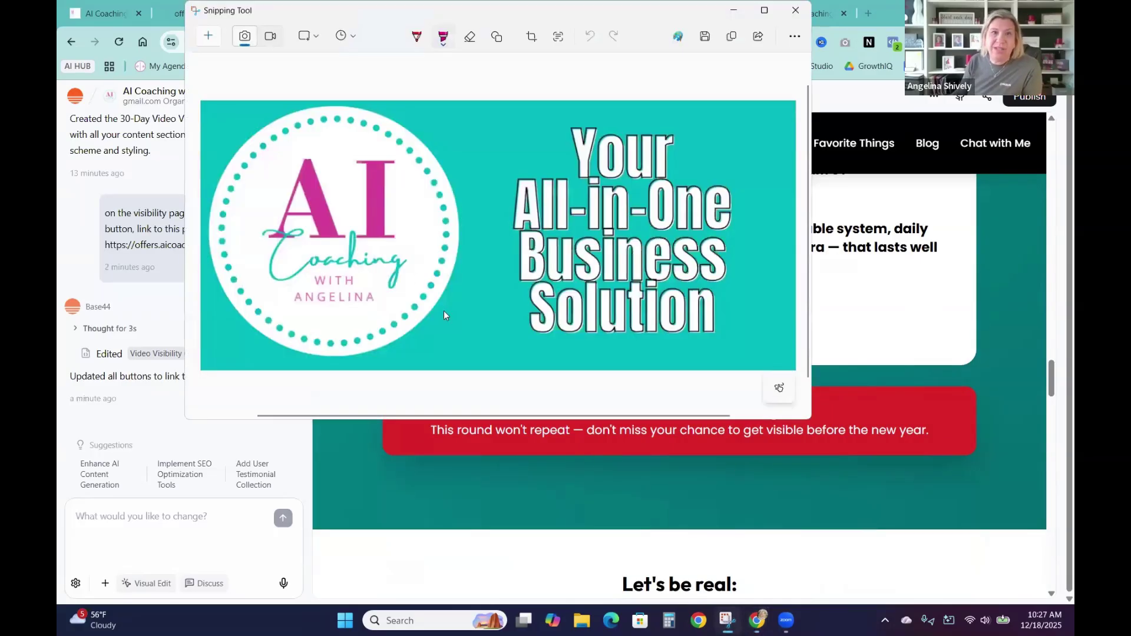
{"action": "key", "text": "super+shift+s"}
{"action": "left_click_drag", "start_coordinate": [360, 366], "coordinate": [995, 461]}
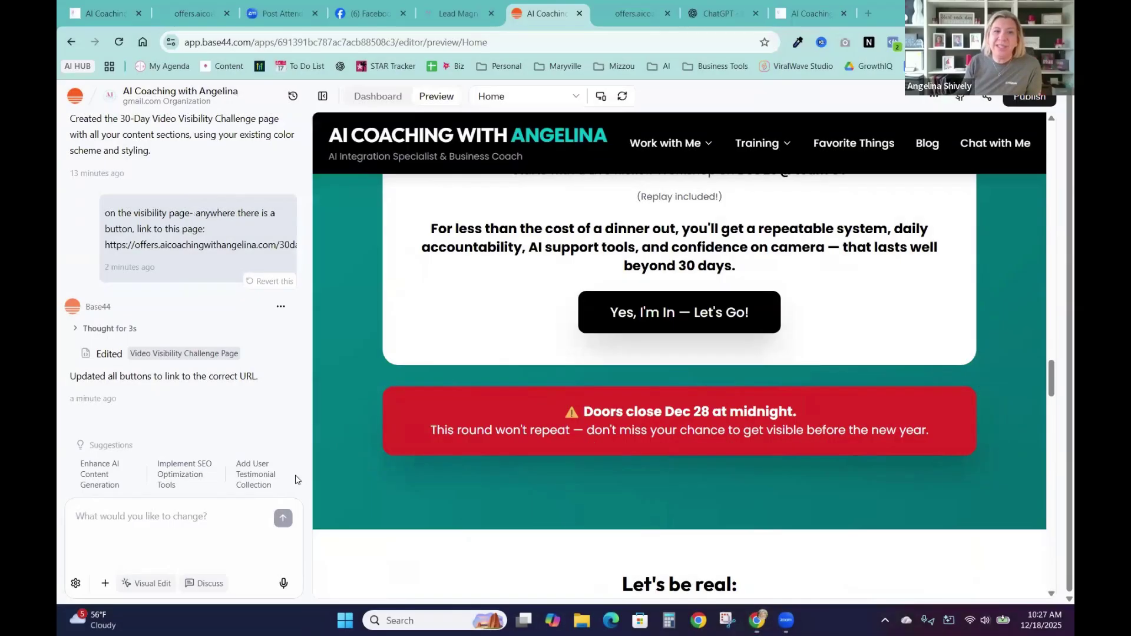
{"action": "right_click", "coordinate": [104, 520]}
{"action": "left_click", "coordinate": [137, 370]}
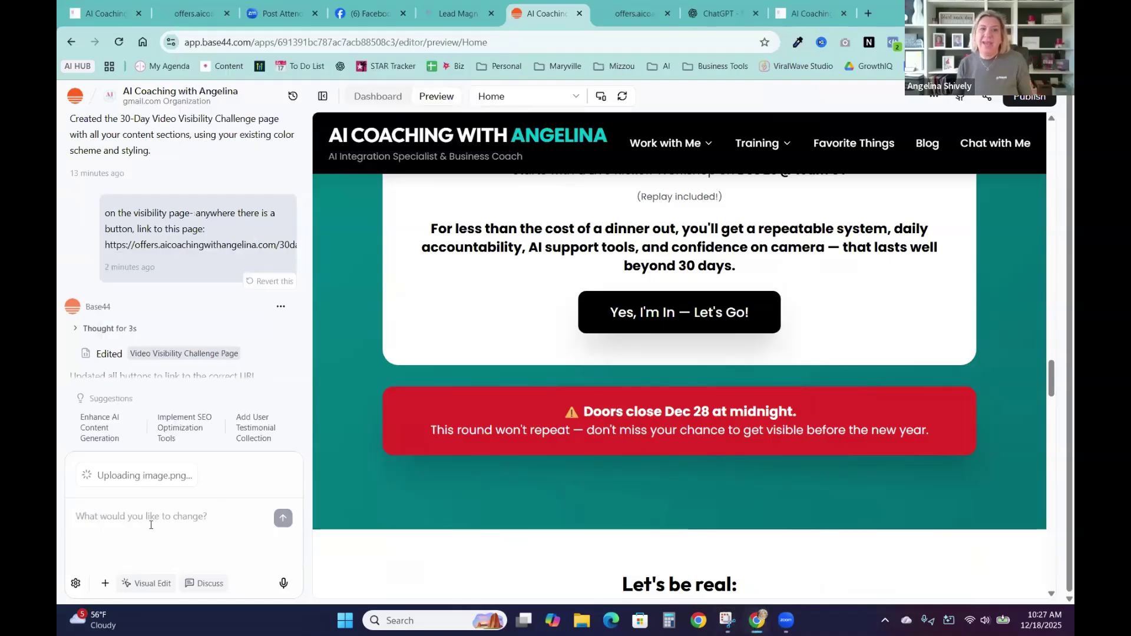
Send the chat request "can you please change this color..." with the attached screenshot.
{"action": "type", "text": "can you p"}
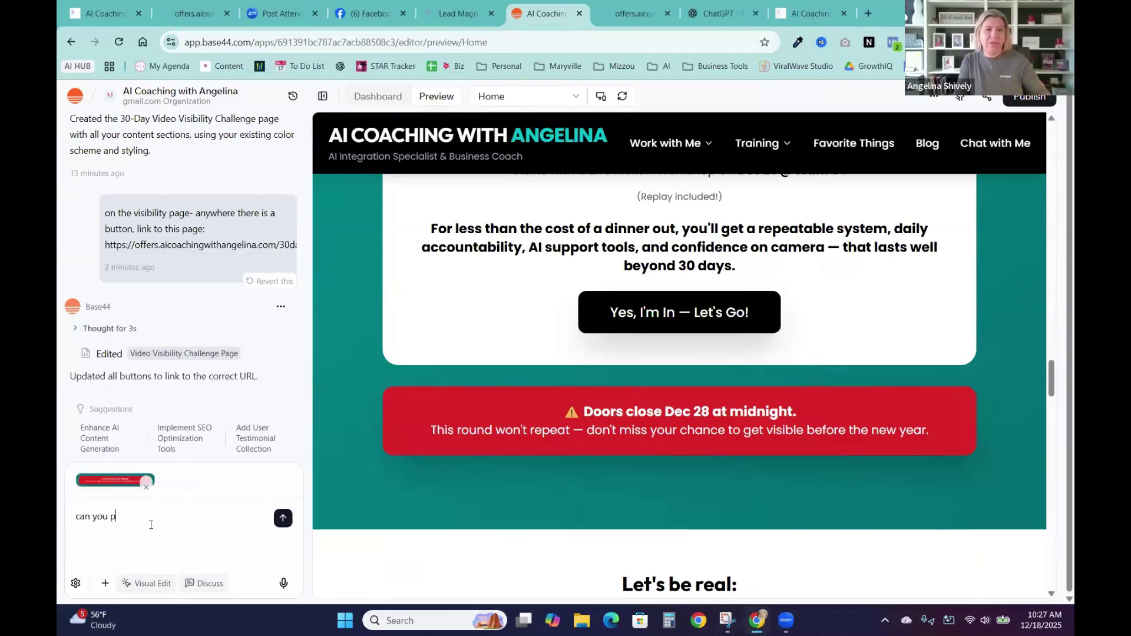
{"action": "type", "text": "lease change this"}
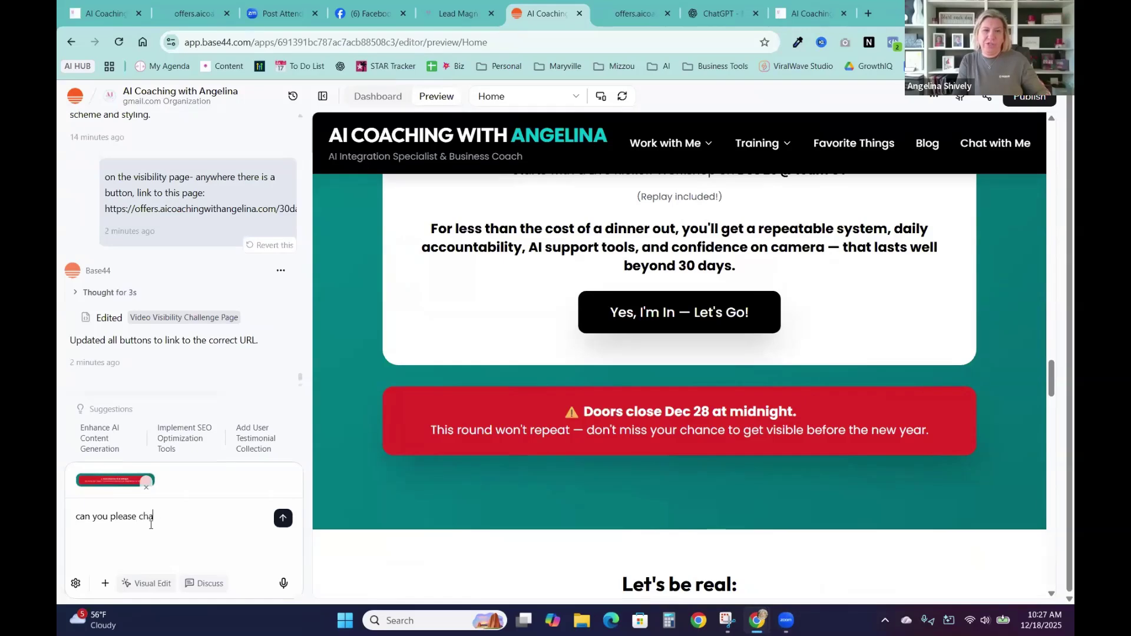
{"action": "type", "text": " color.."}
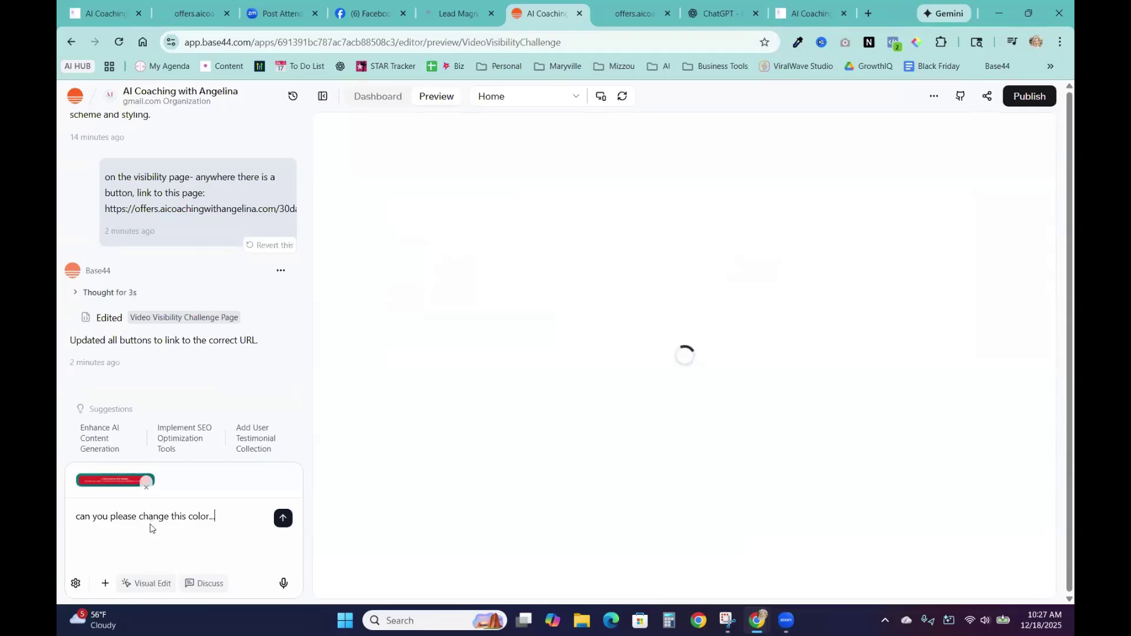
{"action": "key", "text": "Return"}
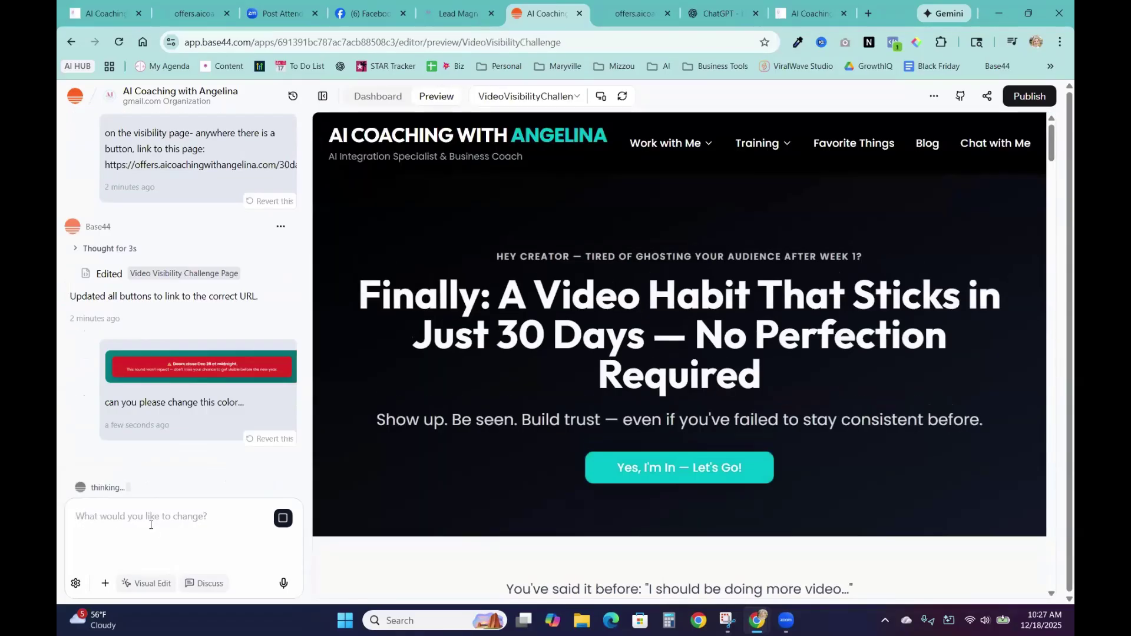
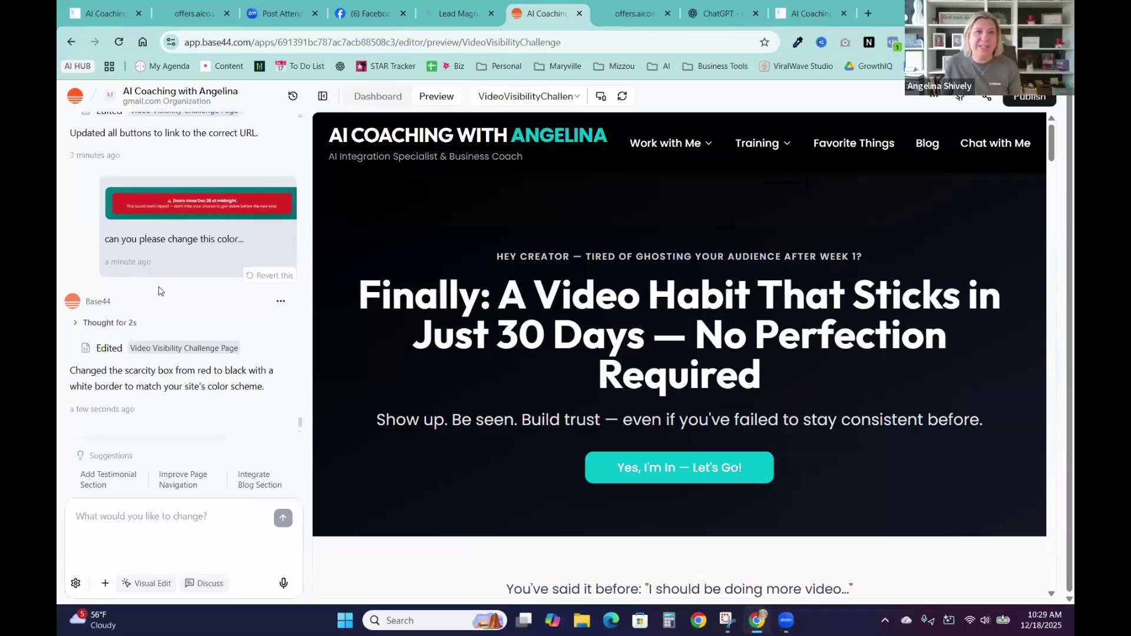
Check the Base44 account's monthly credit usage and close the account overview.
{"action": "left_click", "coordinate": [74, 100]}
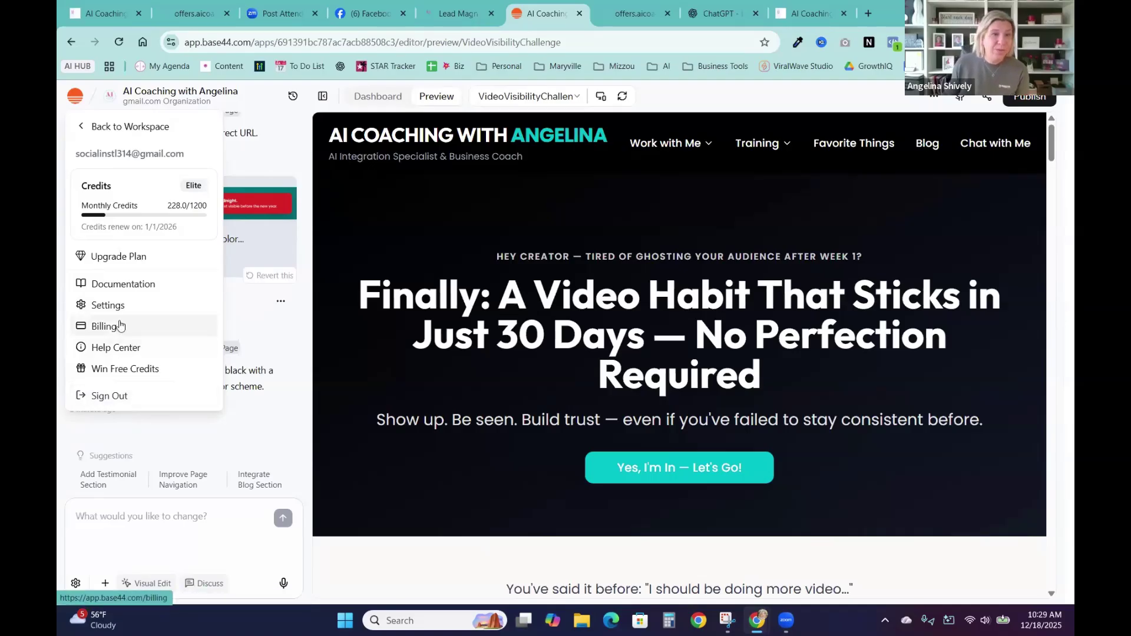
{"action": "left_click", "coordinate": [693, 100]}
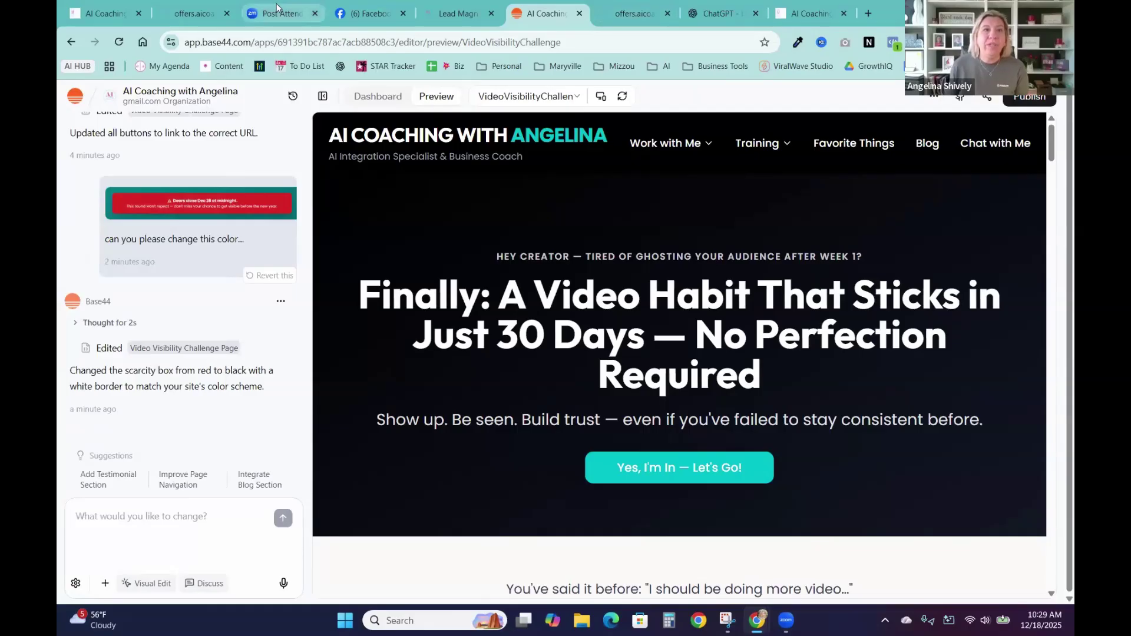
Switch to the Build-A-Thon site's Vibe Coding Tool page and copy its web address.
{"action": "left_click", "coordinate": [449, 19]}
{"action": "left_click", "coordinate": [332, 41]}
{"action": "right_click", "coordinate": [339, 46]}
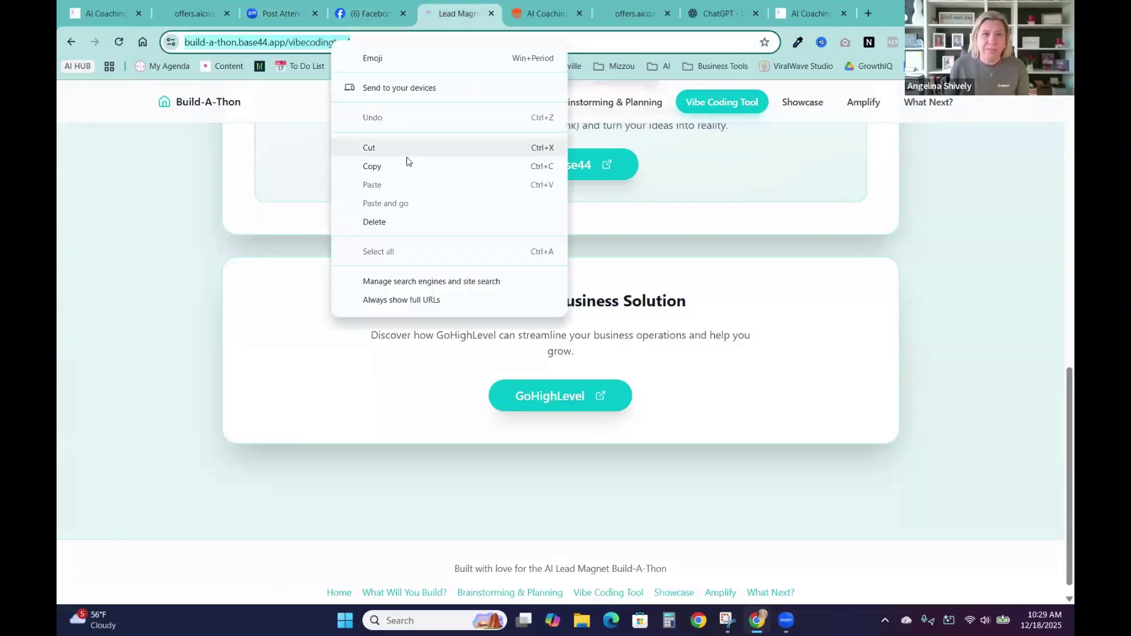
{"action": "left_click", "coordinate": [401, 171]}
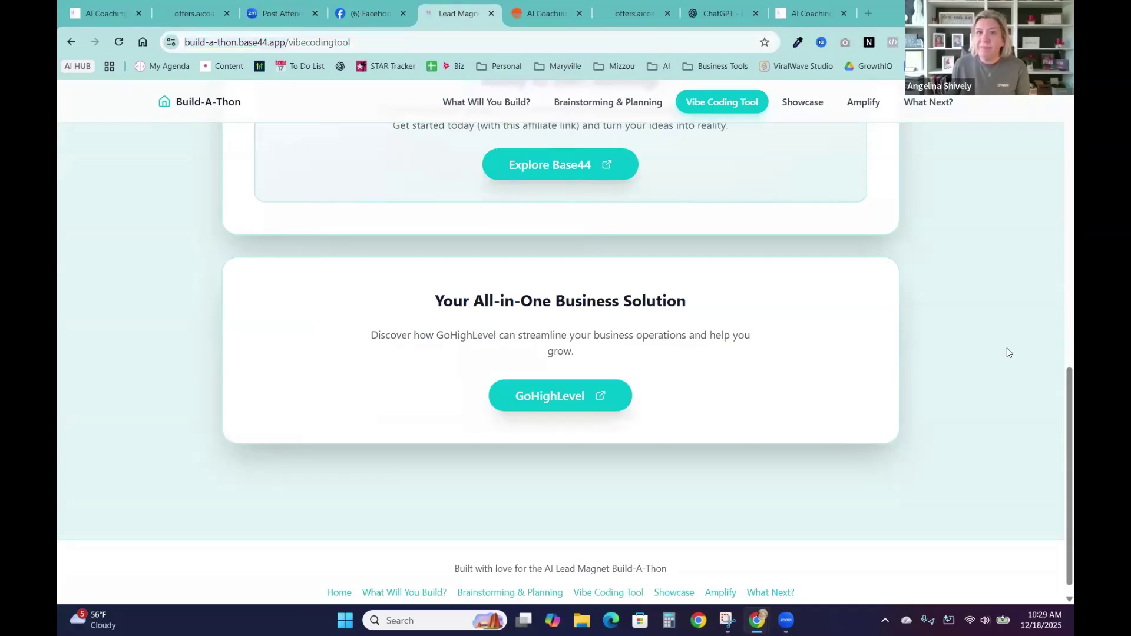
{"action": "mouse_move", "coordinate": [785, 619]}
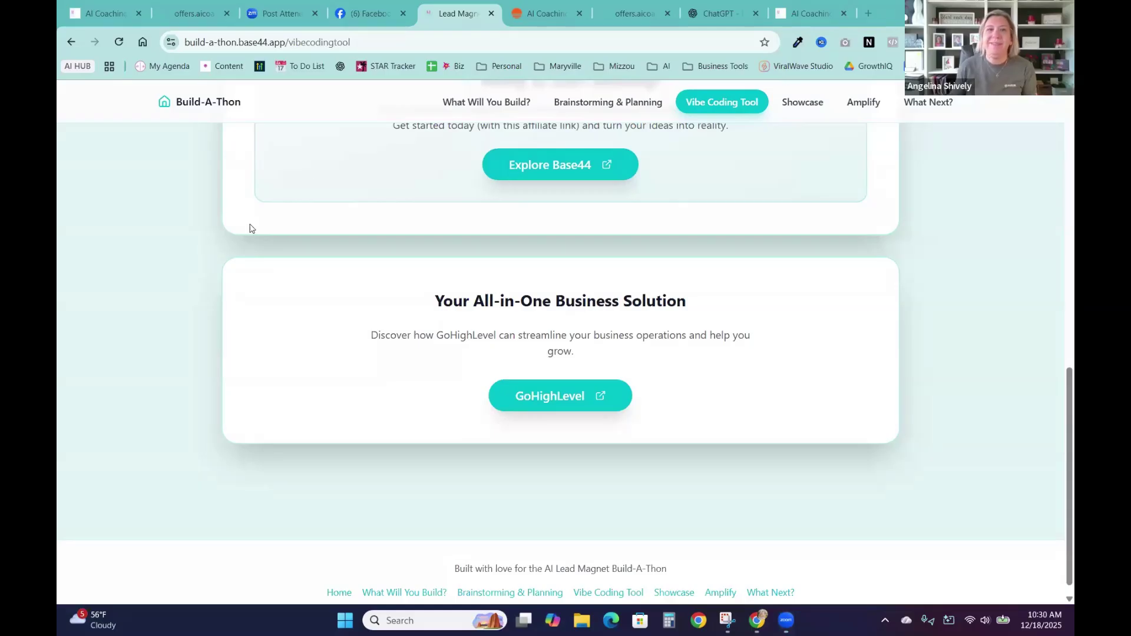
Open the Build-A-Thon home page and view its welcome section.
{"action": "left_click", "coordinate": [196, 102]}
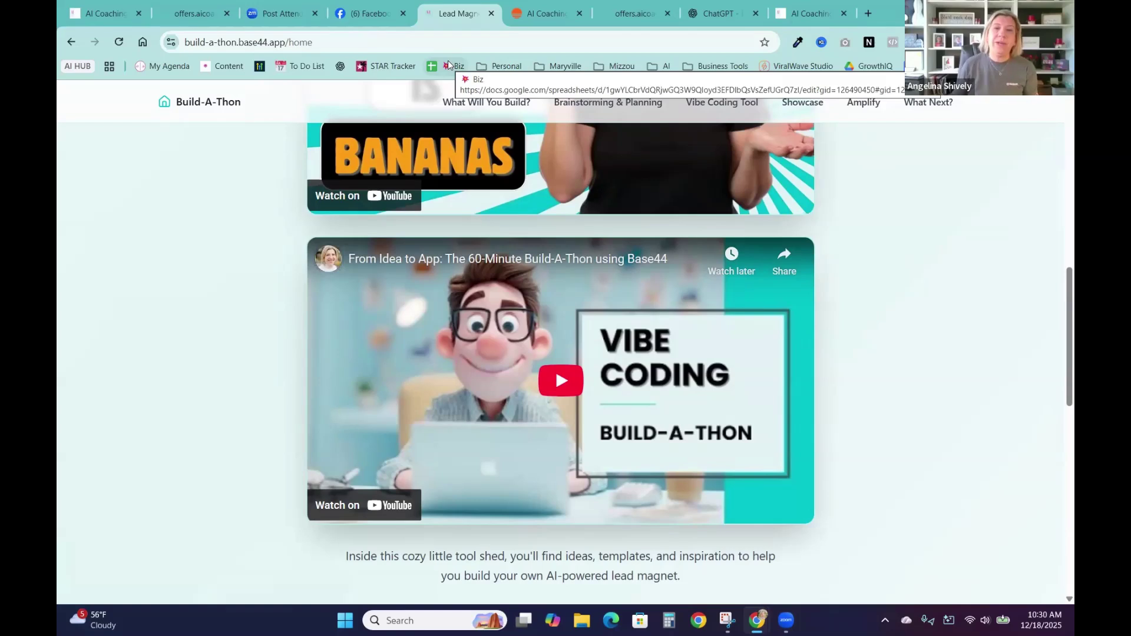
{"action": "scroll", "coordinate": [766, 165], "scroll_direction": "up", "scroll_amount": 10}
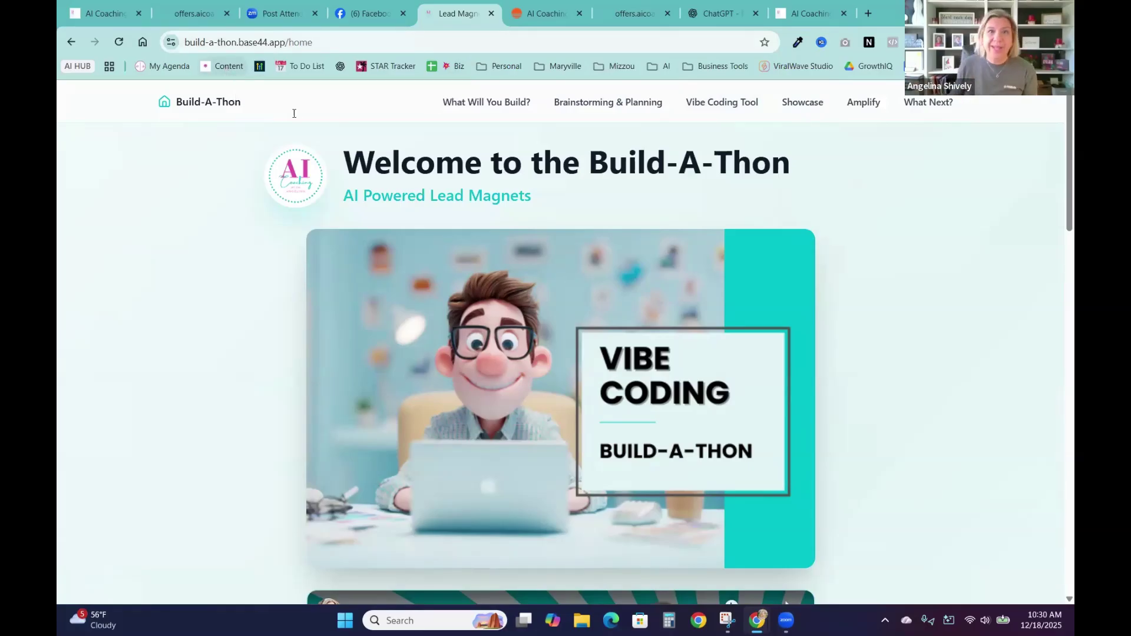
Look through the tutorial videos on the Build-A-Thon home page and open the What Will You Build? page.
{"action": "scroll", "coordinate": [589, 374], "scroll_direction": "down", "scroll_amount": 4}
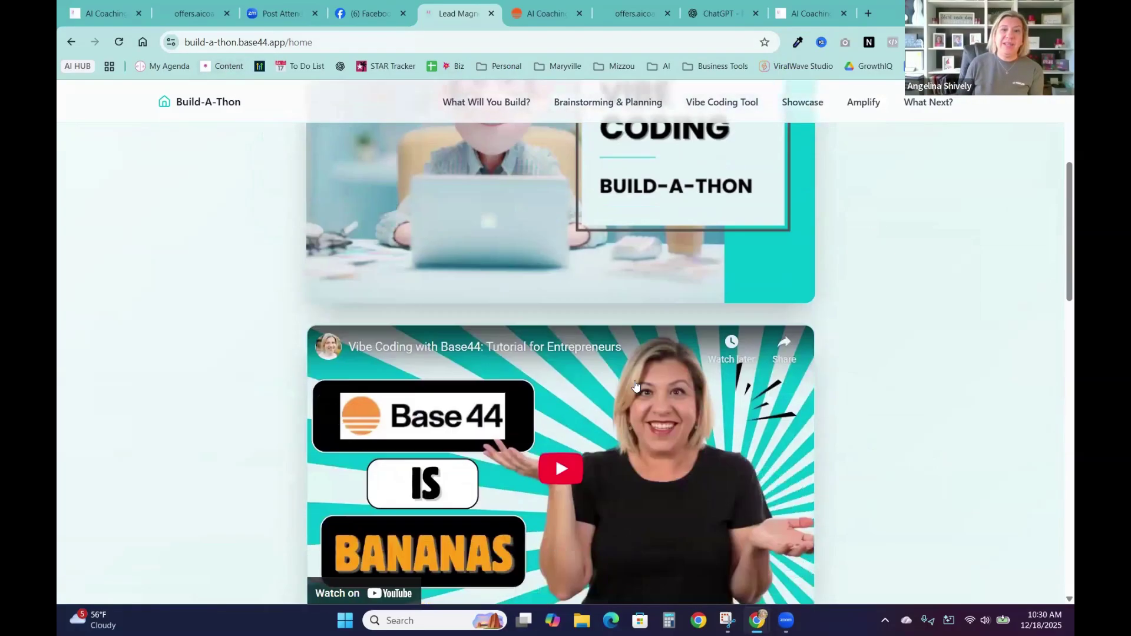
{"action": "scroll", "coordinate": [631, 391], "scroll_direction": "down", "scroll_amount": 2}
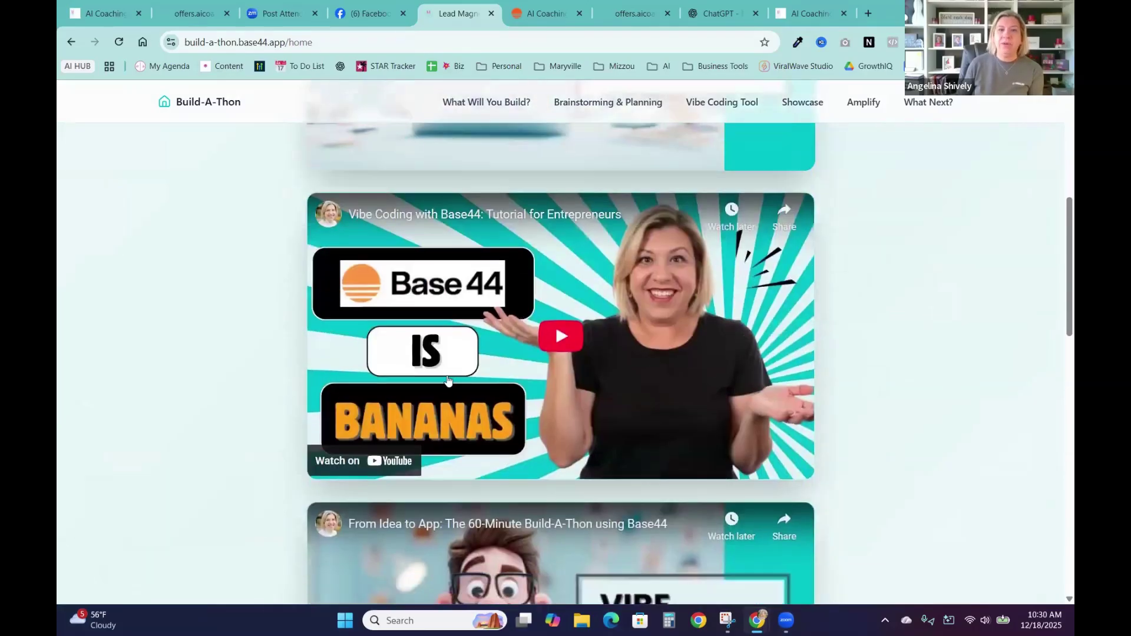
{"action": "scroll", "coordinate": [635, 412], "scroll_direction": "down", "scroll_amount": 3}
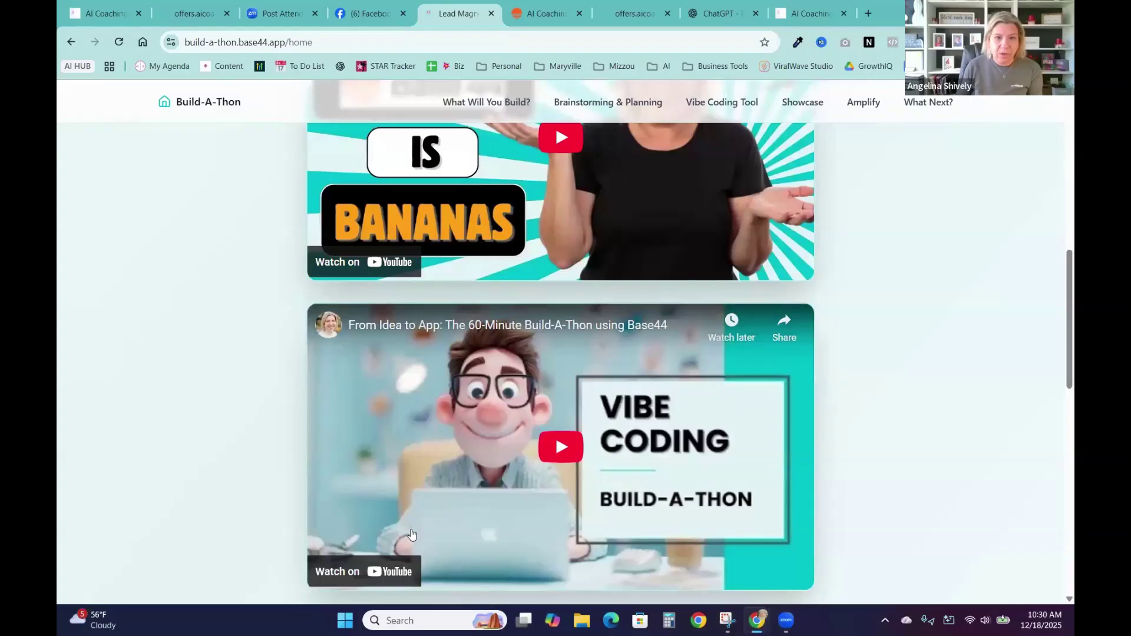
{"action": "scroll", "coordinate": [523, 517], "scroll_direction": "up", "scroll_amount": 10}
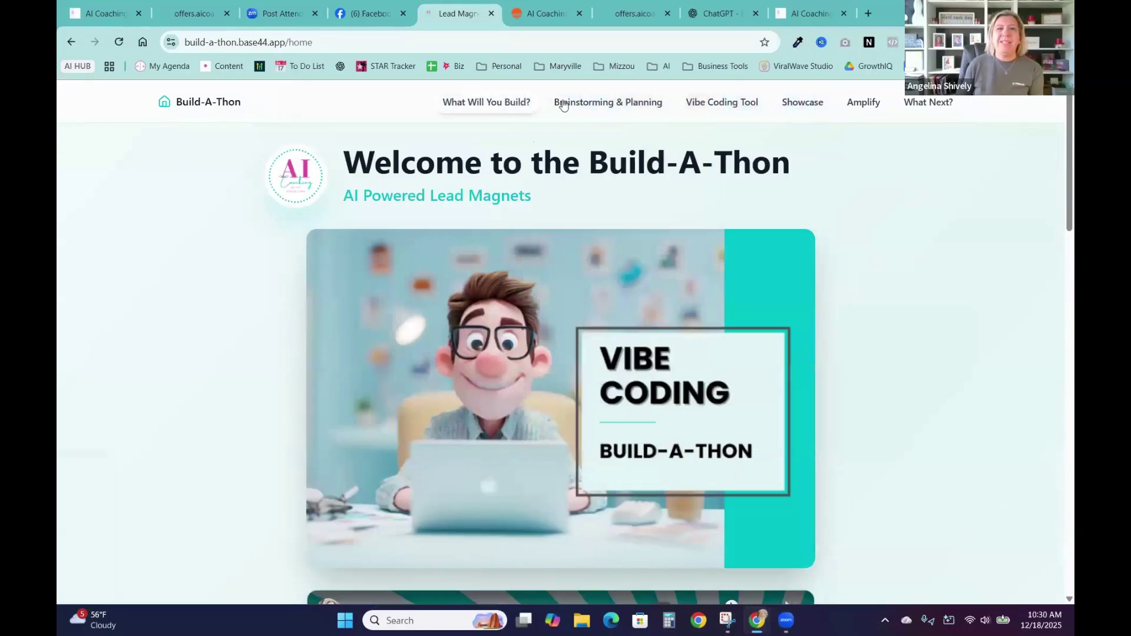
{"action": "left_click", "coordinate": [458, 105]}
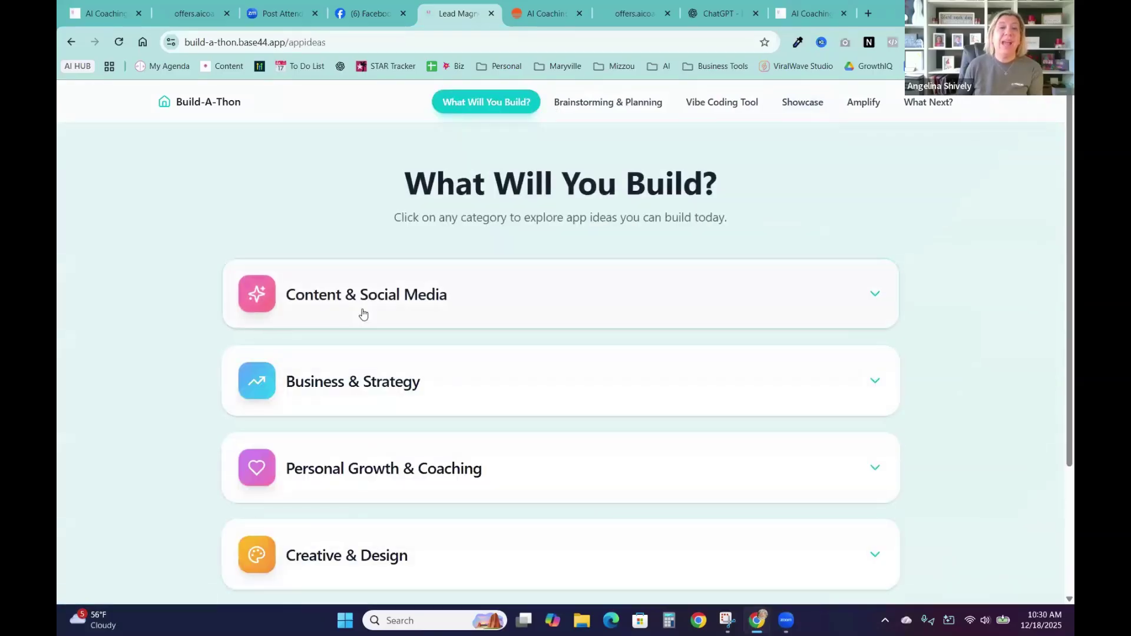
Review the Brainstorming & Planning page and launch its Idea to App Prompt Generator GPT.
{"action": "left_click", "coordinate": [620, 105]}
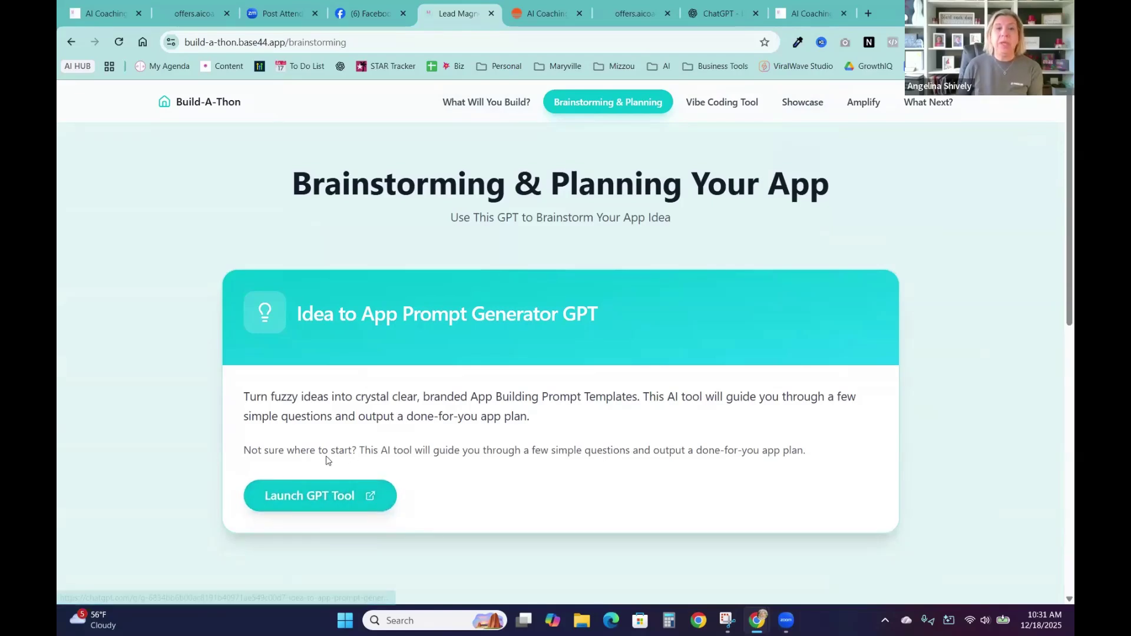
{"action": "scroll", "coordinate": [328, 447], "scroll_direction": "down", "scroll_amount": 2}
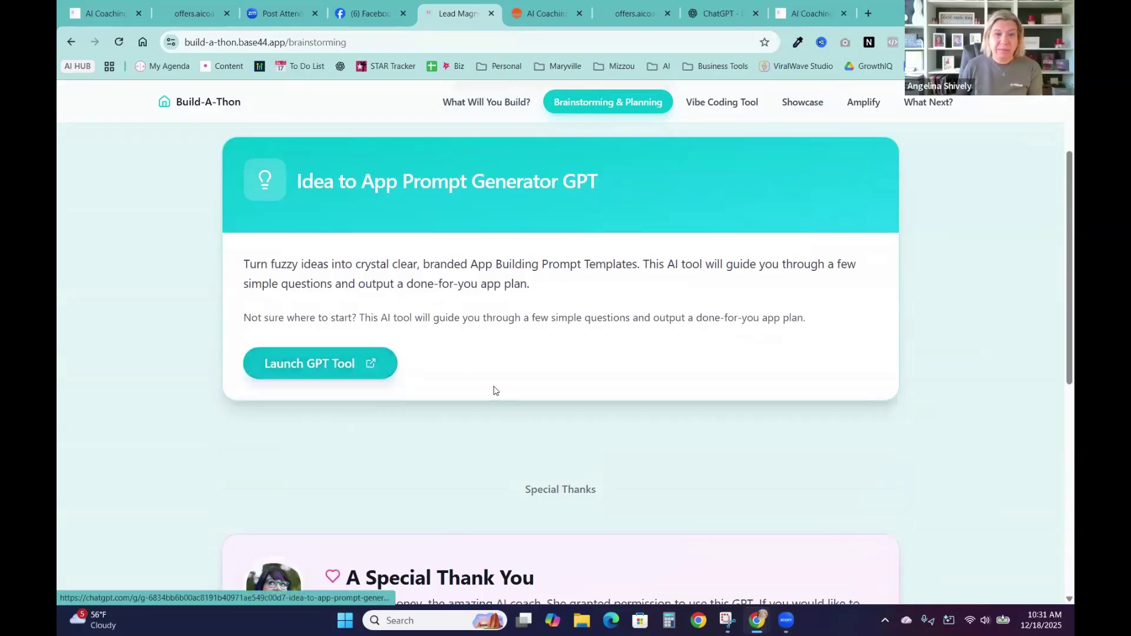
{"action": "scroll", "coordinate": [293, 530], "scroll_direction": "down", "scroll_amount": 1}
{"action": "scroll", "coordinate": [426, 442], "scroll_direction": "down", "scroll_amount": 2}
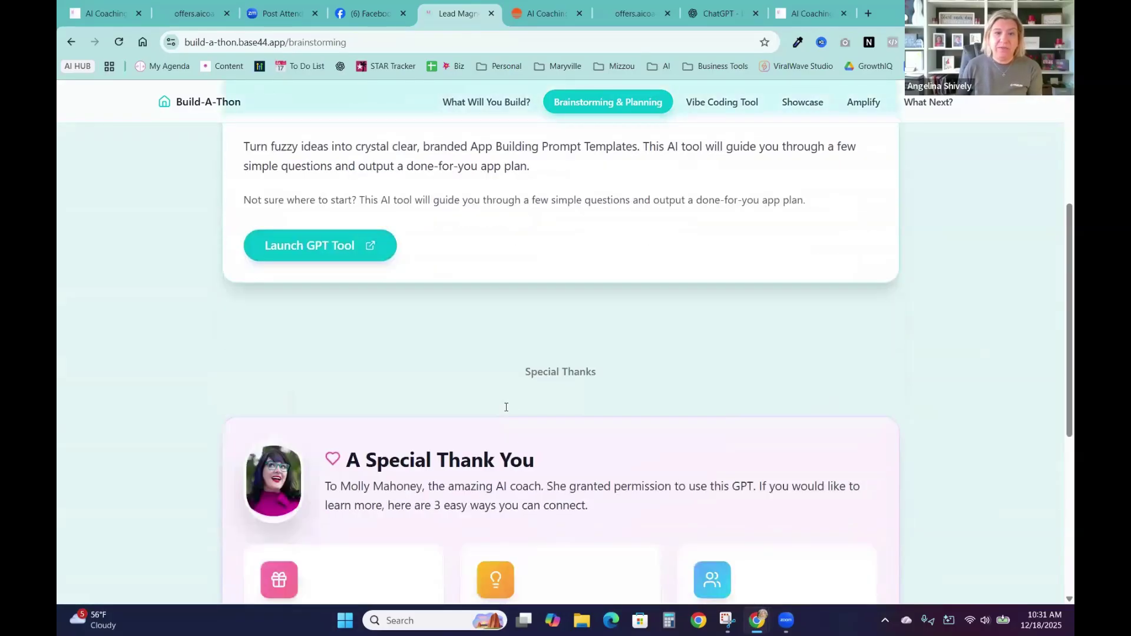
{"action": "scroll", "coordinate": [361, 323], "scroll_direction": "up", "scroll_amount": 2}
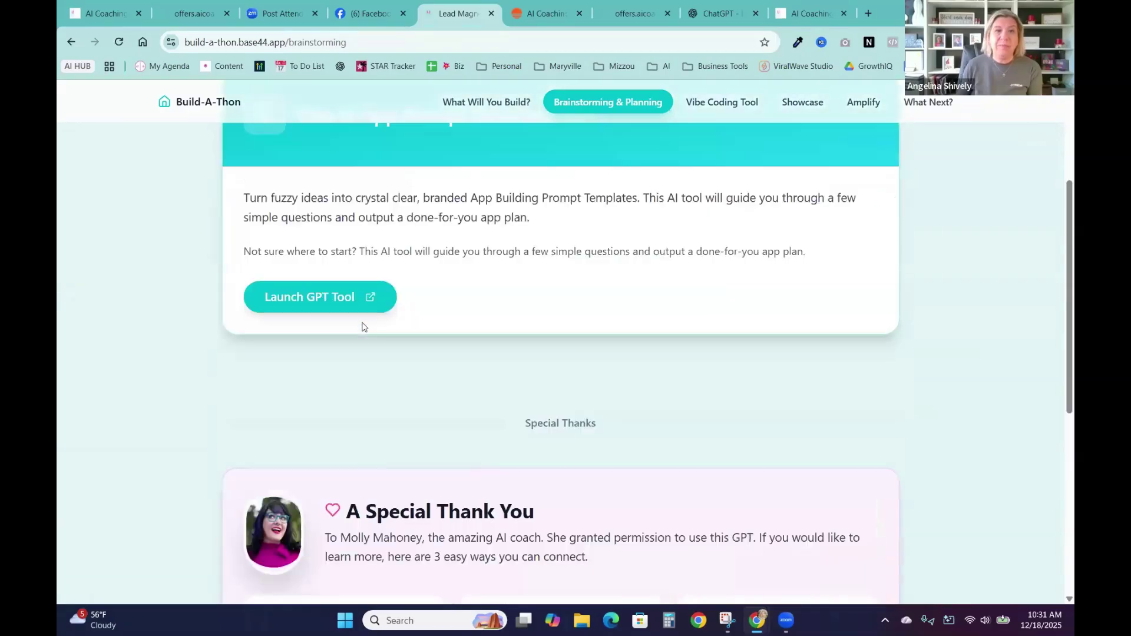
{"action": "left_click", "coordinate": [317, 301]}
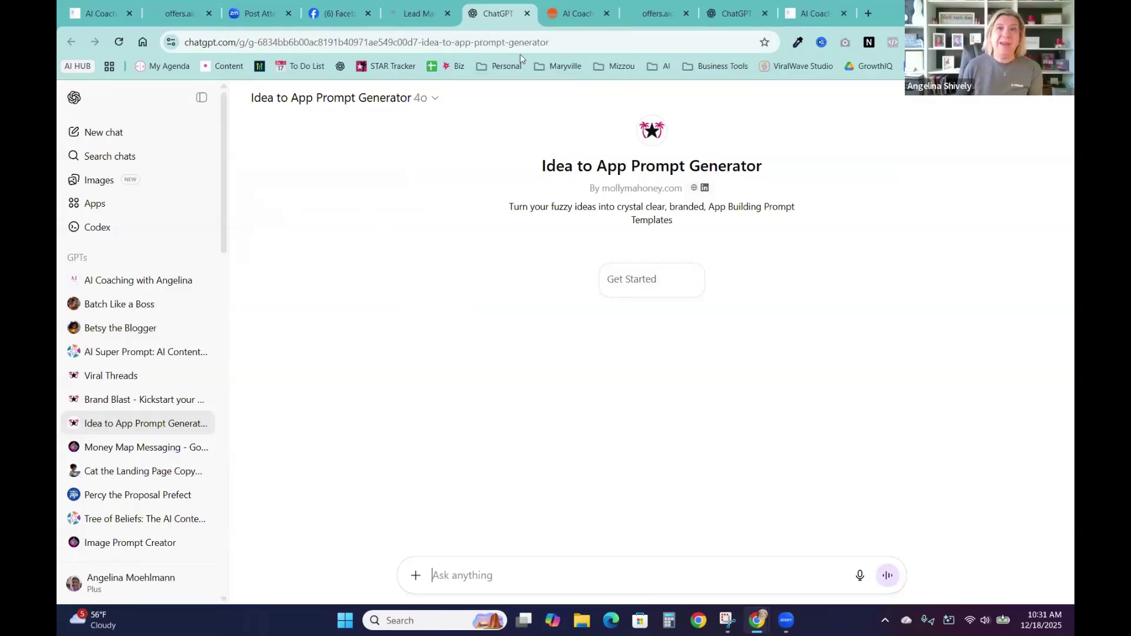
{"action": "mouse_move", "coordinate": [553, 19]}
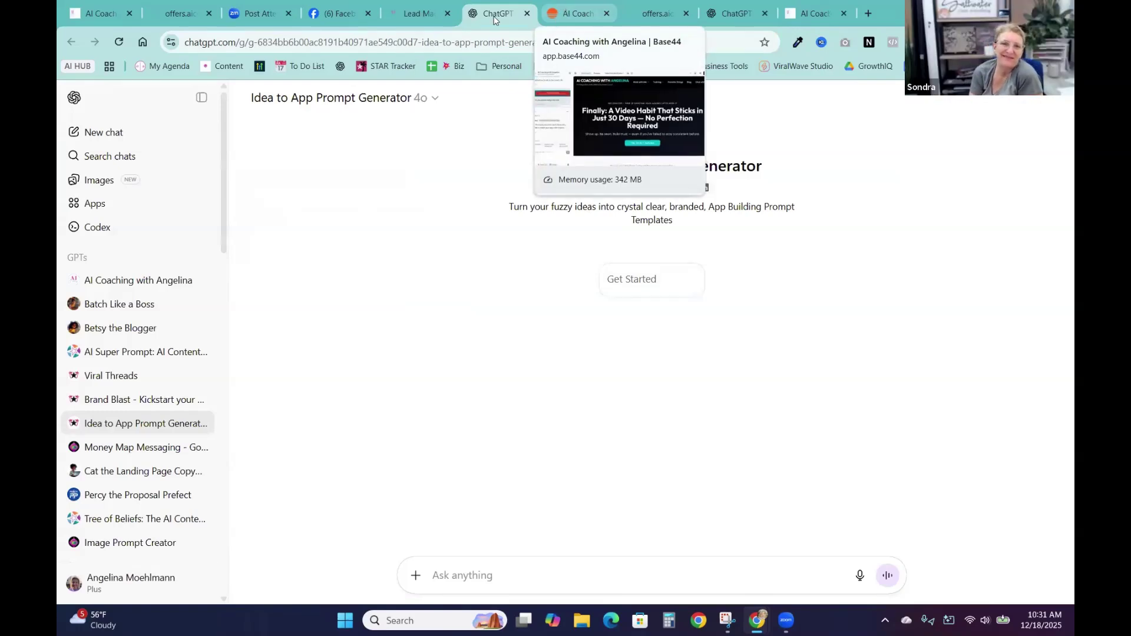
Return to the Build-A-Thon site and view its Vibe Coding Tool and Showcase pages.
{"action": "left_click", "coordinate": [416, 14]}
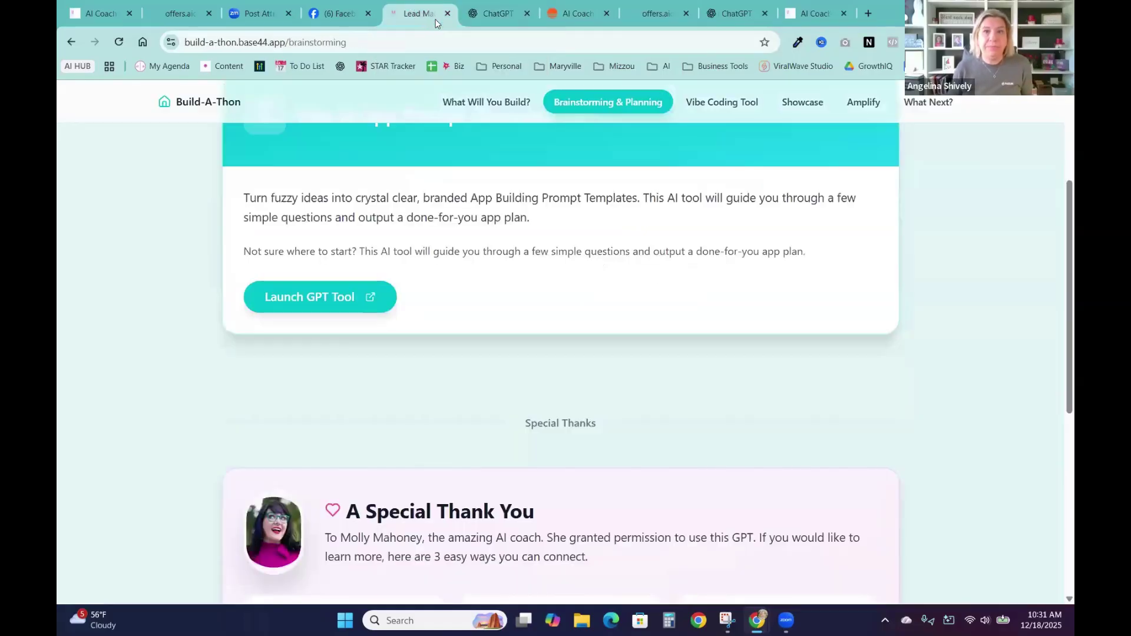
{"action": "left_click", "coordinate": [720, 101]}
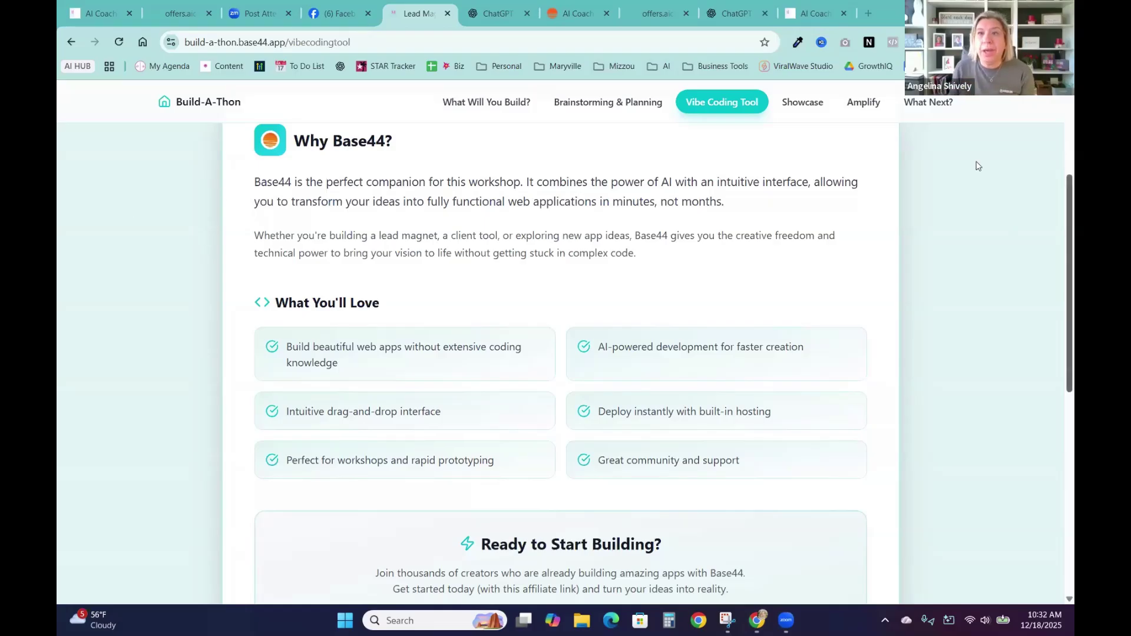
{"action": "left_click", "coordinate": [796, 104]}
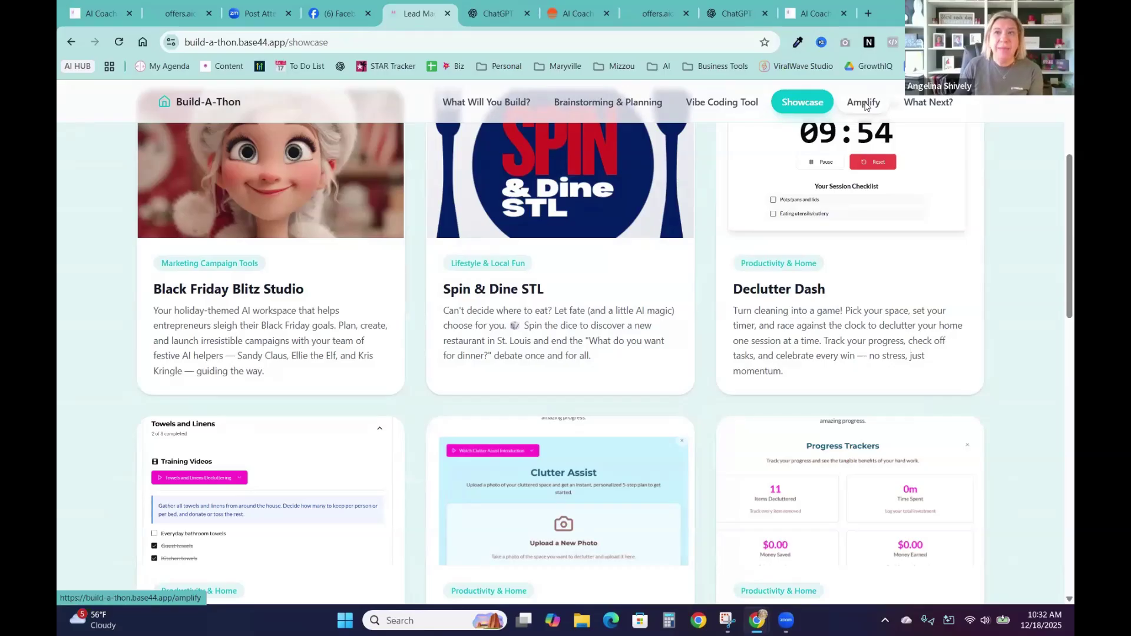
Review the Amplify Coaching & Mastermind Group page from its introduction to the monthly benefits, and return to the Build-A-Thon home page.
{"action": "left_click", "coordinate": [864, 105]}
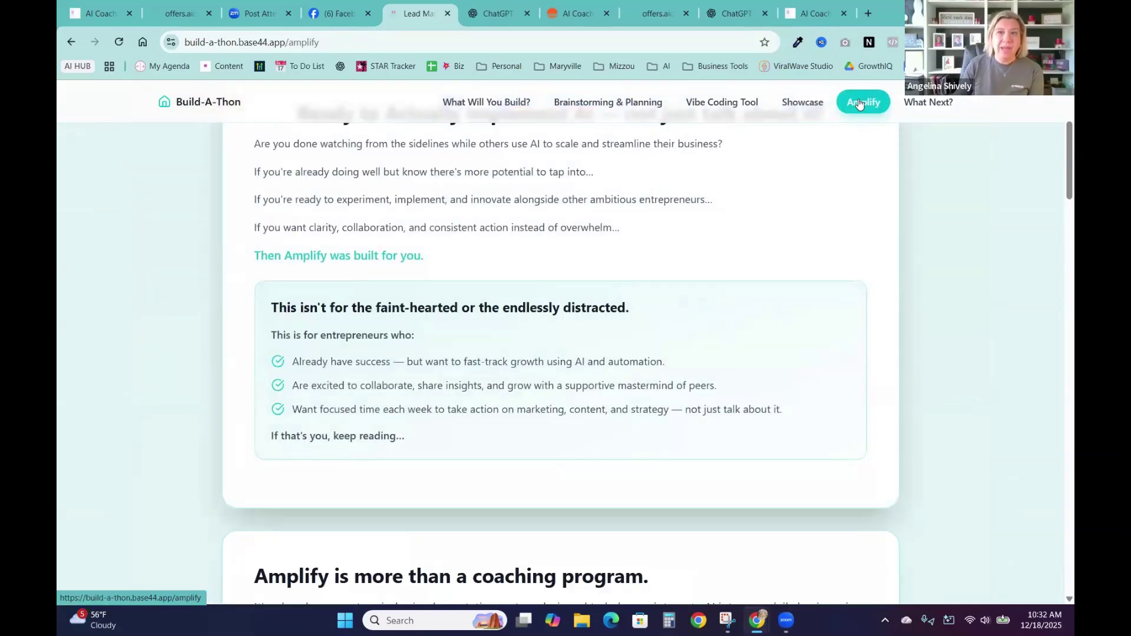
{"action": "scroll", "coordinate": [850, 311], "scroll_direction": "up", "scroll_amount": 3}
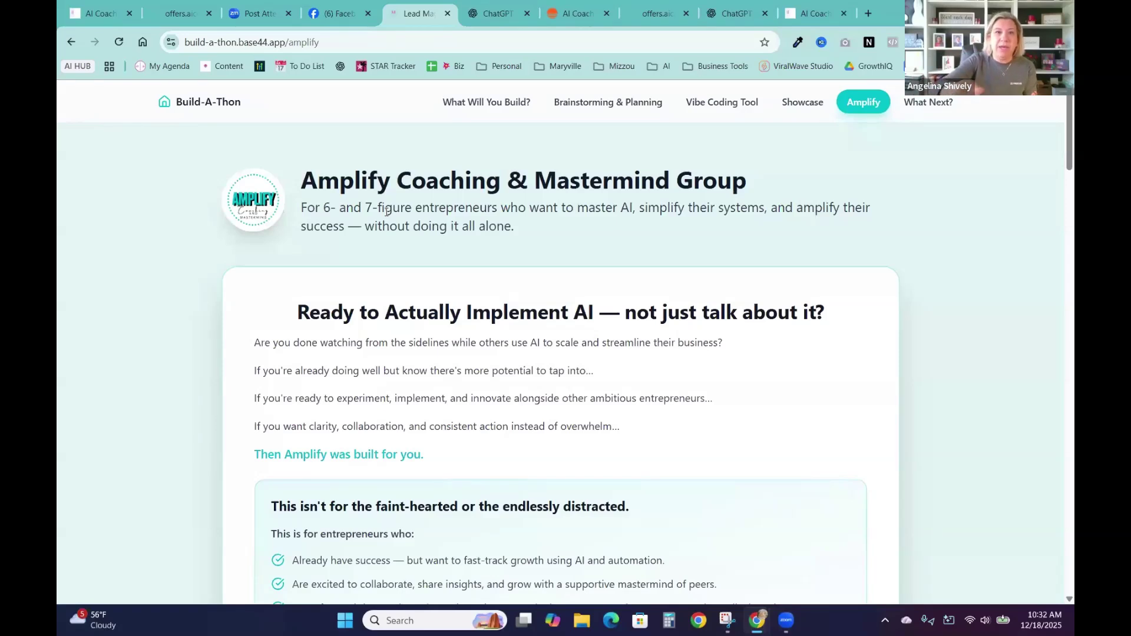
{"action": "scroll", "coordinate": [189, 435], "scroll_direction": "down", "scroll_amount": 3}
{"action": "scroll", "coordinate": [806, 345], "scroll_direction": "down", "scroll_amount": 8}
{"action": "scroll", "coordinate": [805, 343], "scroll_direction": "down", "scroll_amount": 10}
{"action": "scroll", "coordinate": [750, 352], "scroll_direction": "up", "scroll_amount": 9}
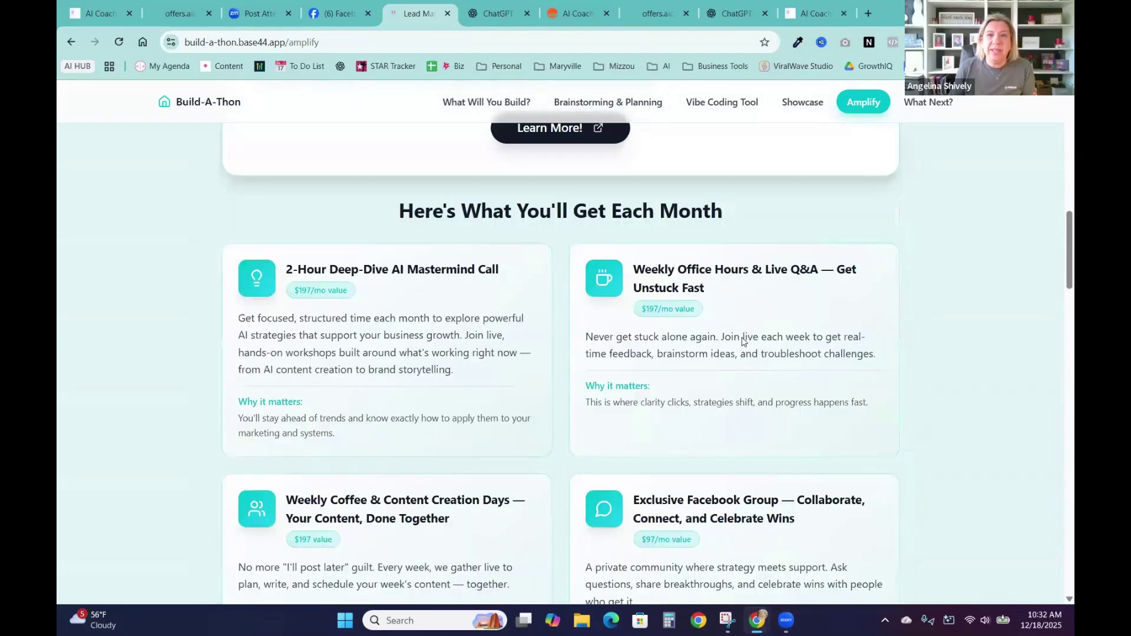
{"action": "scroll", "coordinate": [759, 344], "scroll_direction": "up", "scroll_amount": 4}
{"action": "scroll", "coordinate": [678, 330], "scroll_direction": "up", "scroll_amount": 4}
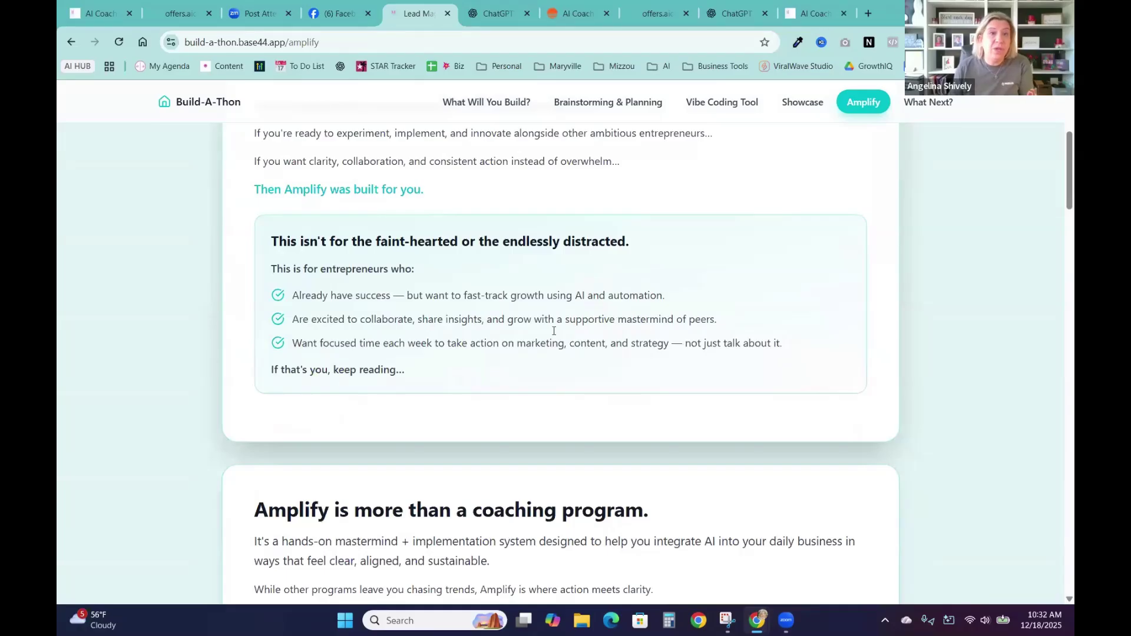
{"action": "scroll", "coordinate": [553, 331], "scroll_direction": "up", "scroll_amount": 3}
{"action": "scroll", "coordinate": [784, 333], "scroll_direction": "up", "scroll_amount": 1}
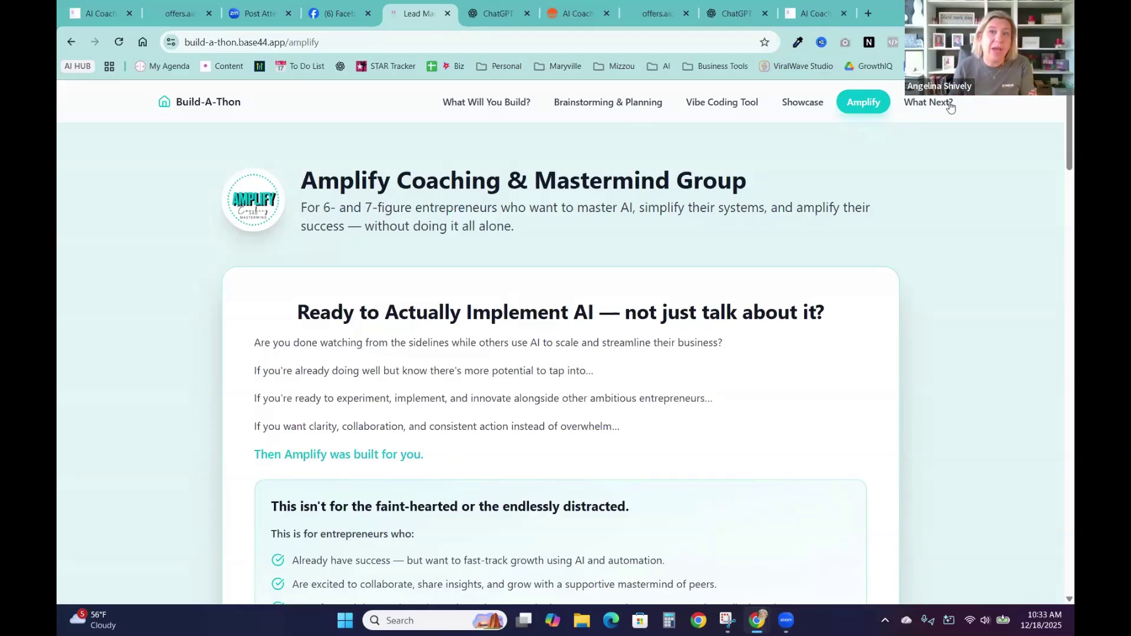
{"action": "left_click", "coordinate": [176, 108]}
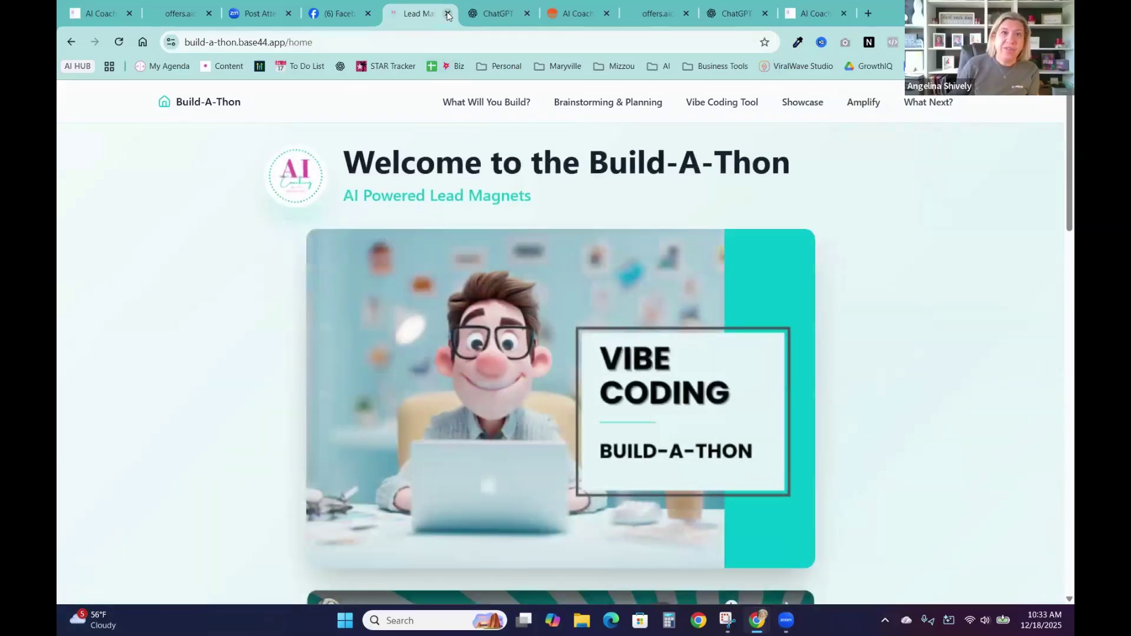
Switch to the Base44 editor and check the recolored "Doors close Dec 28" box and the rest of the Video Visibility Challenge page.
{"action": "left_click", "coordinate": [574, 13]}
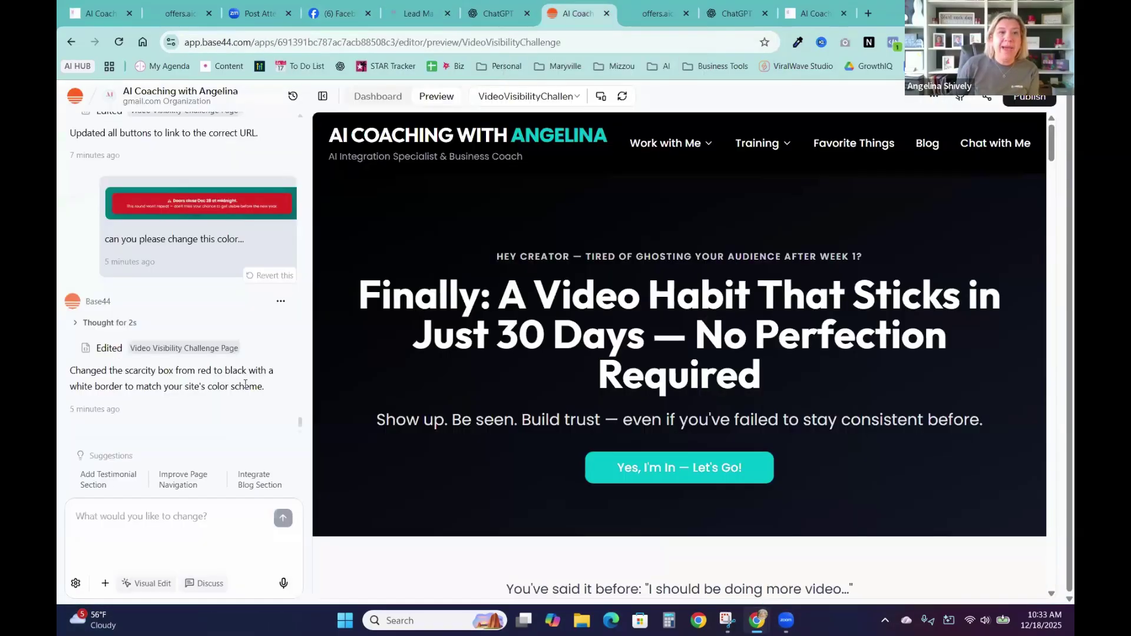
{"action": "scroll", "coordinate": [704, 386], "scroll_direction": "down", "scroll_amount": 15}
{"action": "scroll", "coordinate": [738, 434], "scroll_direction": "down", "scroll_amount": 20}
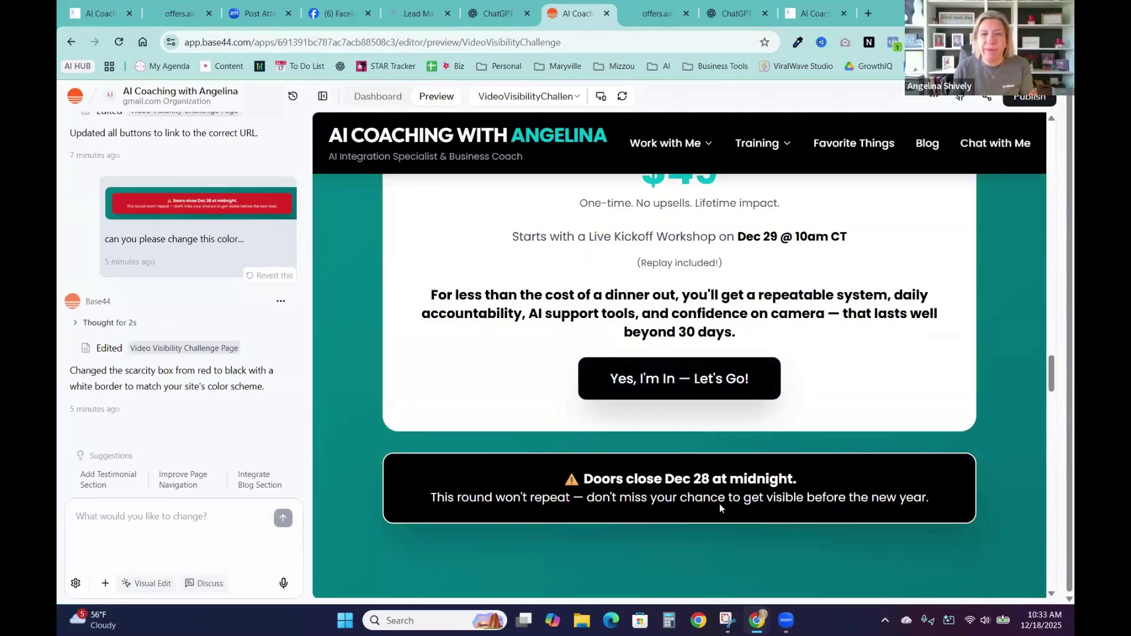
{"action": "scroll", "coordinate": [495, 537], "scroll_direction": "up", "scroll_amount": 6}
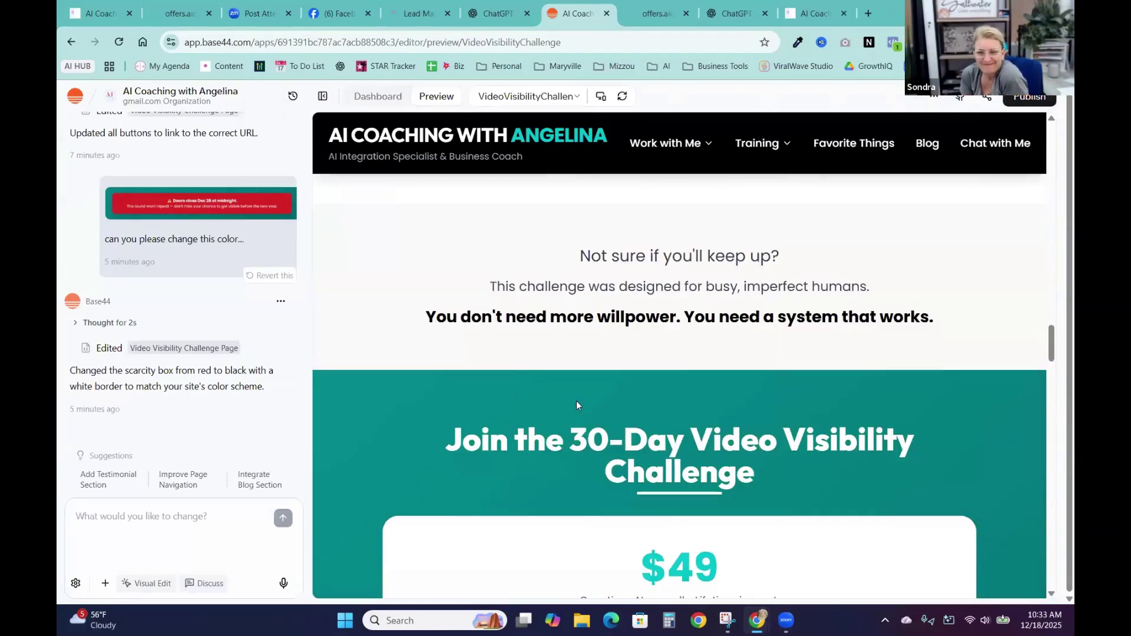
{"action": "scroll", "coordinate": [697, 342], "scroll_direction": "up", "scroll_amount": 5}
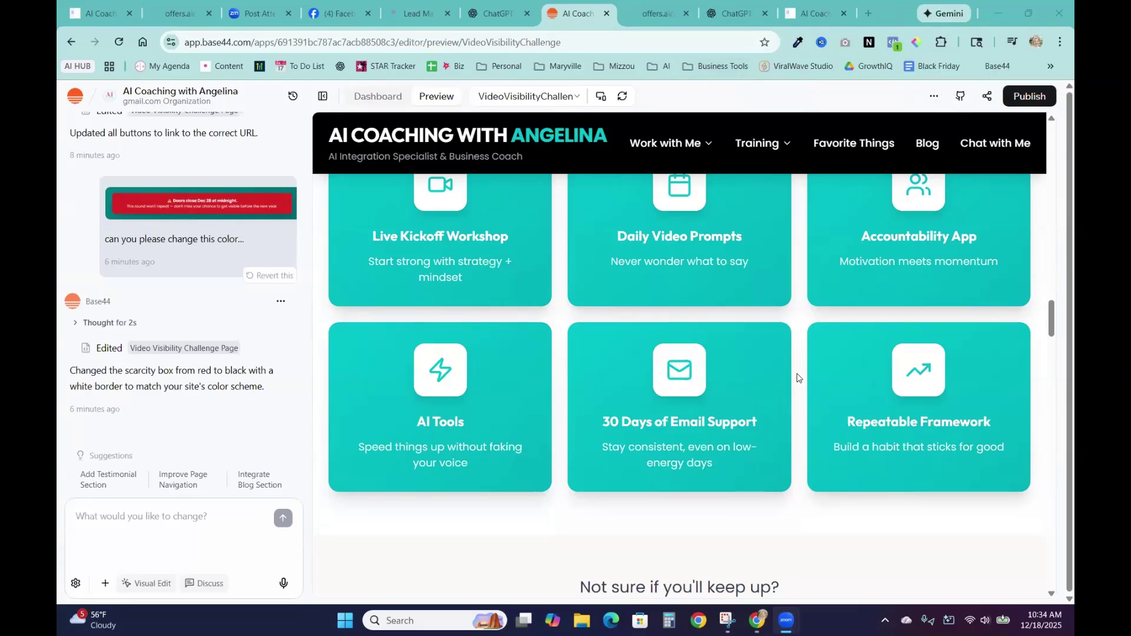
{"action": "scroll", "coordinate": [796, 377], "scroll_direction": "up", "scroll_amount": 10}
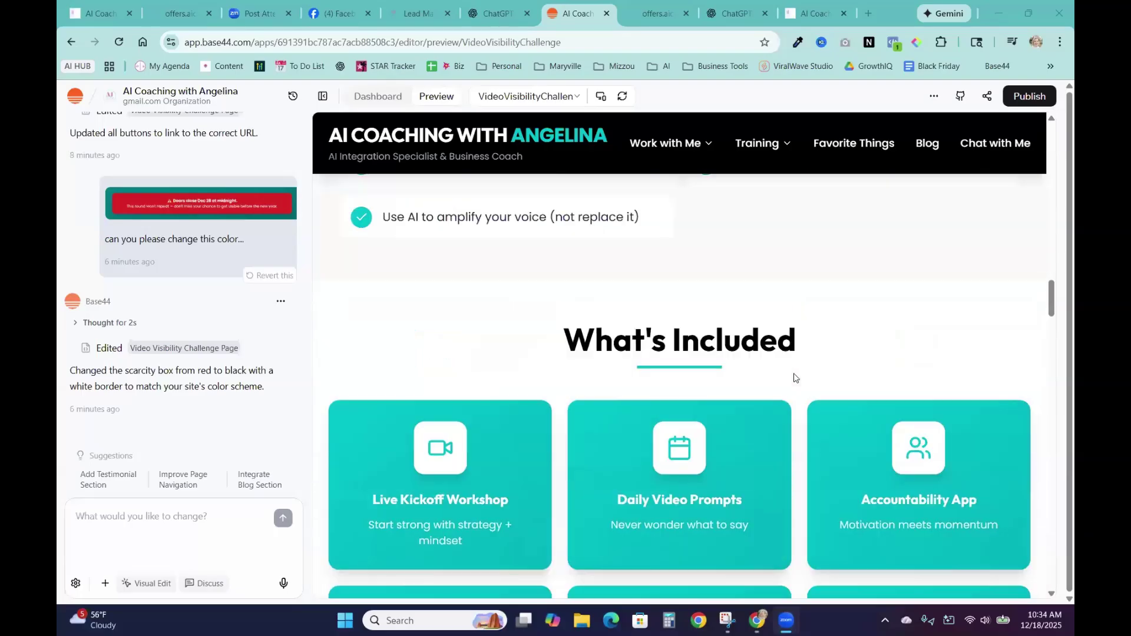
{"action": "scroll", "coordinate": [793, 378], "scroll_direction": "up", "scroll_amount": 15}
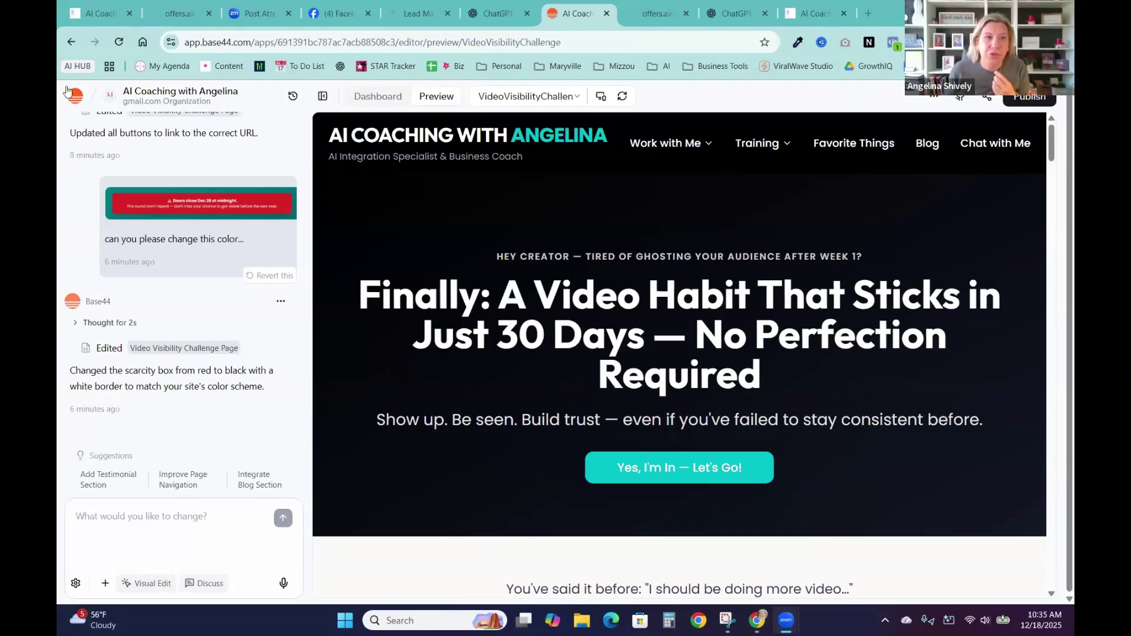
Leave the current app for the Base44 home page and open 12 Days of Holiday Marketing Tools from the recent apps.
{"action": "left_click", "coordinate": [72, 96]}
{"action": "left_click", "coordinate": [82, 131]}
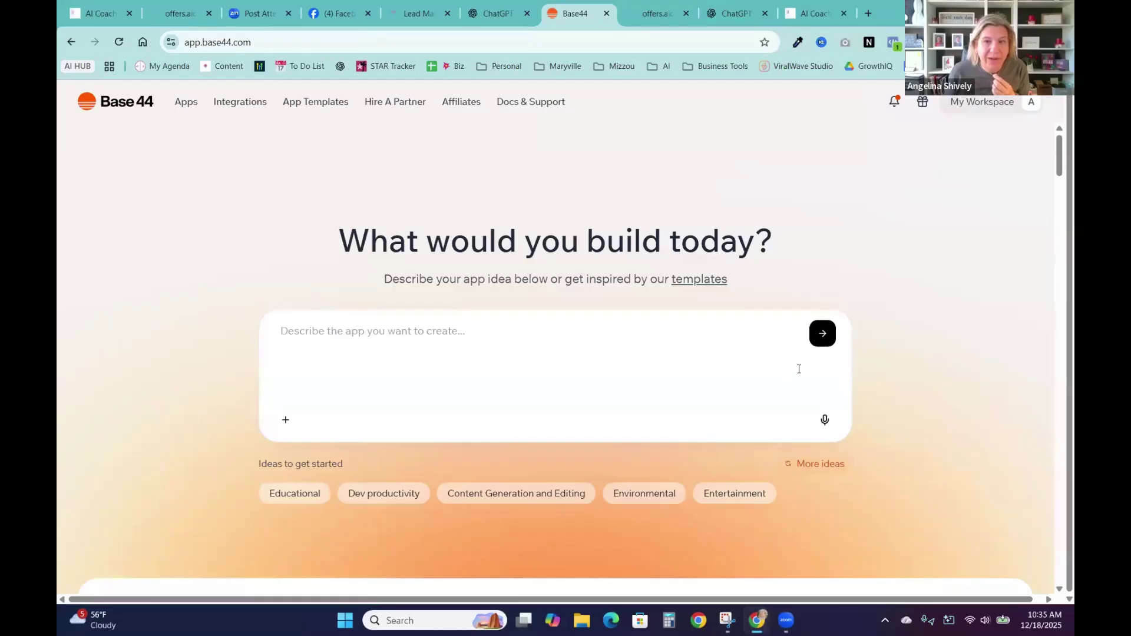
{"action": "scroll", "coordinate": [798, 369], "scroll_direction": "down", "scroll_amount": 2}
{"action": "scroll", "coordinate": [930, 335], "scroll_direction": "down", "scroll_amount": 2}
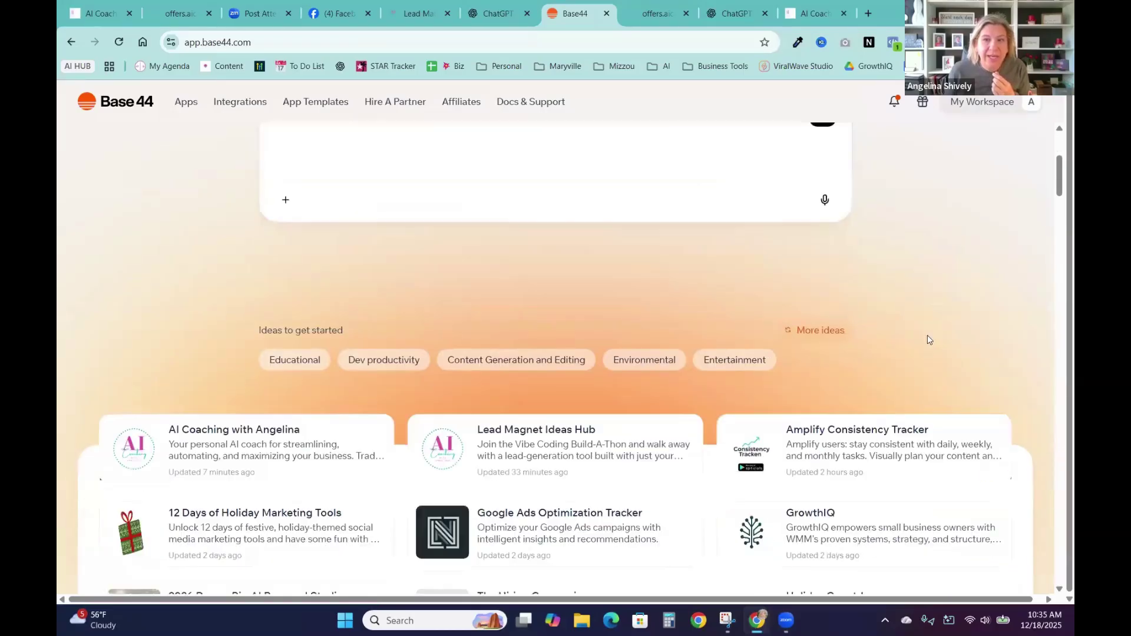
{"action": "scroll", "coordinate": [922, 343], "scroll_direction": "down", "scroll_amount": 2}
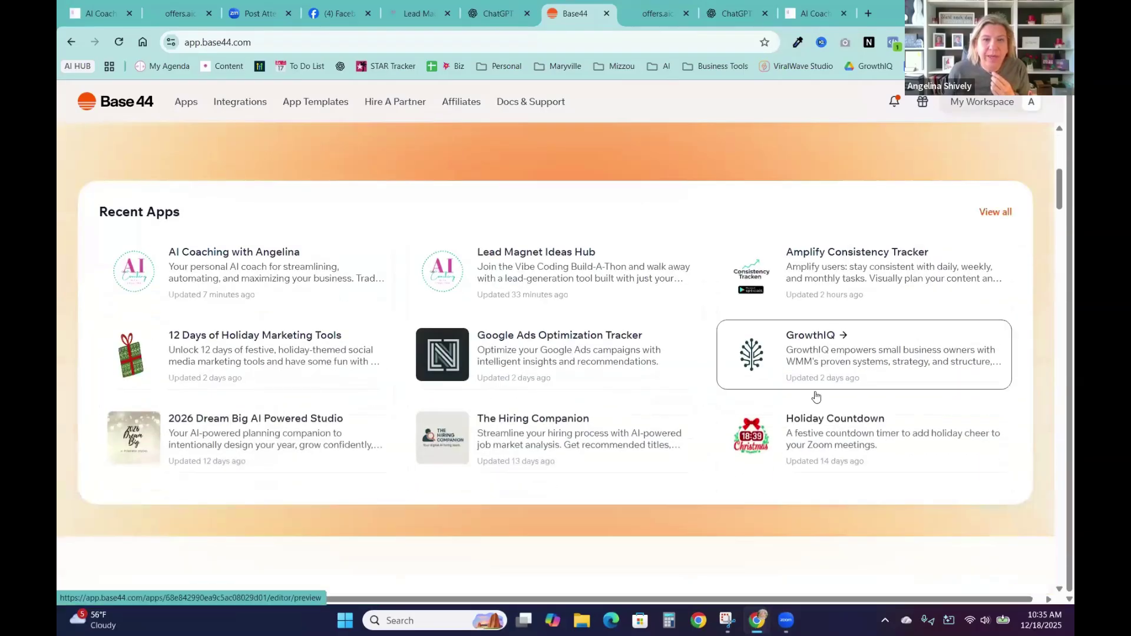
{"action": "left_click", "coordinate": [203, 355]}
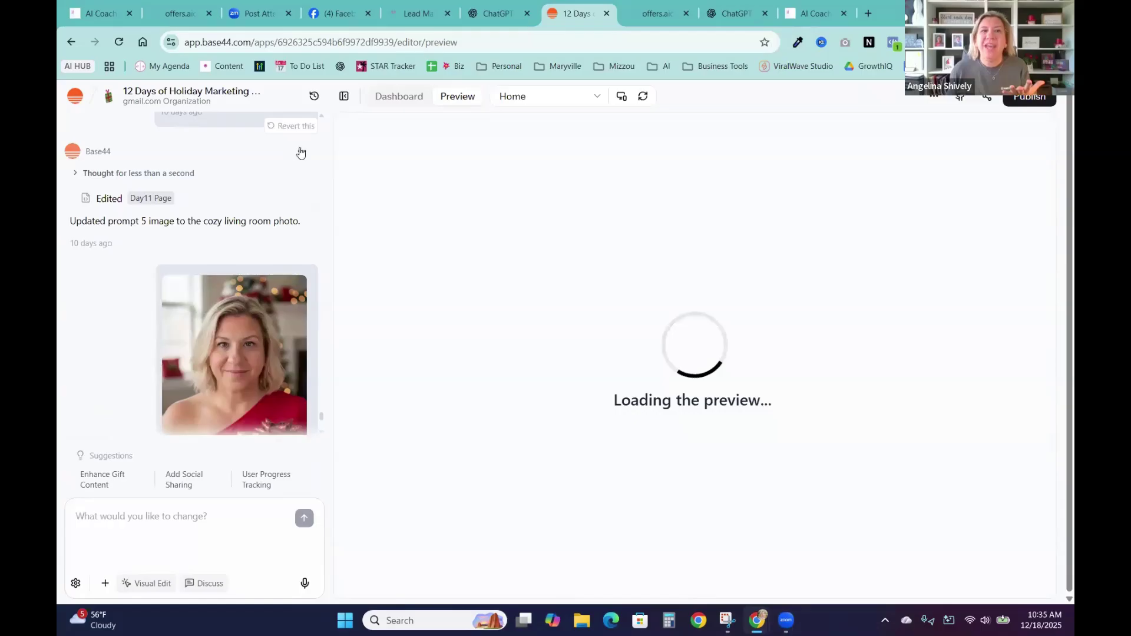
Narrow the chat area beside the app preview and check the app's publish options.
{"action": "left_click_drag", "start_coordinate": [333, 187], "coordinate": [256, 188]}
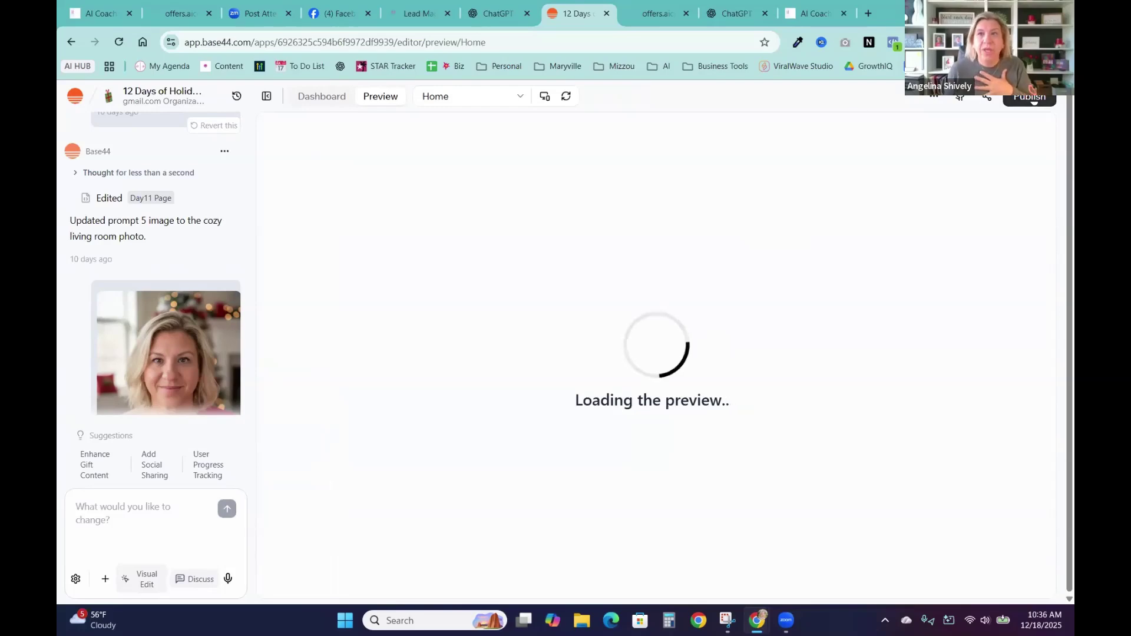
{"action": "left_click", "coordinate": [1032, 99]}
{"action": "left_click", "coordinate": [477, 206]}
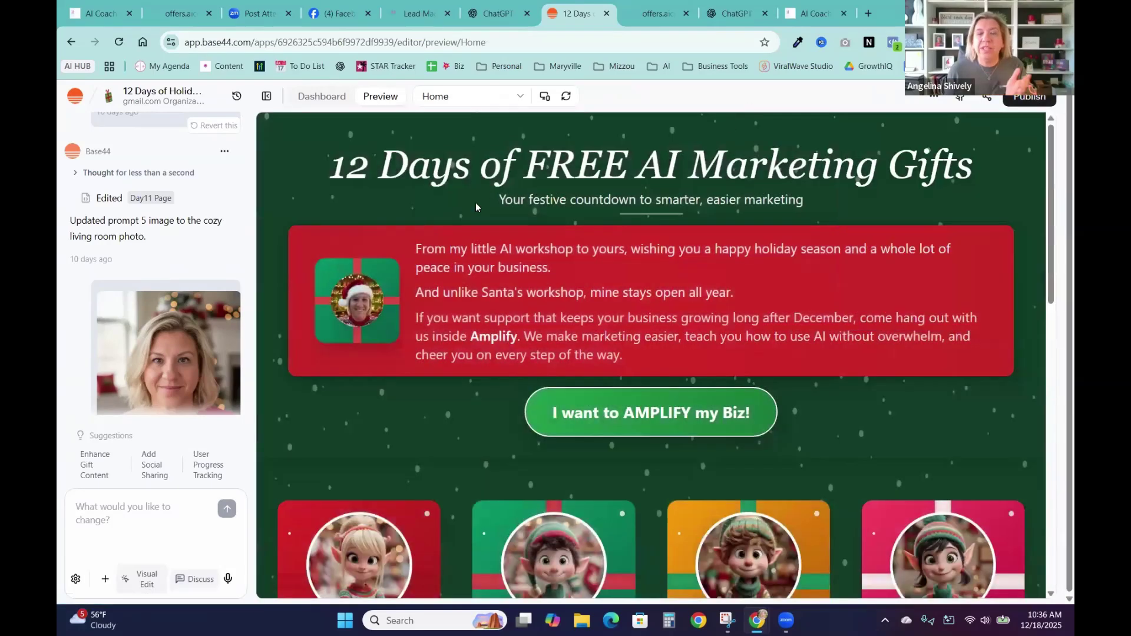
Open the Magical Holiday Video gift in the app preview and review its Day 1 resource, prompt template and example video.
{"action": "scroll", "coordinate": [902, 324], "scroll_direction": "down", "scroll_amount": 2}
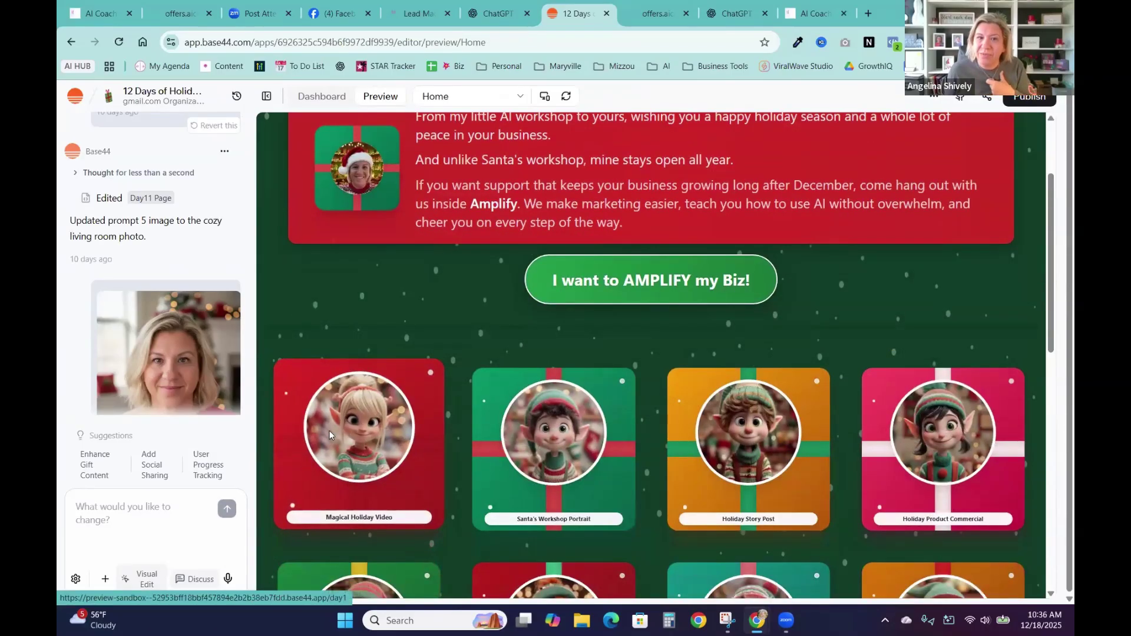
{"action": "left_click", "coordinate": [330, 434]}
{"action": "scroll", "coordinate": [339, 404], "scroll_direction": "down", "scroll_amount": 2}
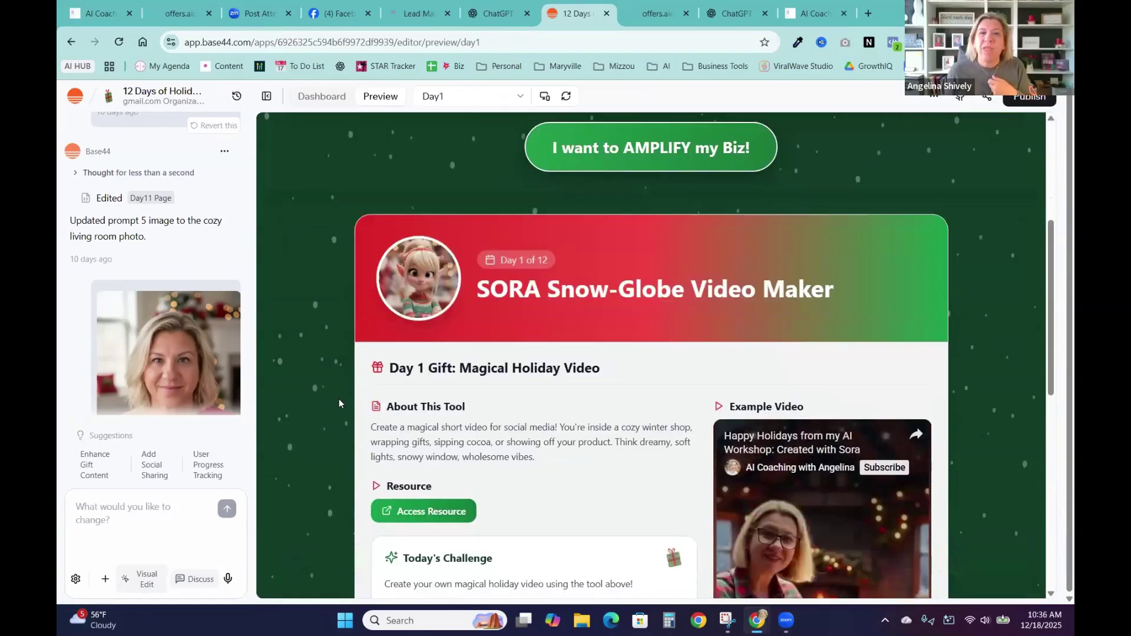
{"action": "scroll", "coordinate": [339, 404], "scroll_direction": "down", "scroll_amount": 2}
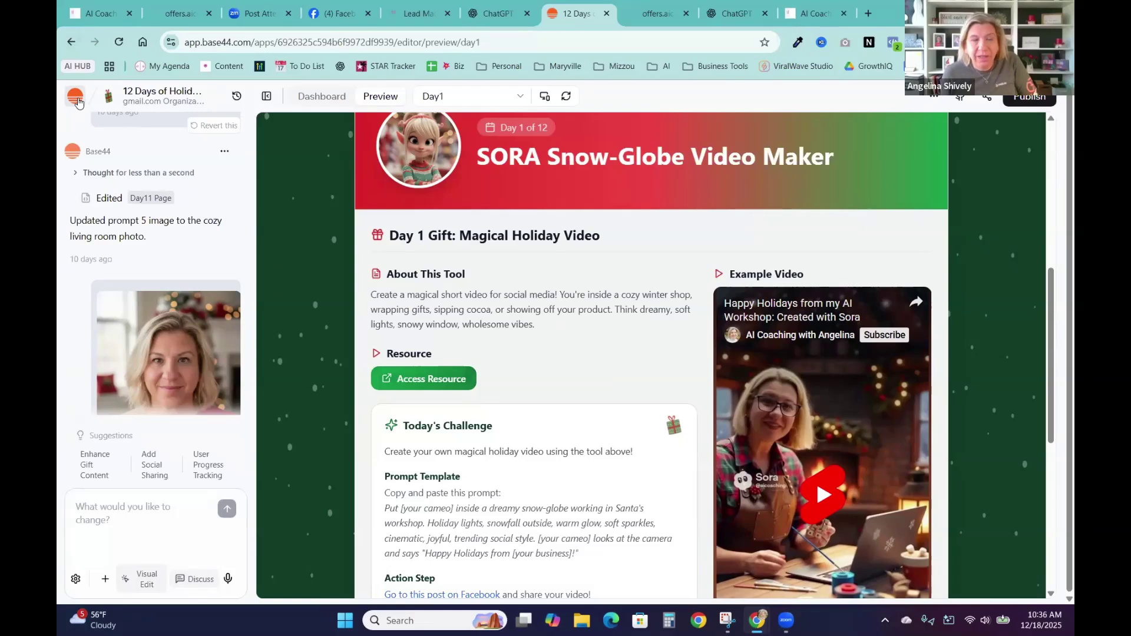
Leave the holiday marketing app for the Base44 workspace home and open GrowthIQ from the recent apps.
{"action": "left_click", "coordinate": [75, 99]}
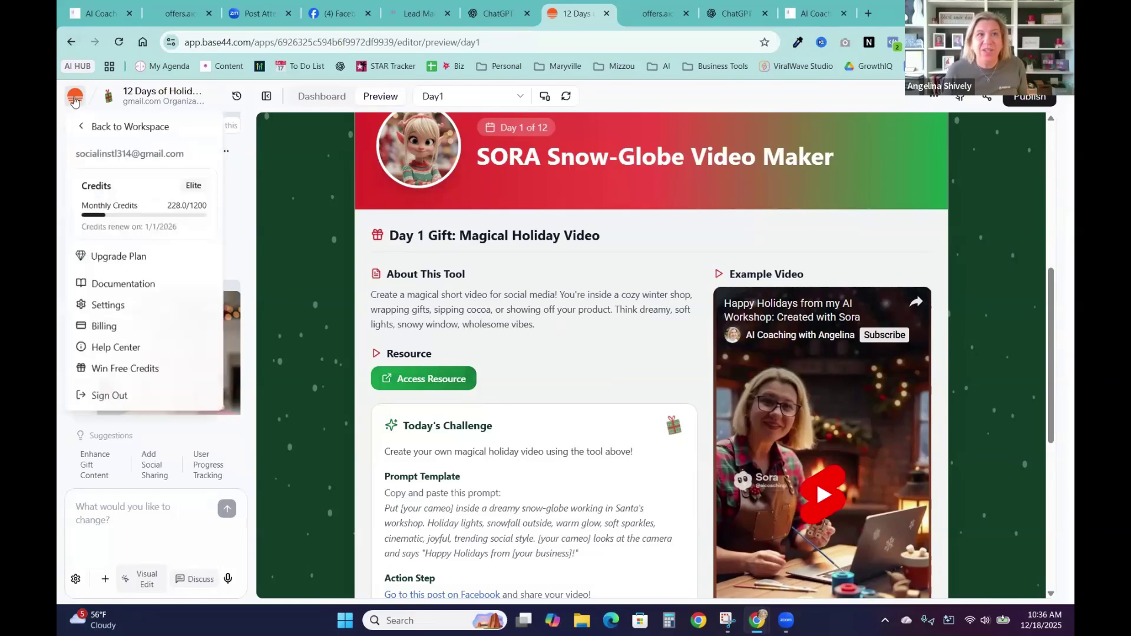
{"action": "left_click", "coordinate": [81, 127]}
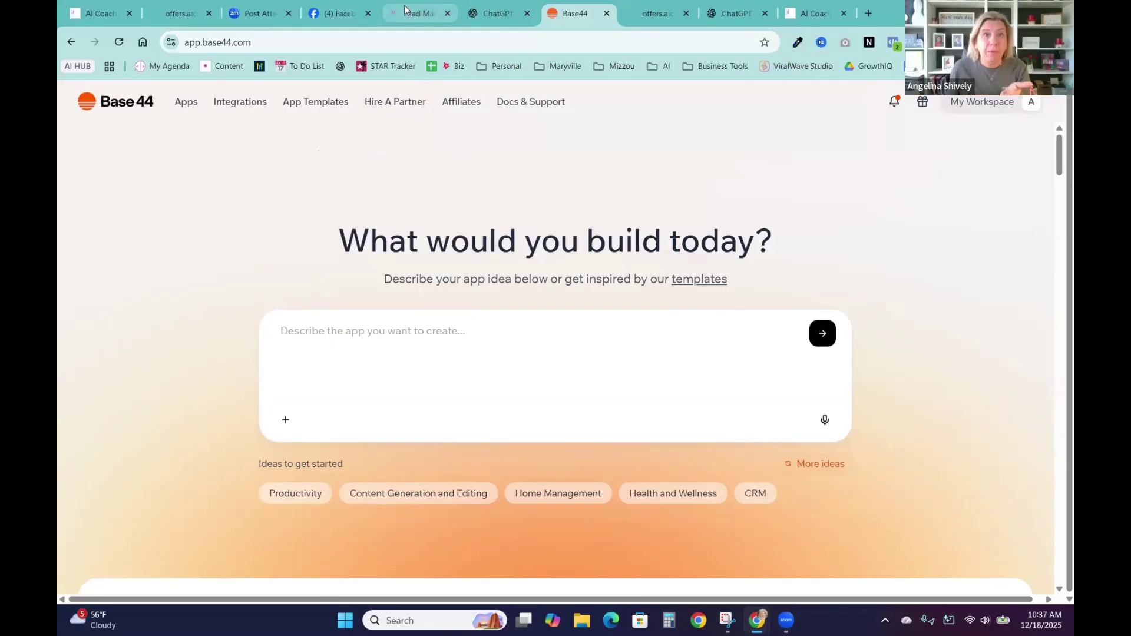
{"action": "mouse_move", "coordinate": [405, 10]}
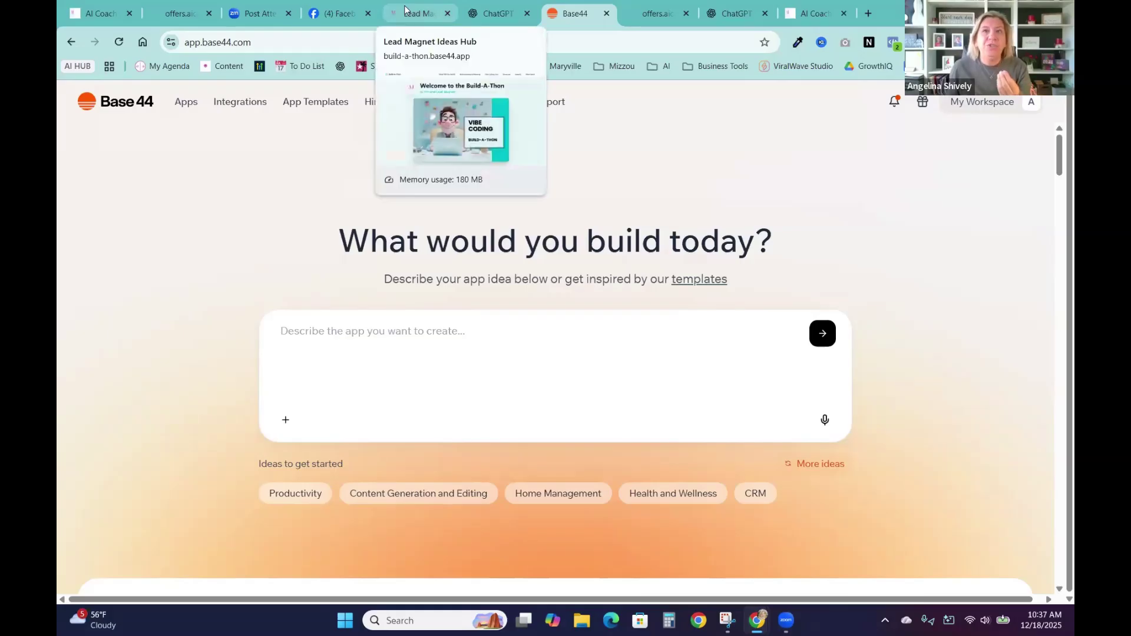
{"action": "left_click", "coordinate": [404, 10]}
{"action": "key", "text": "ctrl+7"}
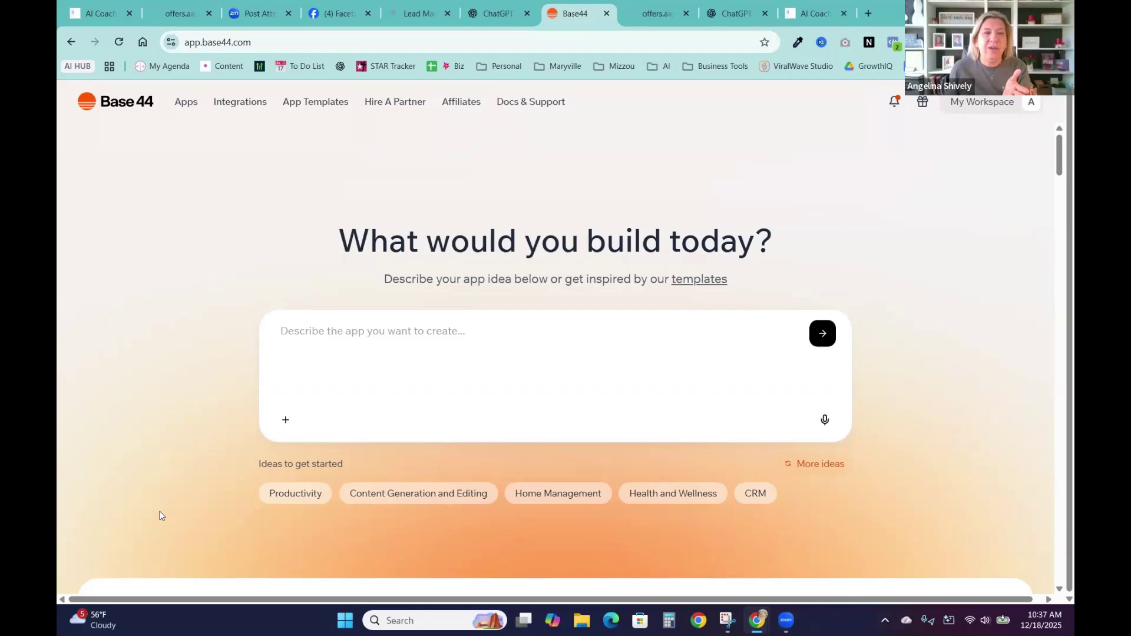
{"action": "scroll", "coordinate": [159, 515], "scroll_direction": "down", "scroll_amount": 5}
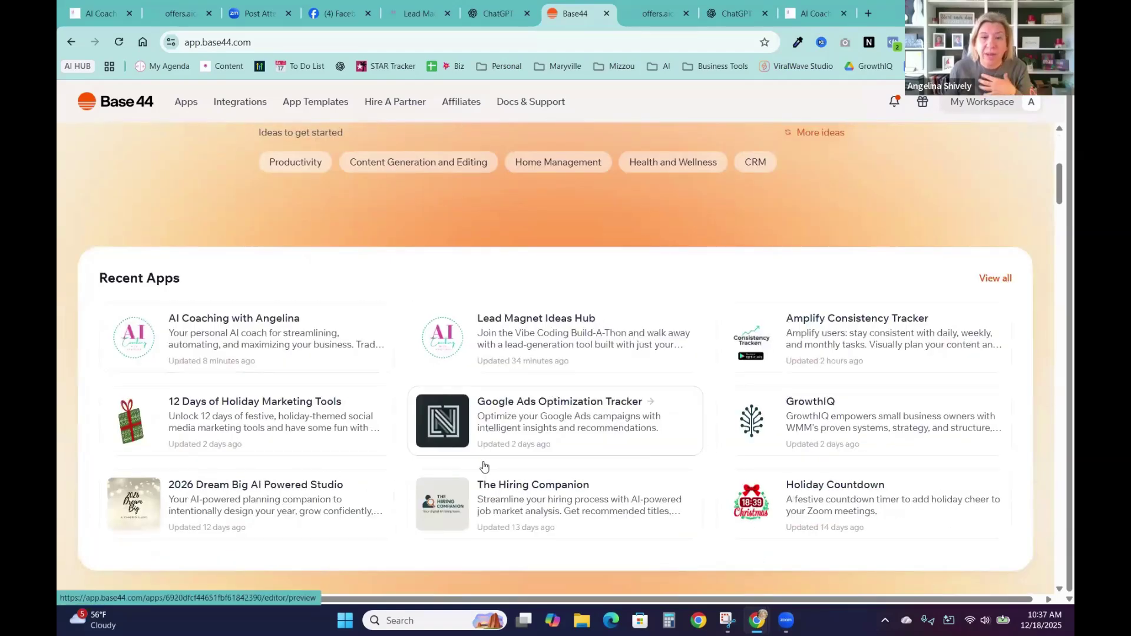
{"action": "left_click", "coordinate": [871, 412]}
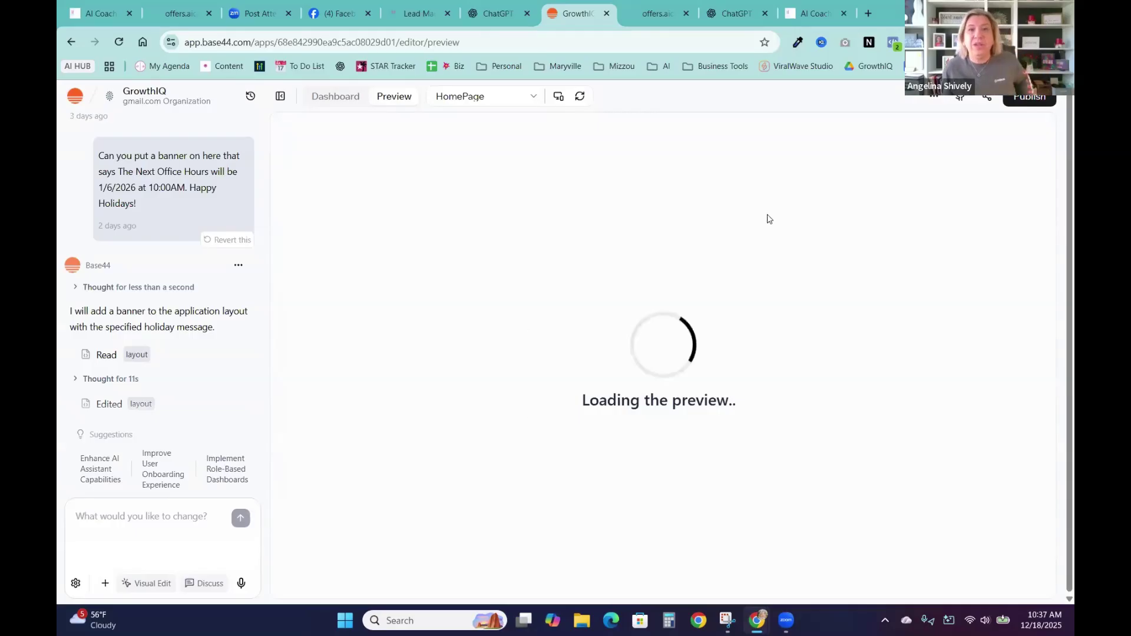
Open the published GrowthIQ app and sign in with a Google account.
{"action": "left_click", "coordinate": [1040, 100]}
{"action": "left_click", "coordinate": [971, 175]}
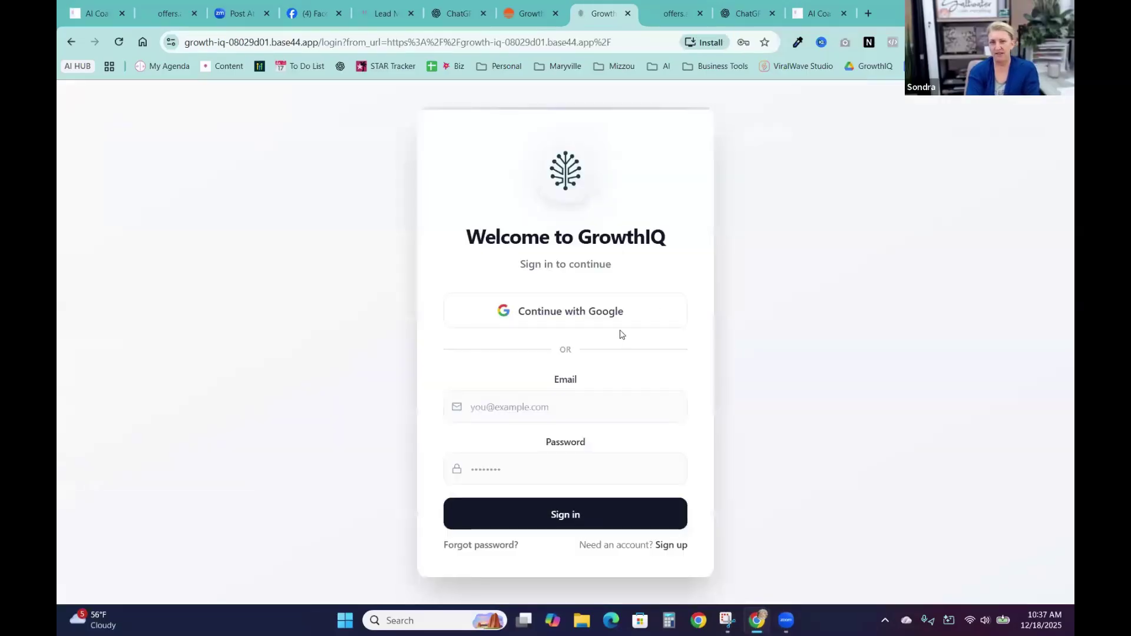
{"action": "left_click", "coordinate": [608, 321]}
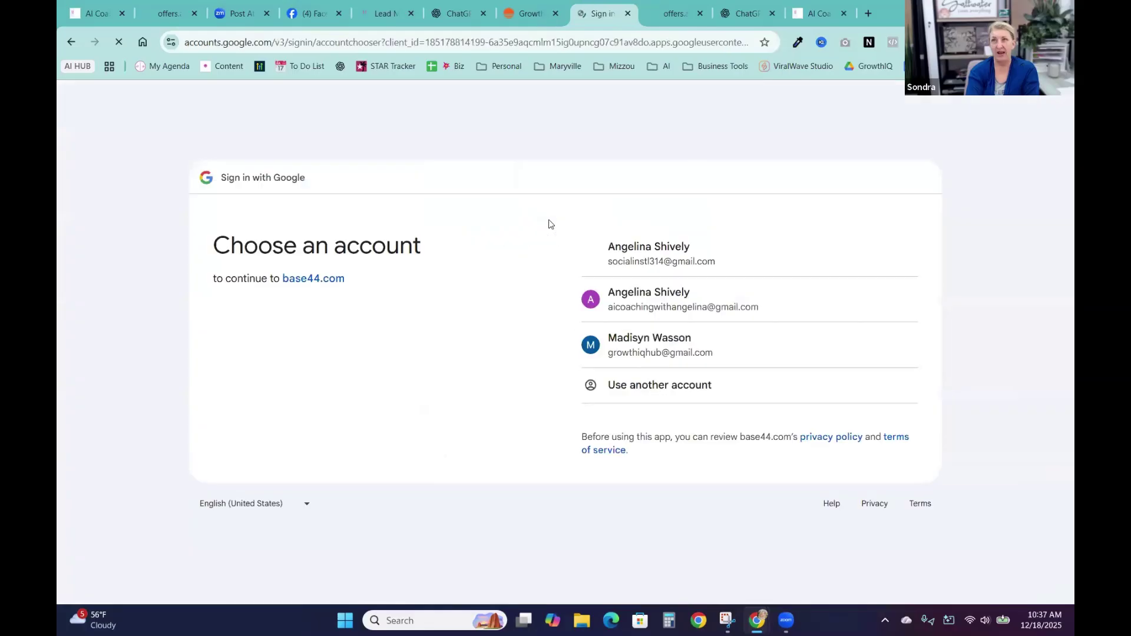
{"action": "left_click", "coordinate": [644, 316]}
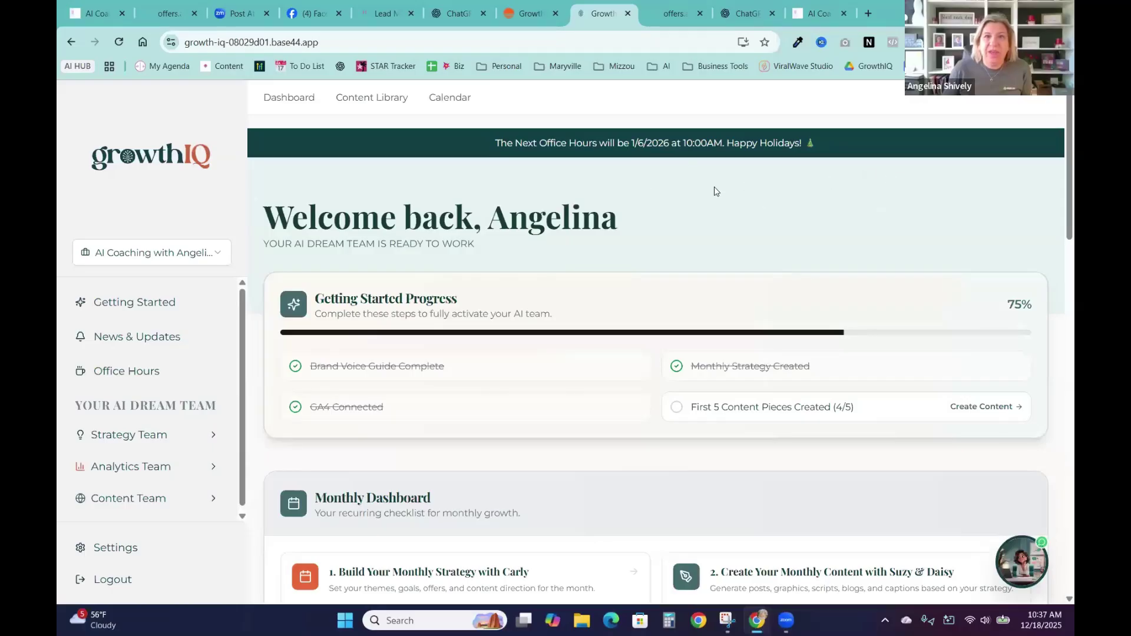
Review the GrowthIQ dashboard's monthly checklist and performance metrics, and open the blogging assistant from the Content Team.
{"action": "scroll", "coordinate": [956, 195], "scroll_direction": "down", "scroll_amount": 5}
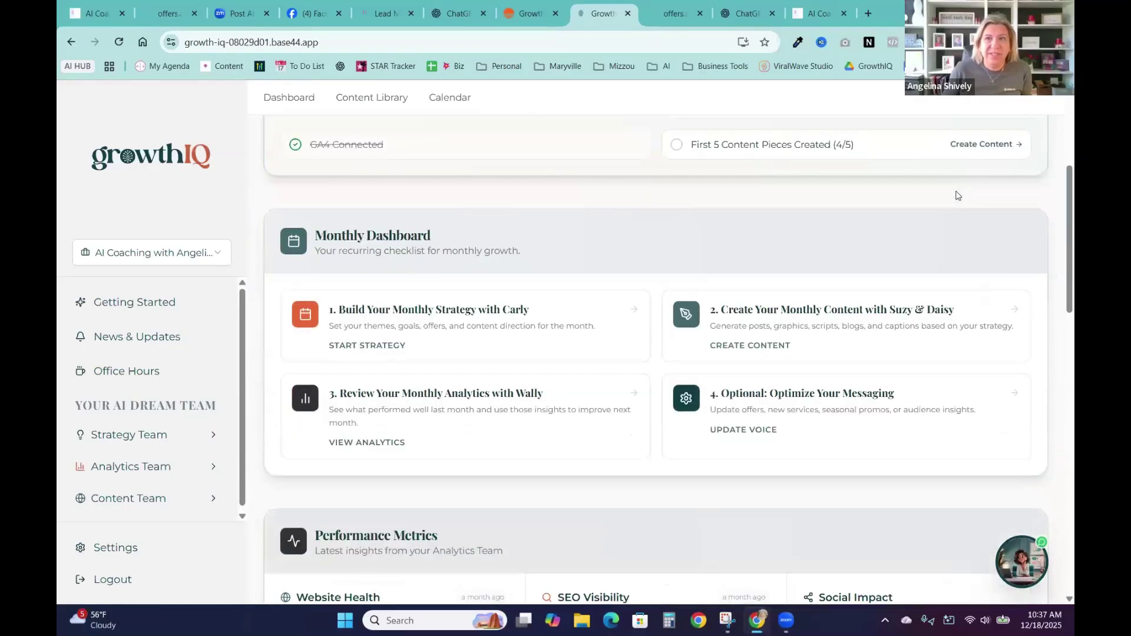
{"action": "scroll", "coordinate": [956, 196], "scroll_direction": "down", "scroll_amount": 5}
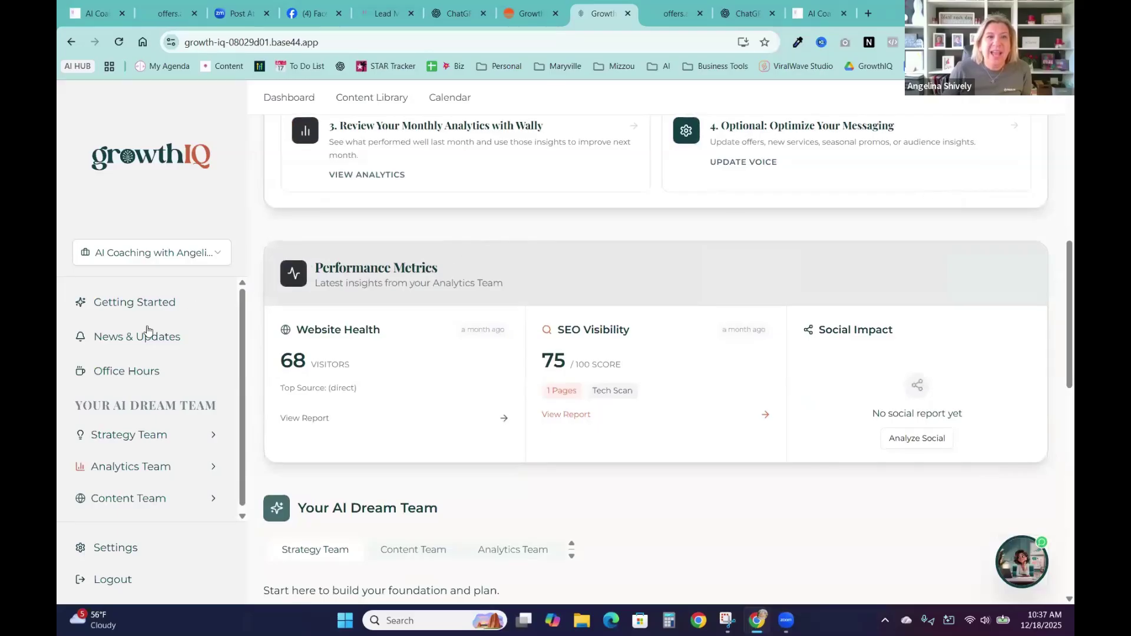
{"action": "scroll", "coordinate": [143, 347], "scroll_direction": "down", "scroll_amount": 1}
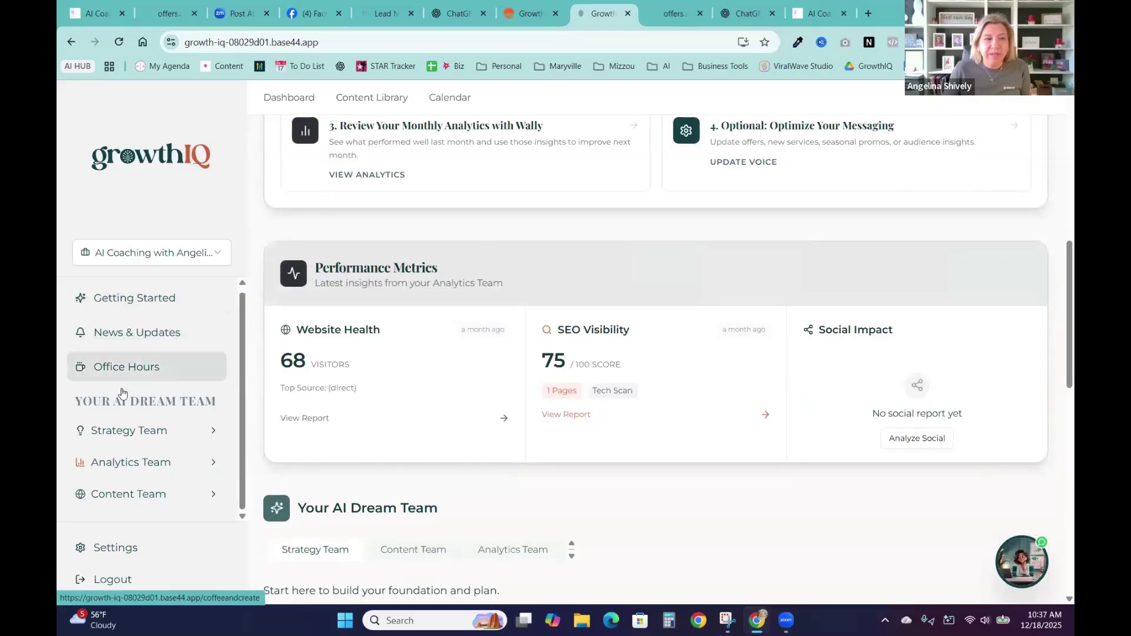
{"action": "left_click", "coordinate": [147, 495]}
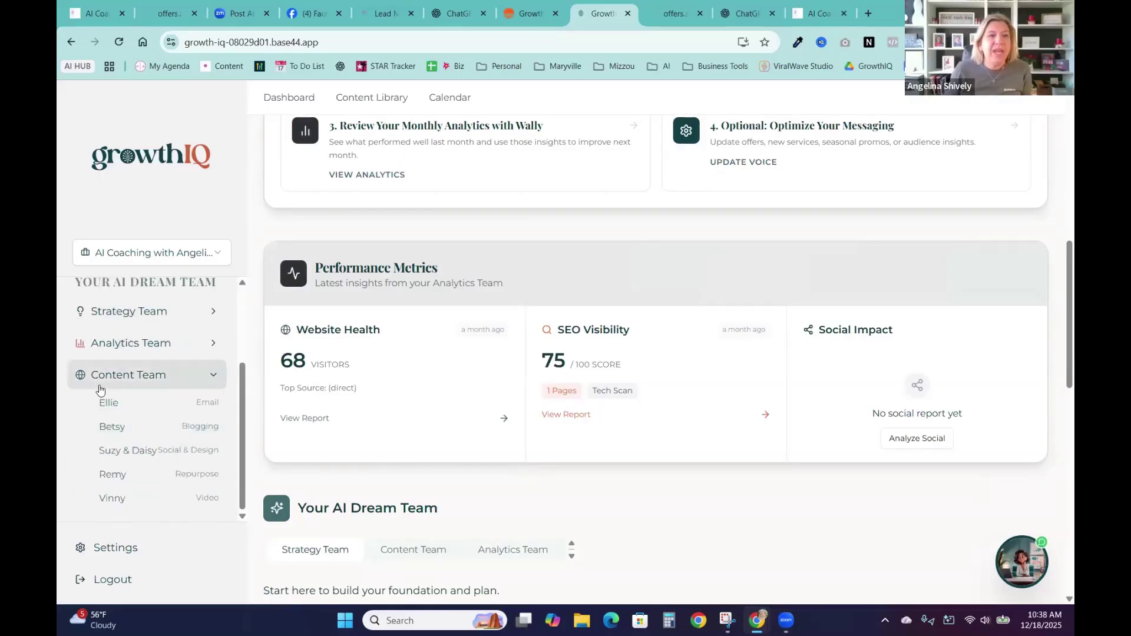
{"action": "left_click", "coordinate": [126, 425]}
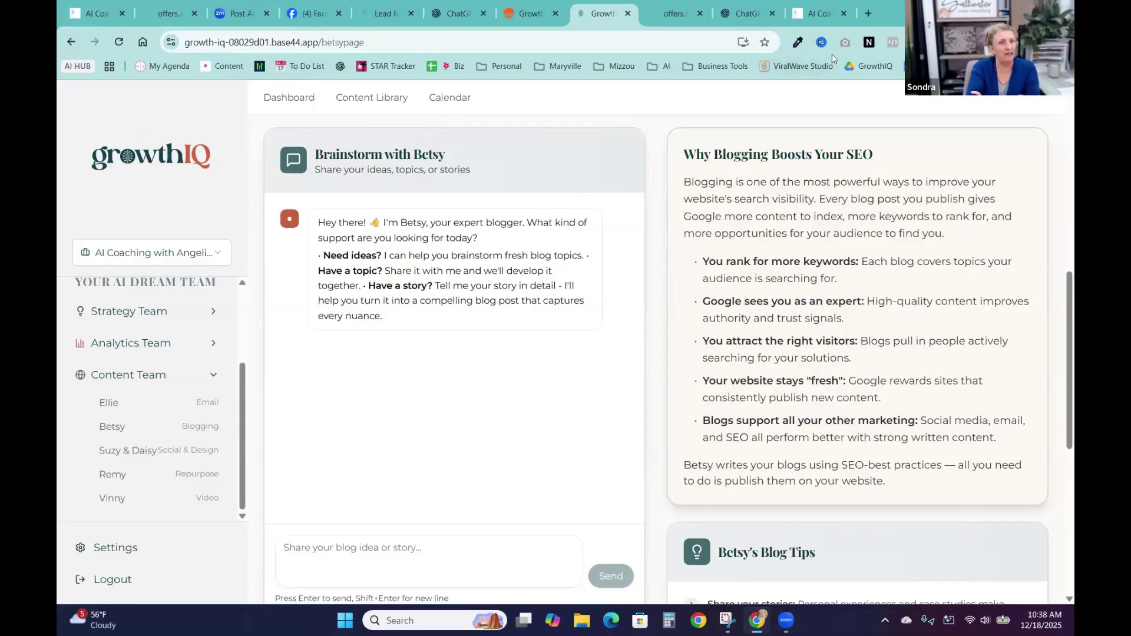
Open the growthiqhub.com/angie landing page in a new browser tab and look through its sections.
{"action": "left_click", "coordinate": [865, 12]}
{"action": "type", "text": "gro"}
{"action": "key", "text": "Return"}
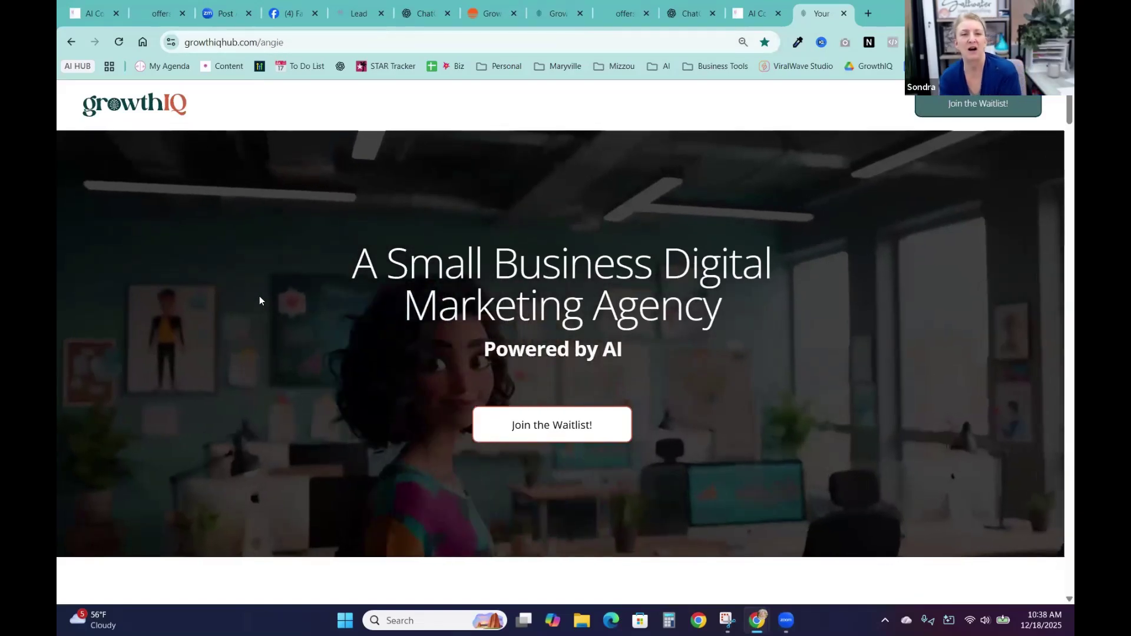
{"action": "scroll", "coordinate": [259, 298], "scroll_direction": "down", "scroll_amount": 5}
{"action": "scroll", "coordinate": [256, 311], "scroll_direction": "down", "scroll_amount": 8}
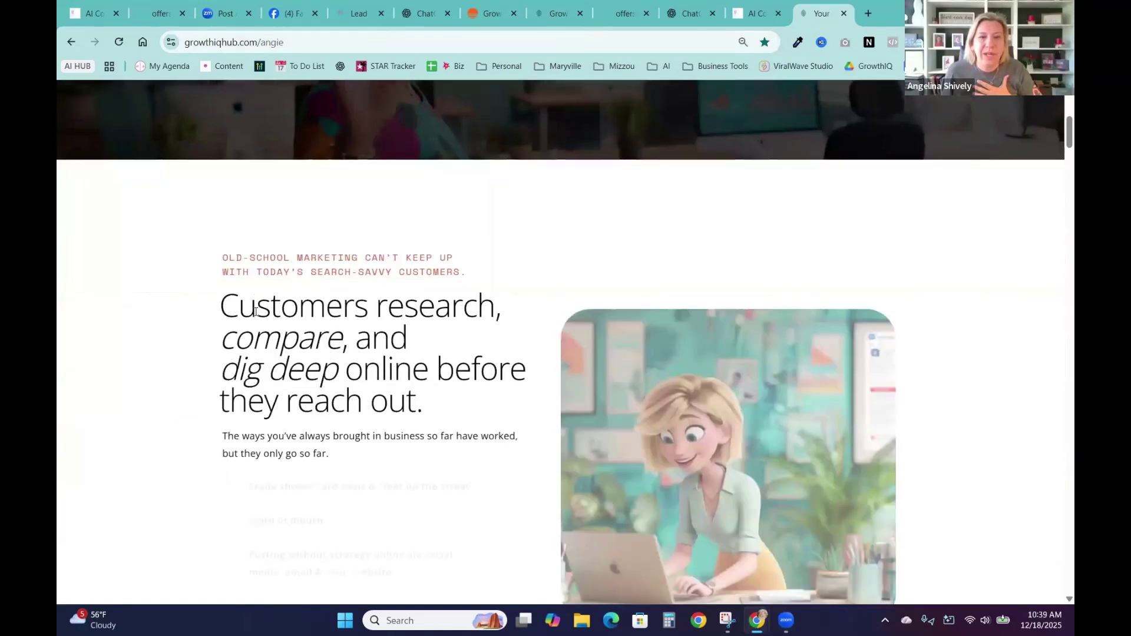
{"action": "scroll", "coordinate": [252, 321], "scroll_direction": "down", "scroll_amount": 10}
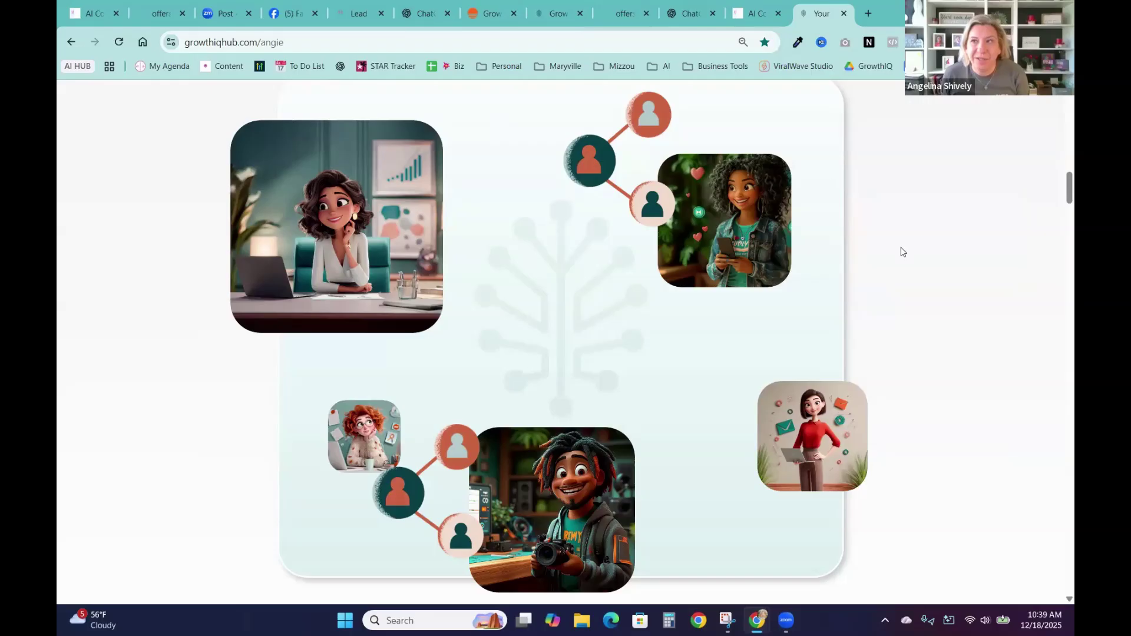
Return to the live GrowthIQ app, view the introduction of the blogging studio and go back to the dashboard.
{"action": "left_click", "coordinate": [490, 12]}
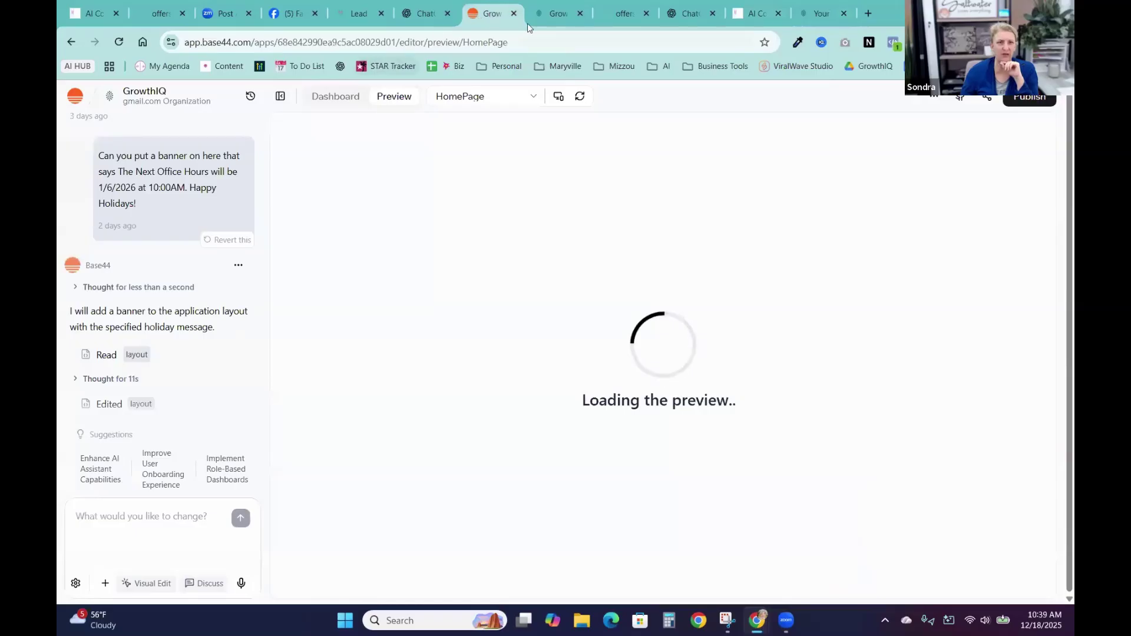
{"action": "key", "text": "ctrl+Tab"}
{"action": "key", "text": "ctrl+Tab"}
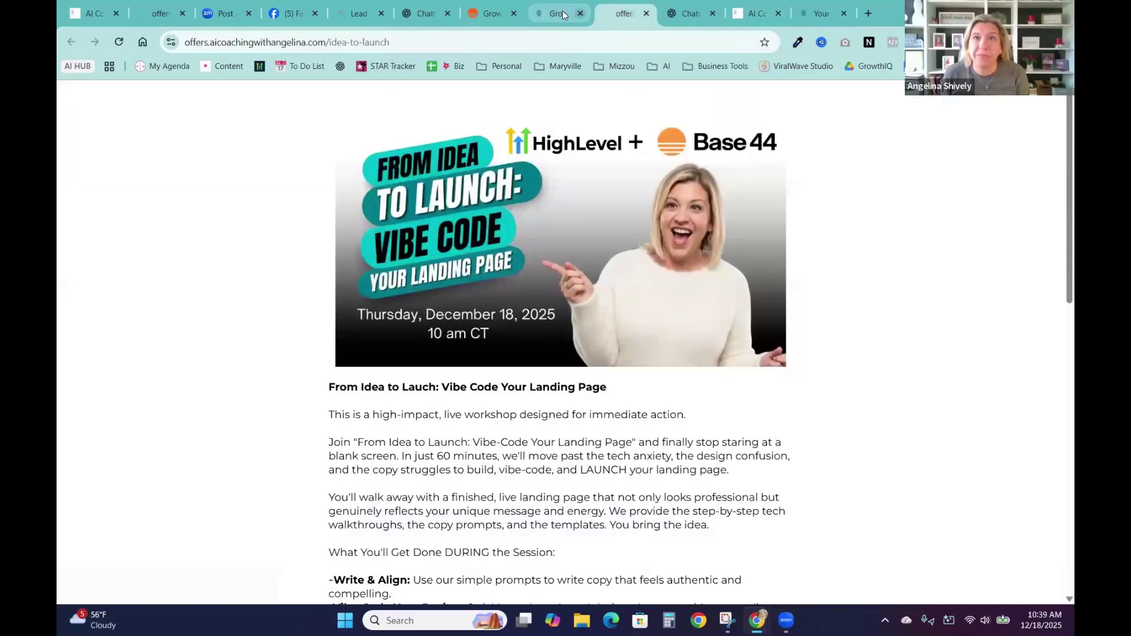
{"action": "left_click", "coordinate": [557, 13]}
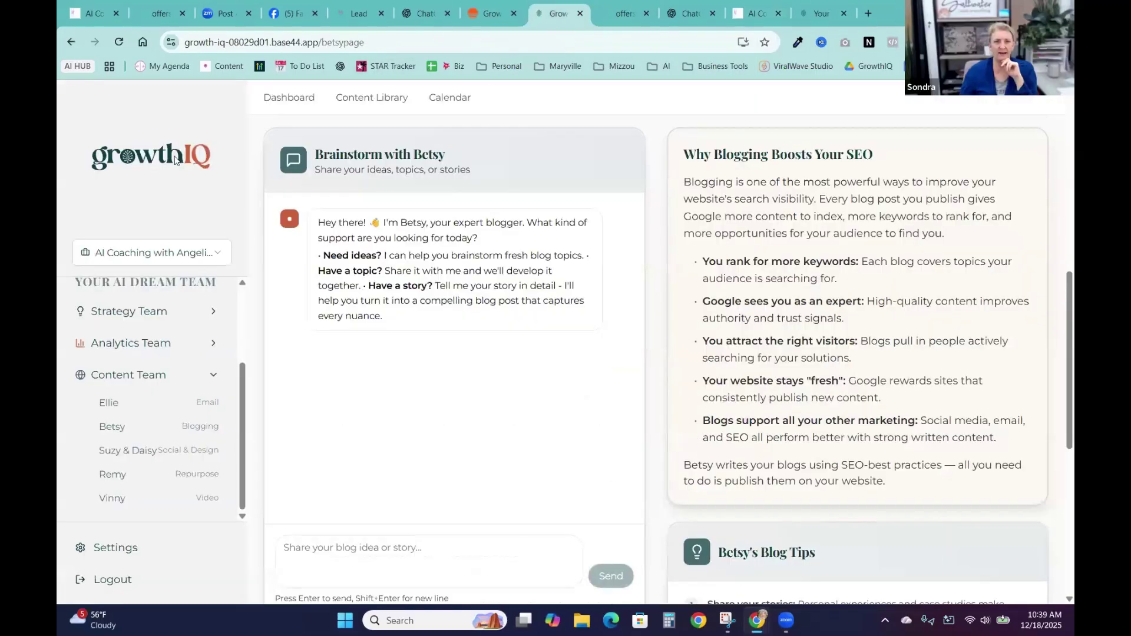
{"action": "scroll", "coordinate": [134, 312], "scroll_direction": "up", "scroll_amount": 2}
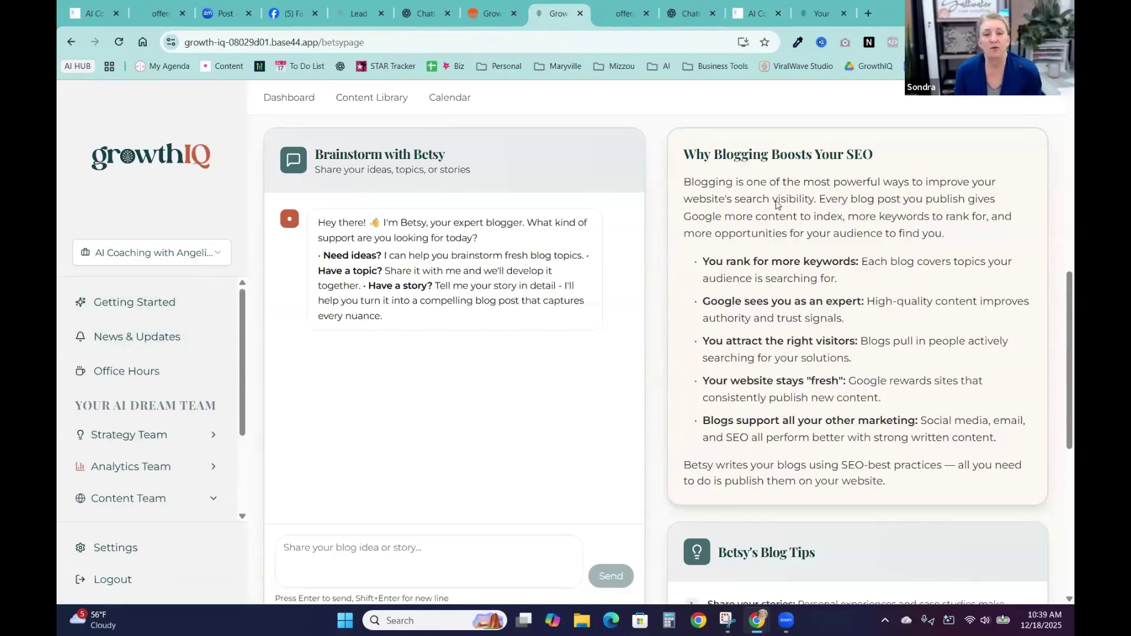
{"action": "scroll", "coordinate": [800, 286], "scroll_direction": "up", "scroll_amount": 8}
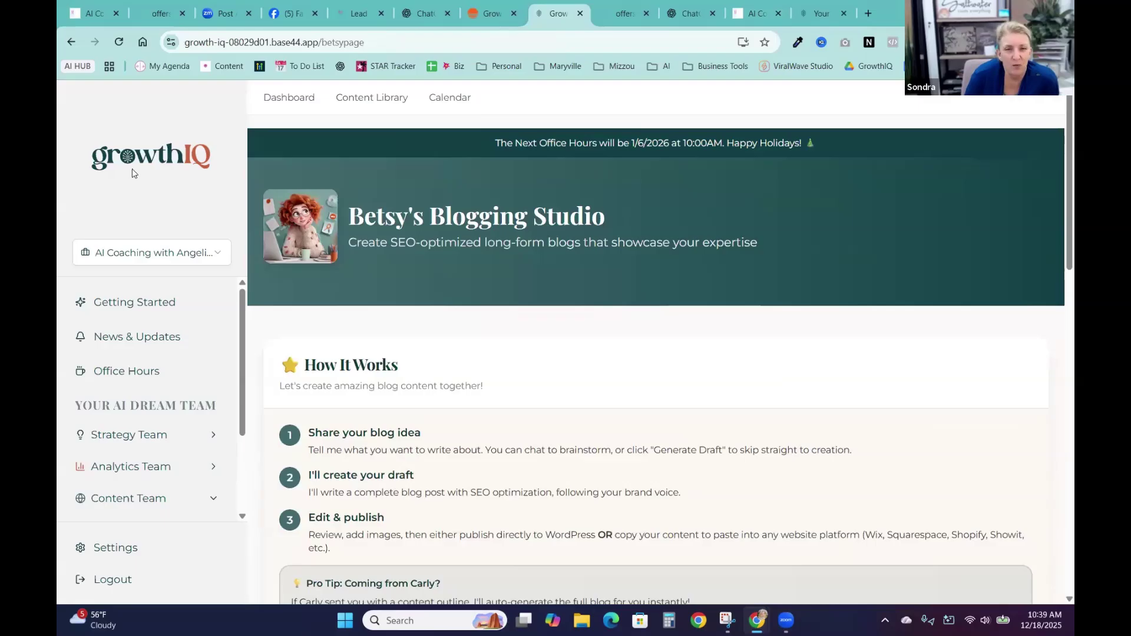
{"action": "left_click", "coordinate": [301, 100]}
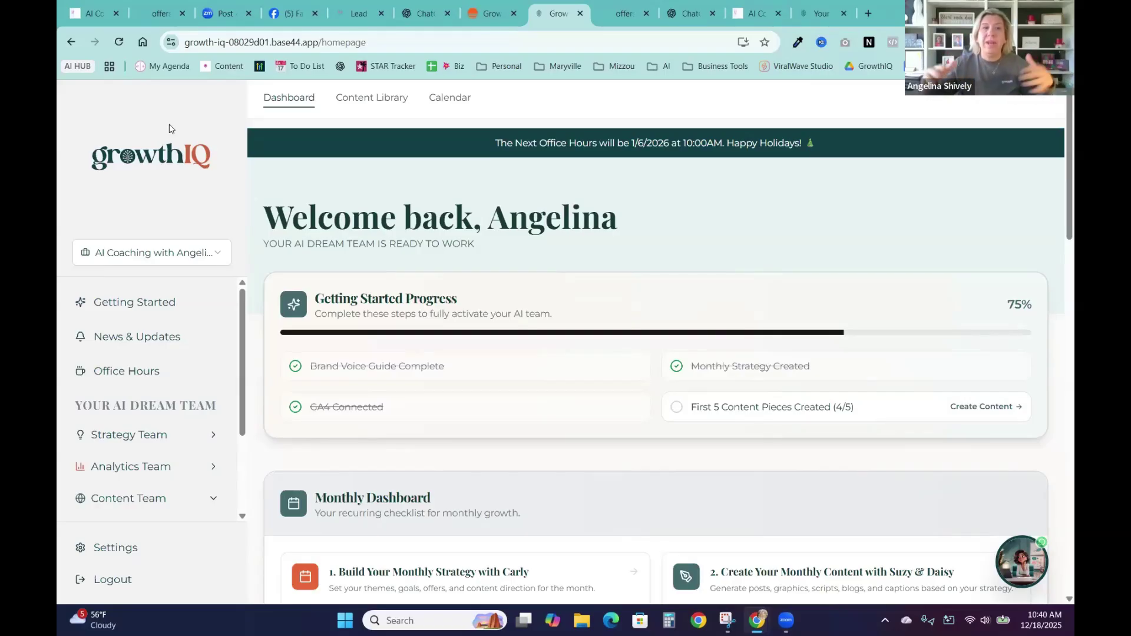
Switch to the Base44 editor, open the account's billing page and compare the Elite, Pro, Builder and Starter plans.
{"action": "left_click", "coordinate": [491, 13]}
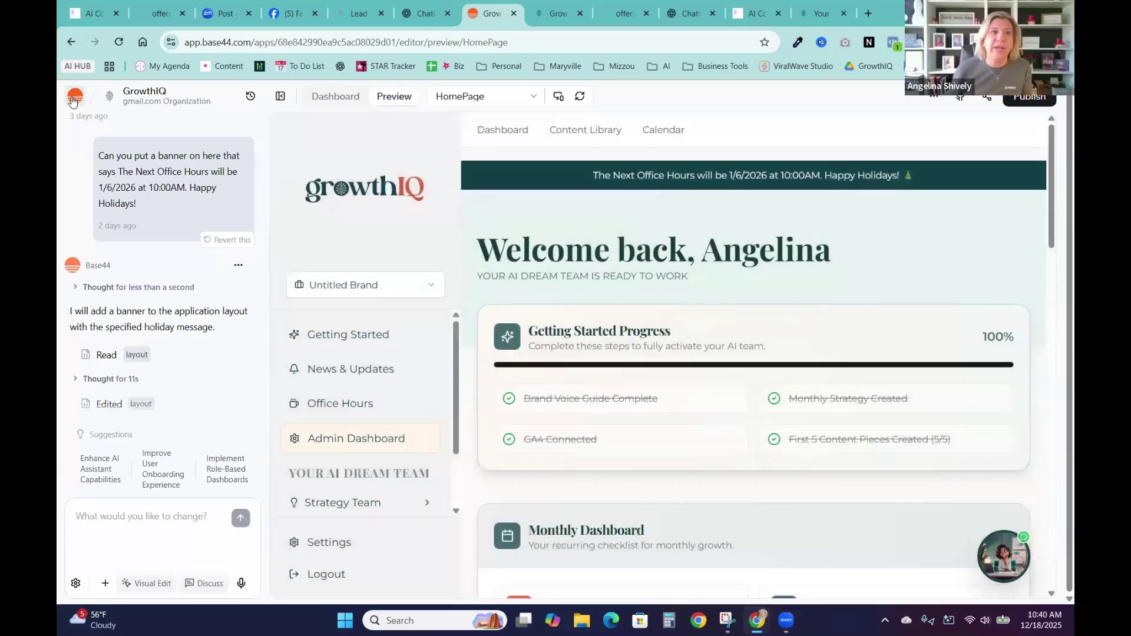
{"action": "left_click", "coordinate": [75, 99]}
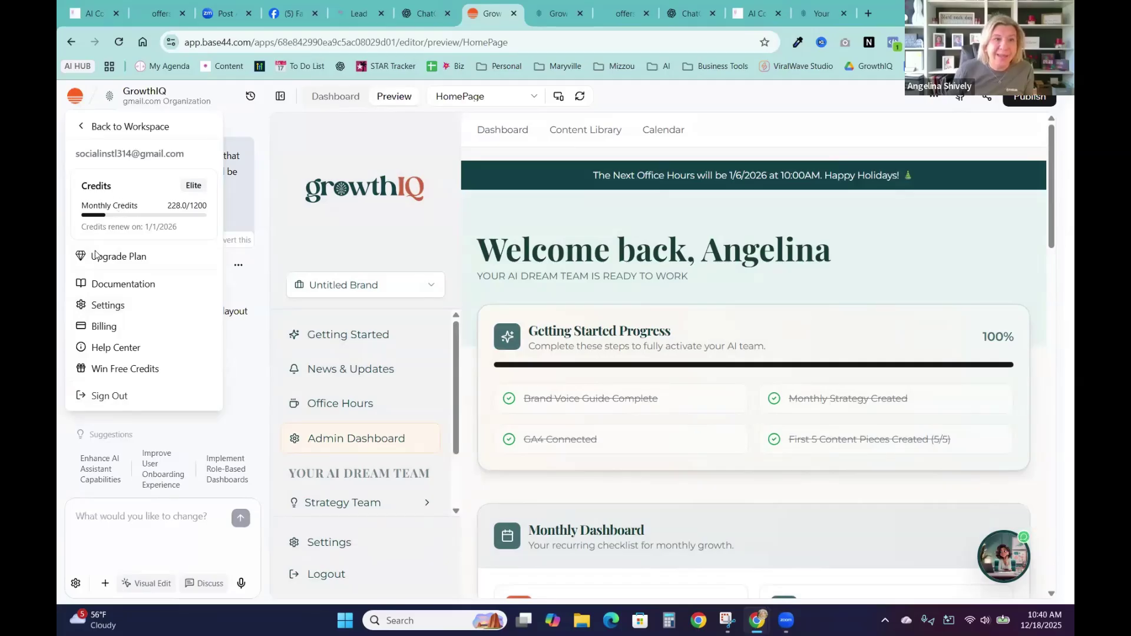
{"action": "left_click", "coordinate": [104, 326]}
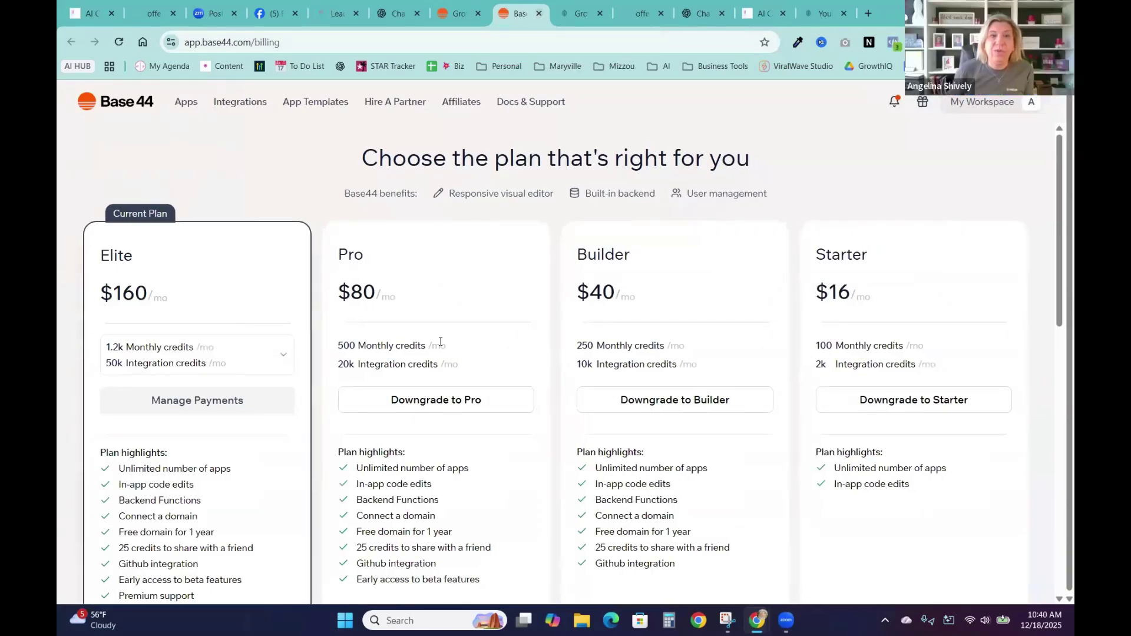
{"action": "scroll", "coordinate": [395, 294], "scroll_direction": "down", "scroll_amount": 2}
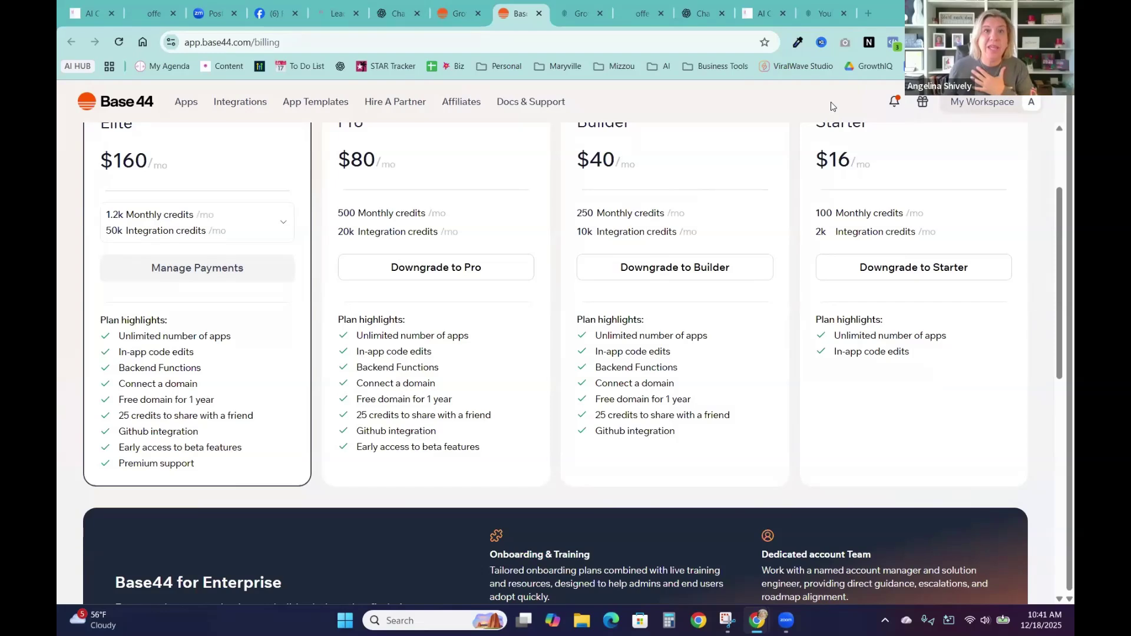
Return to the live GrowthIQ app and open the Social & Design assistants' studio from the Content Team.
{"action": "left_click", "coordinate": [575, 2]}
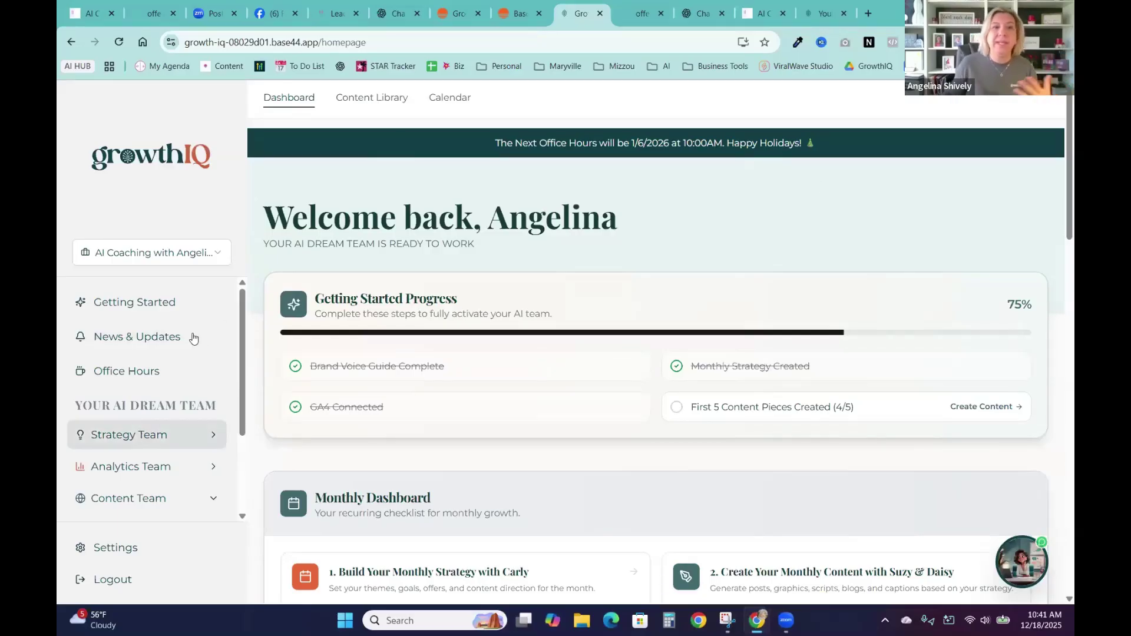
{"action": "scroll", "coordinate": [210, 316], "scroll_direction": "down", "scroll_amount": 2}
{"action": "scroll", "coordinate": [194, 362], "scroll_direction": "down", "scroll_amount": 1}
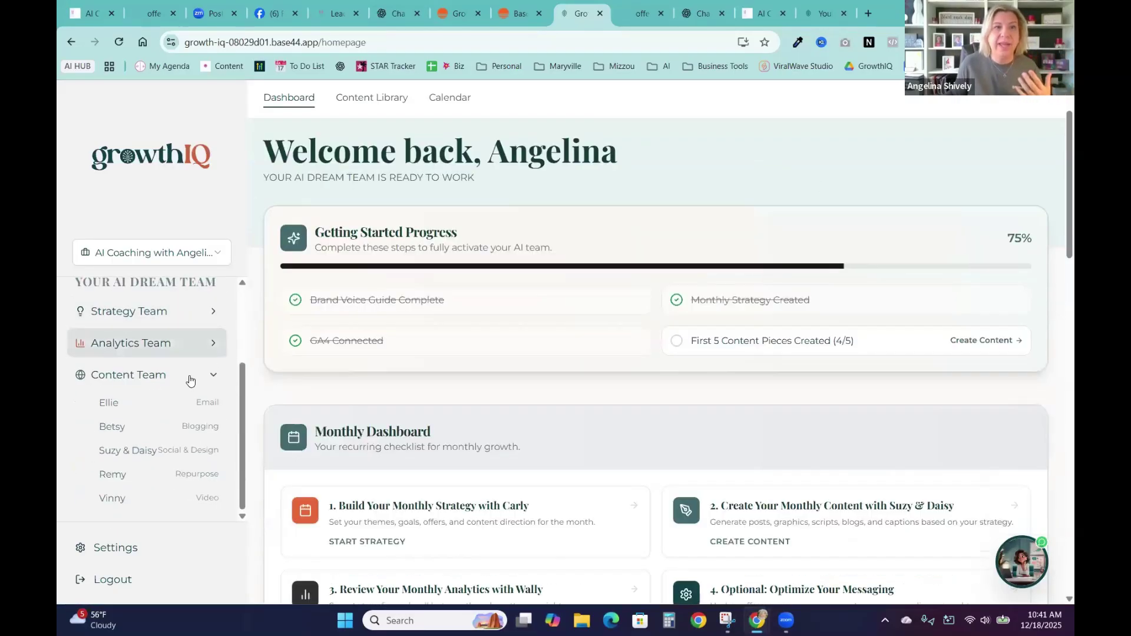
{"action": "left_click", "coordinate": [189, 377]}
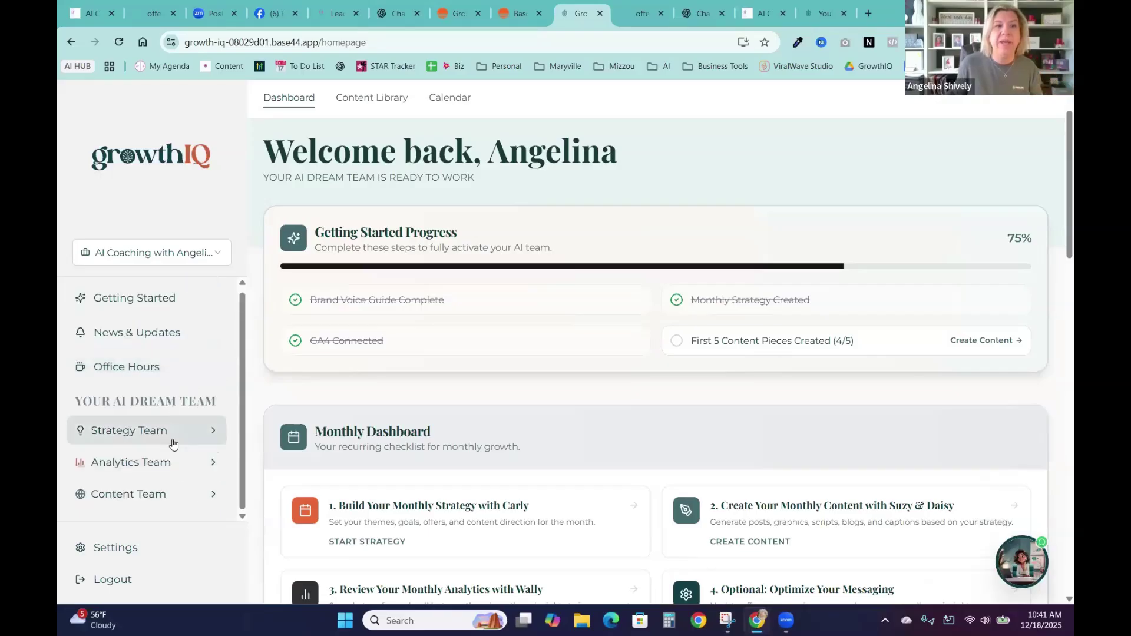
{"action": "left_click", "coordinate": [157, 495]}
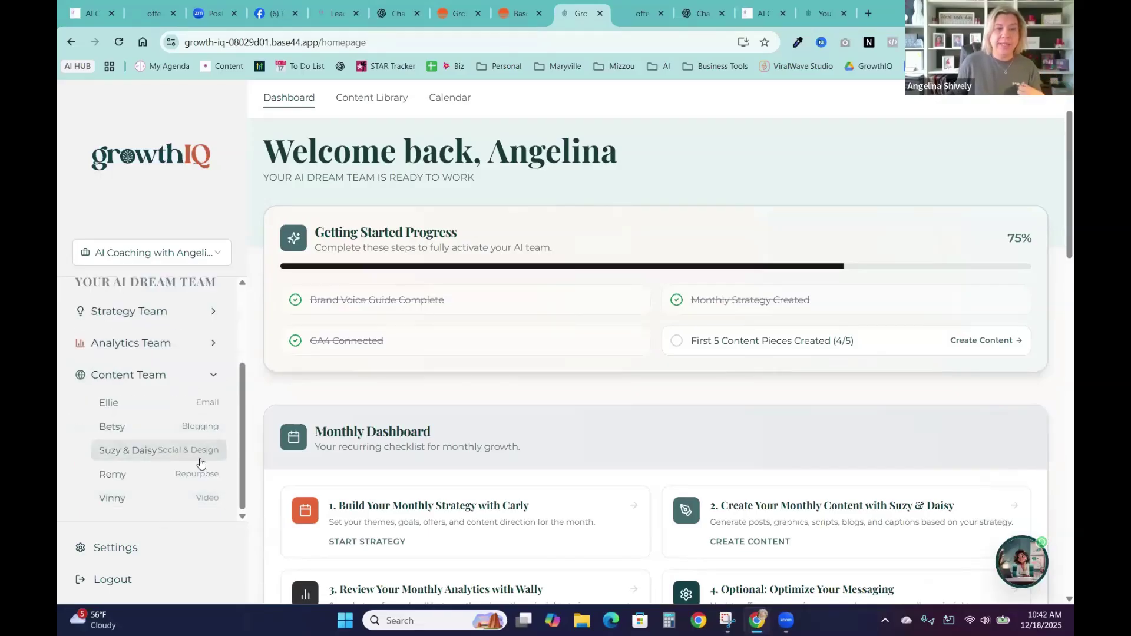
{"action": "left_click", "coordinate": [193, 453]}
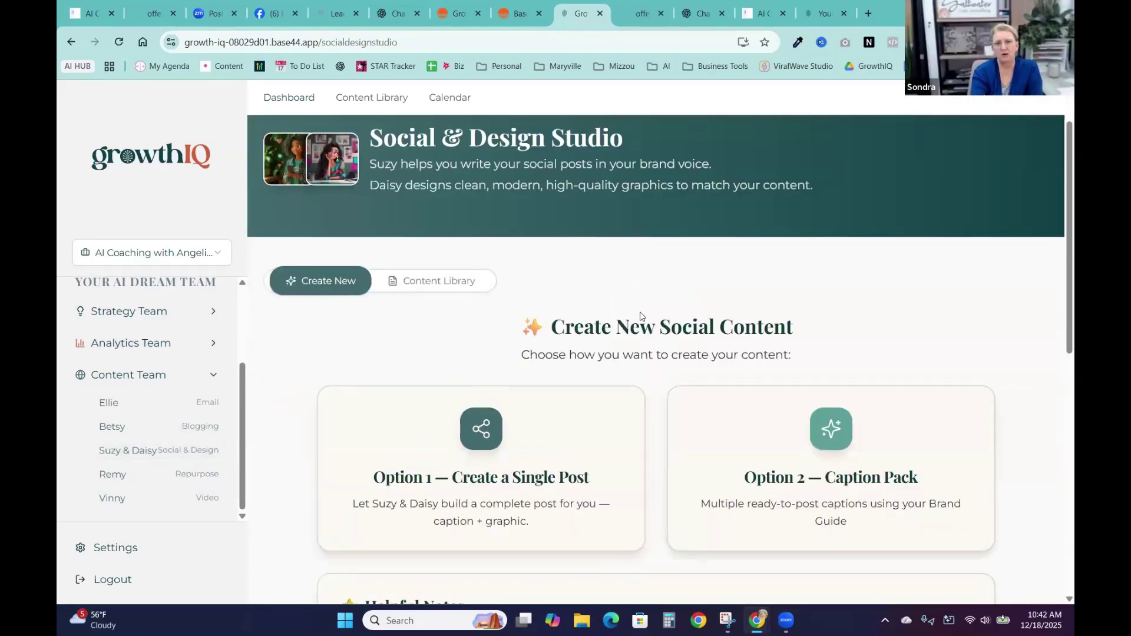
Review the social content options and helpful notes, and open the Create a Single Post form.
{"action": "scroll", "coordinate": [568, 379], "scroll_direction": "down", "scroll_amount": 2}
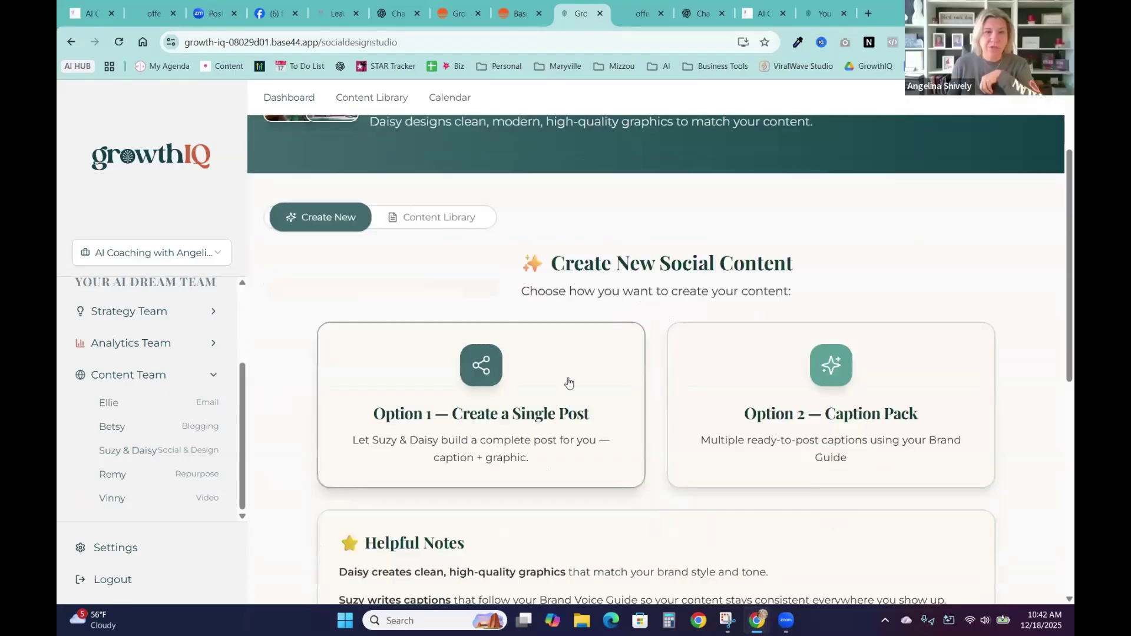
{"action": "scroll", "coordinate": [511, 428], "scroll_direction": "down", "scroll_amount": 1}
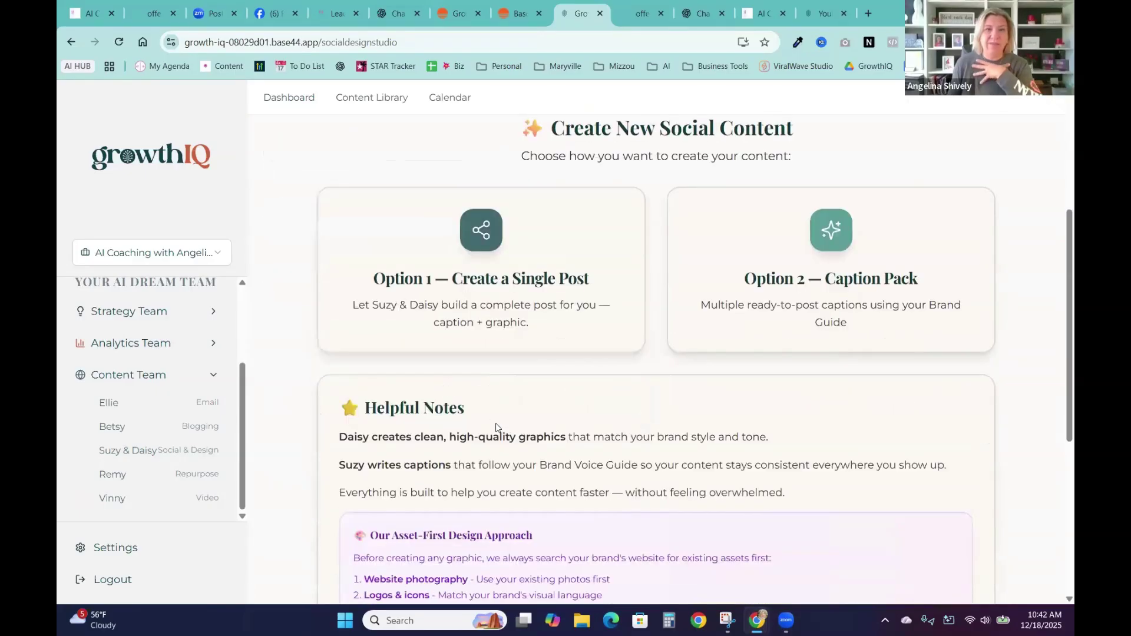
{"action": "left_click", "coordinate": [446, 264]}
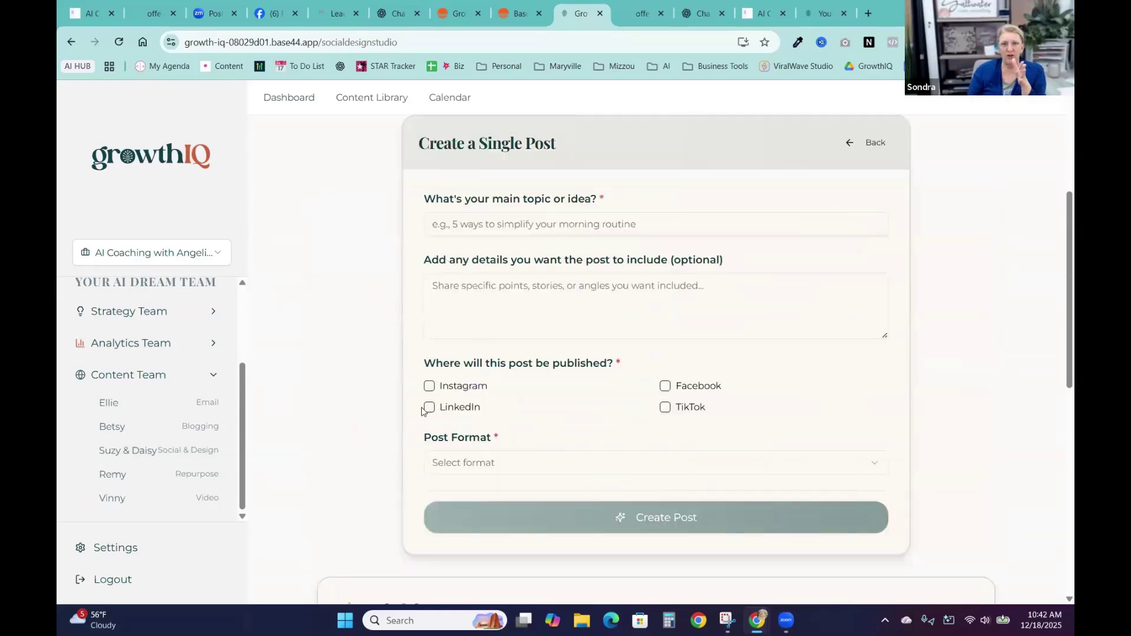
Choose Facebook as the publishing platform and enter "a 30 day Video challenge" as the post's main topic.
{"action": "left_click", "coordinate": [664, 385]}
{"action": "left_click", "coordinate": [520, 230]}
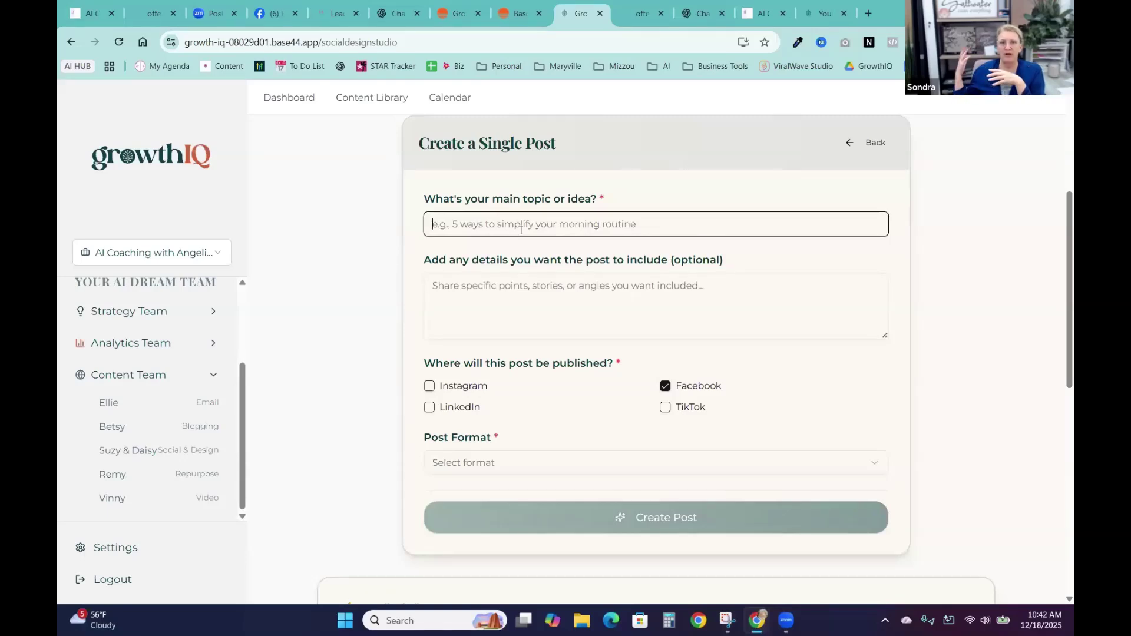
{"action": "type", "text": "a 30 day challenge"}
{"action": "left_click", "coordinate": [475, 226]}
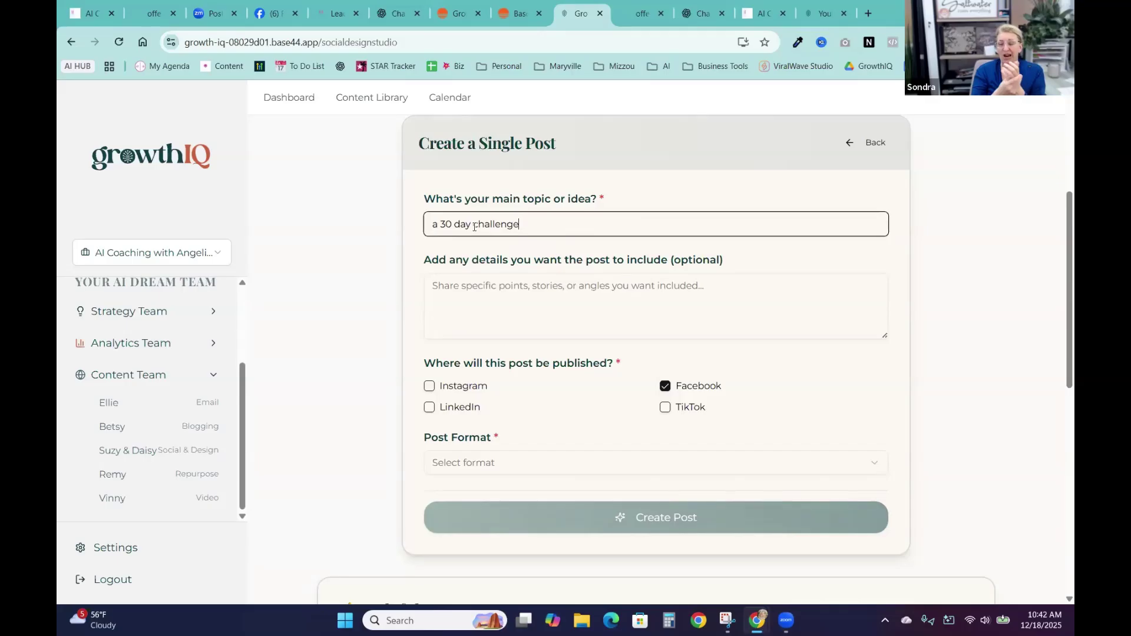
{"action": "type", "text": "Video"}
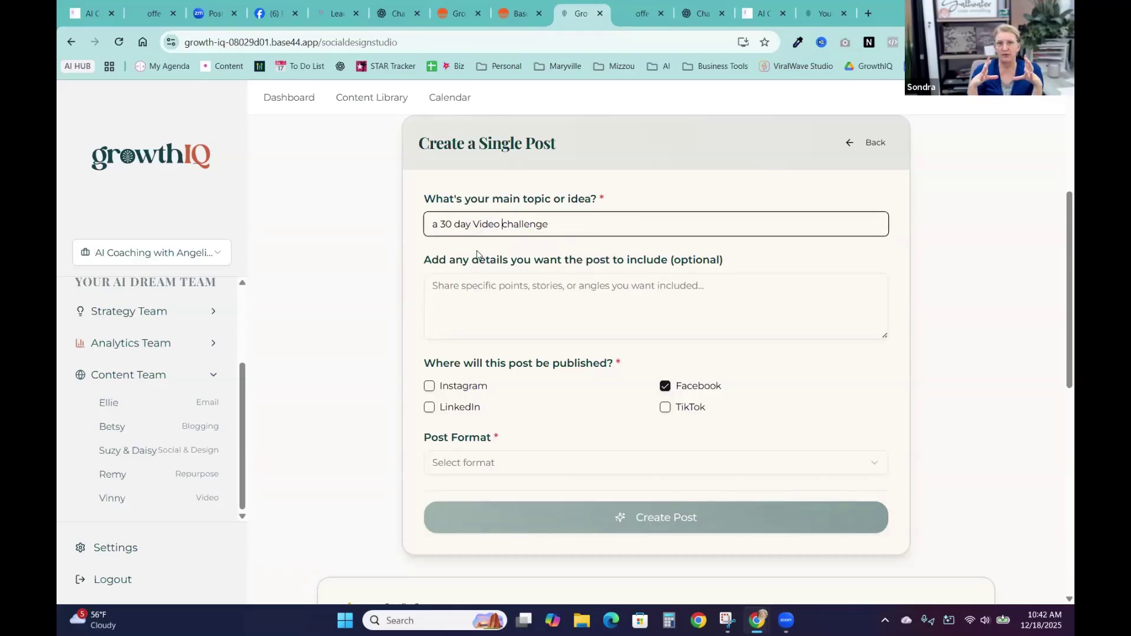
Set the post format to Engagement and start creating the post.
{"action": "scroll", "coordinate": [675, 324], "scroll_direction": "down", "scroll_amount": 3}
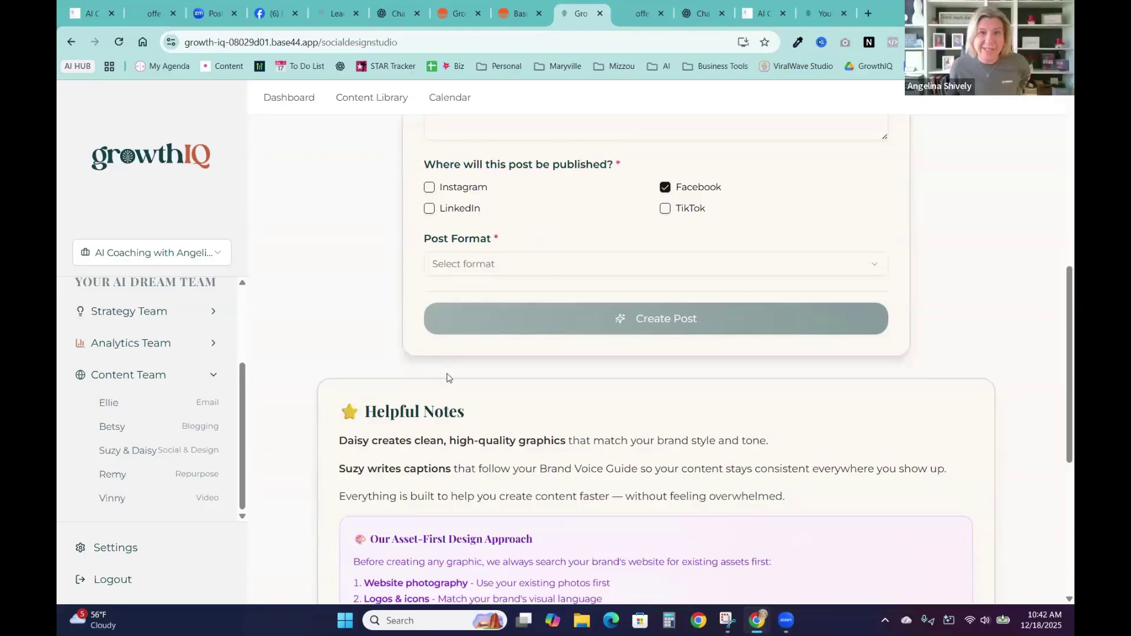
{"action": "scroll", "coordinate": [677, 279], "scroll_direction": "down", "scroll_amount": 2}
{"action": "scroll", "coordinate": [646, 267], "scroll_direction": "up", "scroll_amount": 2}
{"action": "left_click", "coordinate": [538, 262]}
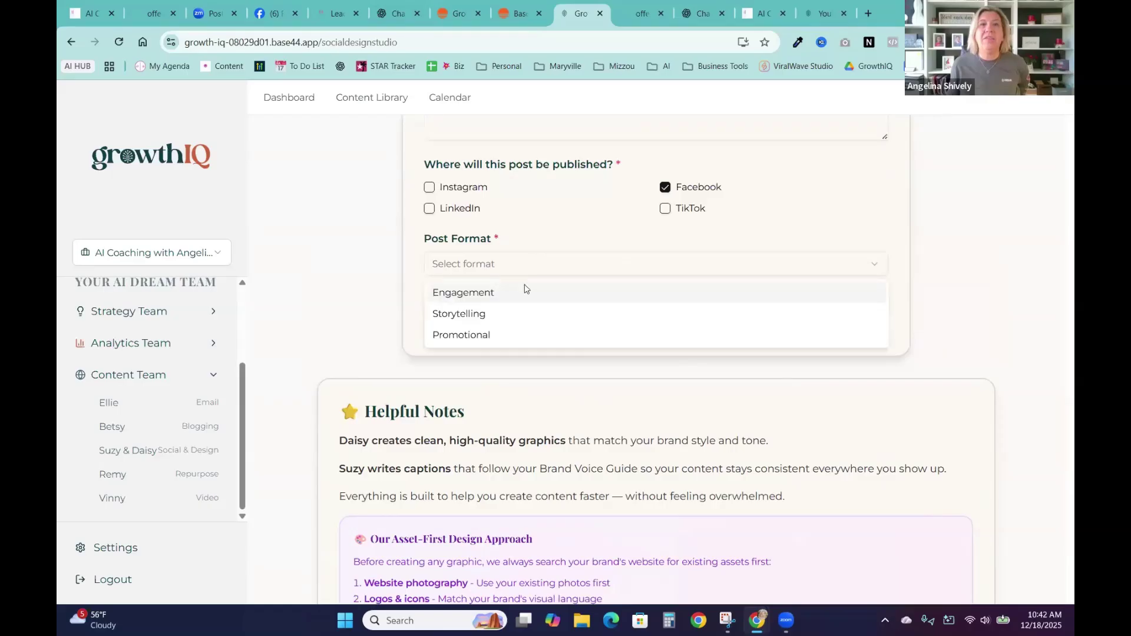
{"action": "left_click", "coordinate": [505, 293]}
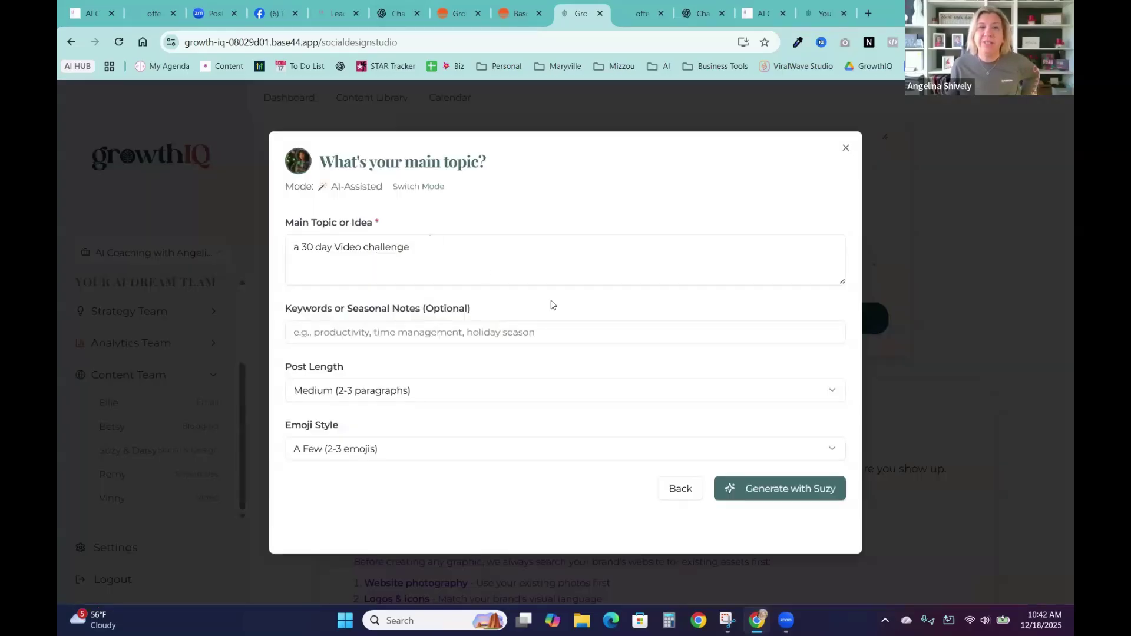
Set the emoji style to None (No emojis) and generate the caption with the AI writing assistant.
{"action": "left_click", "coordinate": [339, 452]}
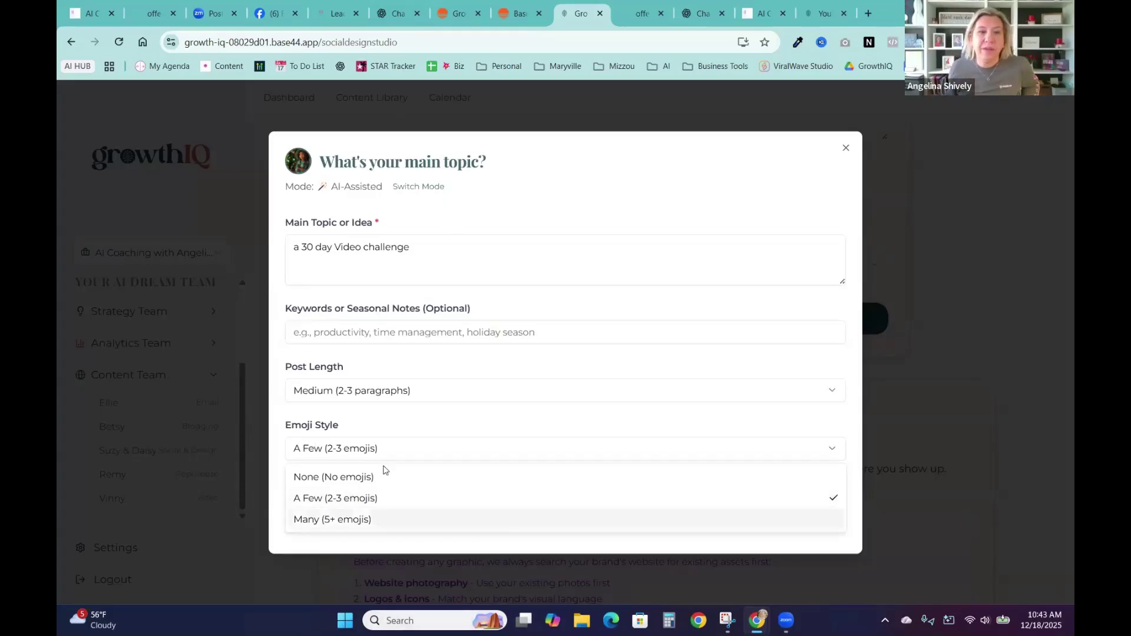
{"action": "left_click", "coordinate": [361, 477]}
{"action": "left_click", "coordinate": [825, 488]}
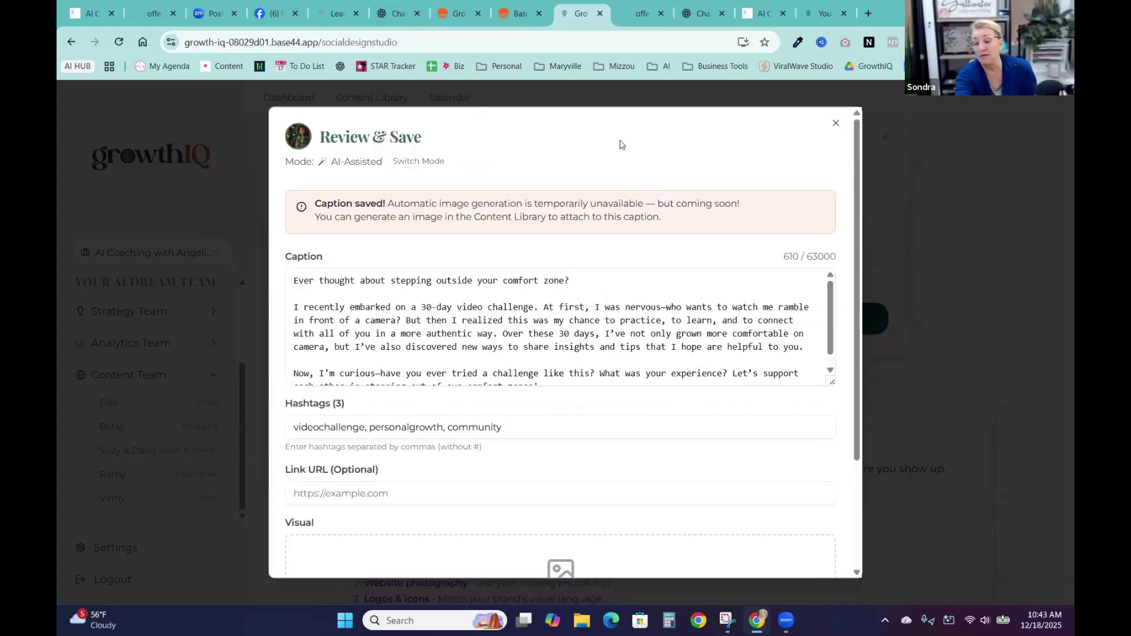
Review the generated caption, hashtags, link and visual sections, and close the review without saving to the library.
{"action": "scroll", "coordinate": [526, 338], "scroll_direction": "down", "scroll_amount": 3}
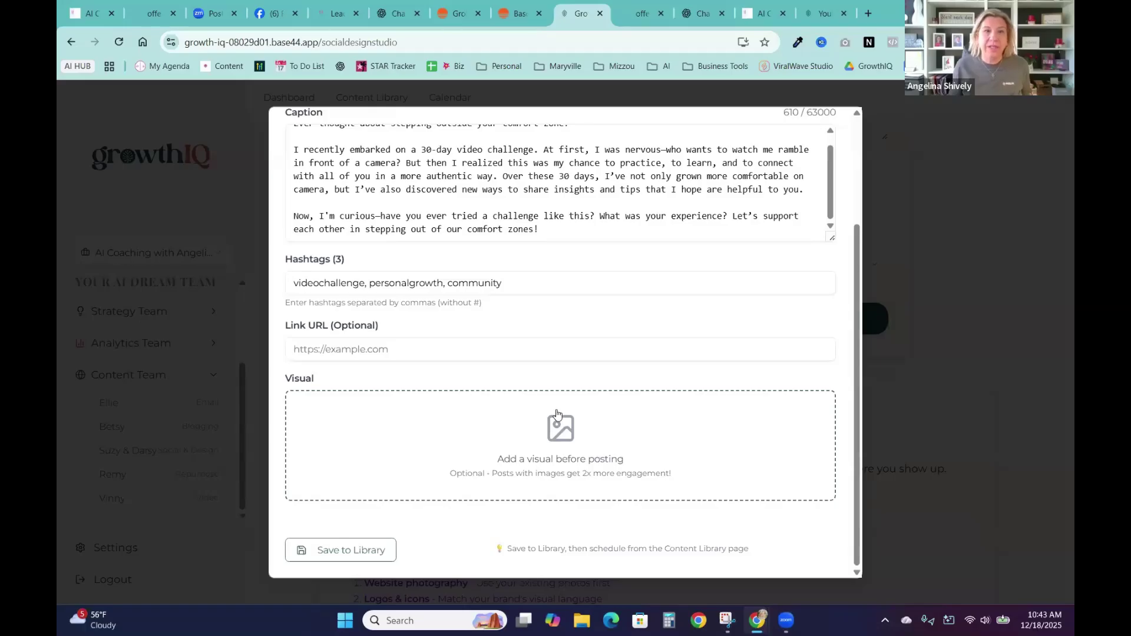
{"action": "scroll", "coordinate": [626, 438], "scroll_direction": "up", "scroll_amount": 3}
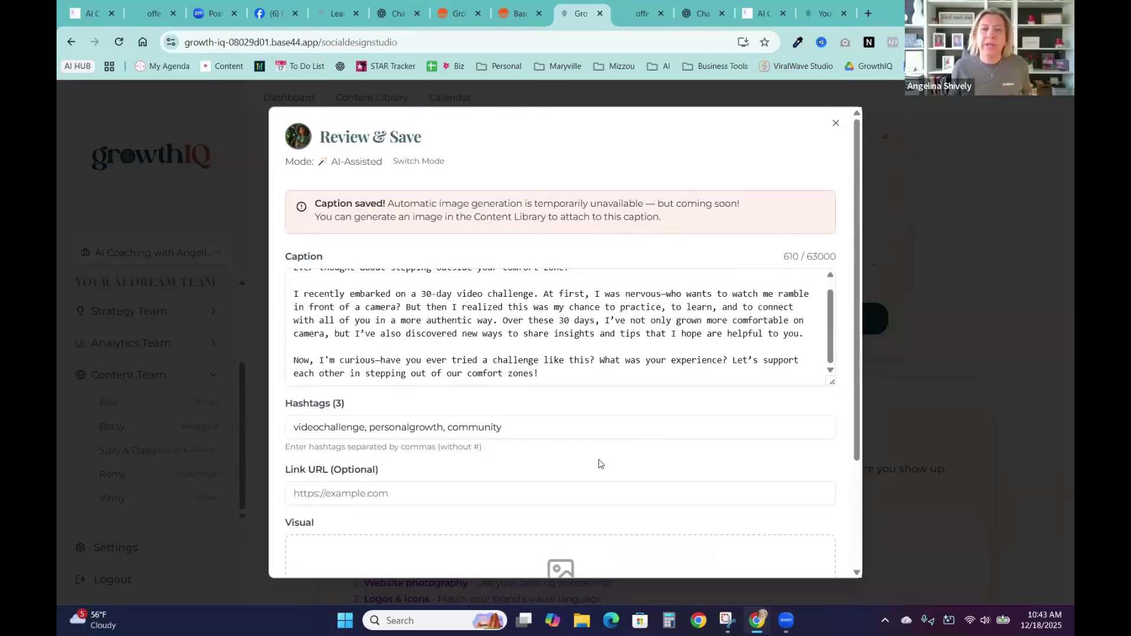
{"action": "scroll", "coordinate": [598, 462], "scroll_direction": "down", "scroll_amount": 3}
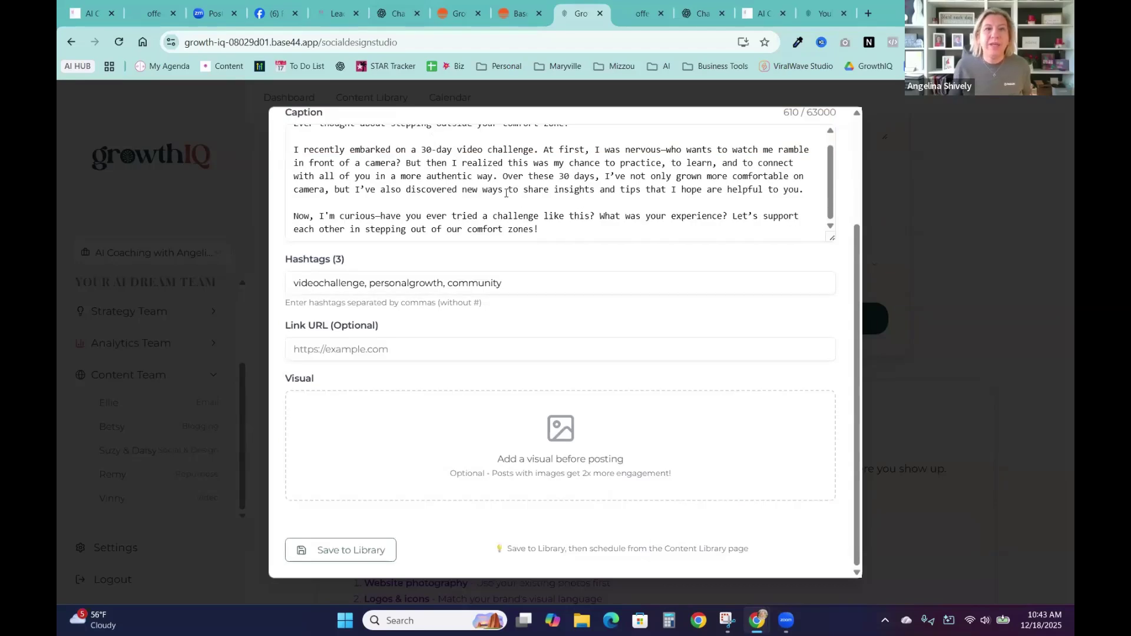
{"action": "scroll", "coordinate": [381, 160], "scroll_direction": "up", "scroll_amount": 1}
{"action": "scroll", "coordinate": [861, 173], "scroll_direction": "up", "scroll_amount": 3}
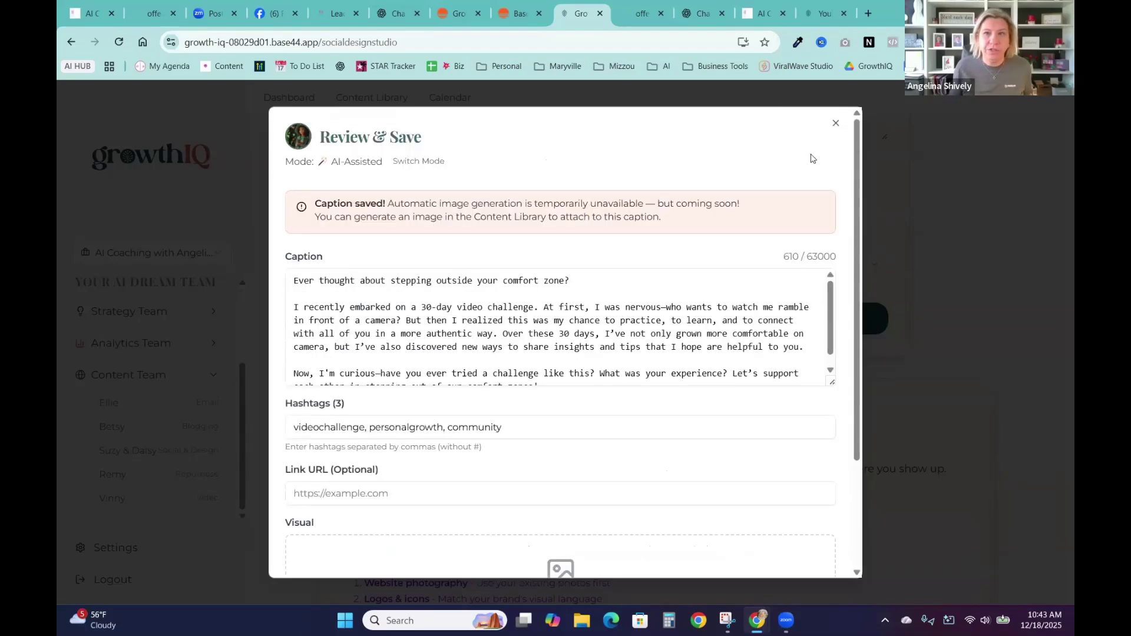
{"action": "left_click", "coordinate": [836, 124]}
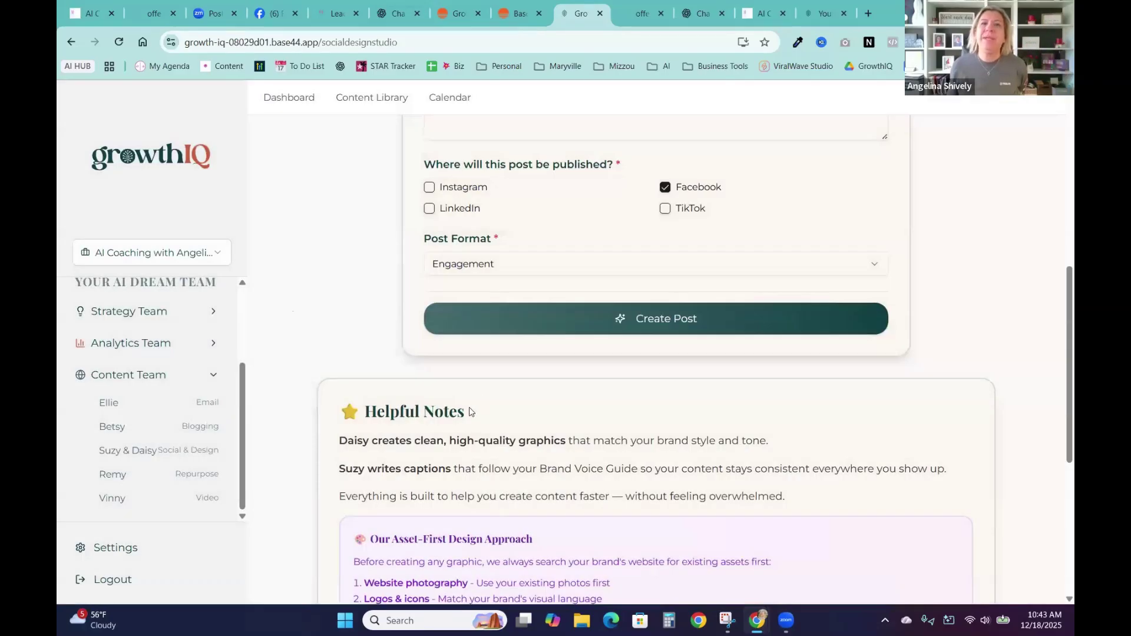
{"action": "scroll", "coordinate": [475, 396], "scroll_direction": "up", "scroll_amount": 8}
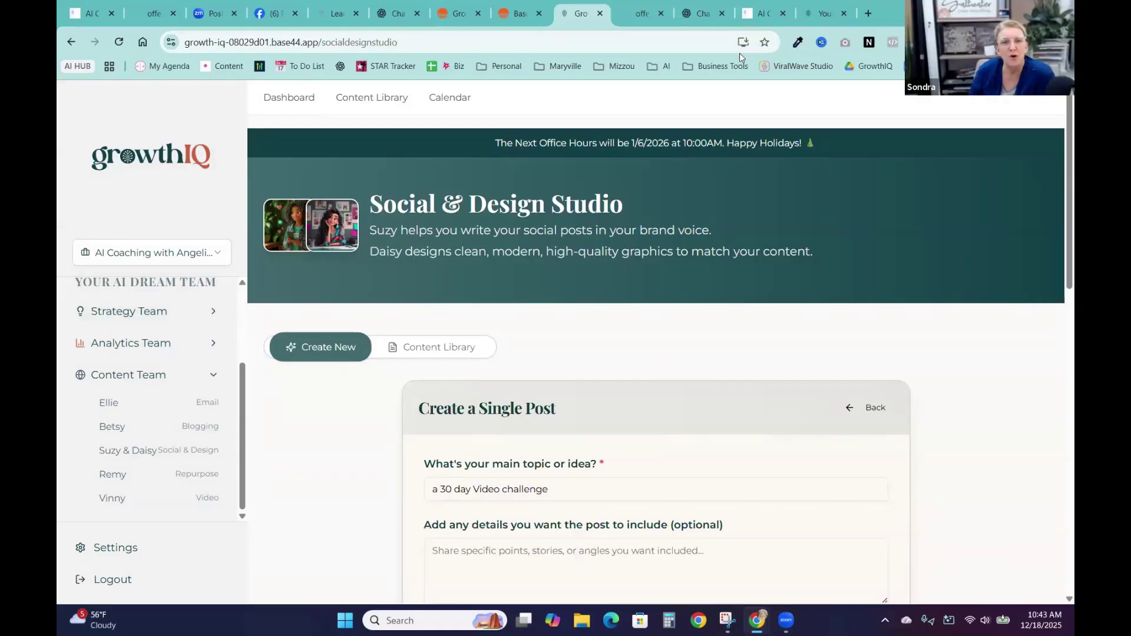
Close the live GrowthIQ app, switch to its Base44 editor and expand the Strategy Team in the app preview.
{"action": "left_click", "coordinate": [599, 14]}
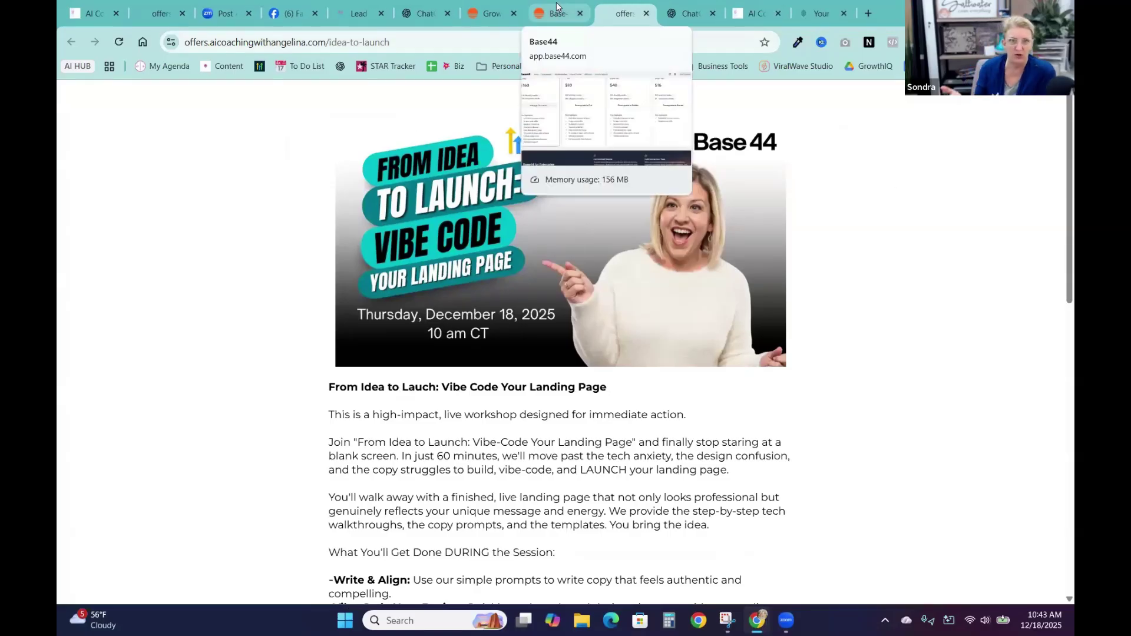
{"action": "left_click", "coordinate": [492, 6]}
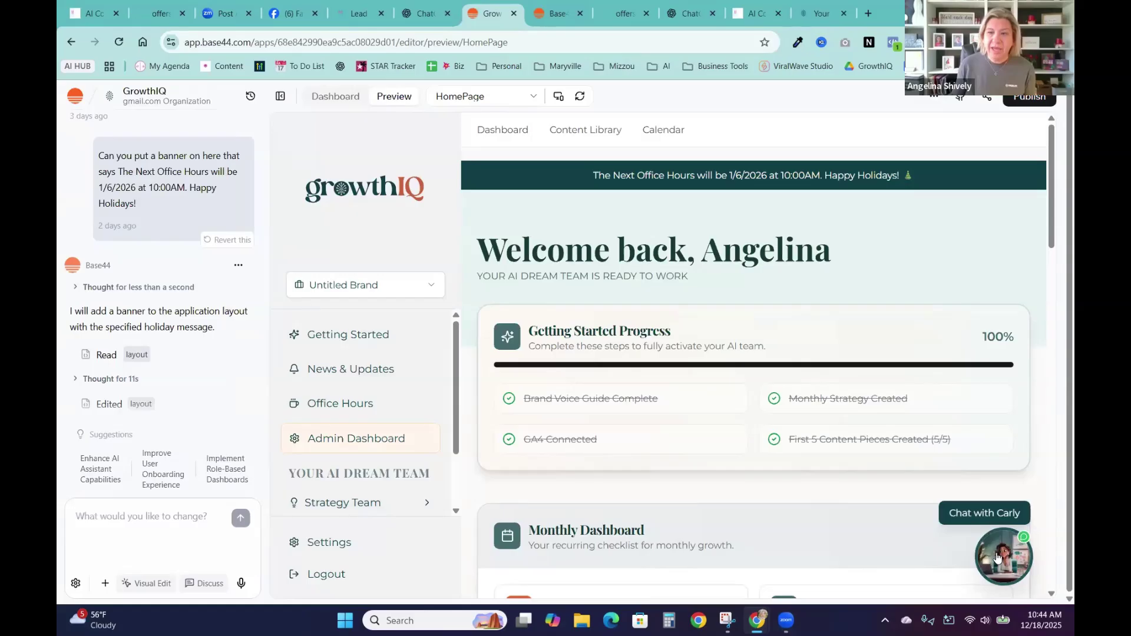
{"action": "scroll", "coordinate": [374, 437], "scroll_direction": "down", "scroll_amount": 1}
{"action": "left_click", "coordinate": [374, 436]}
{"action": "scroll", "coordinate": [382, 447], "scroll_direction": "down", "scroll_amount": 1}
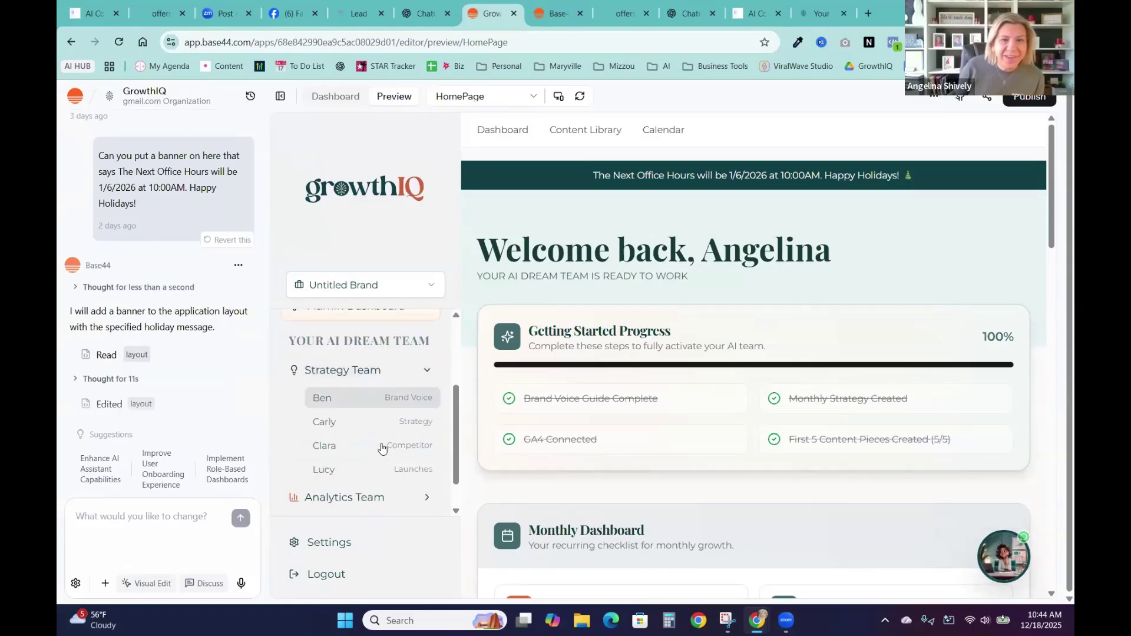
Open the marketing coach chat in the preview and send "I am working on a 30 day visibility challenge.".
{"action": "left_click", "coordinate": [999, 562]}
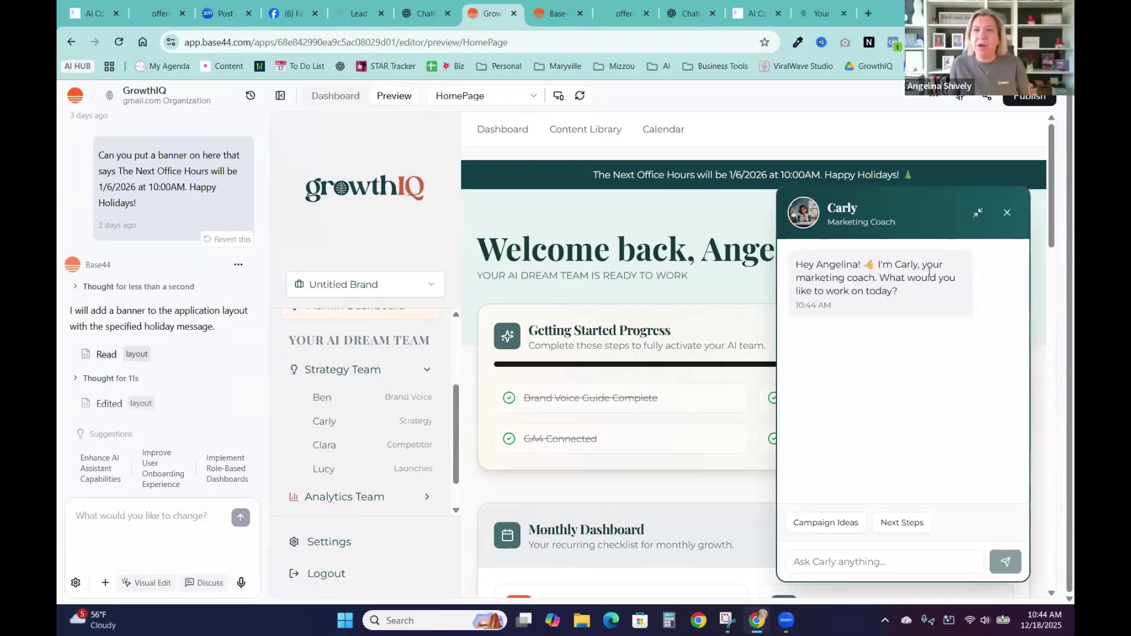
{"action": "left_click", "coordinate": [857, 561]}
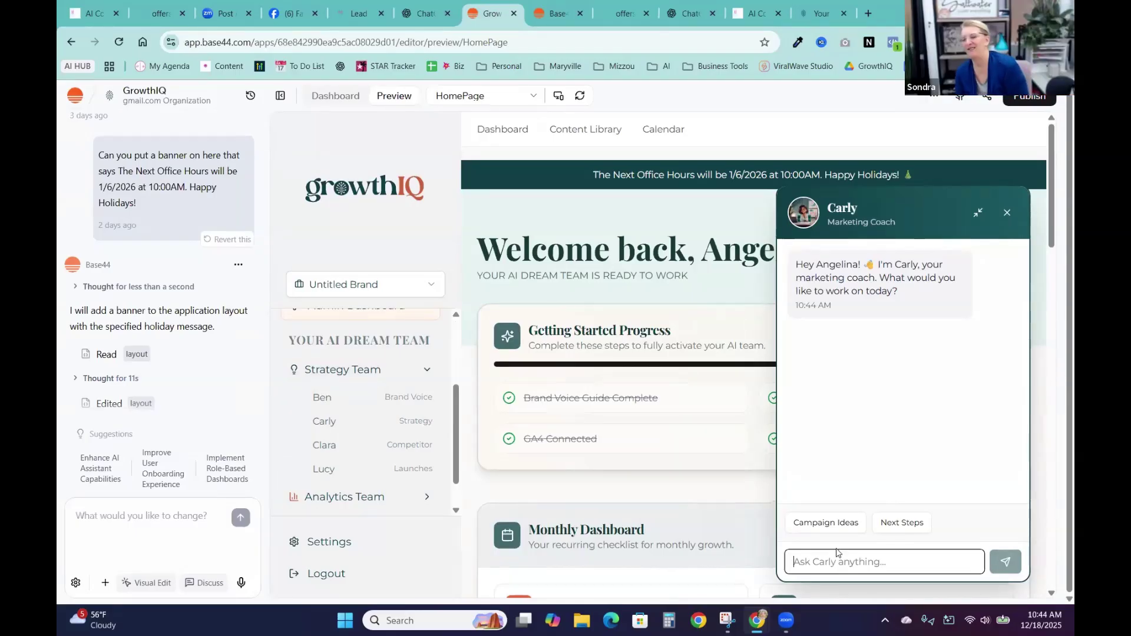
{"action": "type", "text": "I am working "}
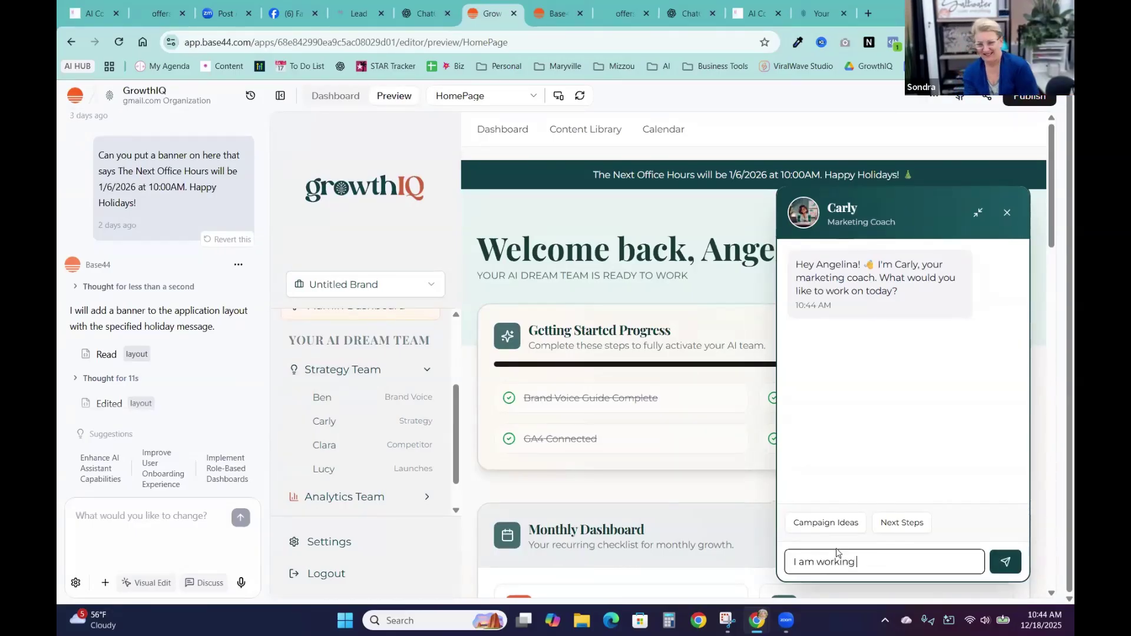
{"action": "type", "text": "on a 30 da"}
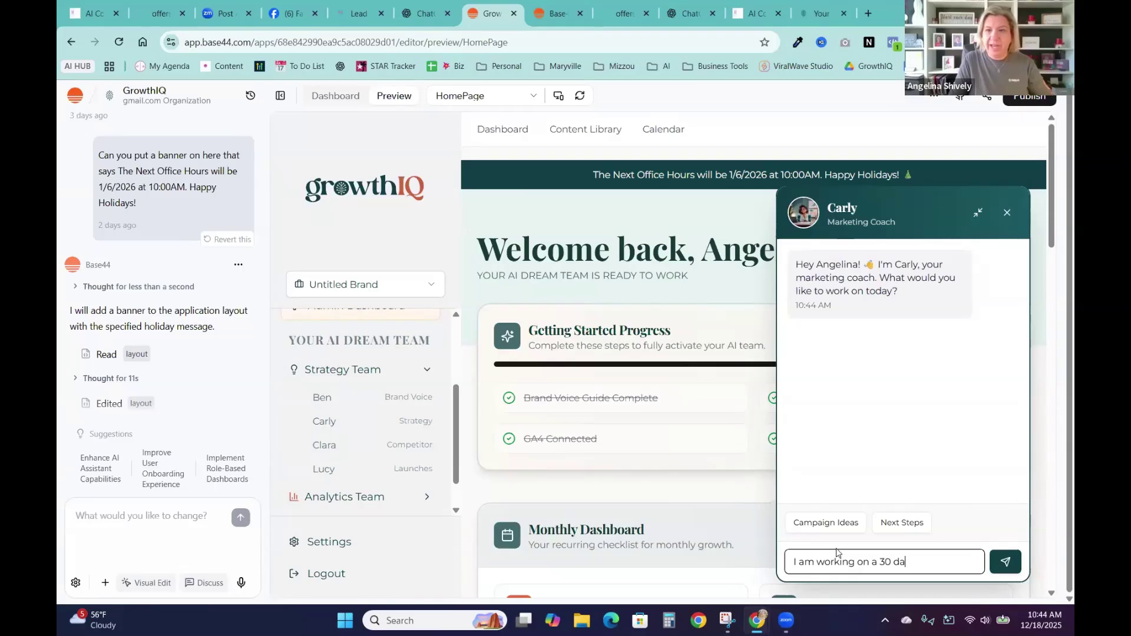
{"action": "type", "text": "y visibility challenge."}
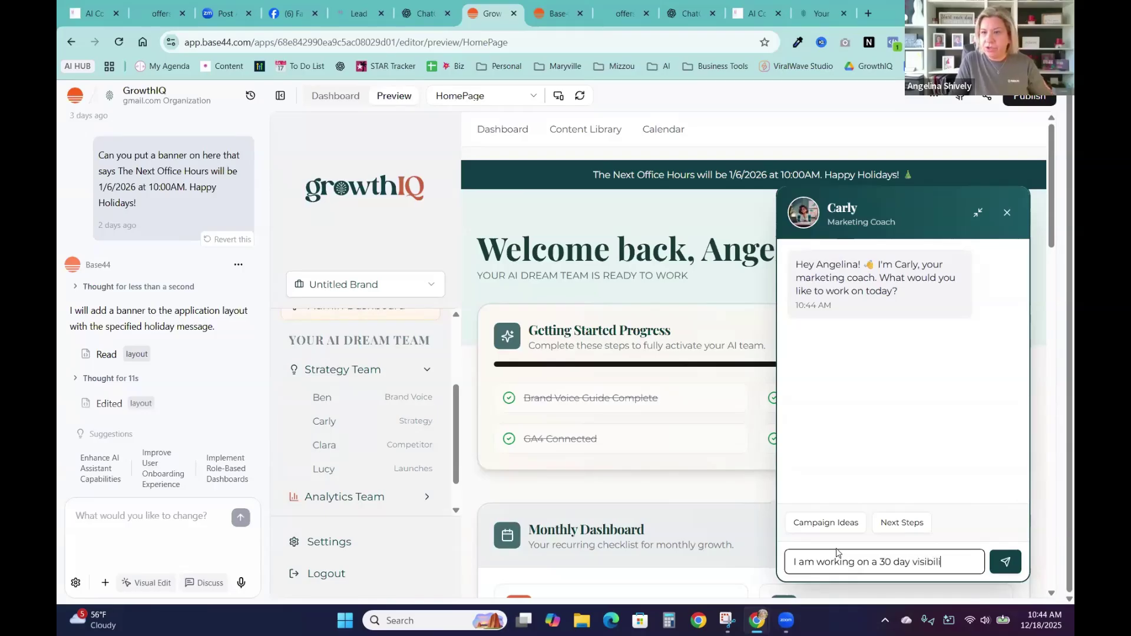
{"action": "key", "text": "Return"}
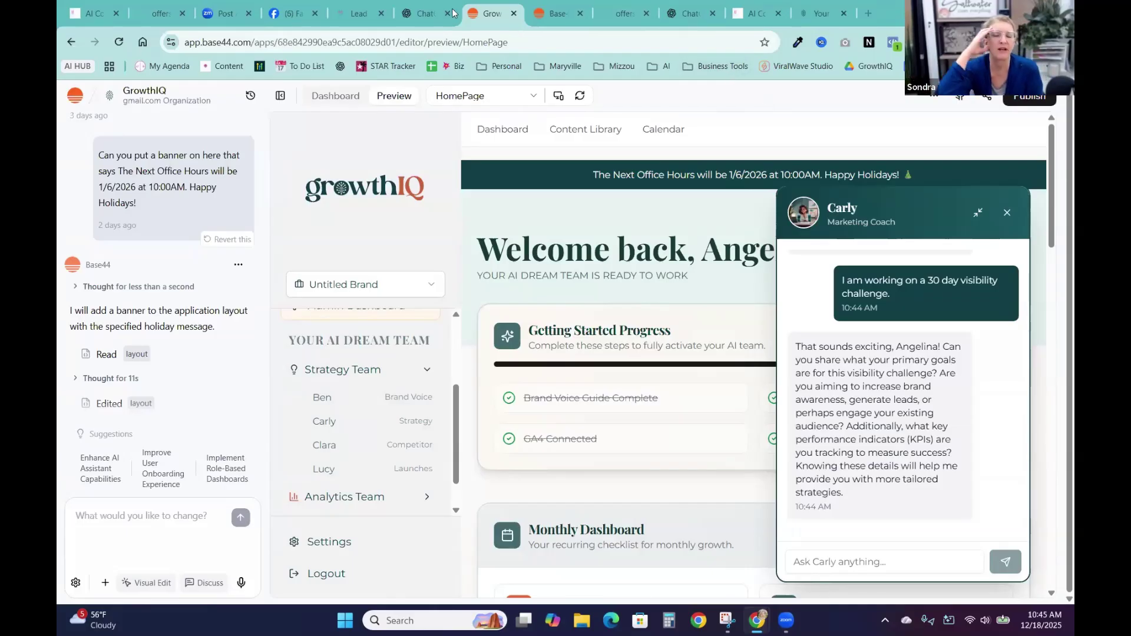
Switch to the GrowthIQ sales page at growthiqhub.com/angie and look through its team and platform sections.
{"action": "left_click", "coordinate": [433, 12]}
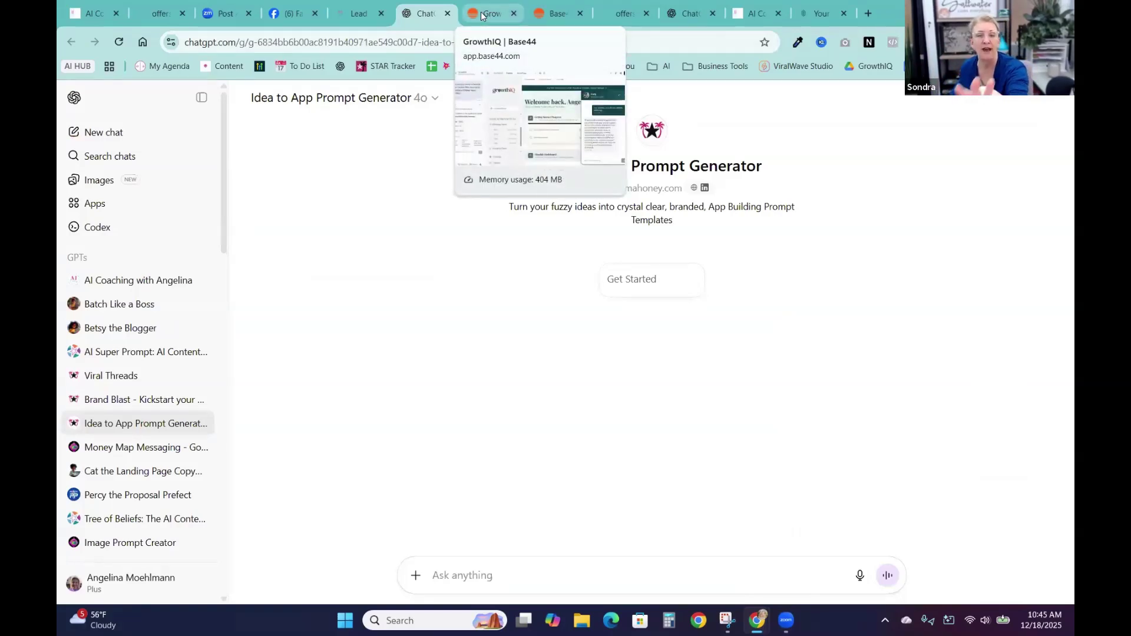
{"action": "left_click", "coordinate": [823, 13]}
{"action": "scroll", "coordinate": [910, 298], "scroll_direction": "down", "scroll_amount": 15}
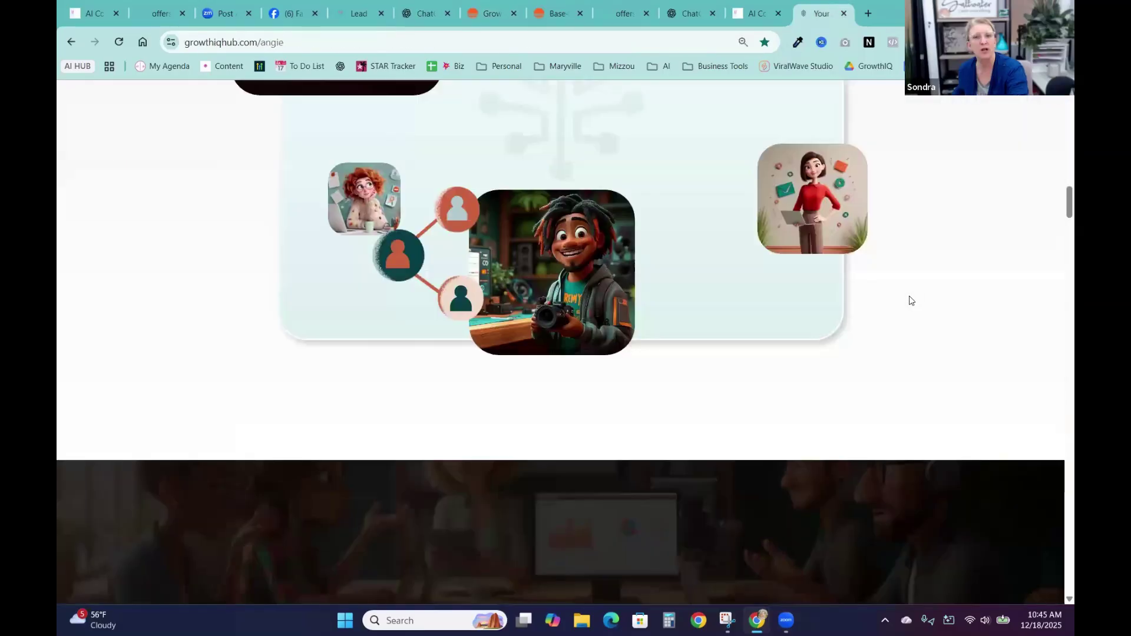
{"action": "scroll", "coordinate": [910, 302], "scroll_direction": "down", "scroll_amount": 5}
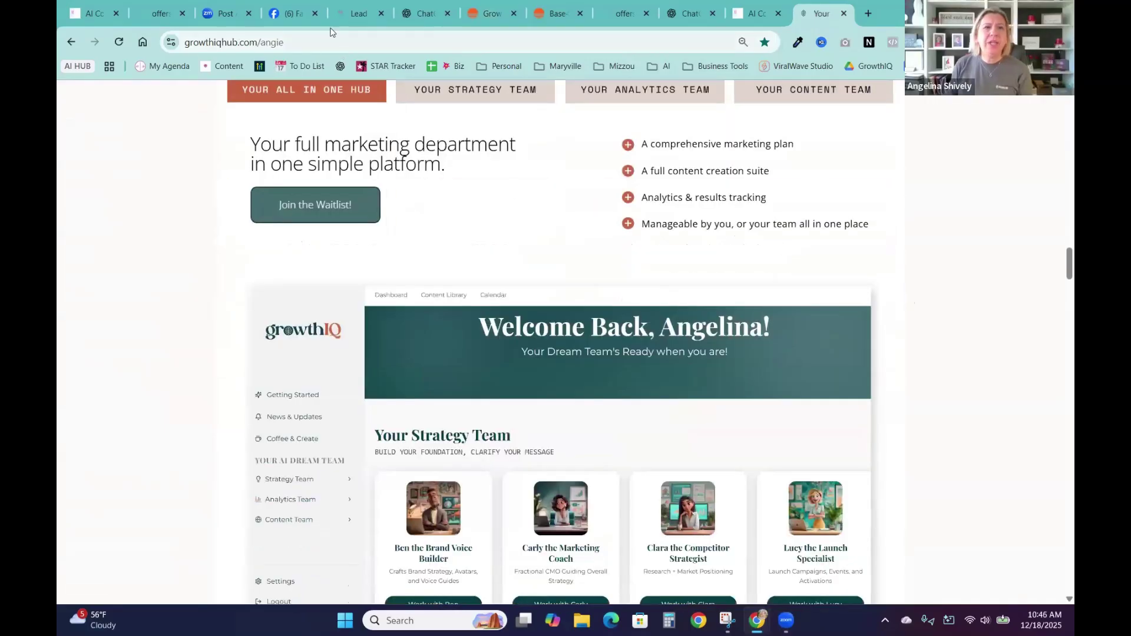
Load the main site growthiqhub.com by removing "/angie" from the address, and copy the site's address.
{"action": "left_click", "coordinate": [325, 37]}
{"action": "left_click_drag", "start_coordinate": [289, 41], "coordinate": [423, 41]}
{"action": "key", "text": "BackSpace"}
{"action": "key", "text": "Return"}
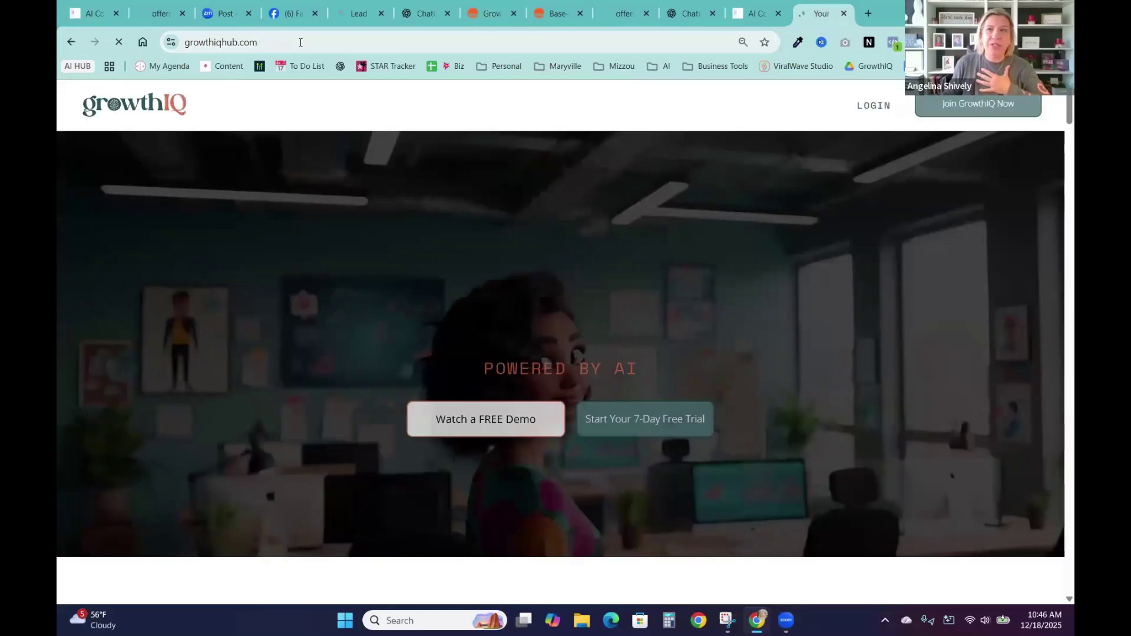
{"action": "left_click", "coordinate": [301, 42]}
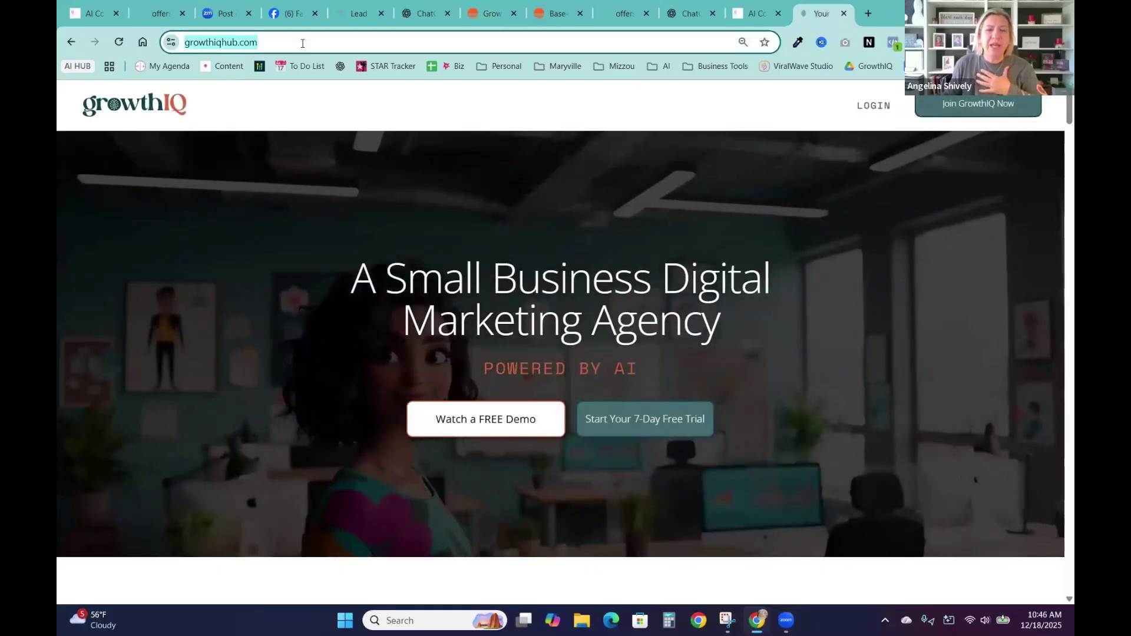
{"action": "right_click", "coordinate": [296, 44]}
{"action": "left_click", "coordinate": [382, 169]}
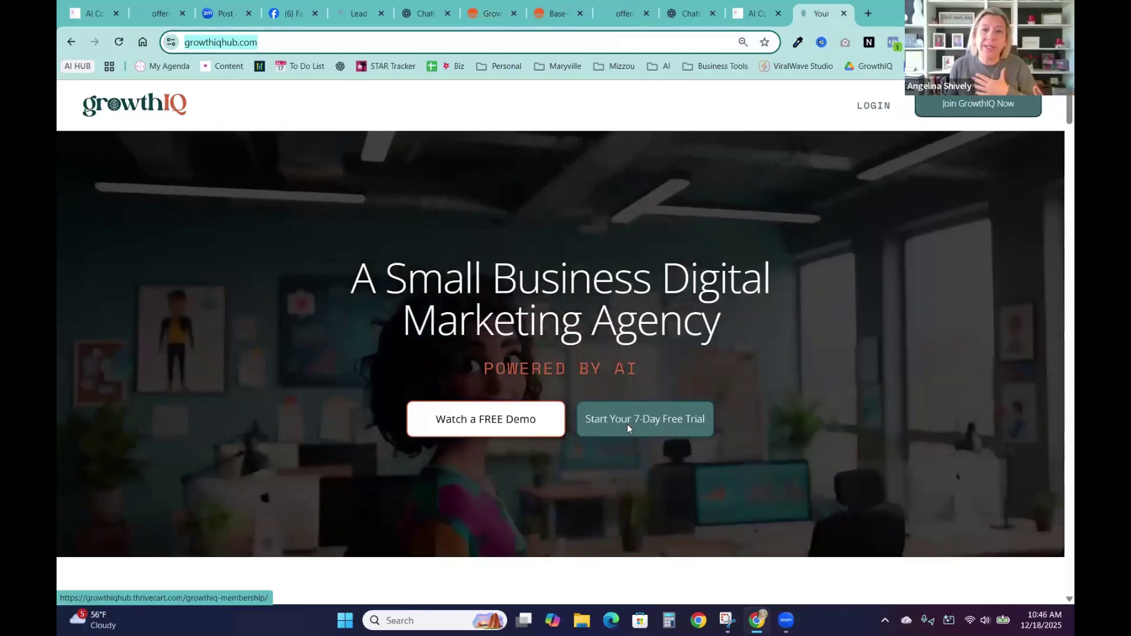
Look through the GrowthIQ home page, open the 7-day free trial checkout and close the checkout page.
{"action": "scroll", "coordinate": [626, 424], "scroll_direction": "down", "scroll_amount": 9}
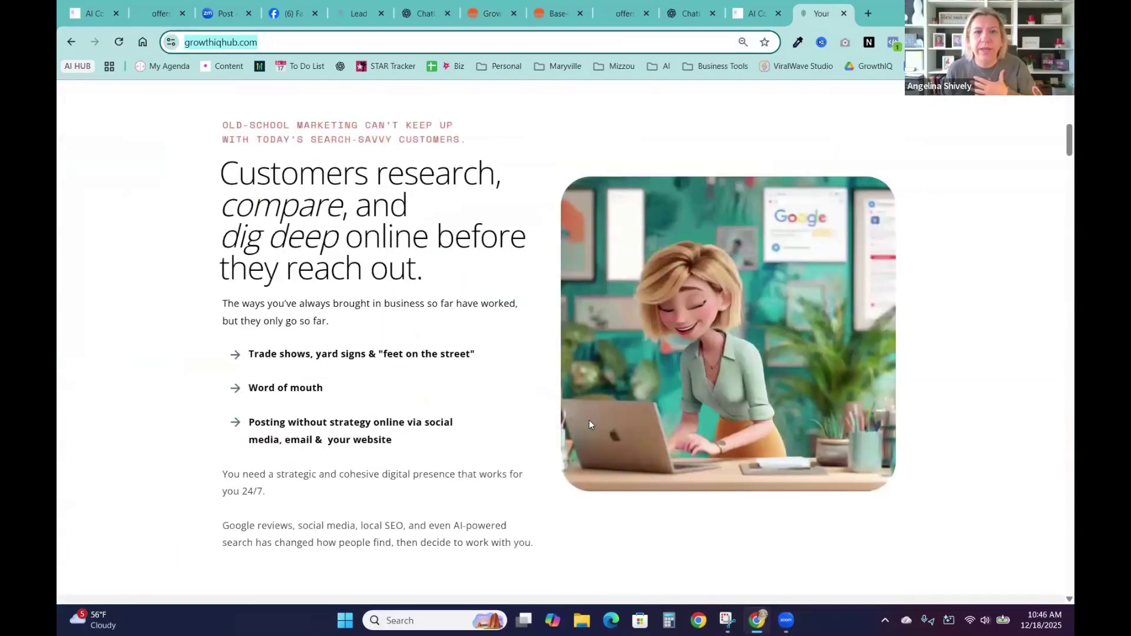
{"action": "scroll", "coordinate": [589, 420], "scroll_direction": "down", "scroll_amount": 15}
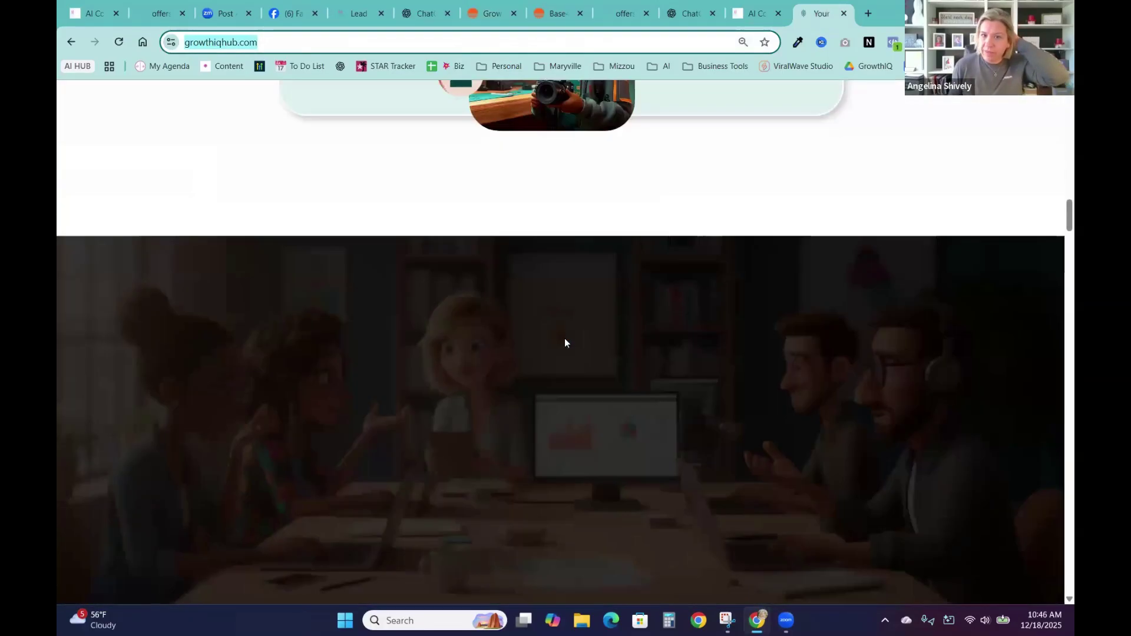
{"action": "scroll", "coordinate": [634, 316], "scroll_direction": "down", "scroll_amount": 1}
{"action": "scroll", "coordinate": [802, 252], "scroll_direction": "up", "scroll_amount": 7}
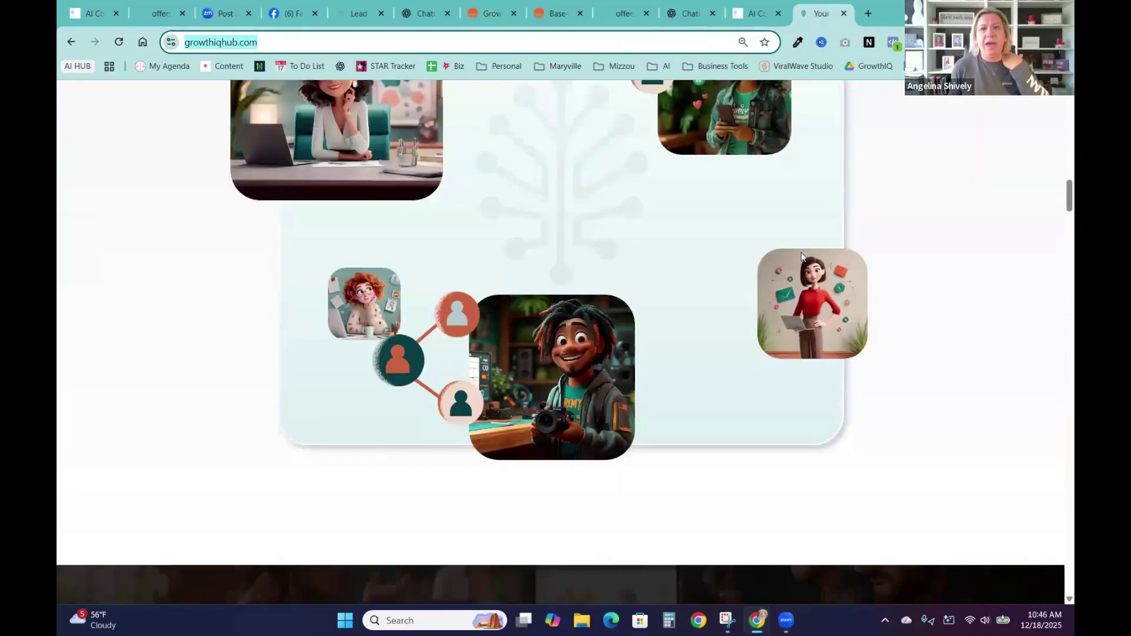
{"action": "scroll", "coordinate": [802, 257], "scroll_direction": "up", "scroll_amount": 18}
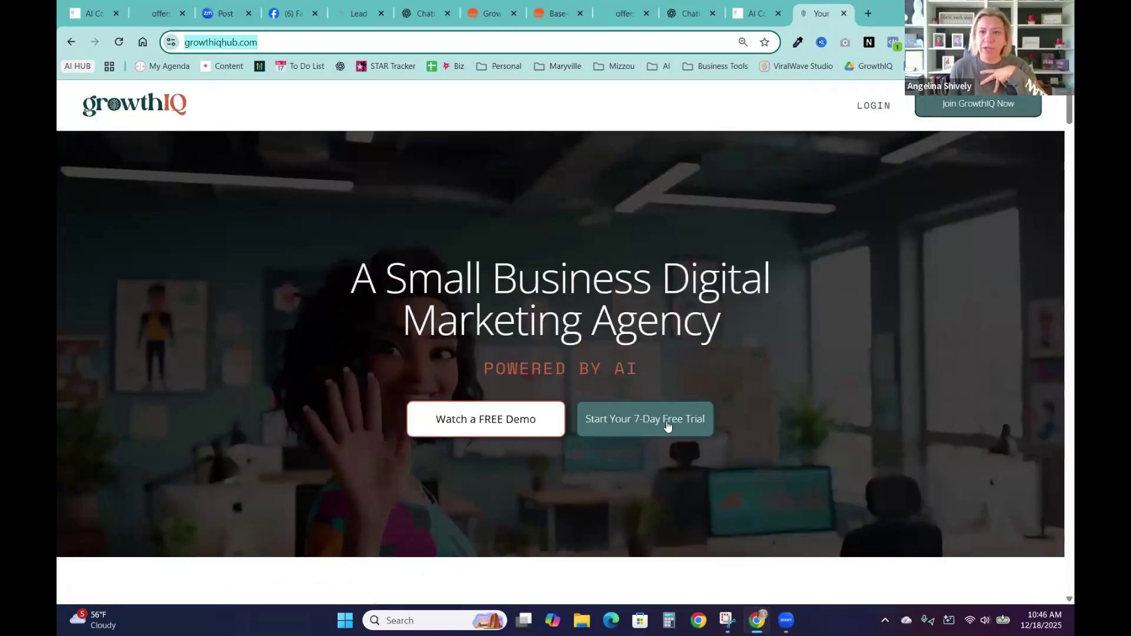
{"action": "left_click", "coordinate": [631, 419]}
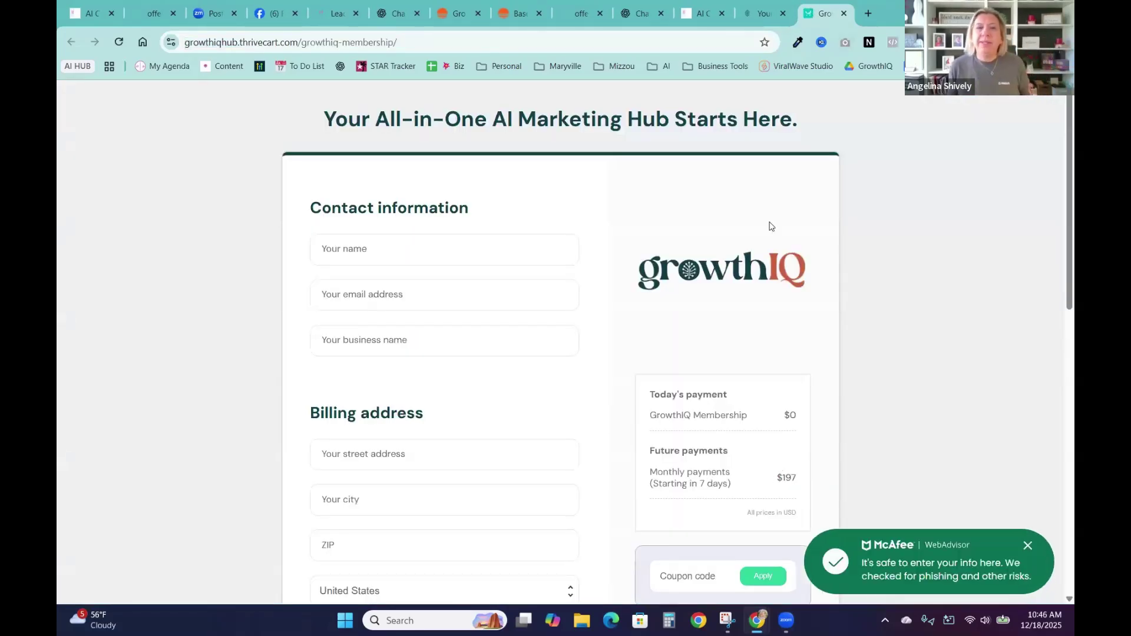
{"action": "left_click", "coordinate": [843, 15]}
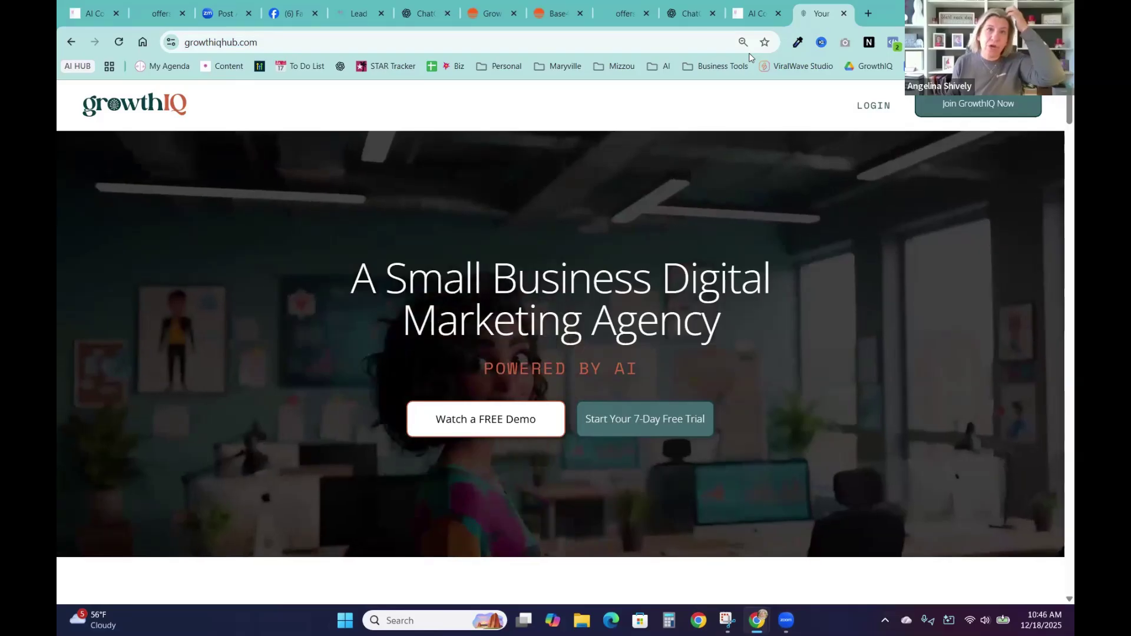
Switch back to the GrowthIQ app preview in Base44 and close the marketing coach chat.
{"action": "mouse_move", "coordinate": [557, 16]}
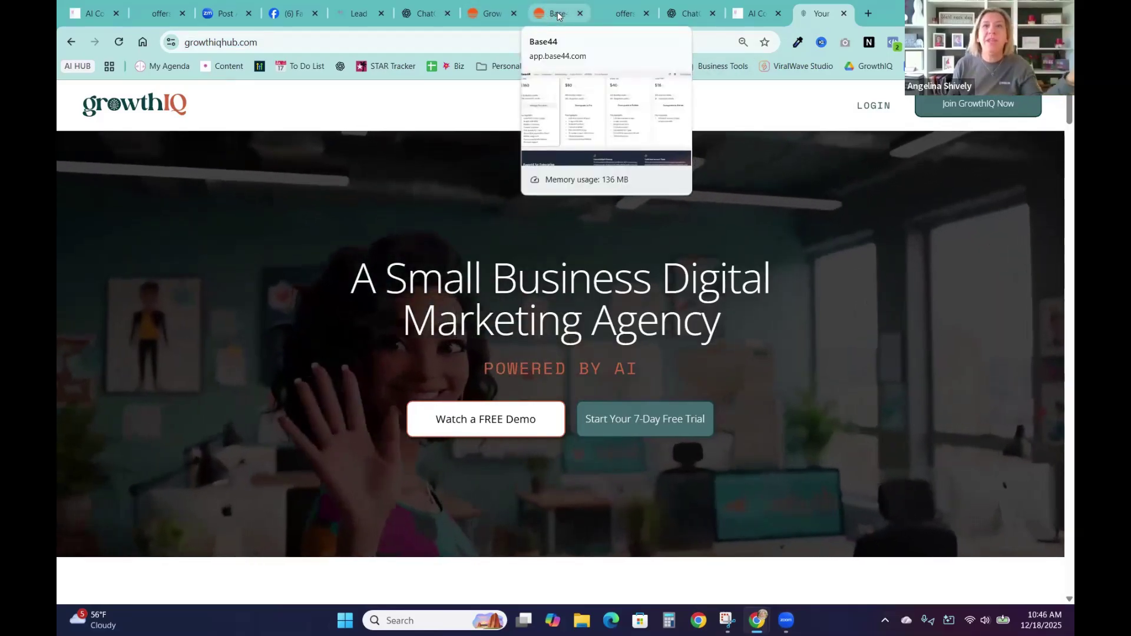
{"action": "mouse_move", "coordinate": [478, 13]}
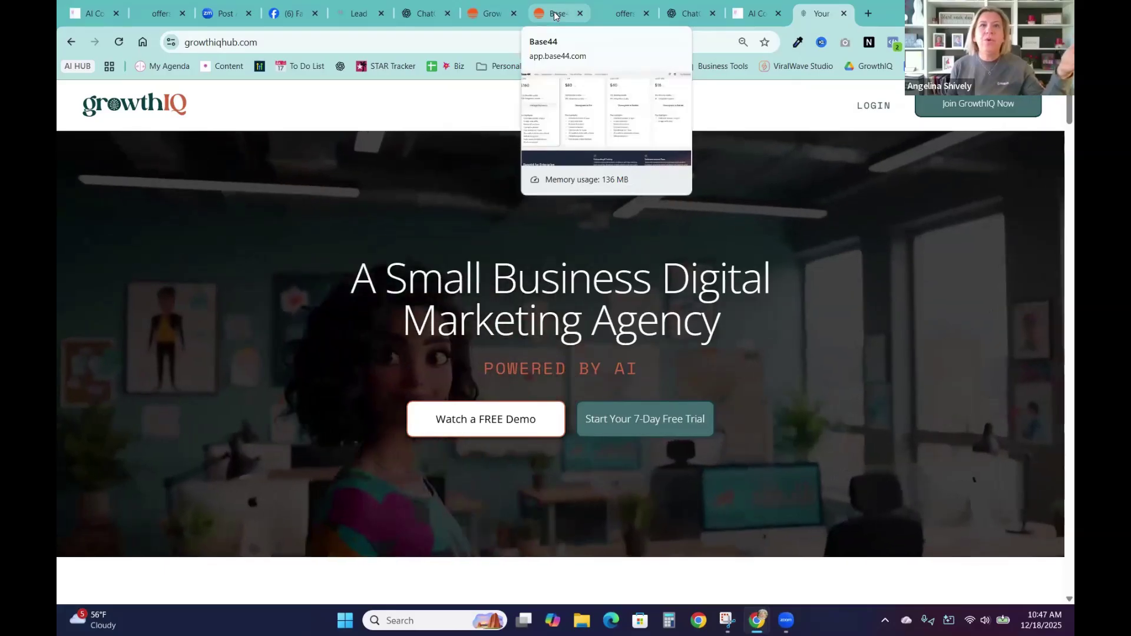
{"action": "left_click", "coordinate": [493, 13]}
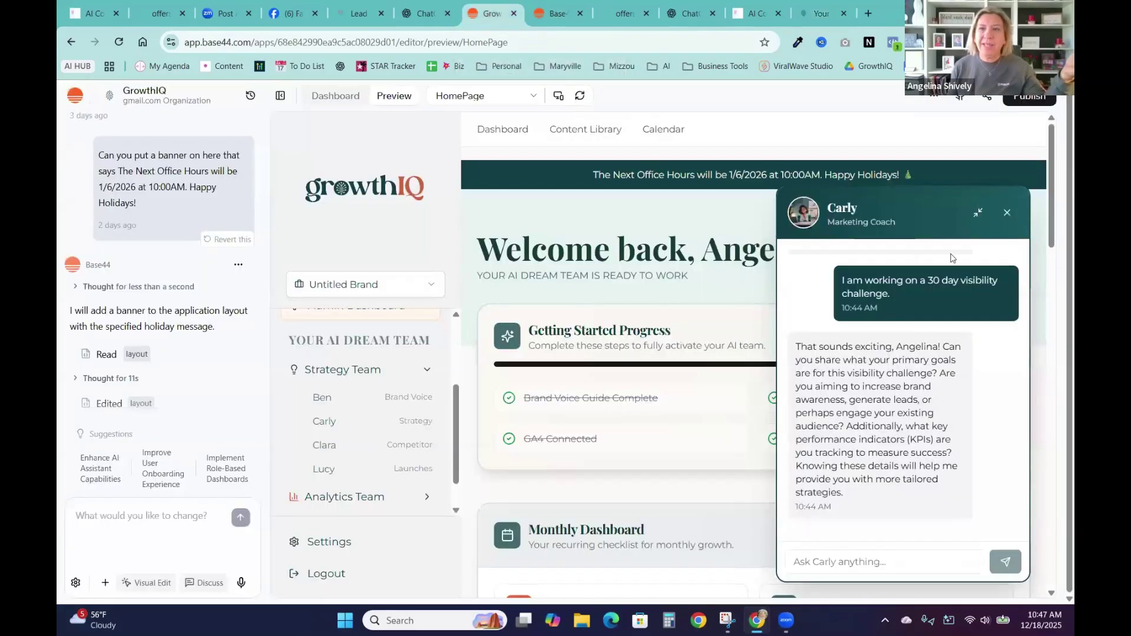
{"action": "left_click", "coordinate": [1008, 214]}
Look through the app's home page from performance metrics to What's New, and highlight the office hours banner request in the builder chat.
{"action": "scroll", "coordinate": [777, 269], "scroll_direction": "down", "scroll_amount": 9}
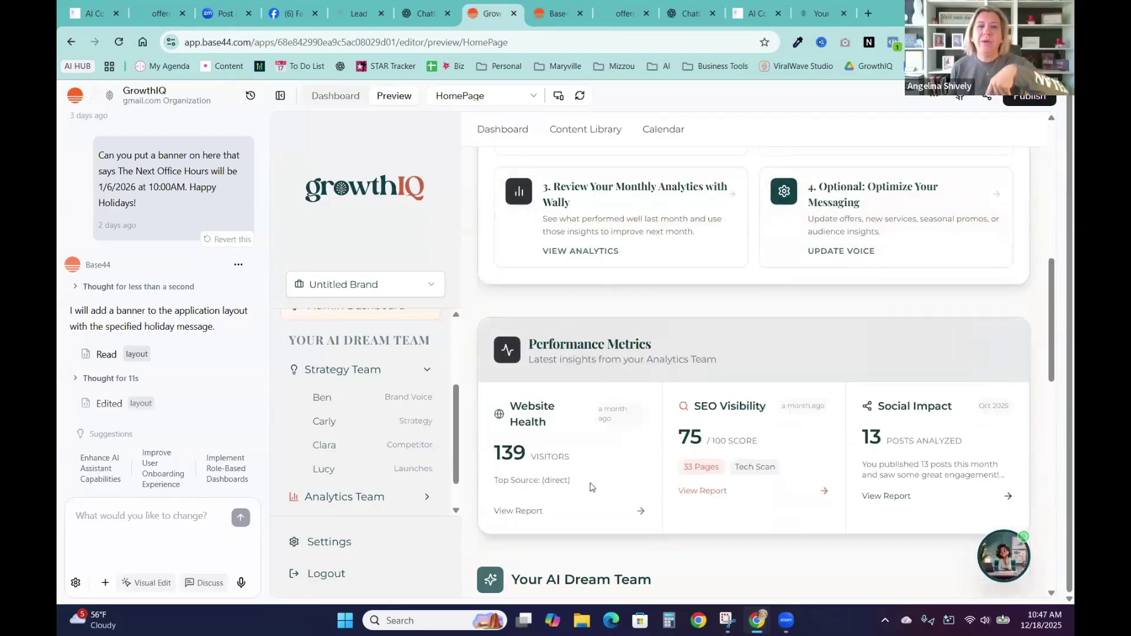
{"action": "scroll", "coordinate": [591, 485], "scroll_direction": "down", "scroll_amount": 5}
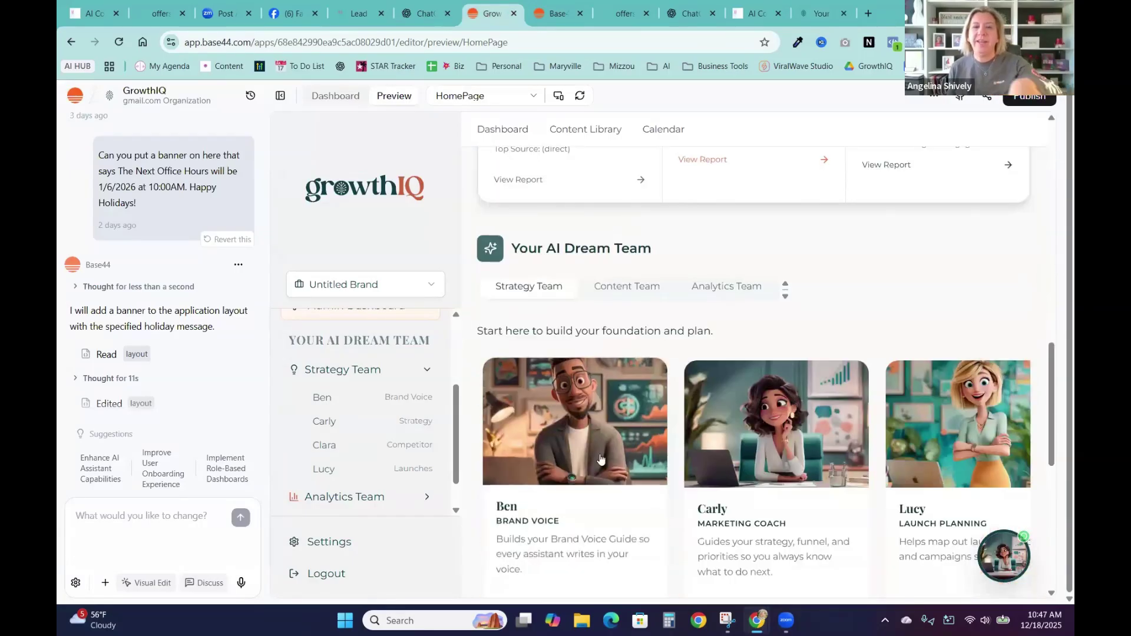
{"action": "scroll", "coordinate": [841, 356], "scroll_direction": "down", "scroll_amount": 3}
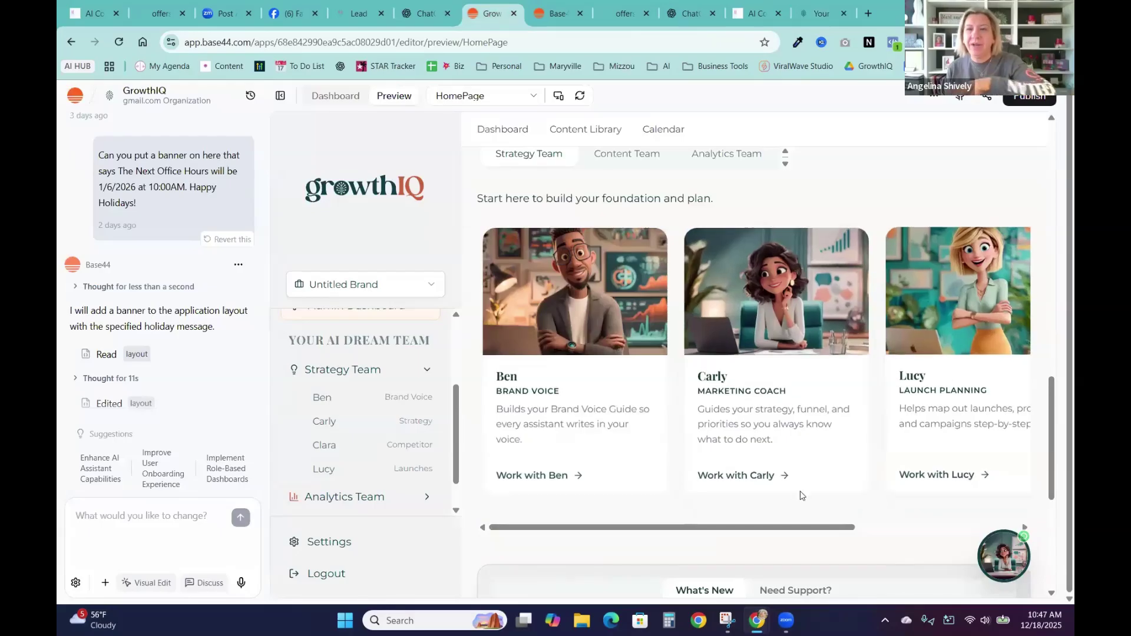
{"action": "scroll", "coordinate": [923, 451], "scroll_direction": "down", "scroll_amount": 3}
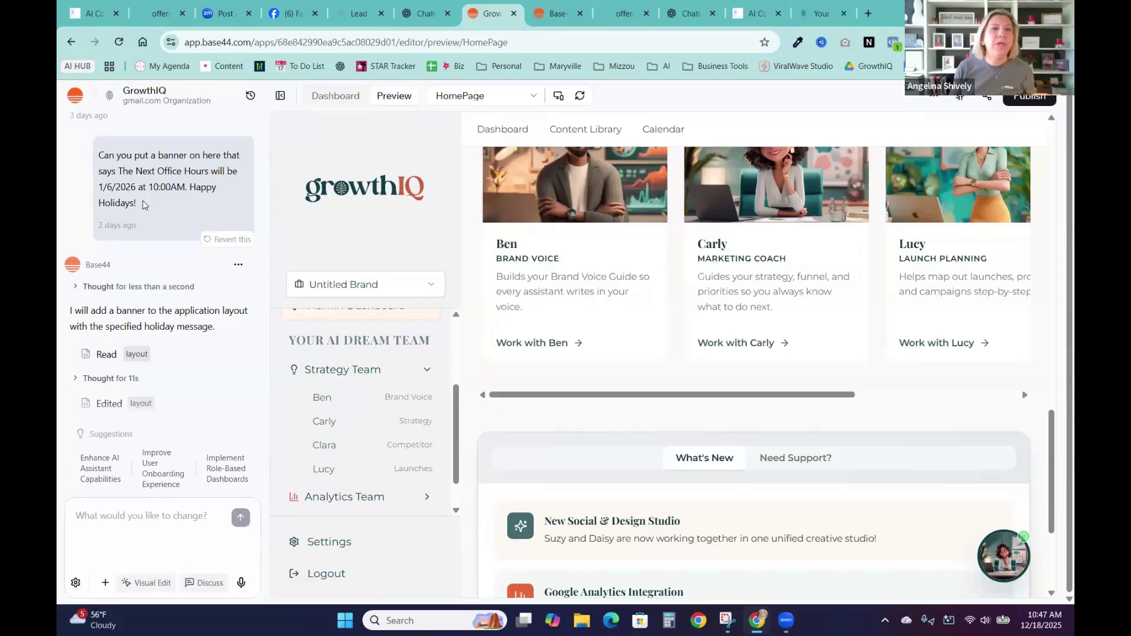
{"action": "left_click_drag", "start_coordinate": [144, 203], "coordinate": [118, 164]}
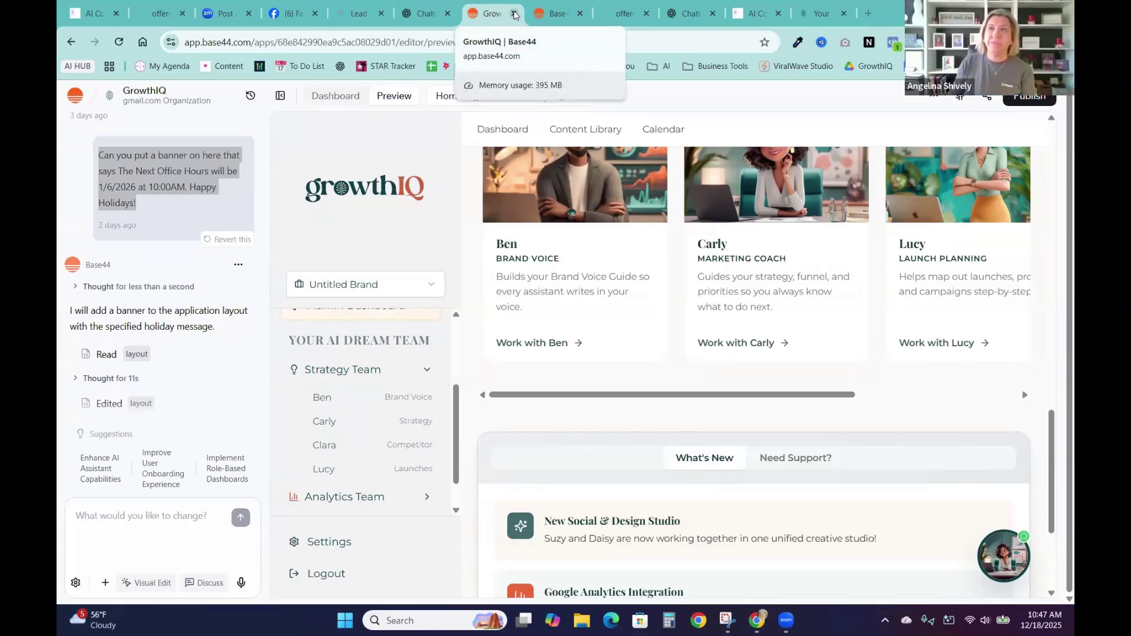
Open the GrowthIQ app's dashboard, return from the code files to the overview and expand the Settings options.
{"action": "left_click", "coordinate": [347, 103]}
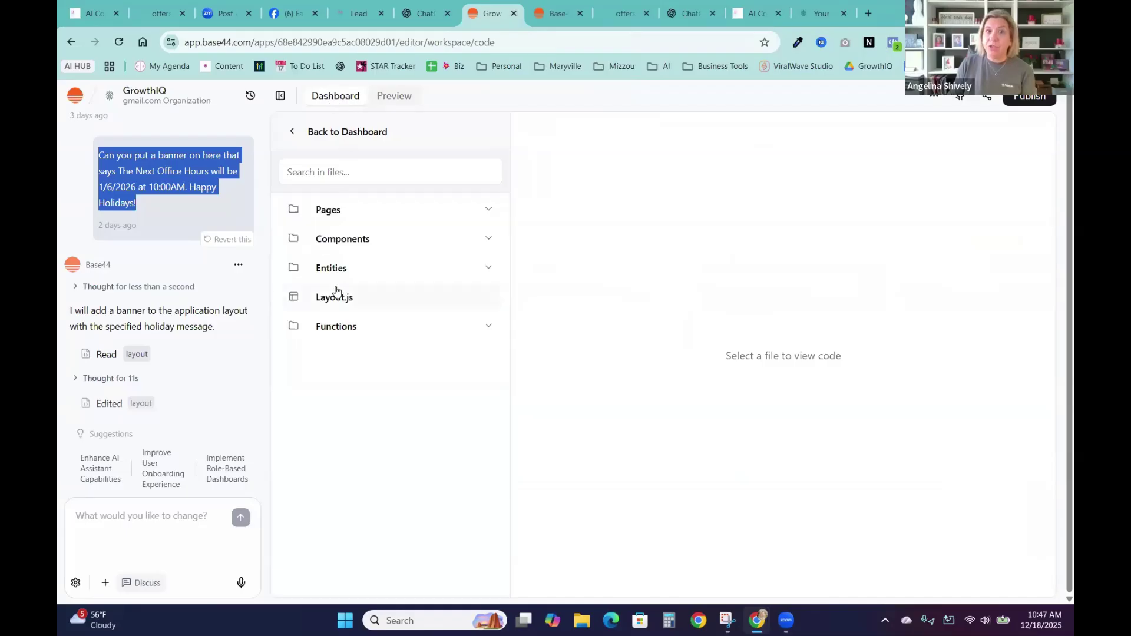
{"action": "left_click", "coordinate": [301, 135]}
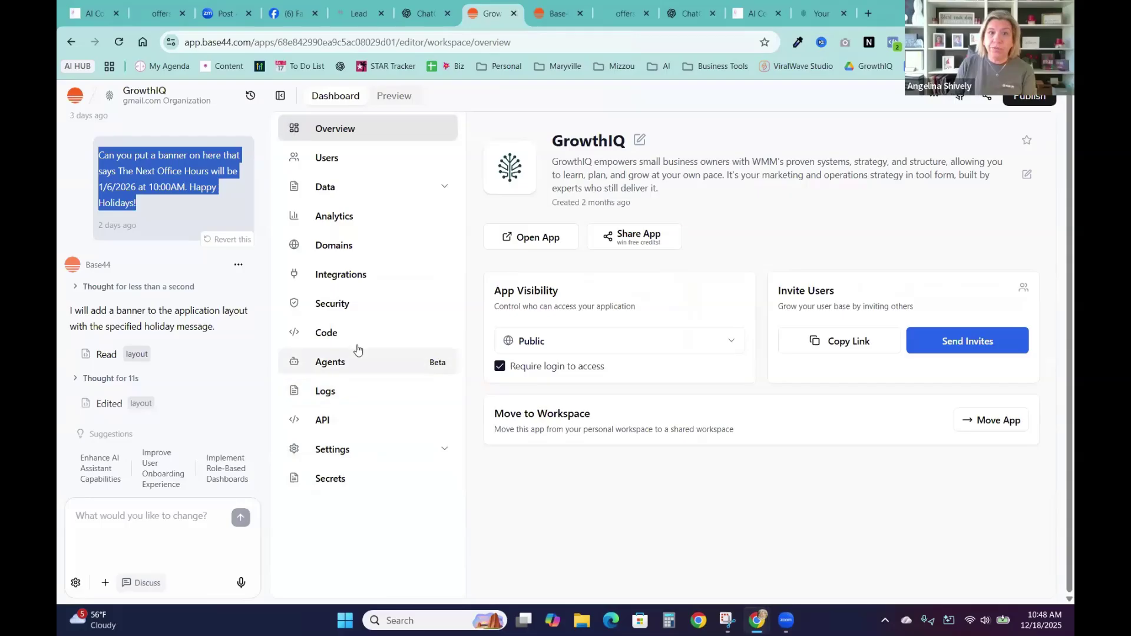
{"action": "left_click", "coordinate": [342, 451]}
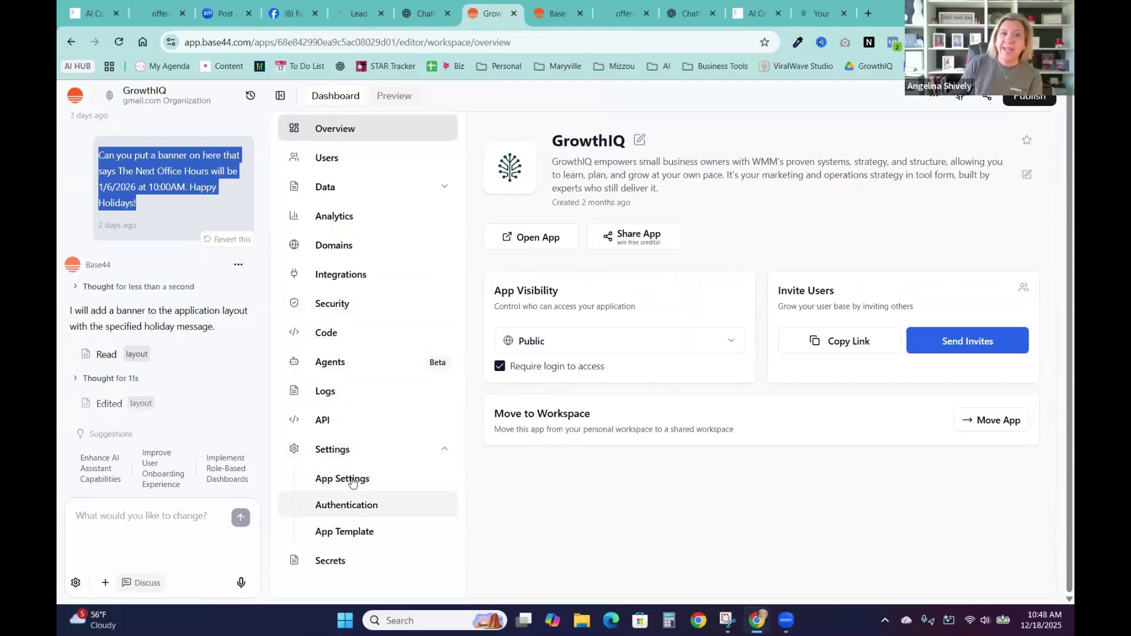